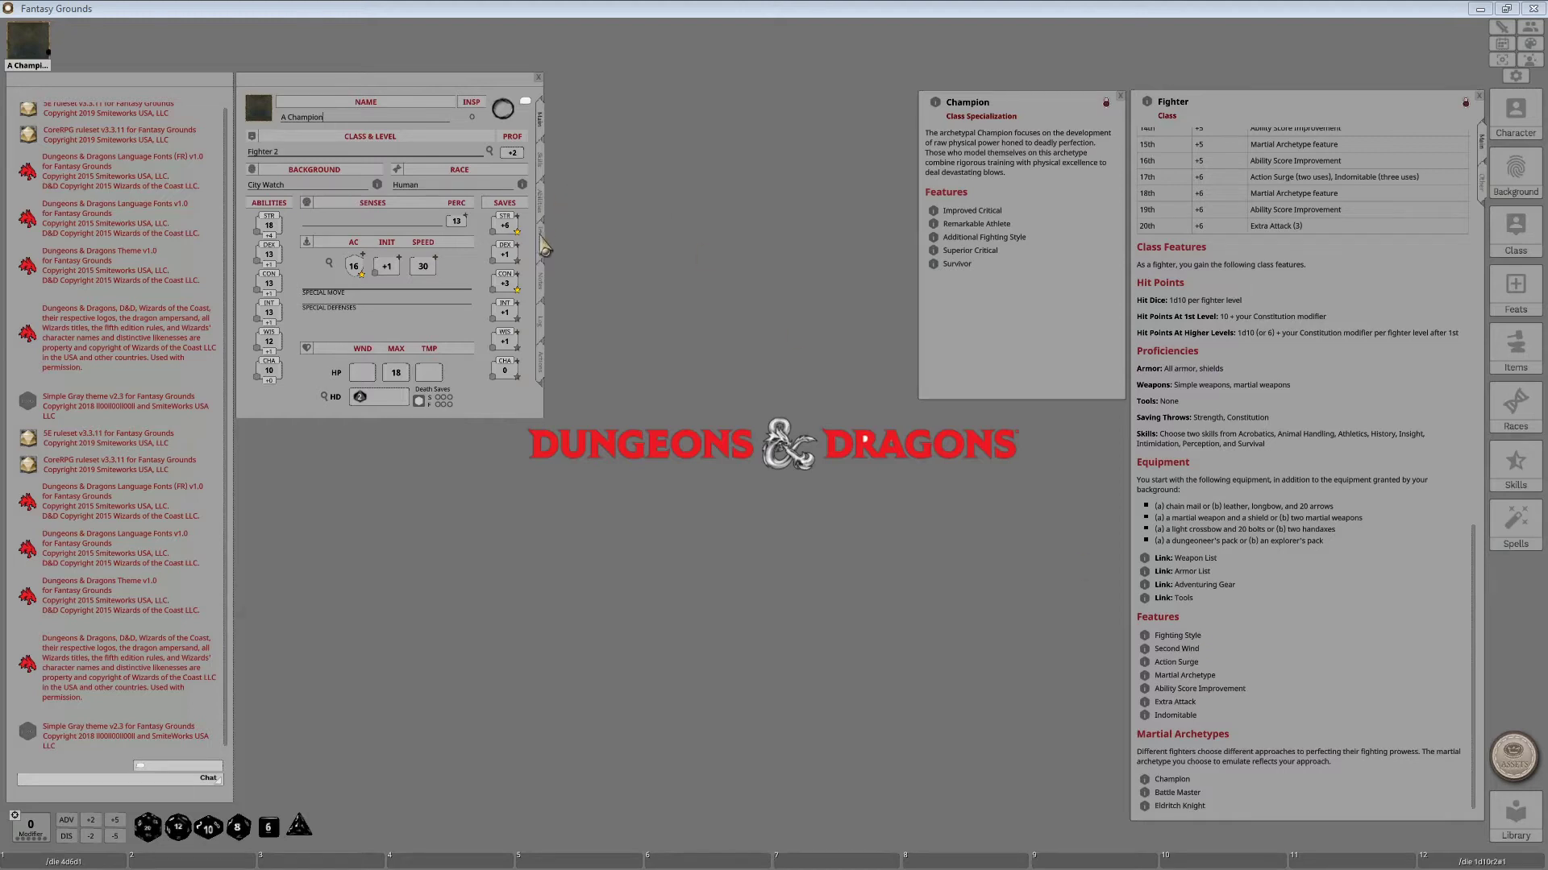
# - Check the character's current features and read the Fighter's Action Surge and Martial Archetype descriptions
pyautogui.click(544, 211)
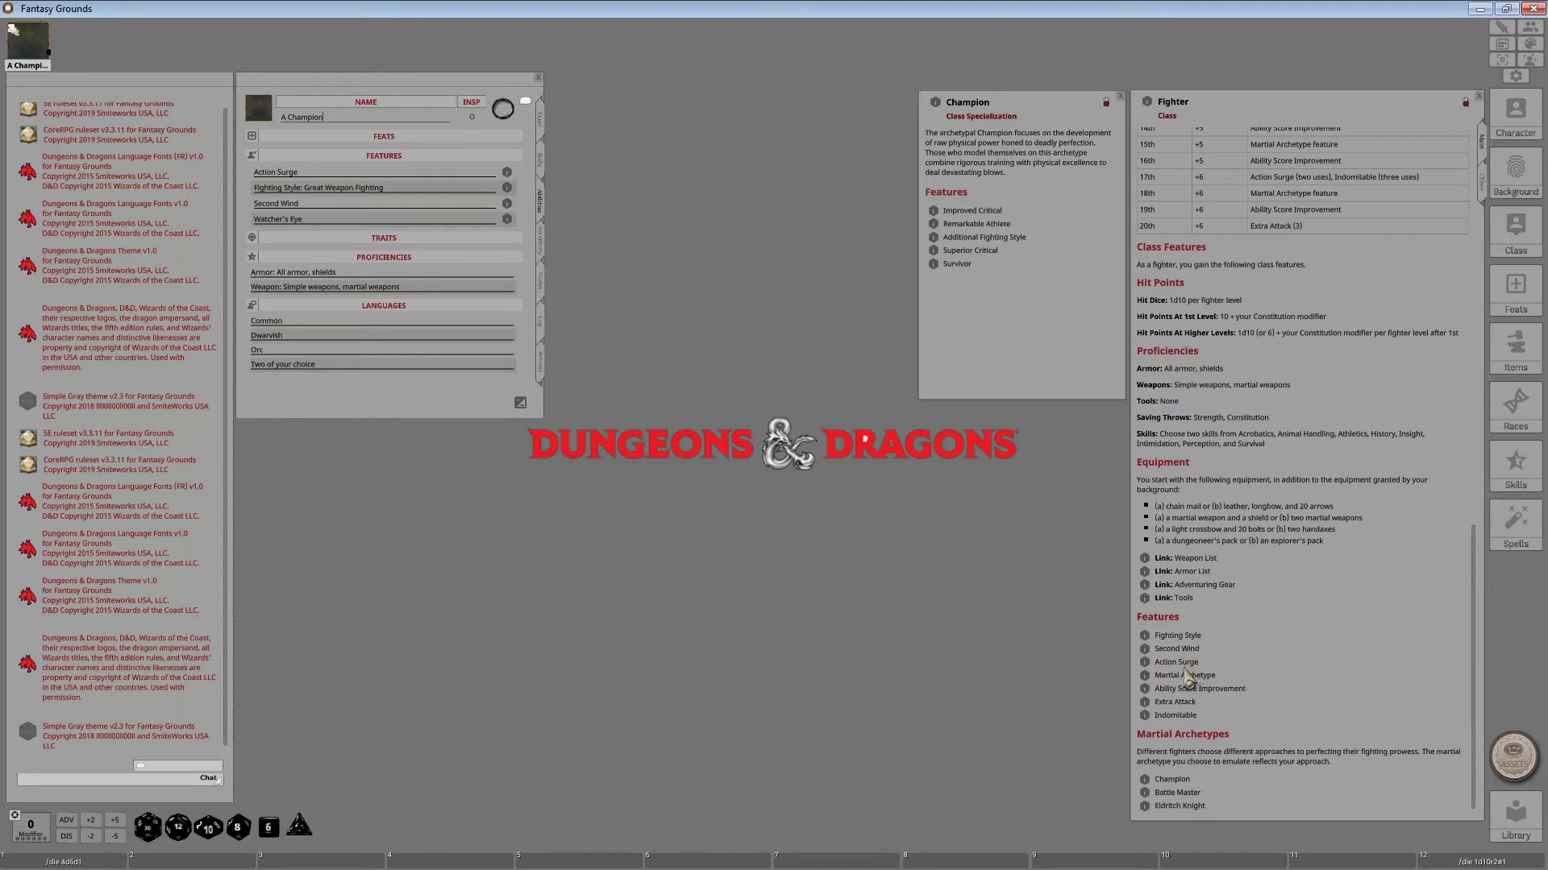
pyautogui.click(1143, 663)
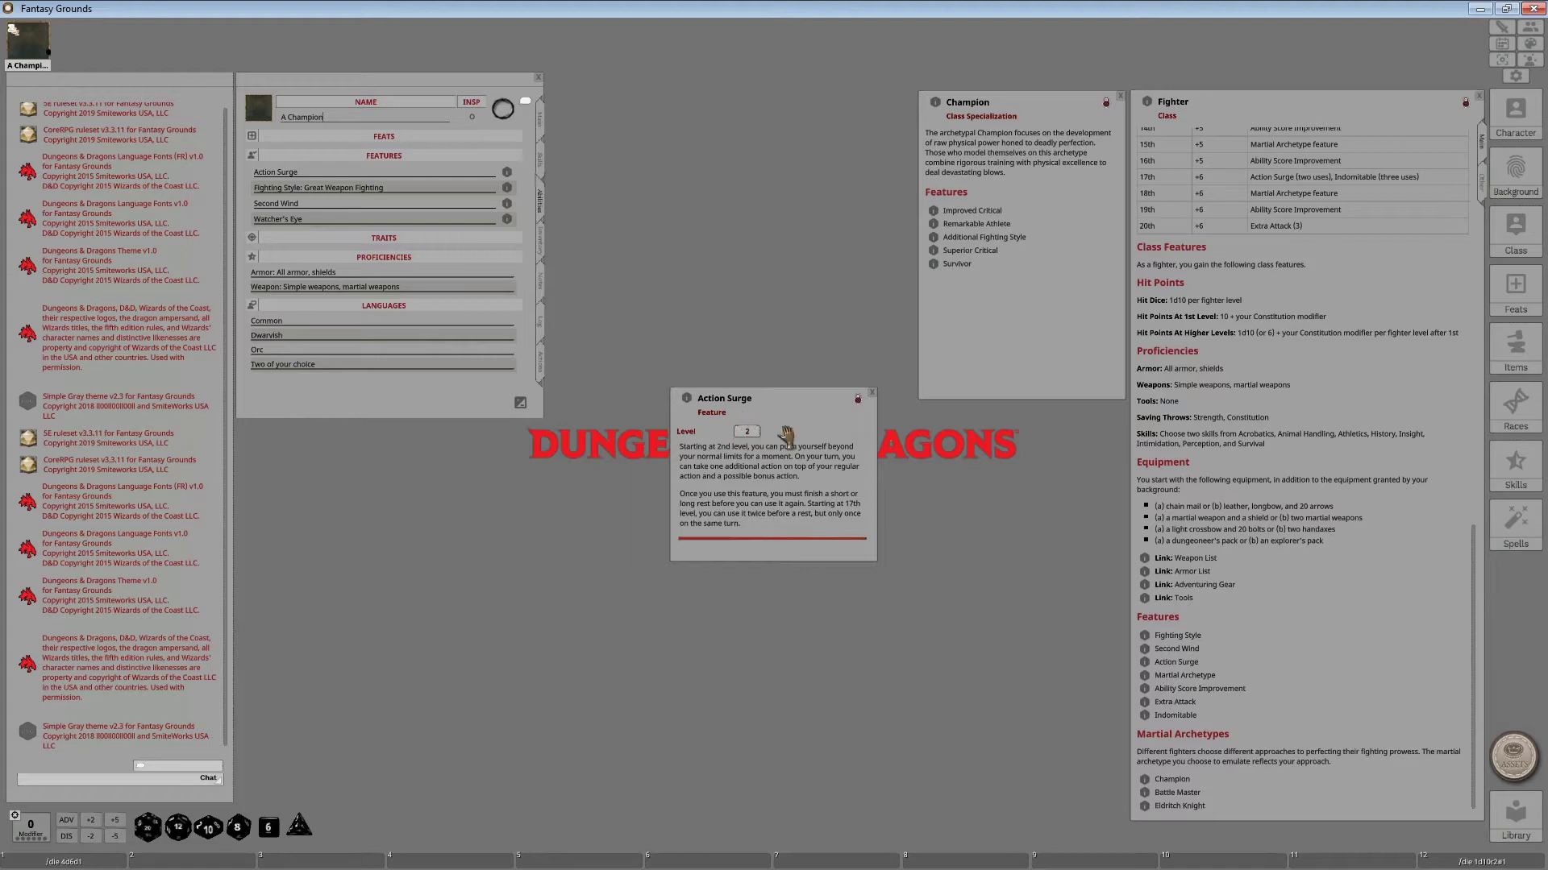
pyautogui.click(871, 393)
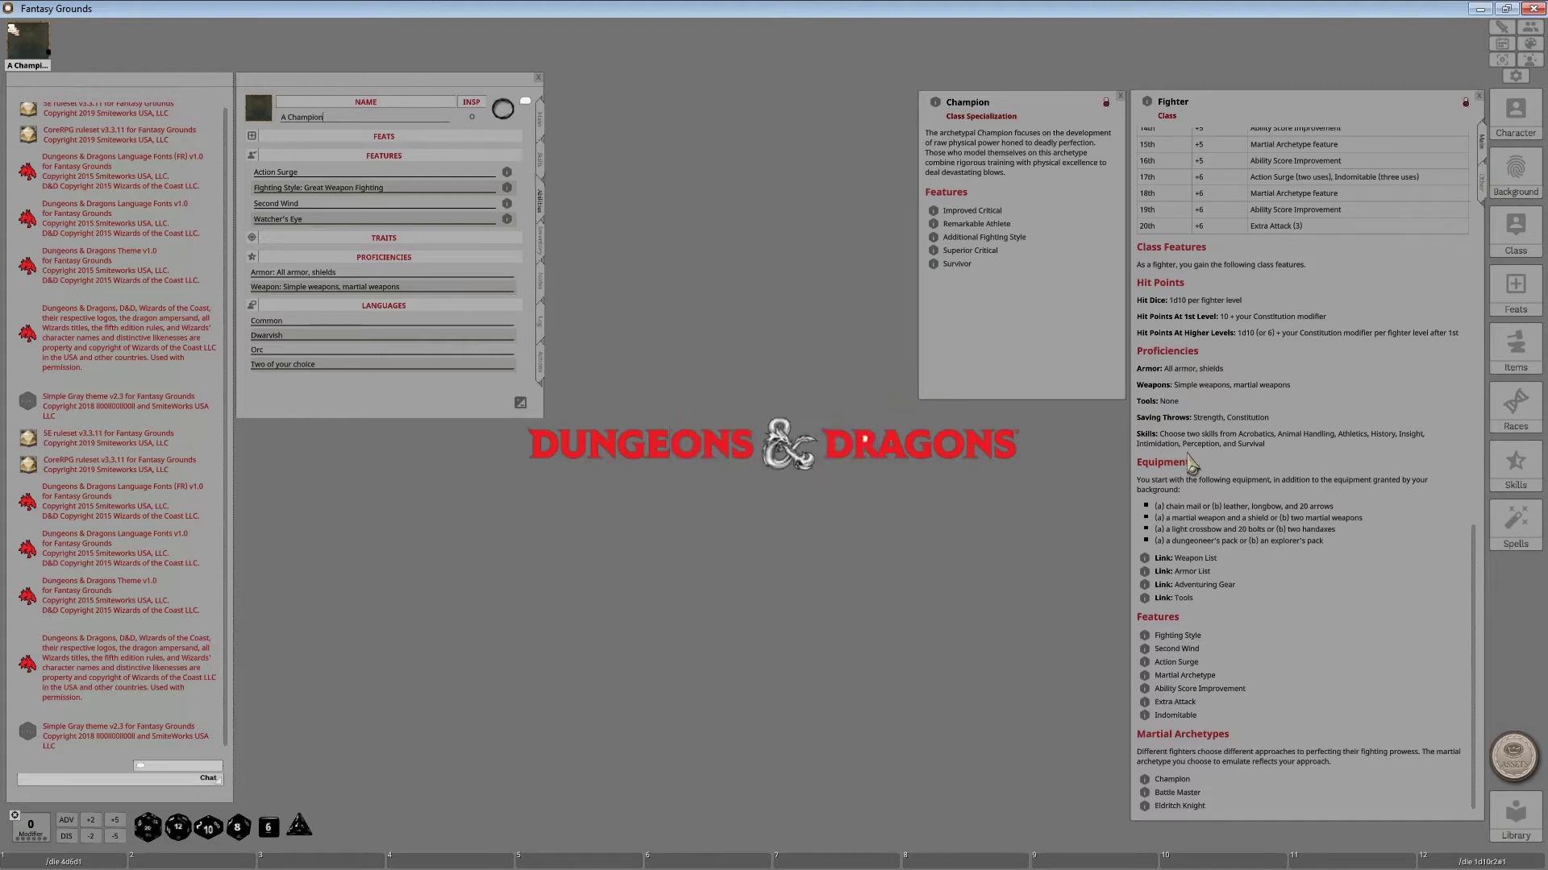
pyautogui.click(1145, 678)
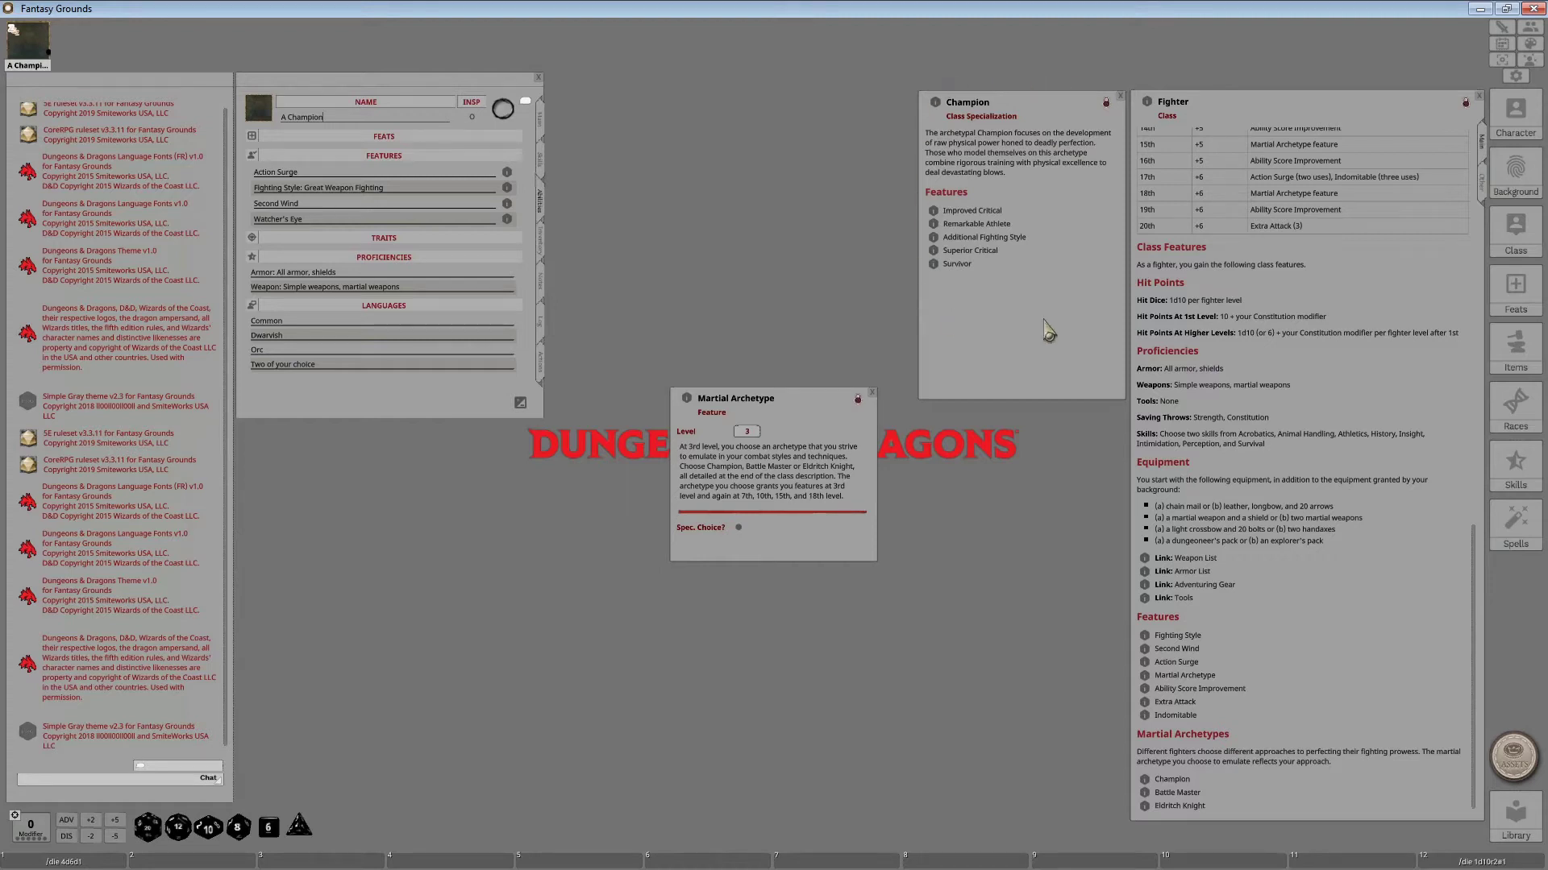
pyautogui.click(871, 394)
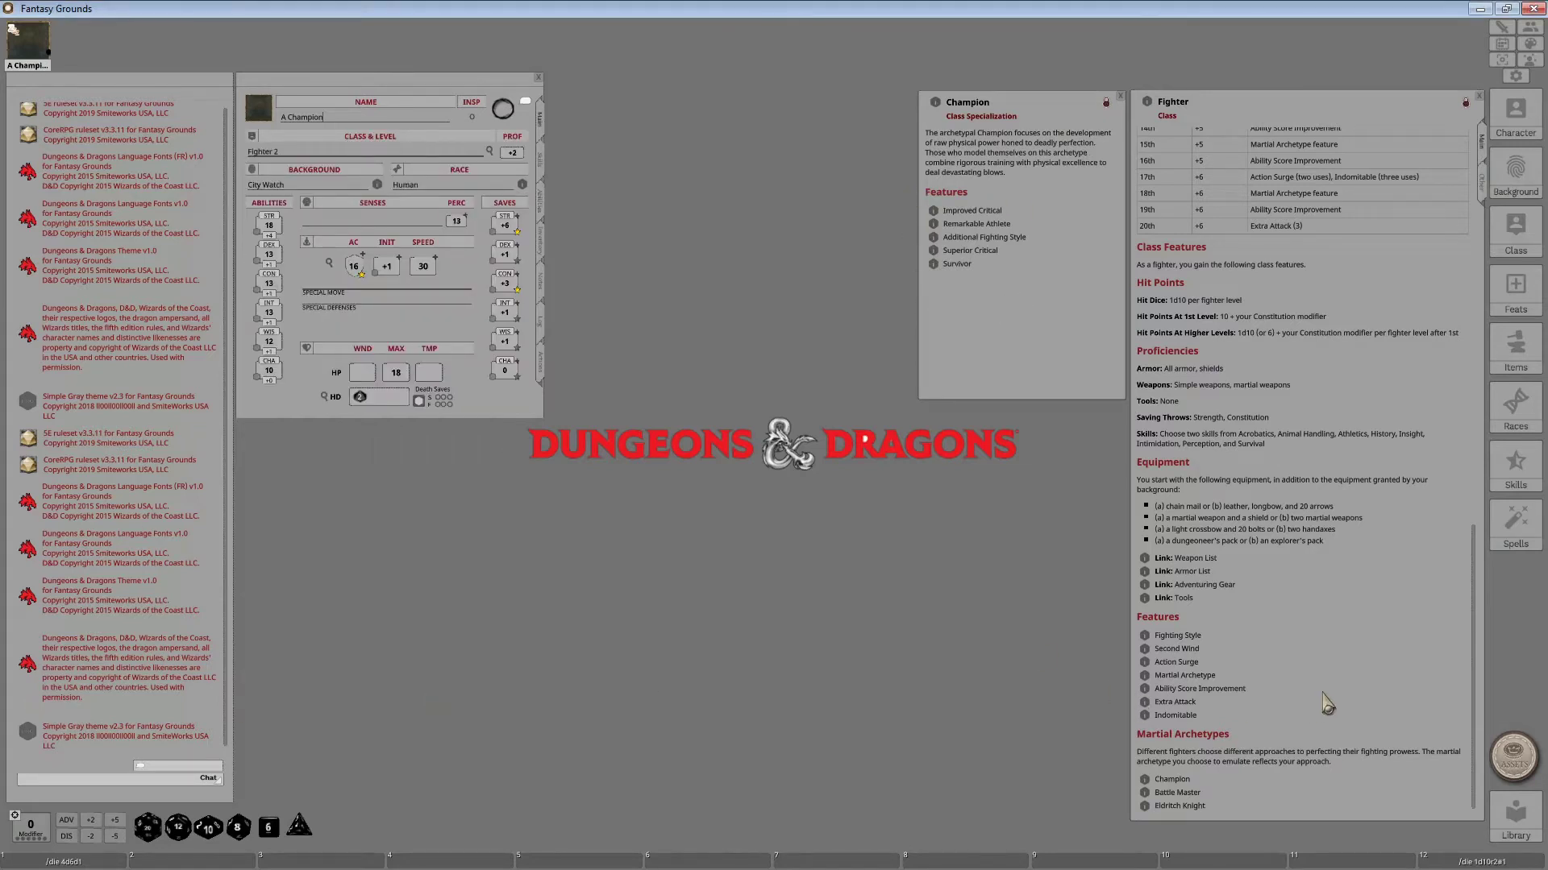
# - Examine the Fighter level progression table and read the Champion specialization's Improved Critical feature
pyautogui.scroll(6, 1317, 702)
pyautogui.scroll(1, 1326, 703)
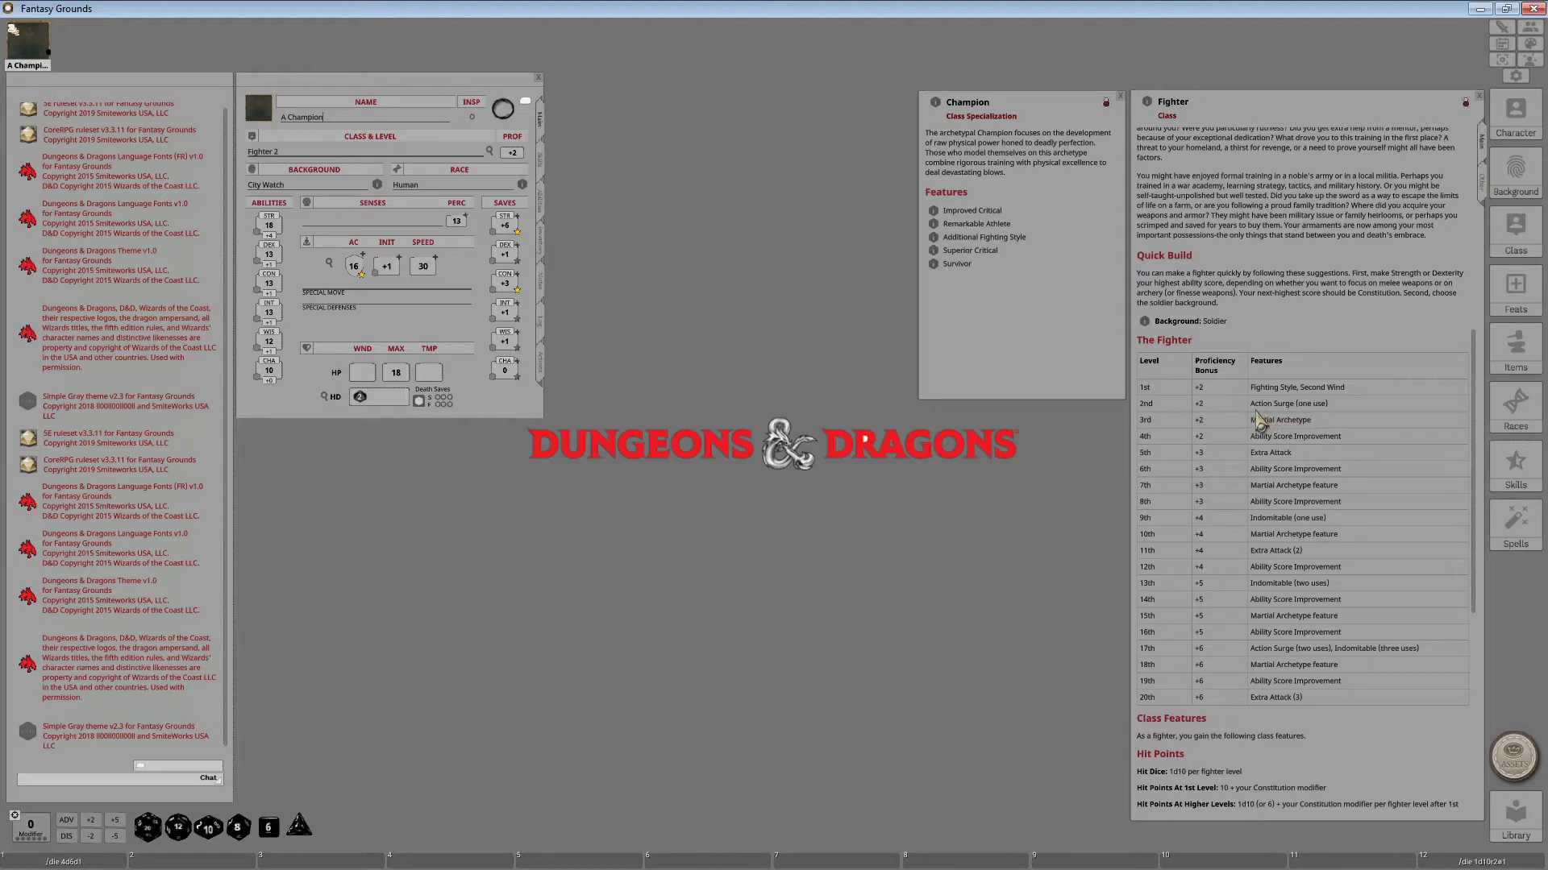
pyautogui.click(932, 212)
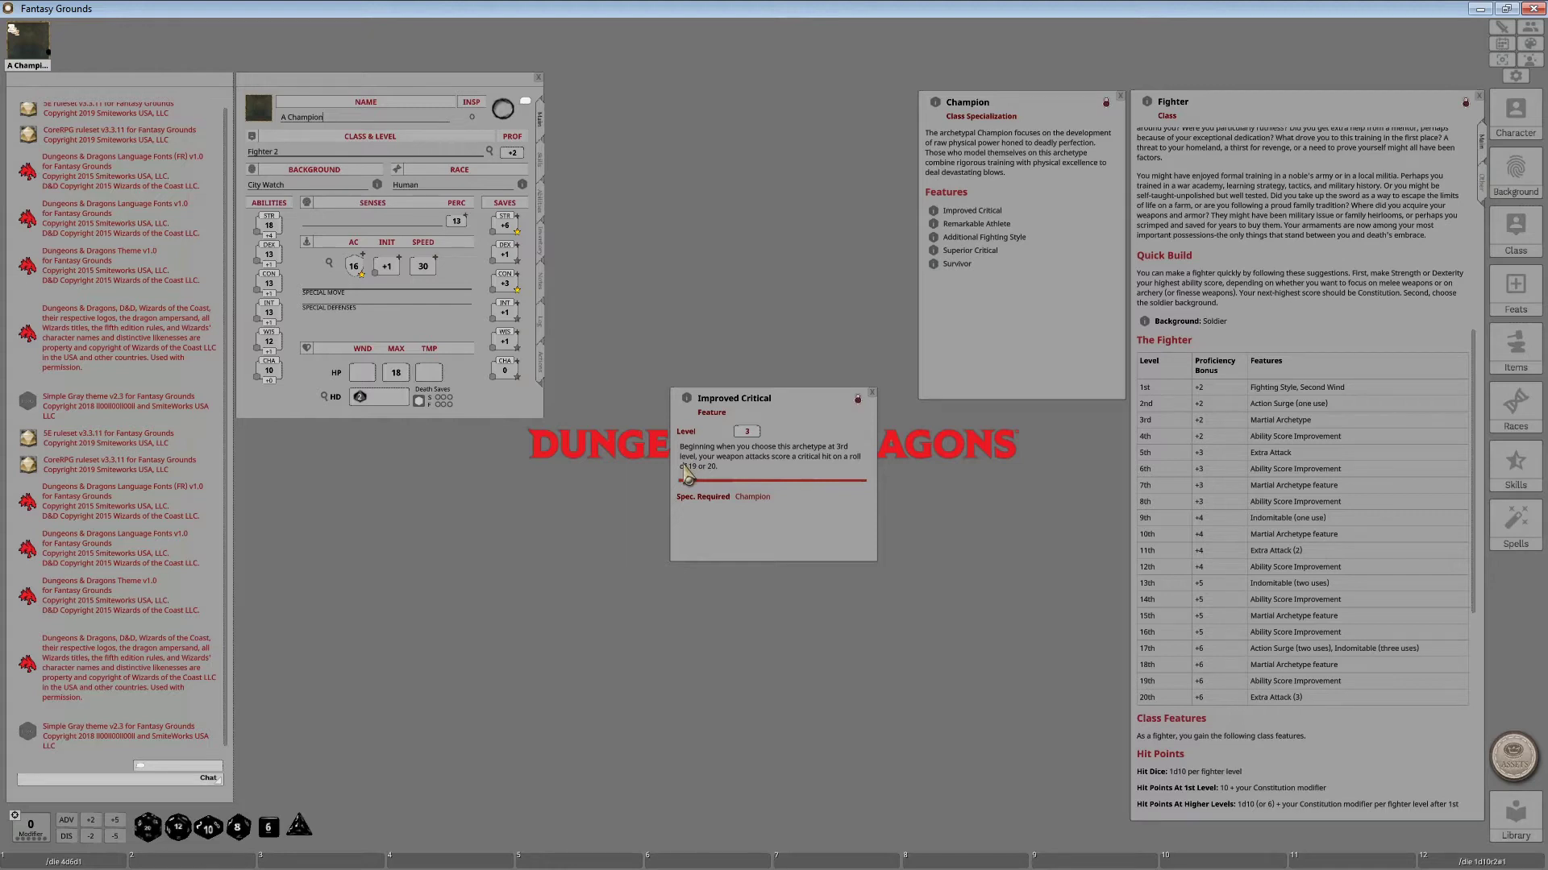
pyautogui.click(872, 395)
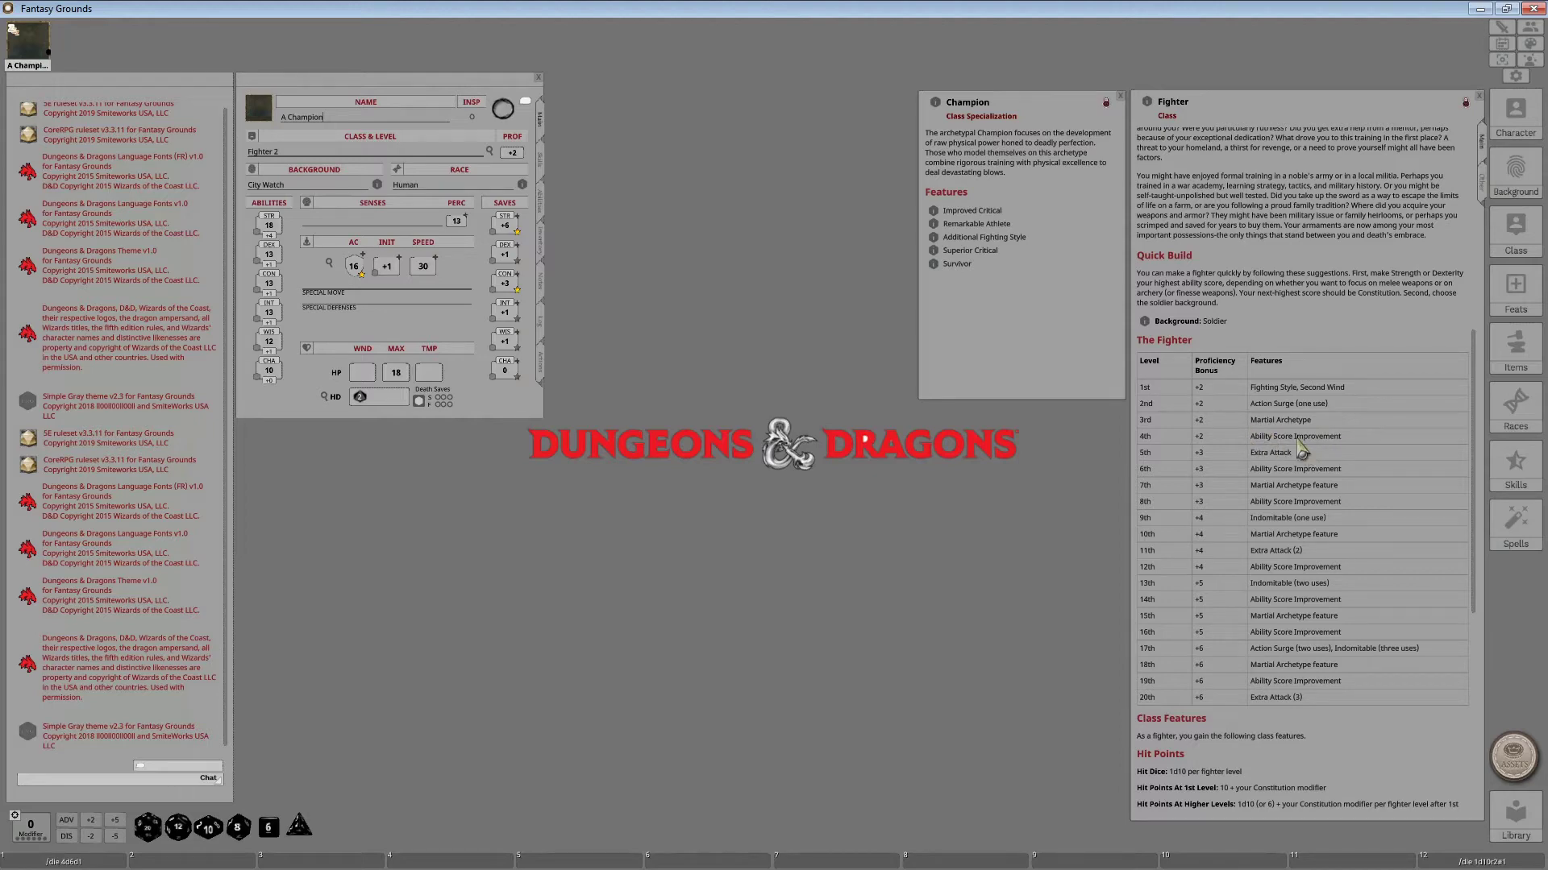
# - Read the Fighter's Extra Attack feature and compare the level progression table with the class feature list
pyautogui.scroll(-10, 1299, 578)
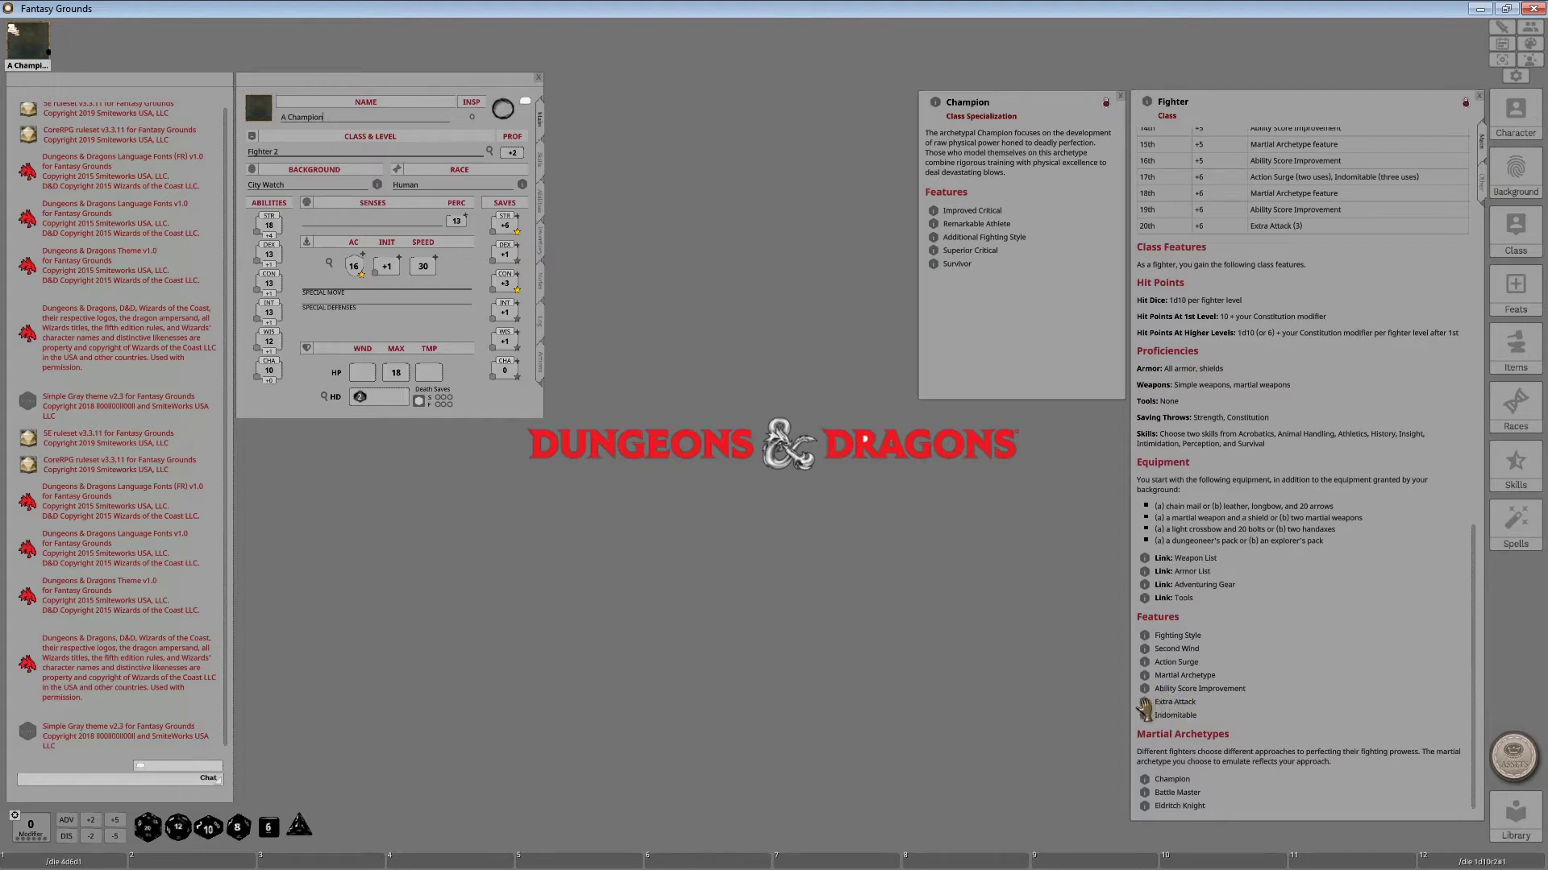
pyautogui.click(1143, 703)
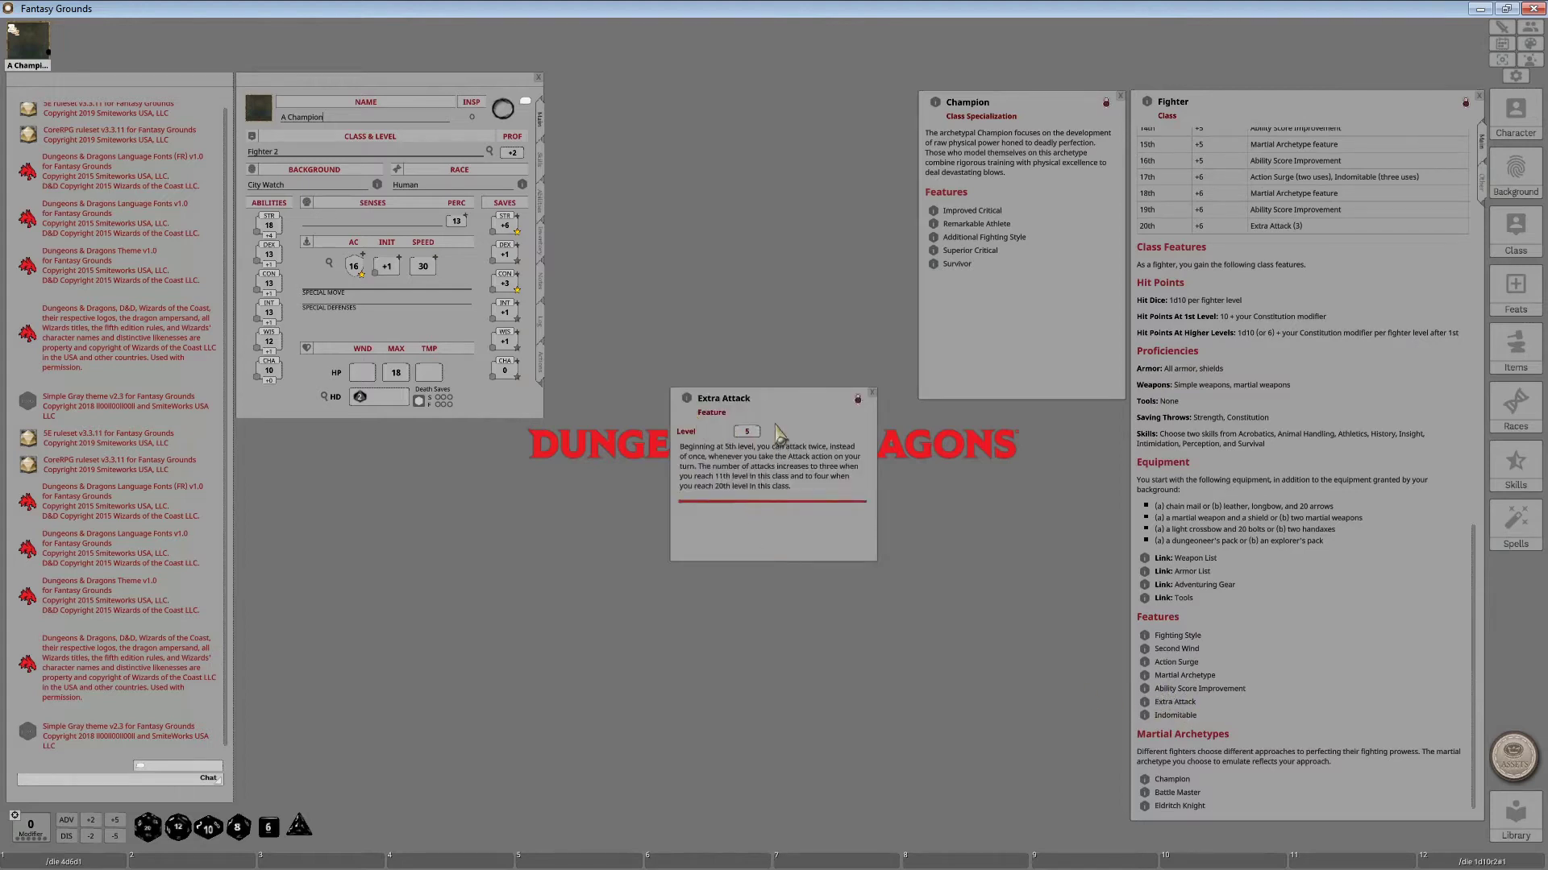
pyautogui.click(871, 396)
pyautogui.scroll(10, 1422, 649)
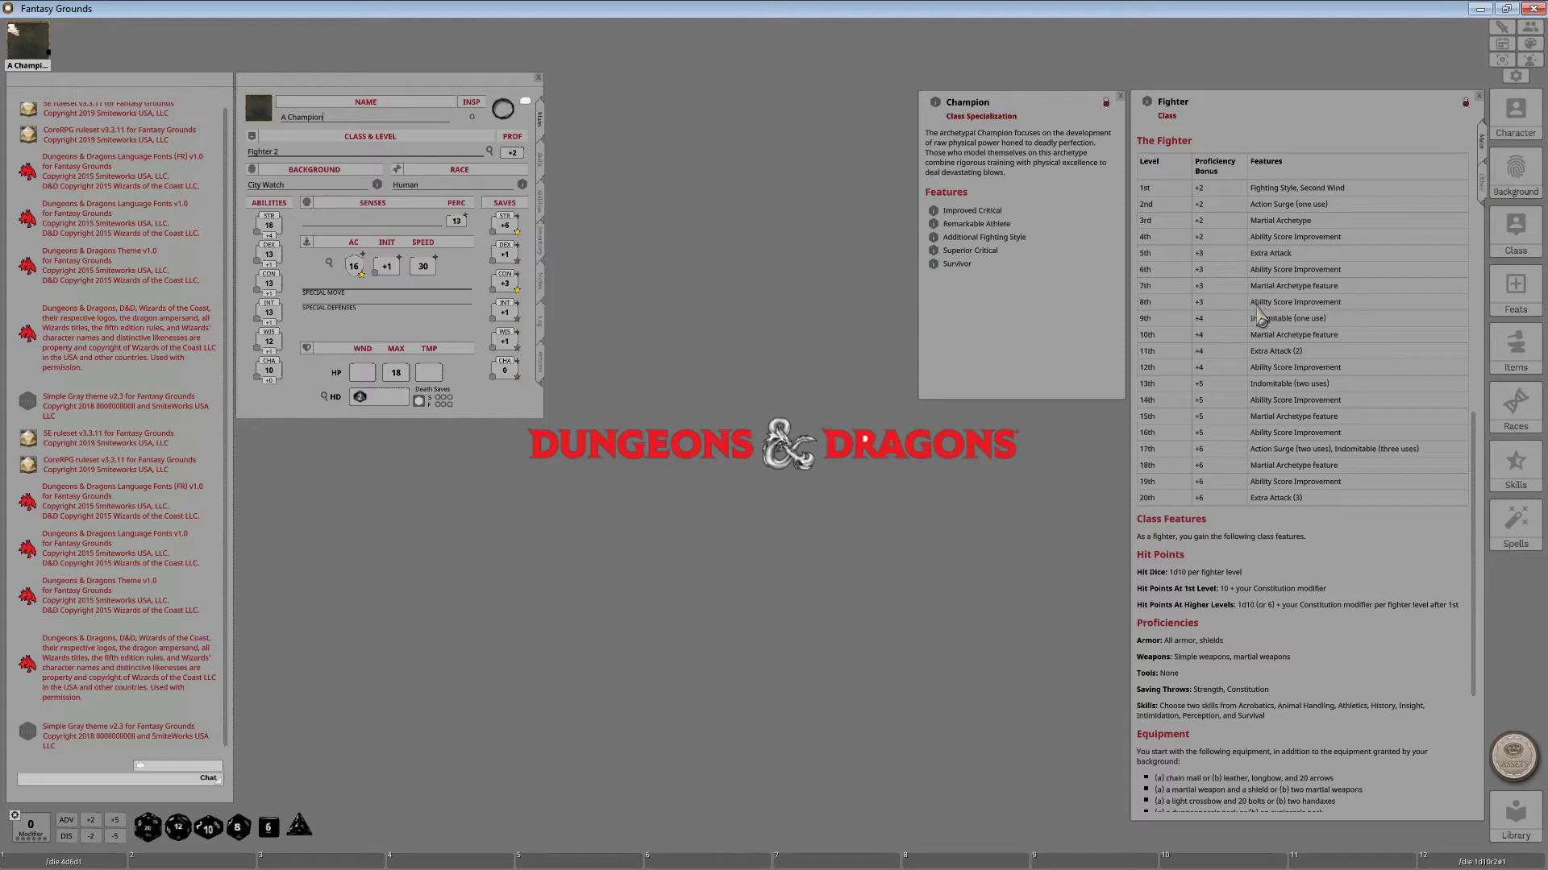
pyautogui.scroll(-5, 1337, 532)
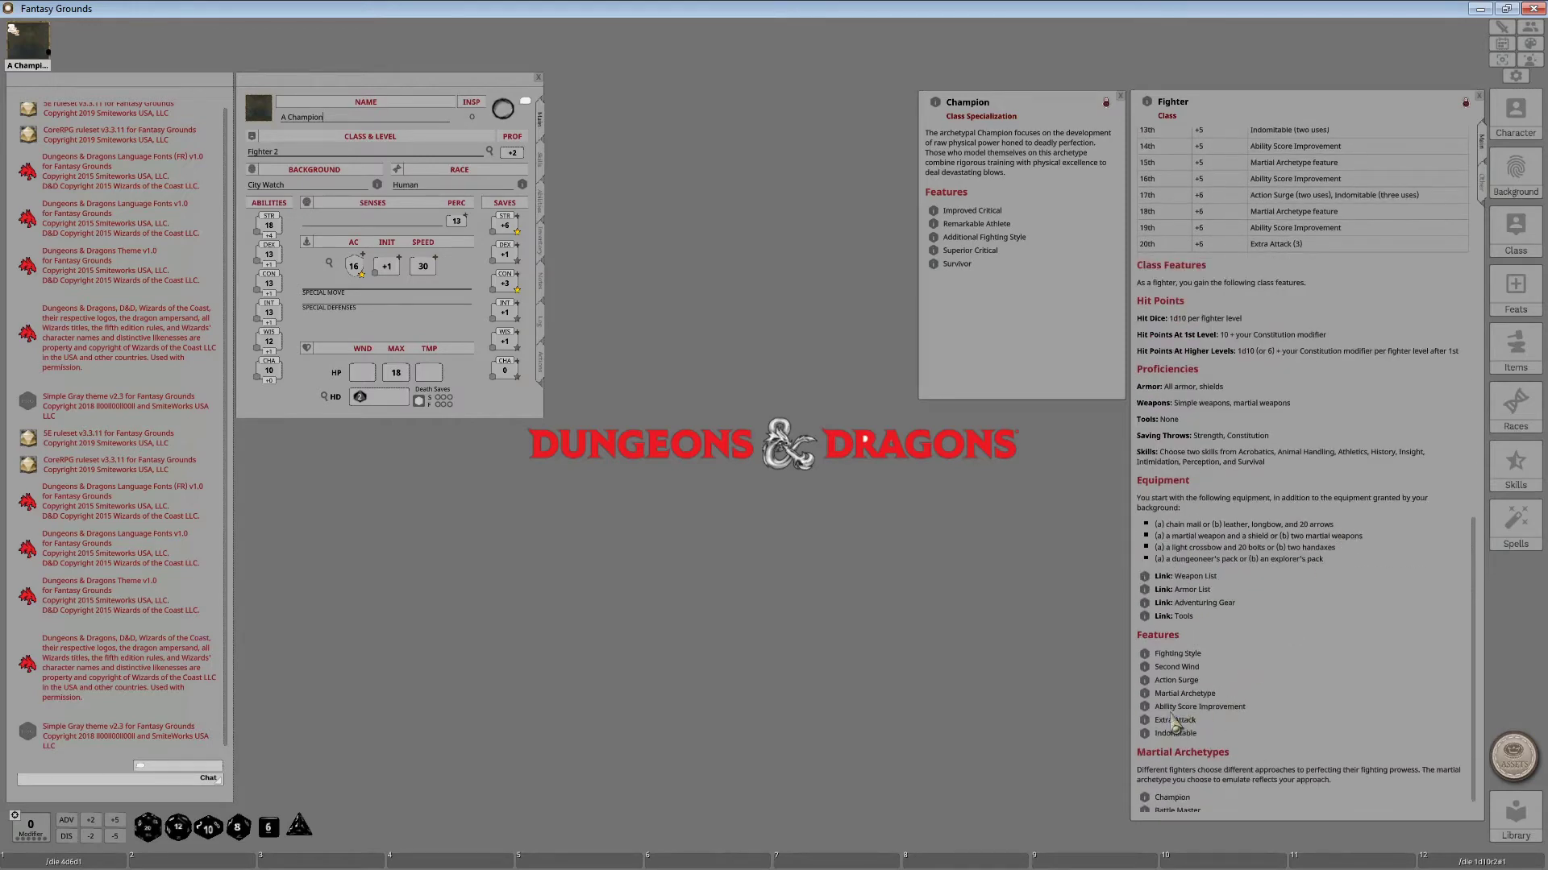
pyautogui.scroll(5, 1260, 649)
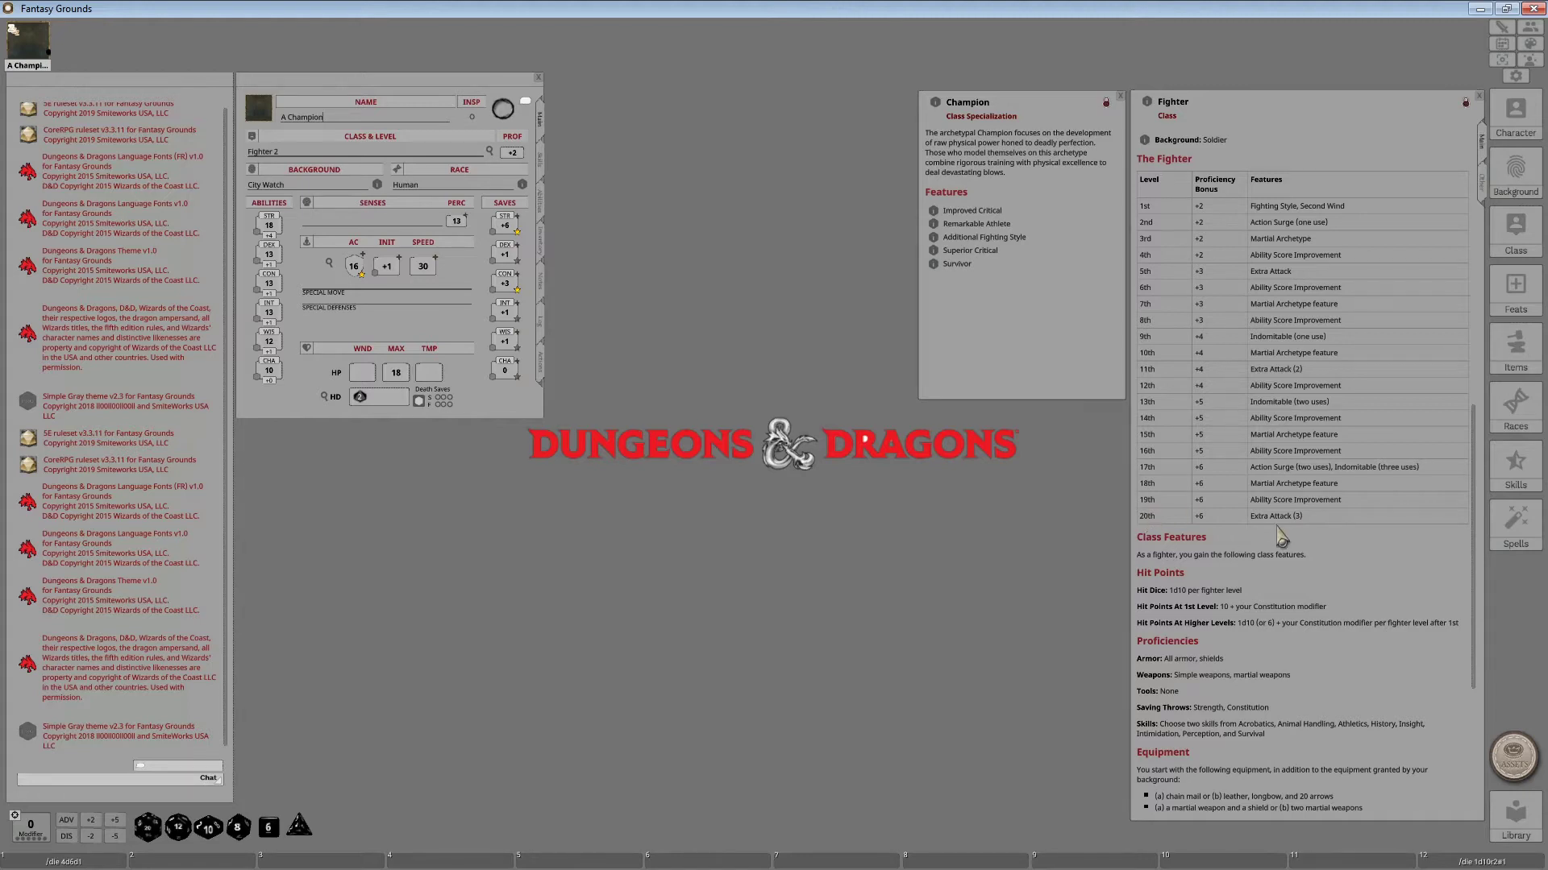
pyautogui.scroll(-5, 1293, 535)
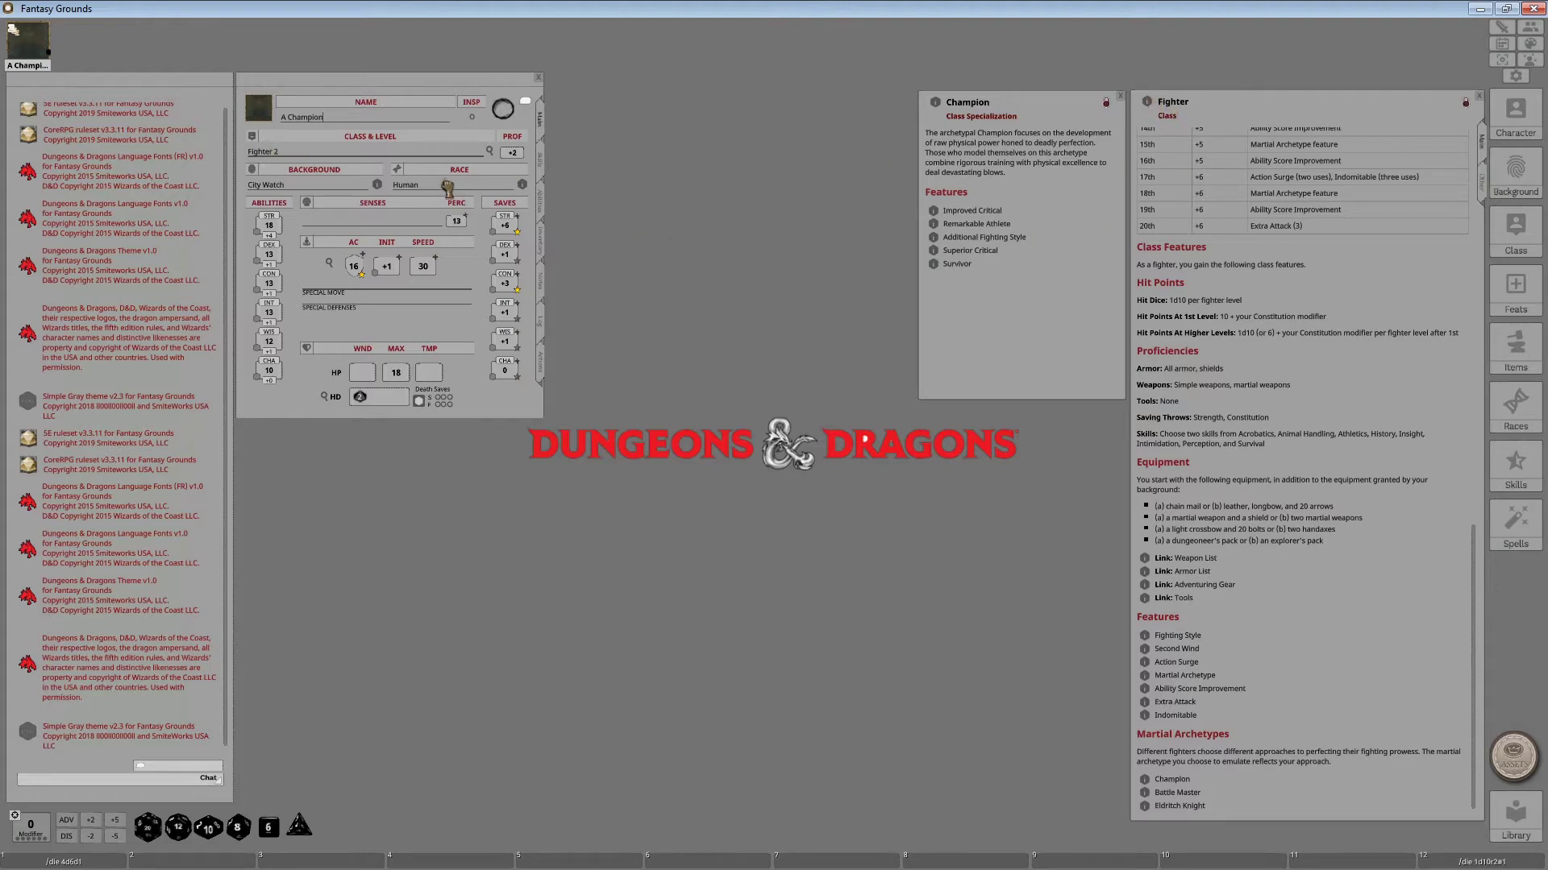
# - Add another Fighter level to the character and choose Champion as the Martial Archetype specialization
pyautogui.moveTo(1146, 101); pyautogui.dragTo(365, 158)
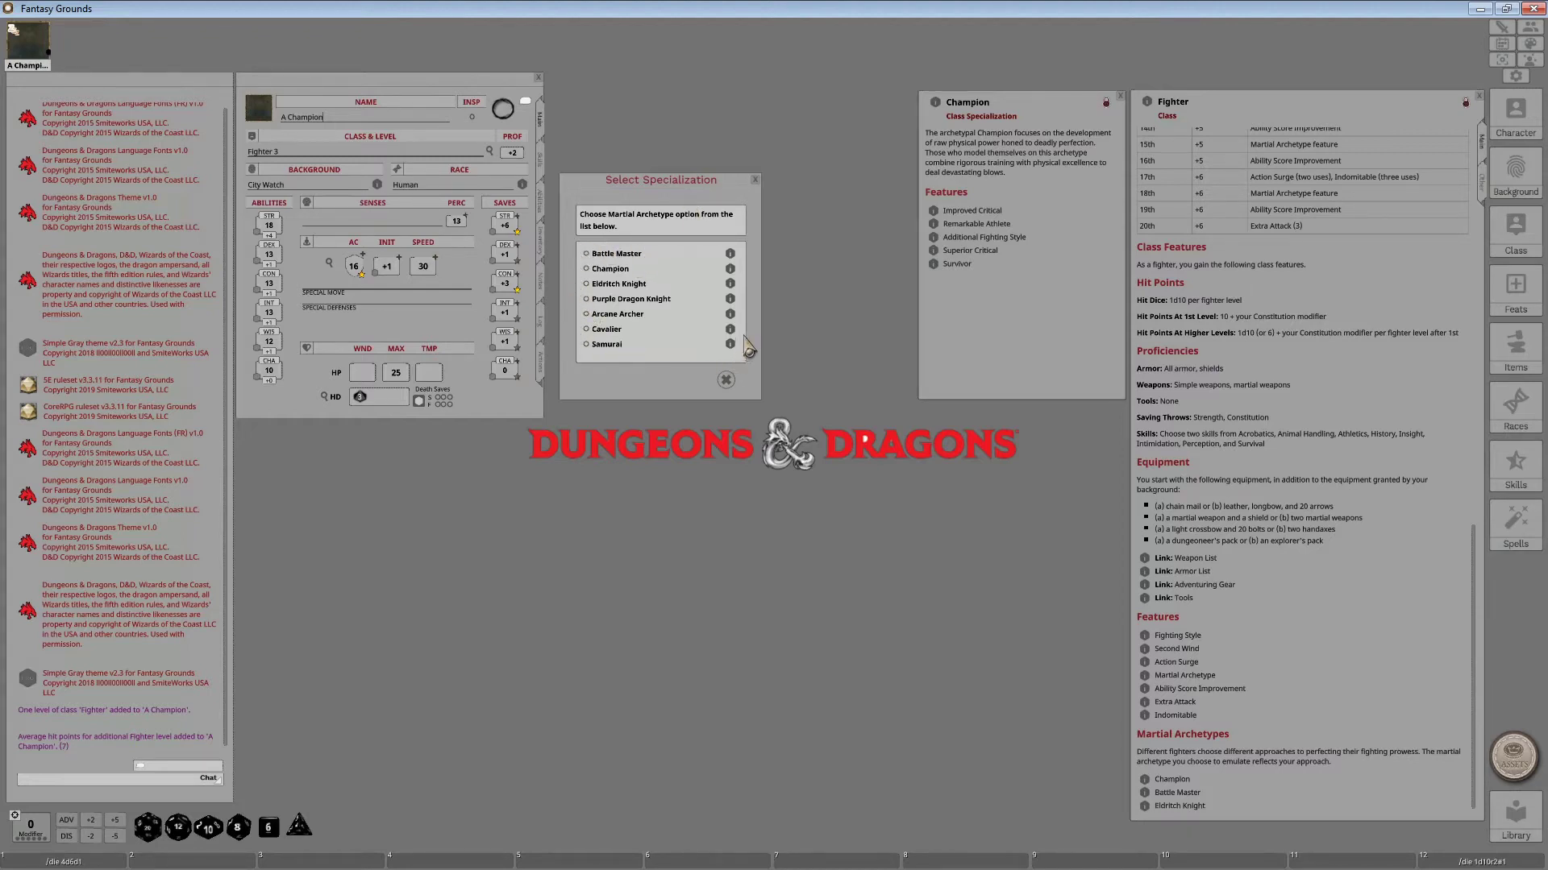
pyautogui.click(586, 269)
pyautogui.click(541, 202)
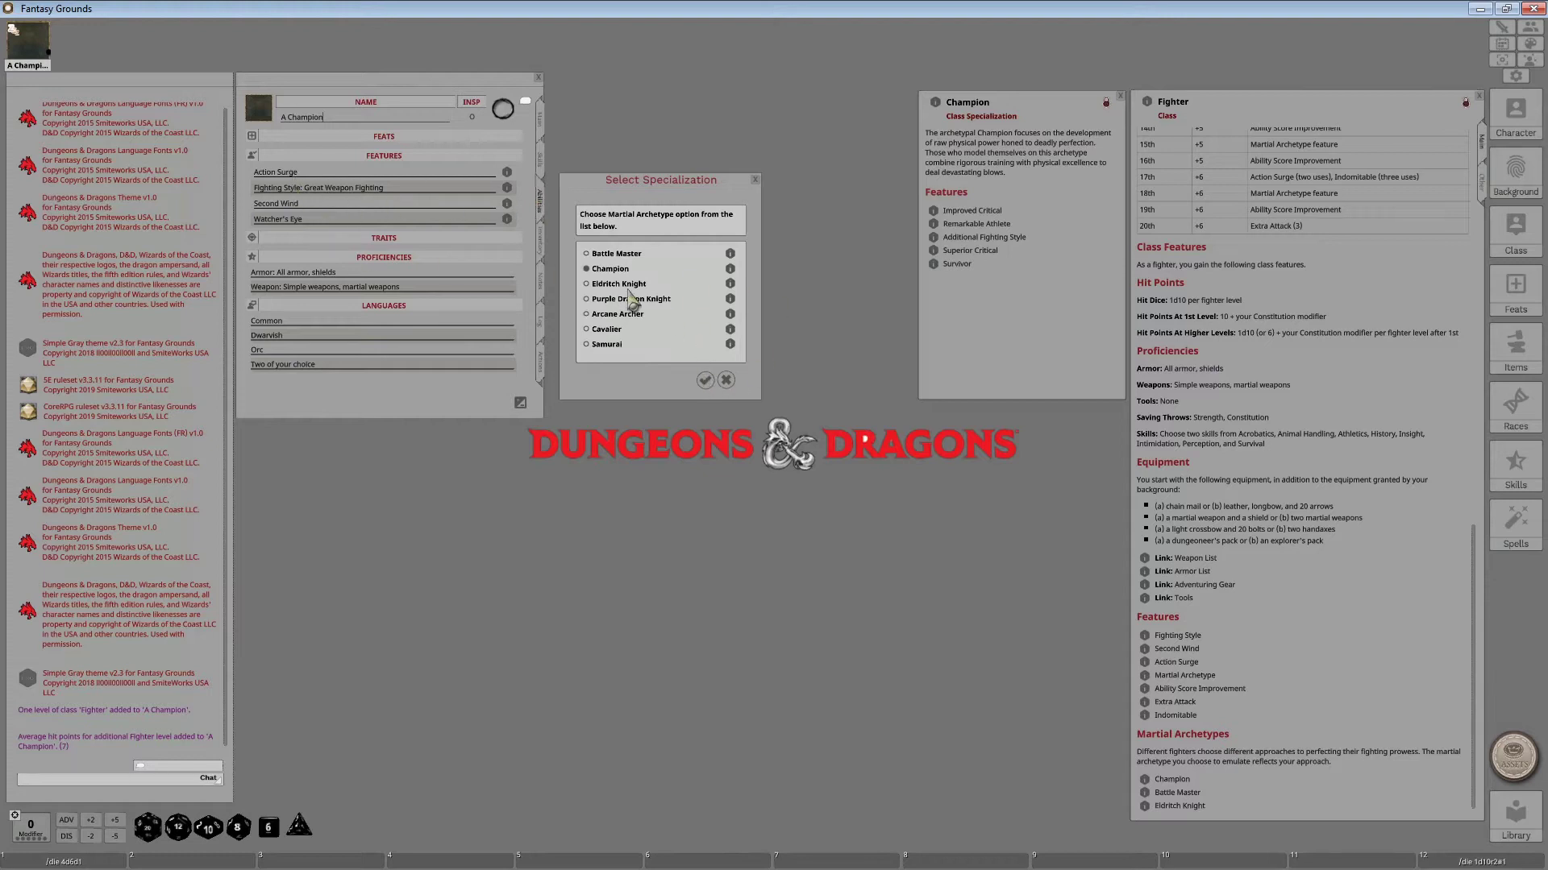
pyautogui.click(706, 381)
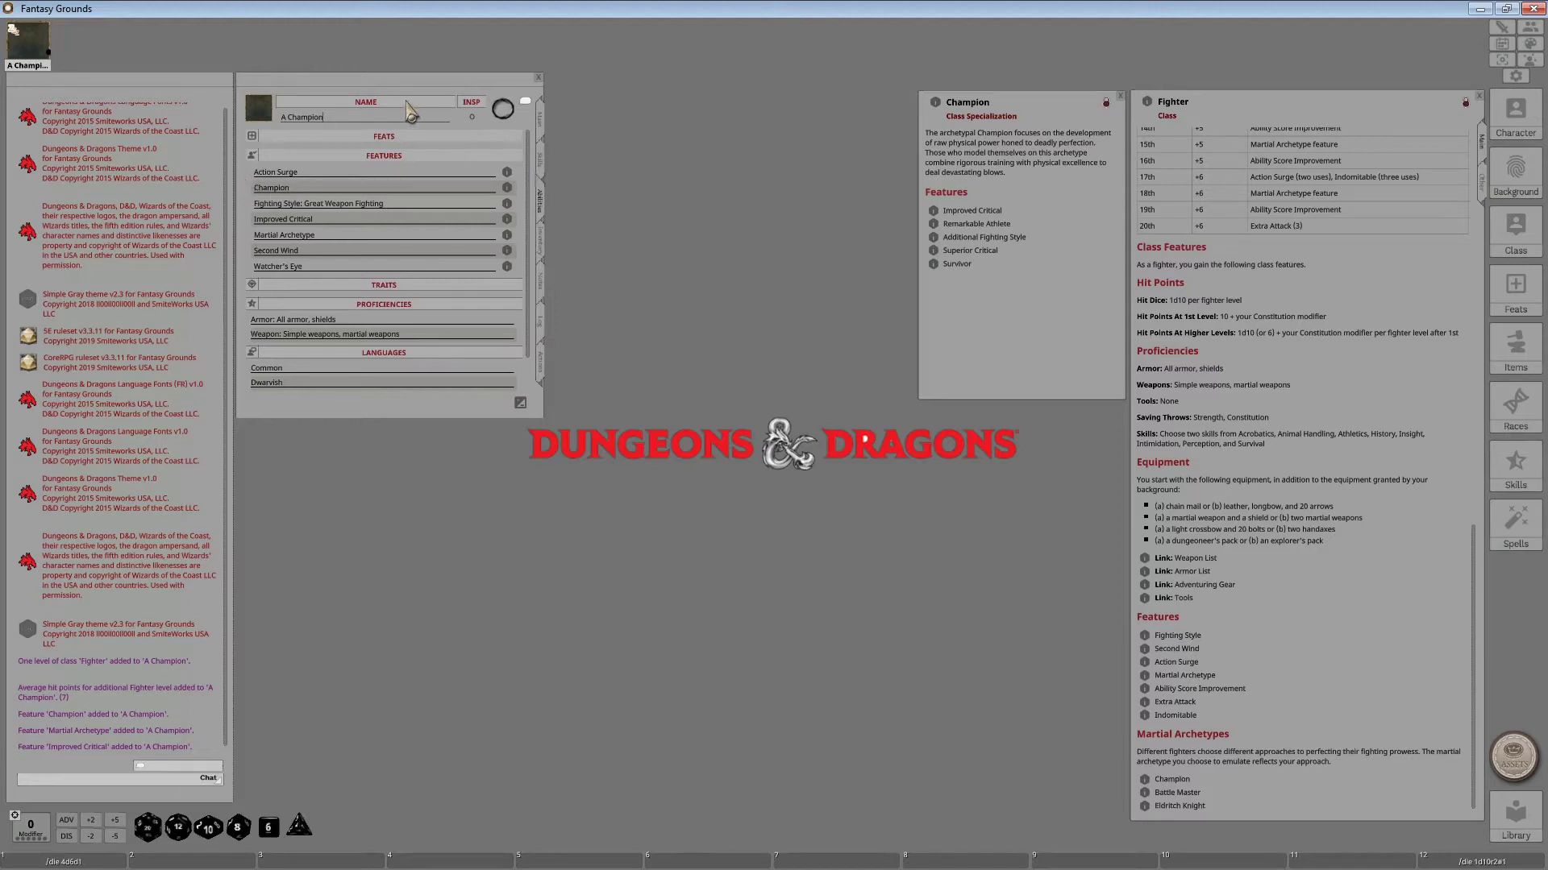
# - Review the leveled-up character's main stats, features list and class and level details
pyautogui.click(540, 119)
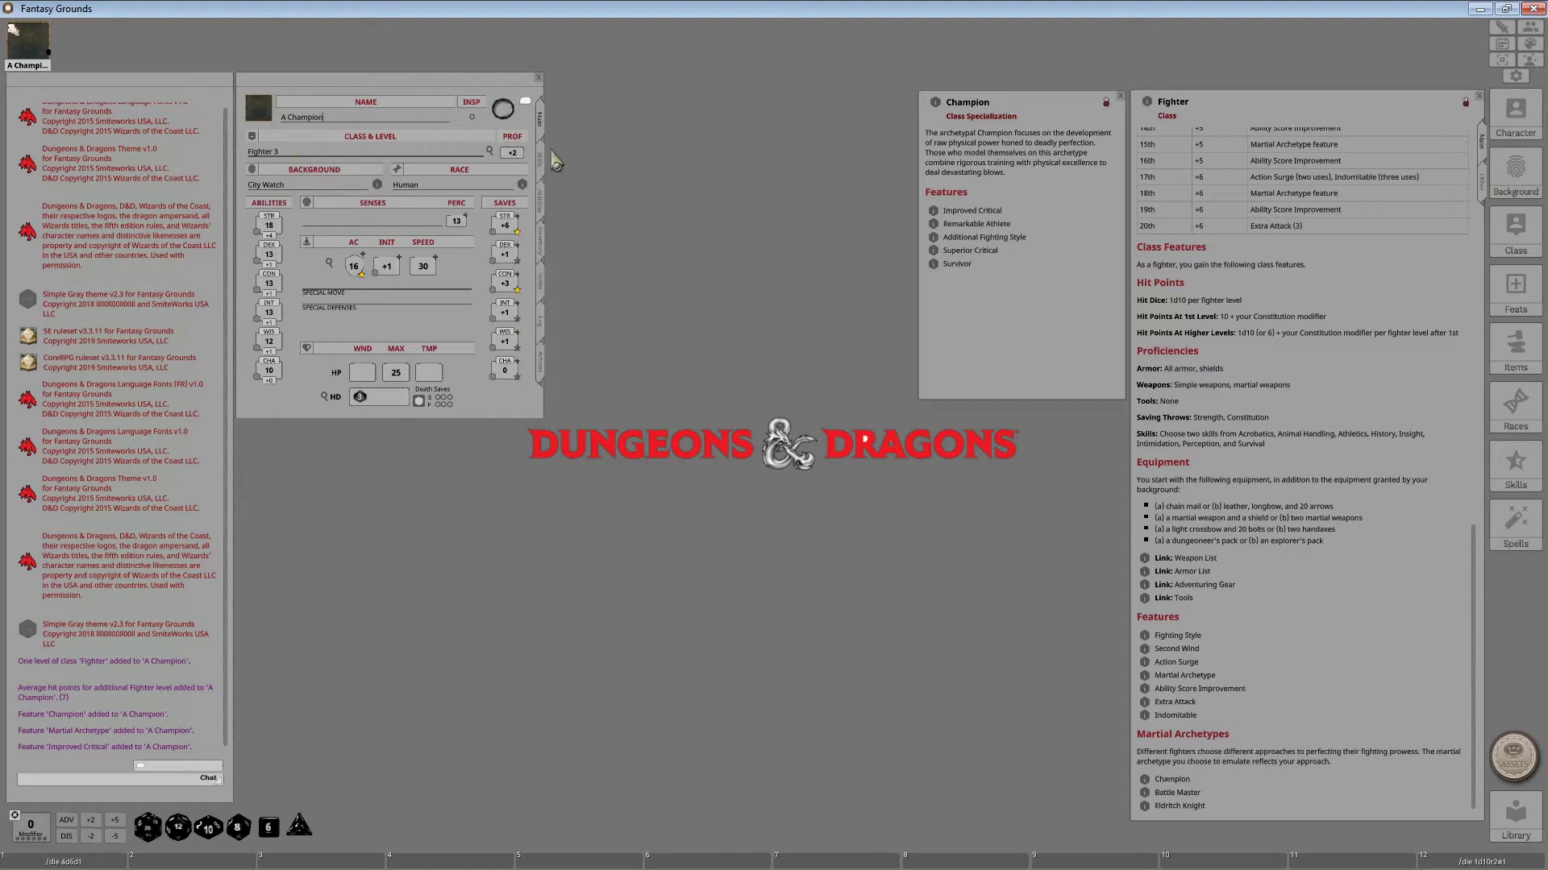
pyautogui.click(541, 197)
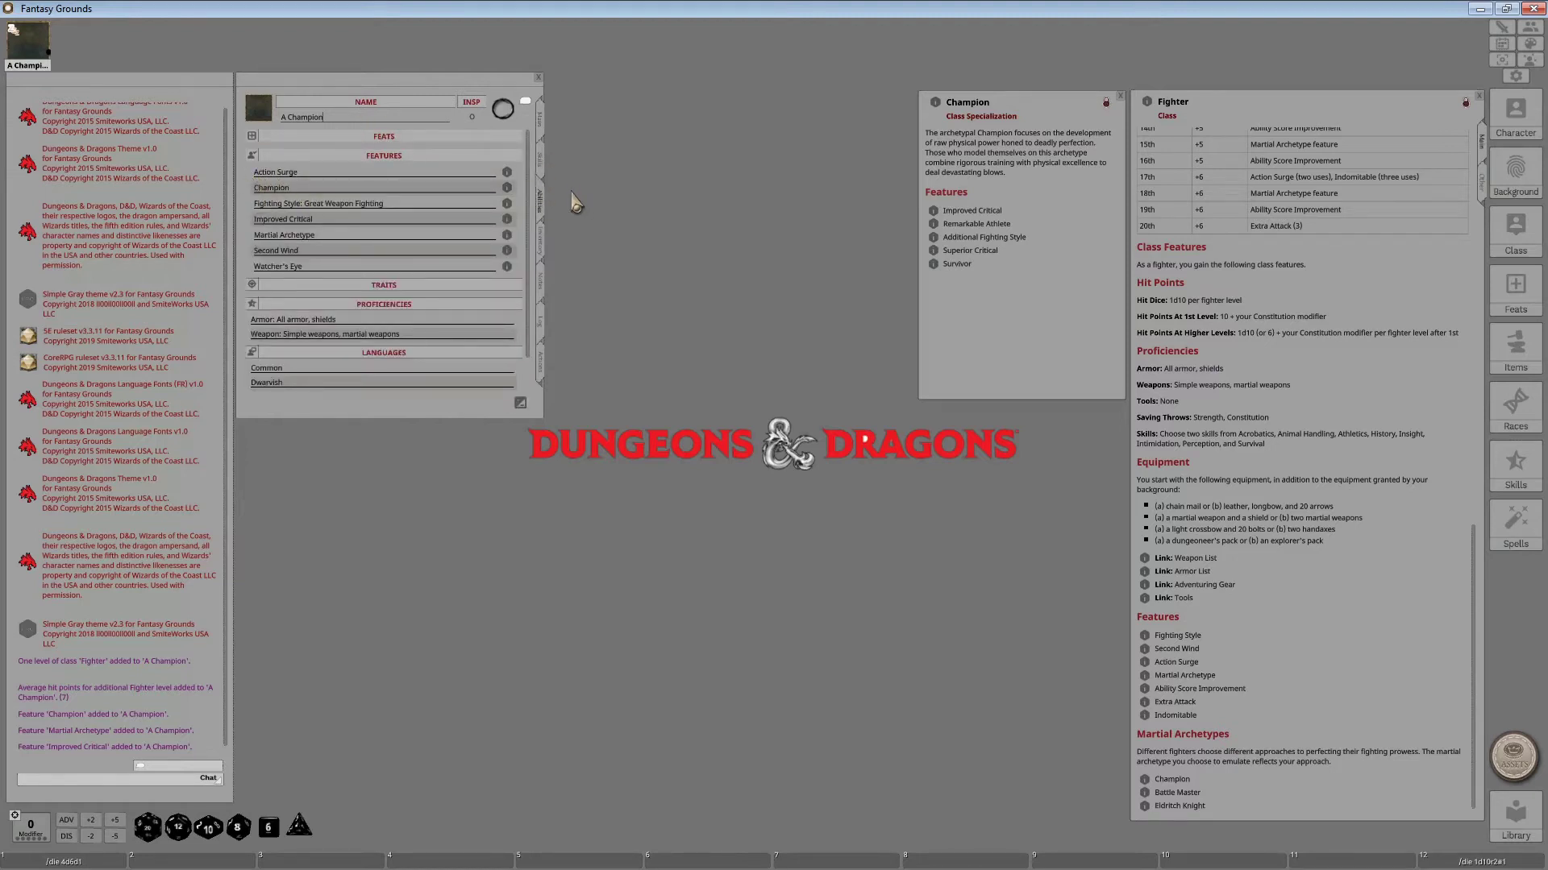
pyautogui.click(542, 128)
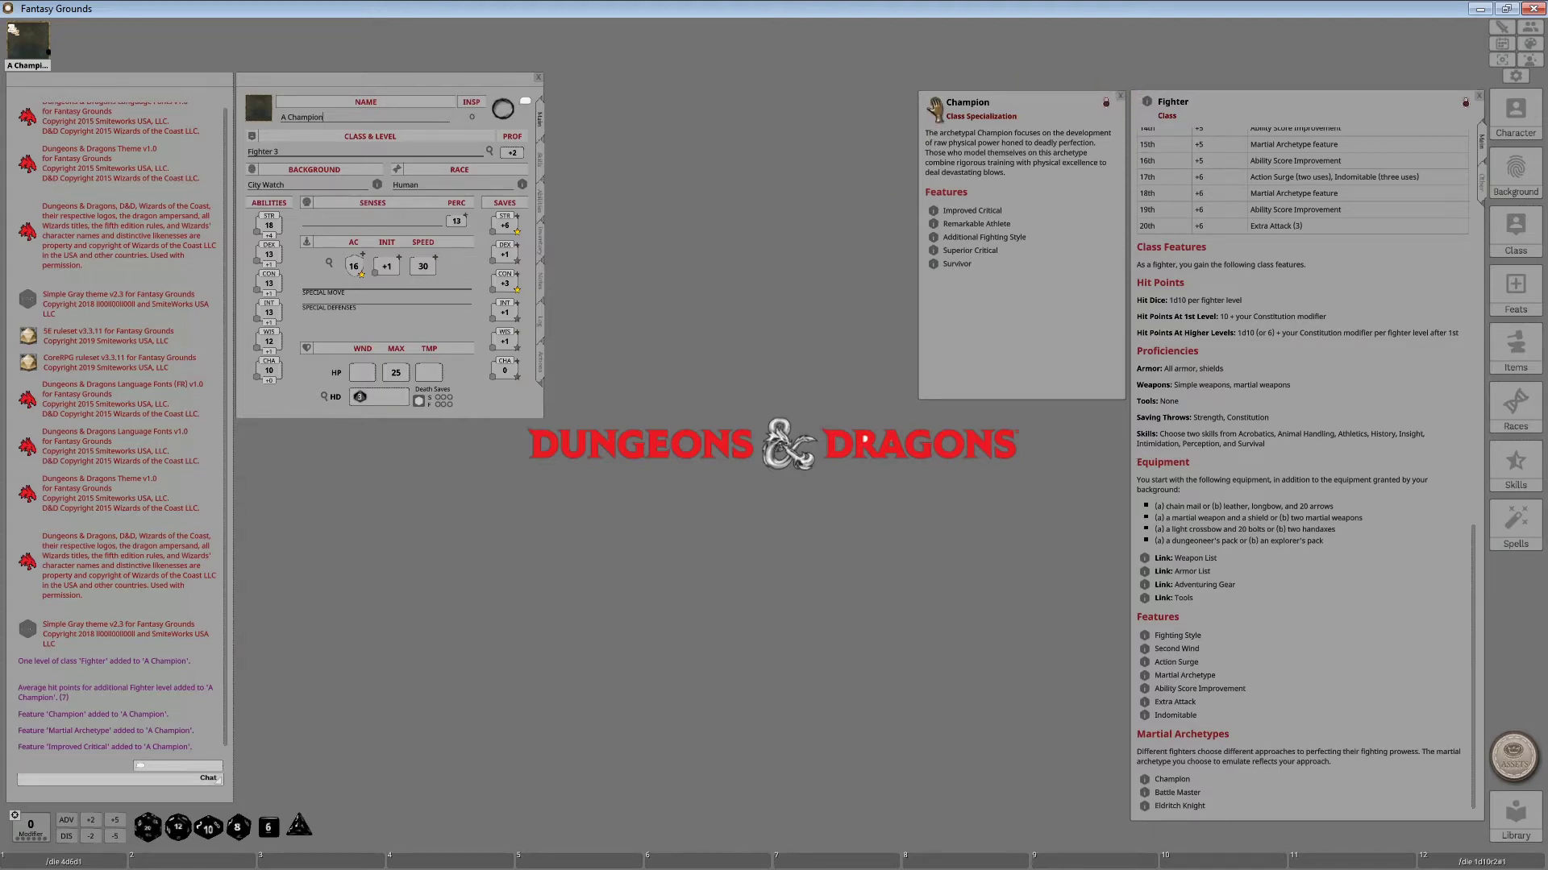
pyautogui.moveTo(935, 109); pyautogui.dragTo(811, 167)
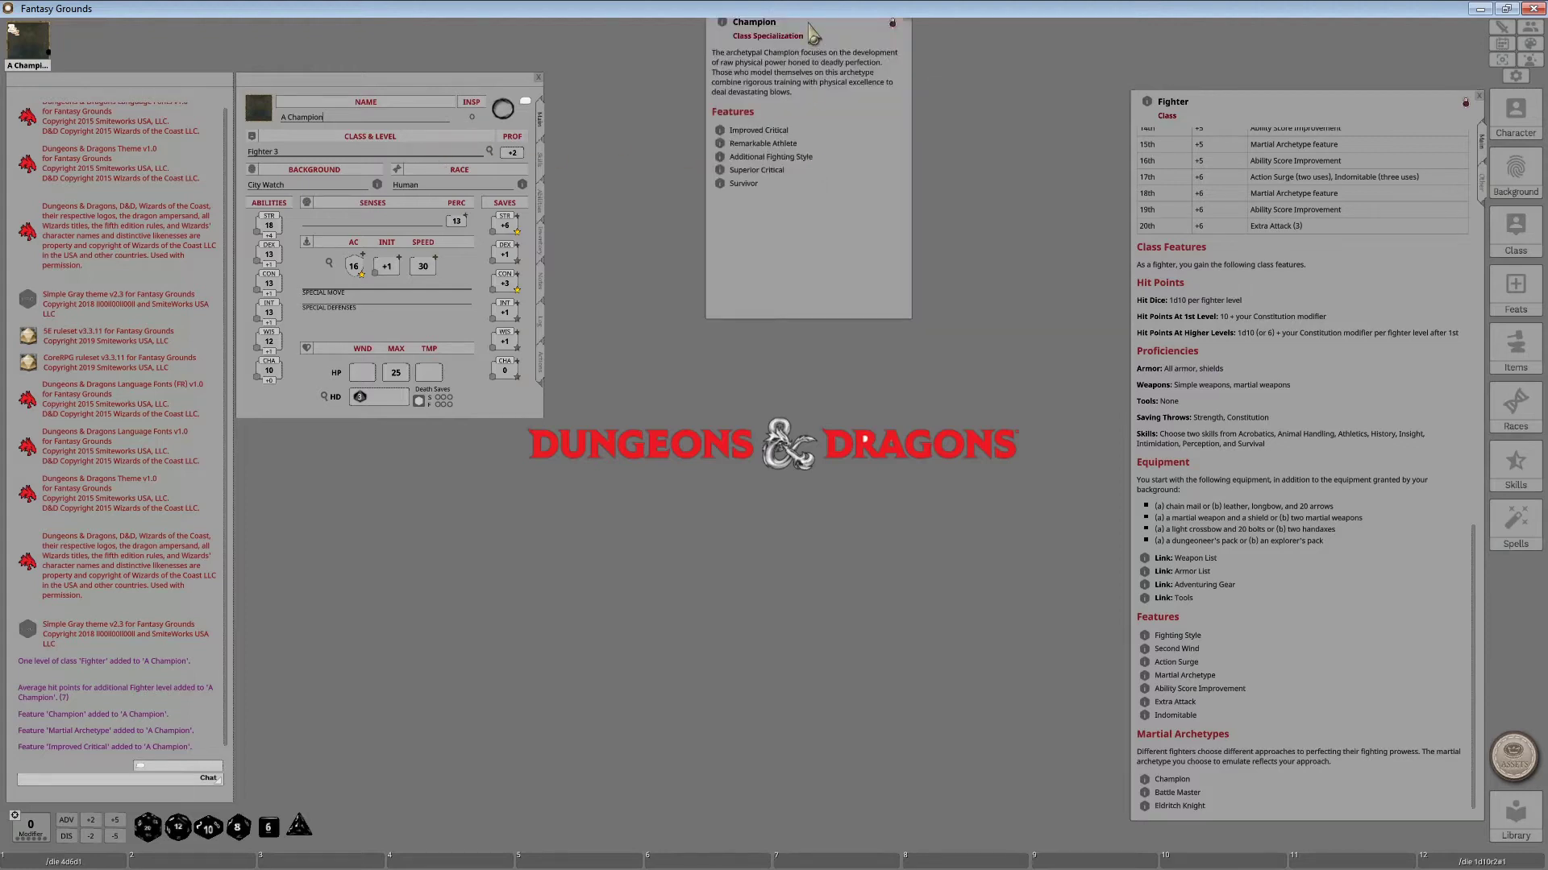
pyautogui.moveTo(821, 30); pyautogui.dragTo(1035, 110)
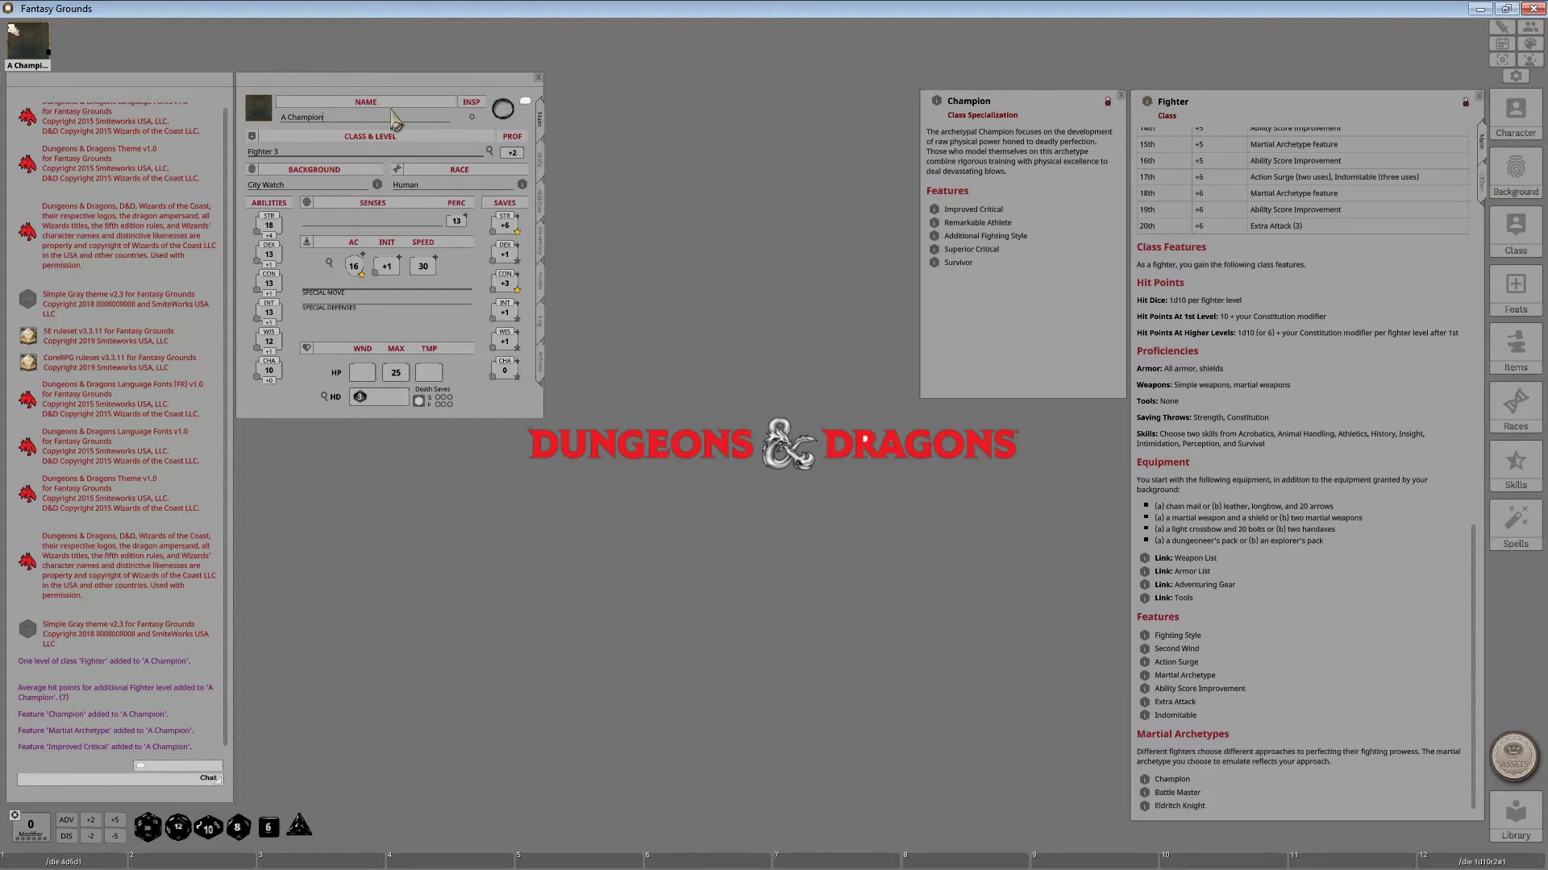
pyautogui.click(490, 151)
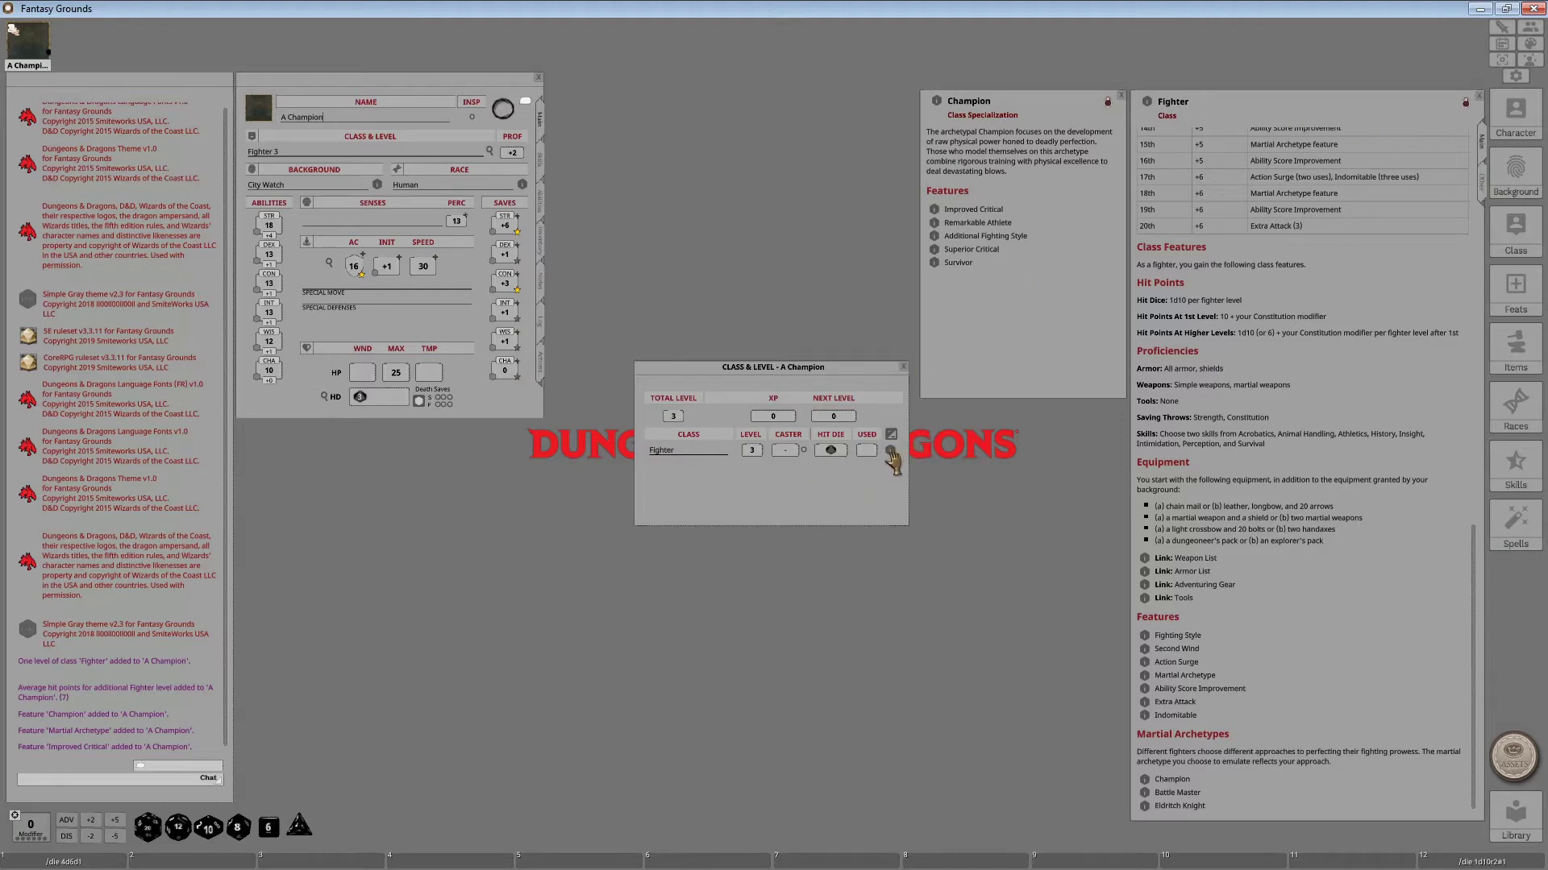
pyautogui.click(903, 367)
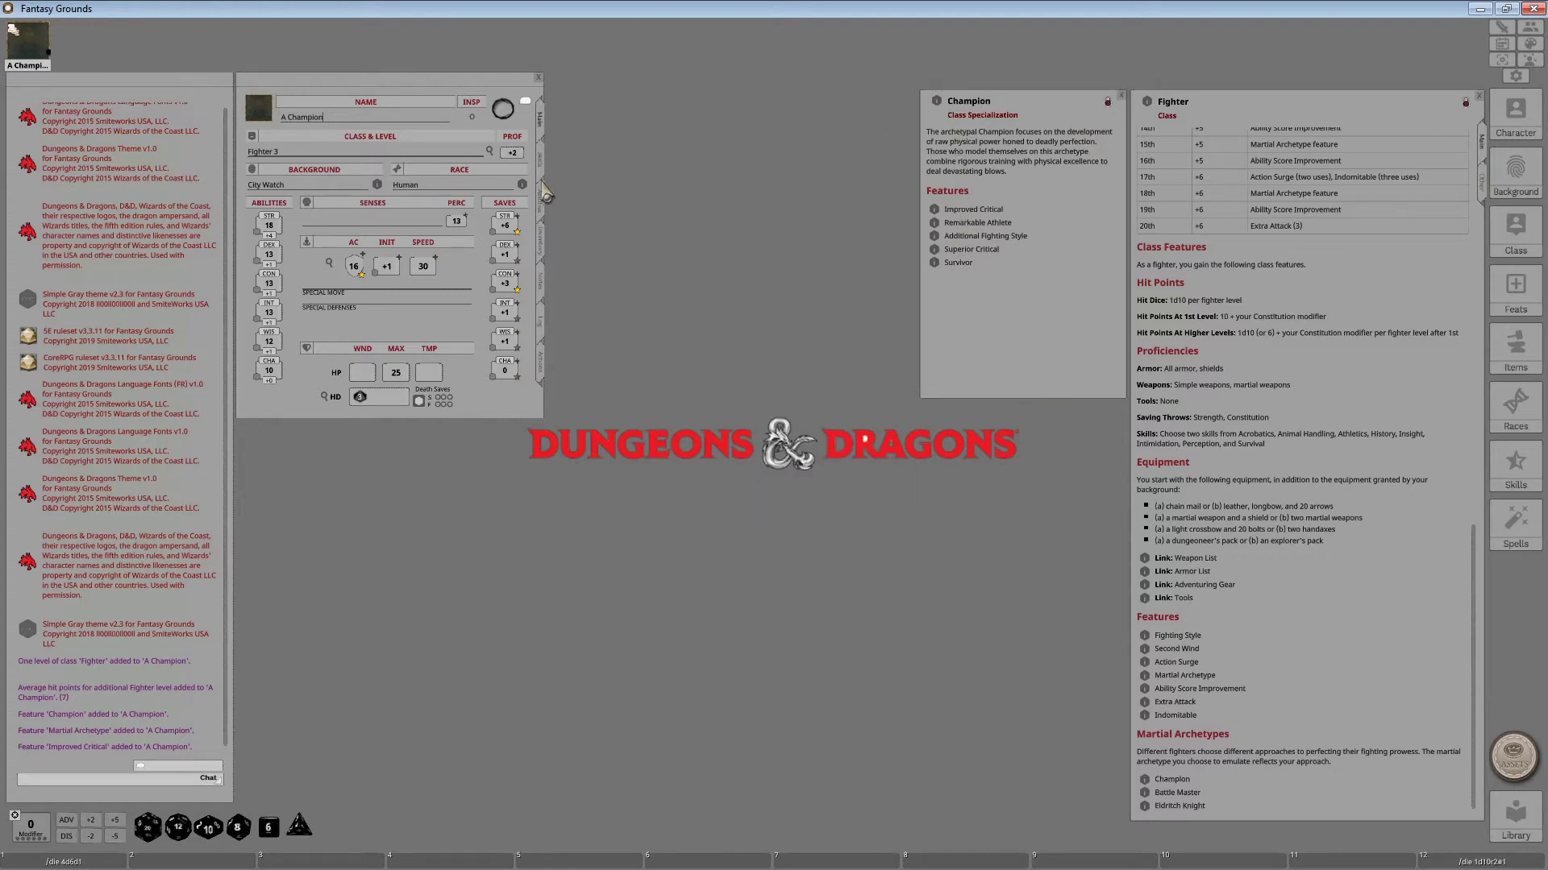
# - Close the Champion specialization record, open the character's own Champion and Improved Critical features, and arrange both clear of the sheet
pyautogui.click(541, 194)
pyautogui.click(1121, 96)
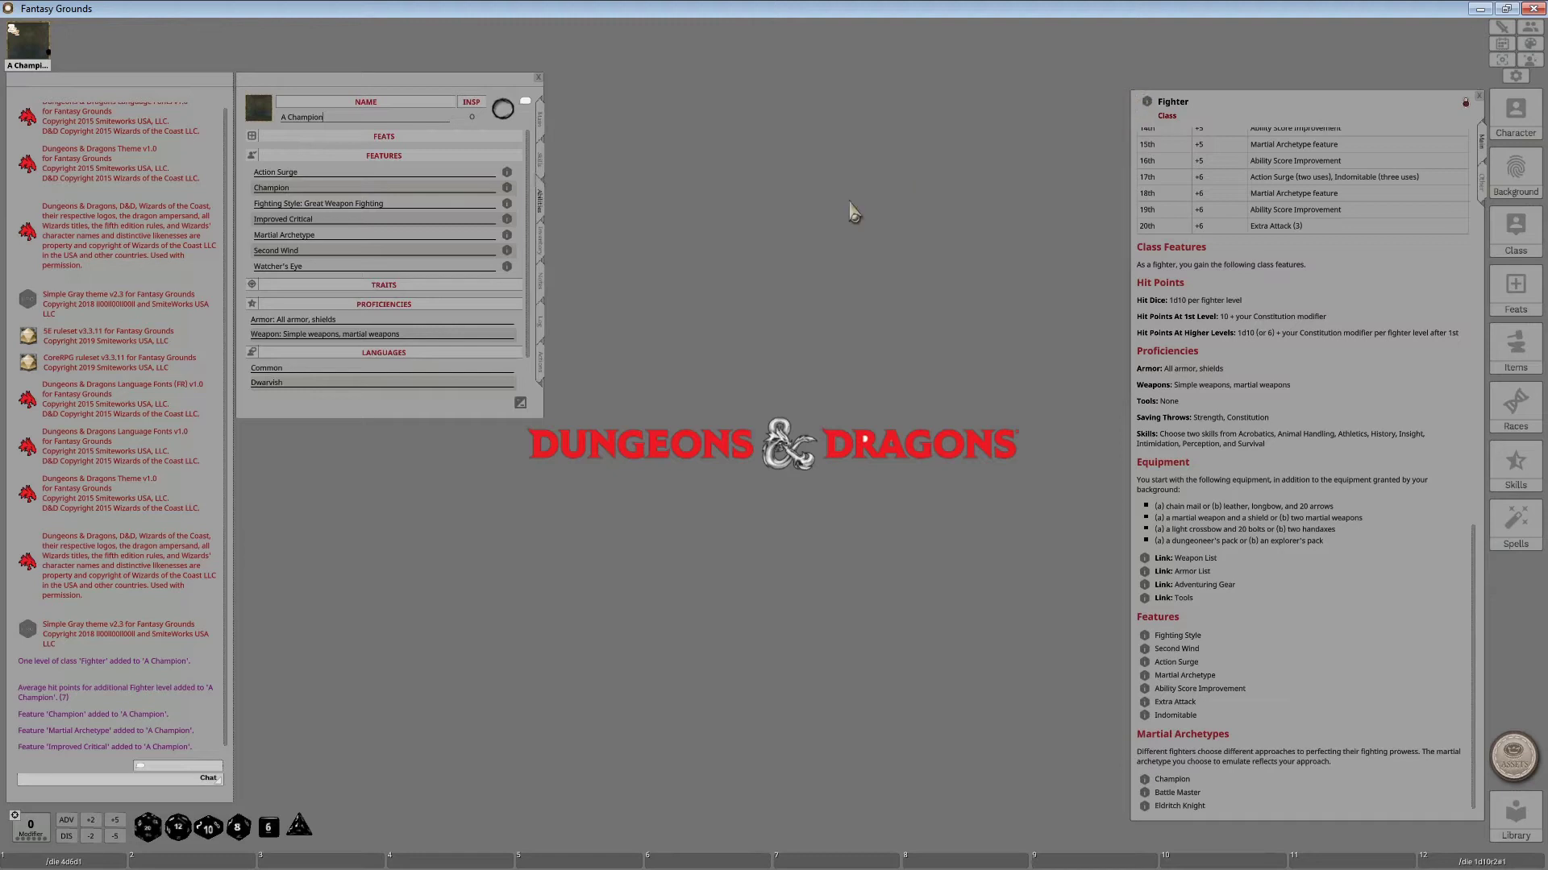
pyautogui.click(507, 188)
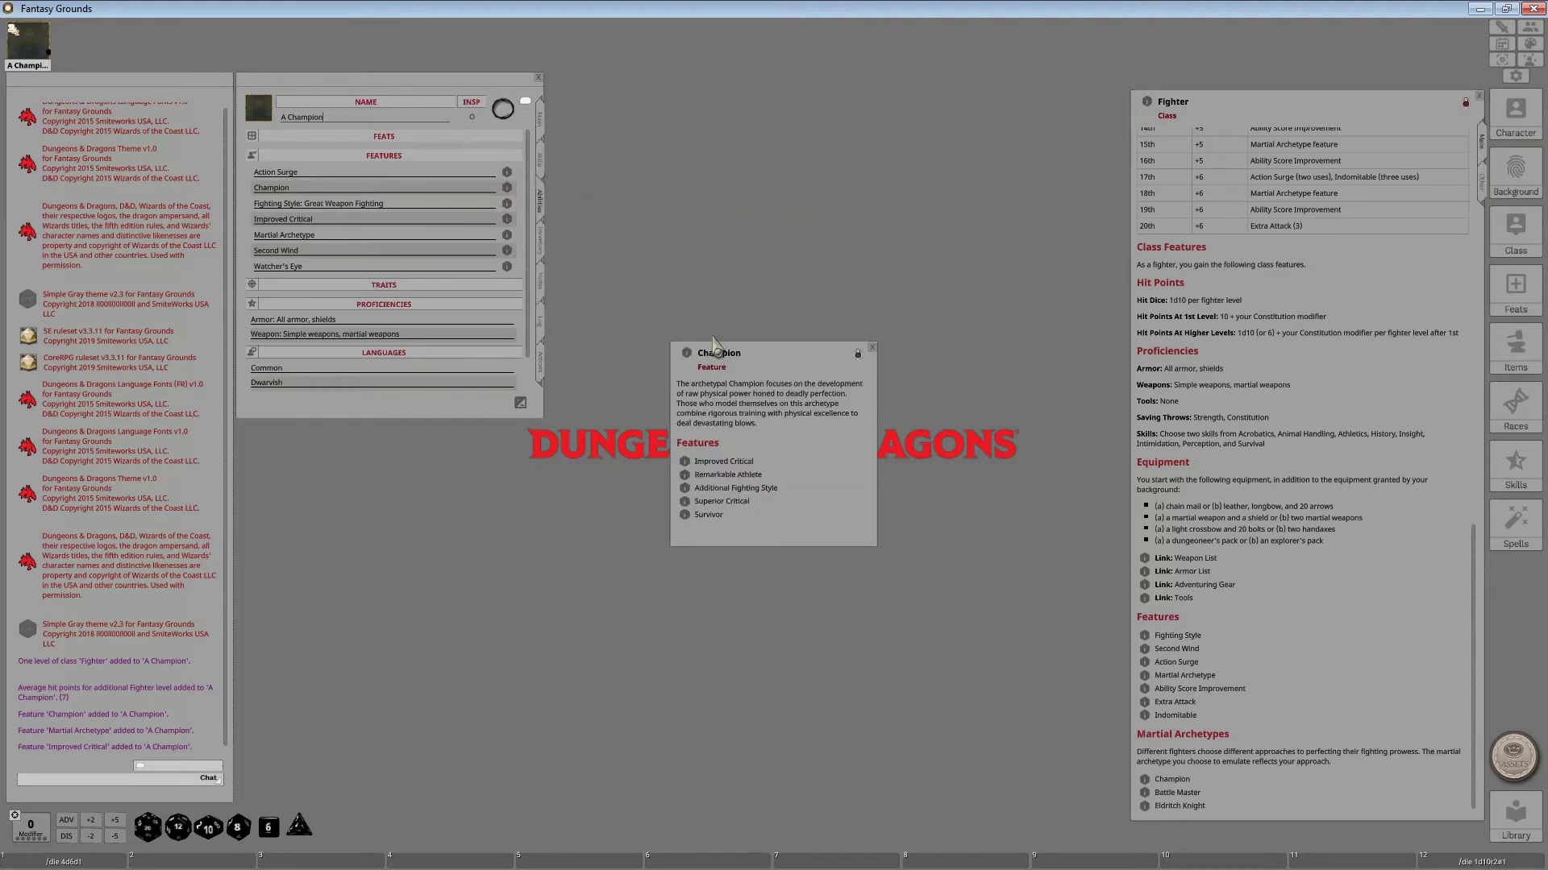
pyautogui.moveTo(769, 364); pyautogui.dragTo(1021, 116)
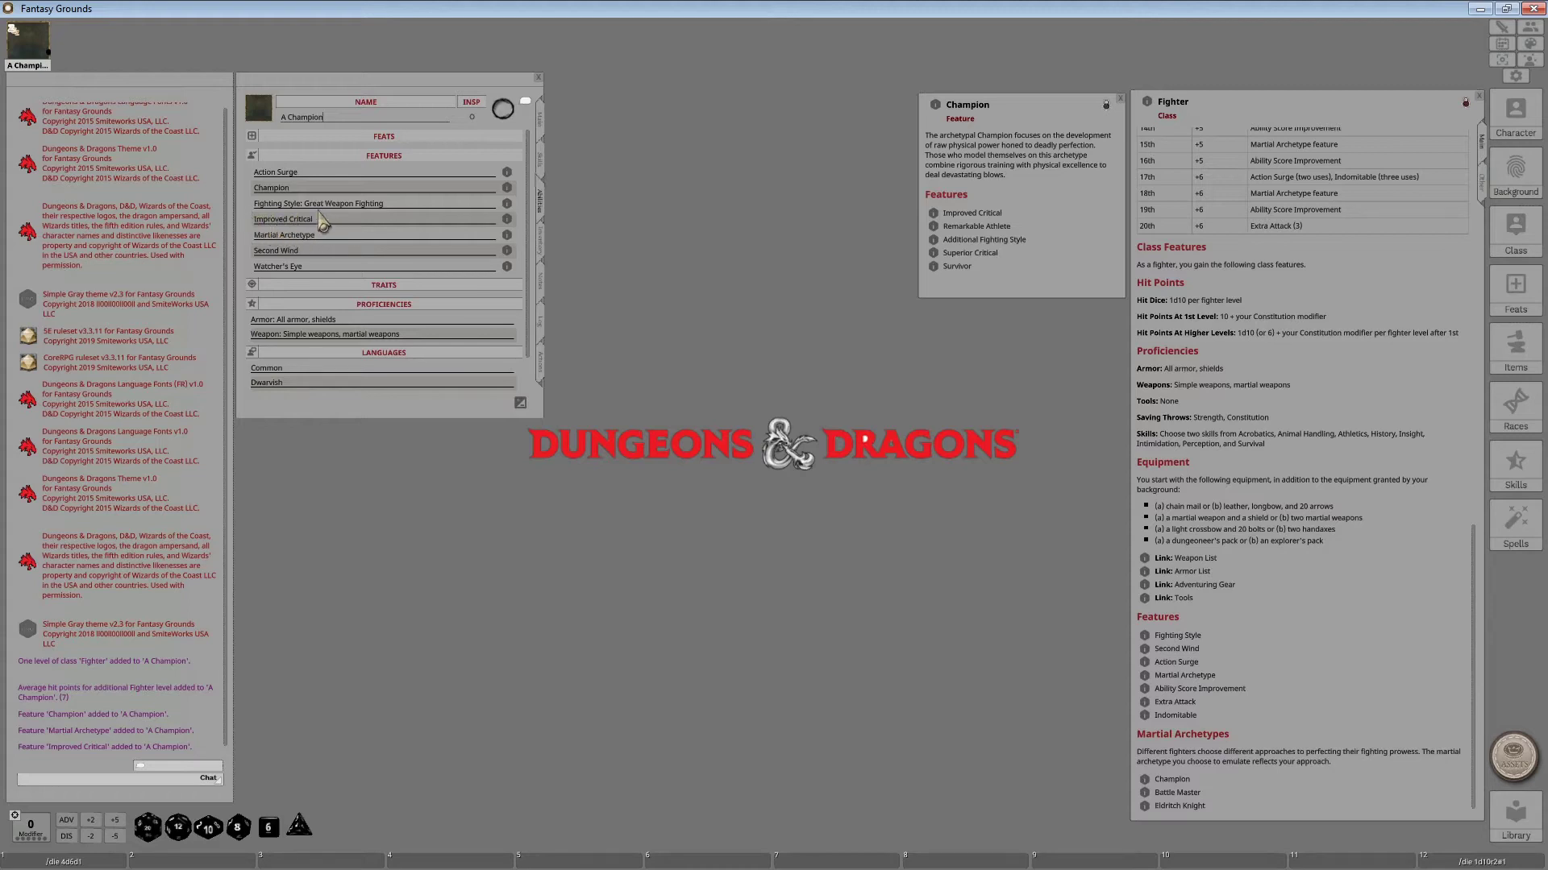
pyautogui.click(506, 220)
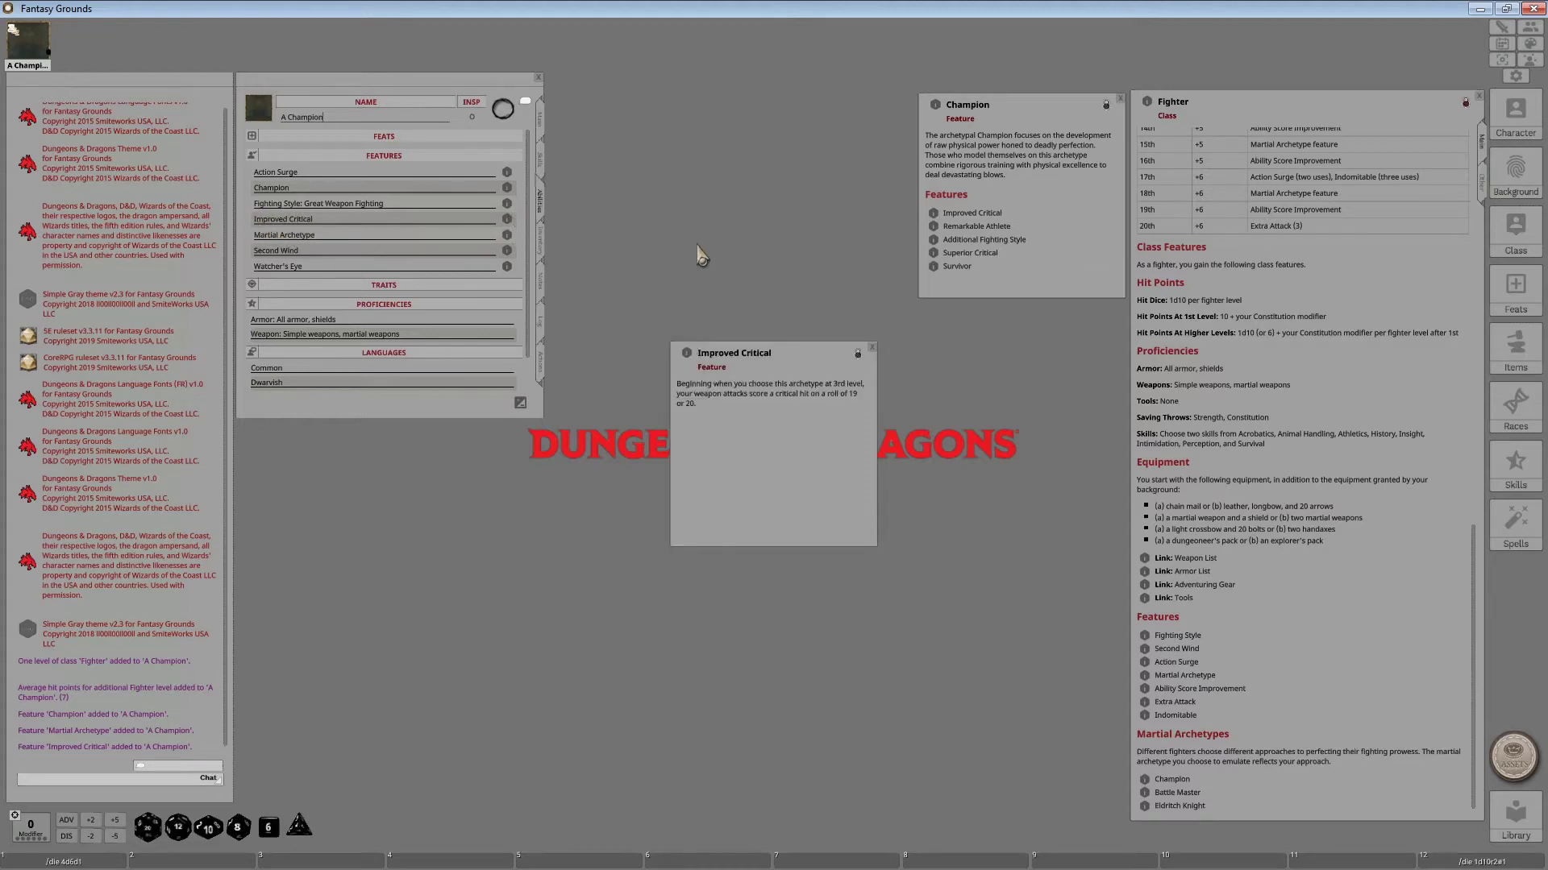
pyautogui.moveTo(741, 366); pyautogui.dragTo(740, 391)
pyautogui.moveTo(471, 431); pyautogui.dragTo(424, 433)
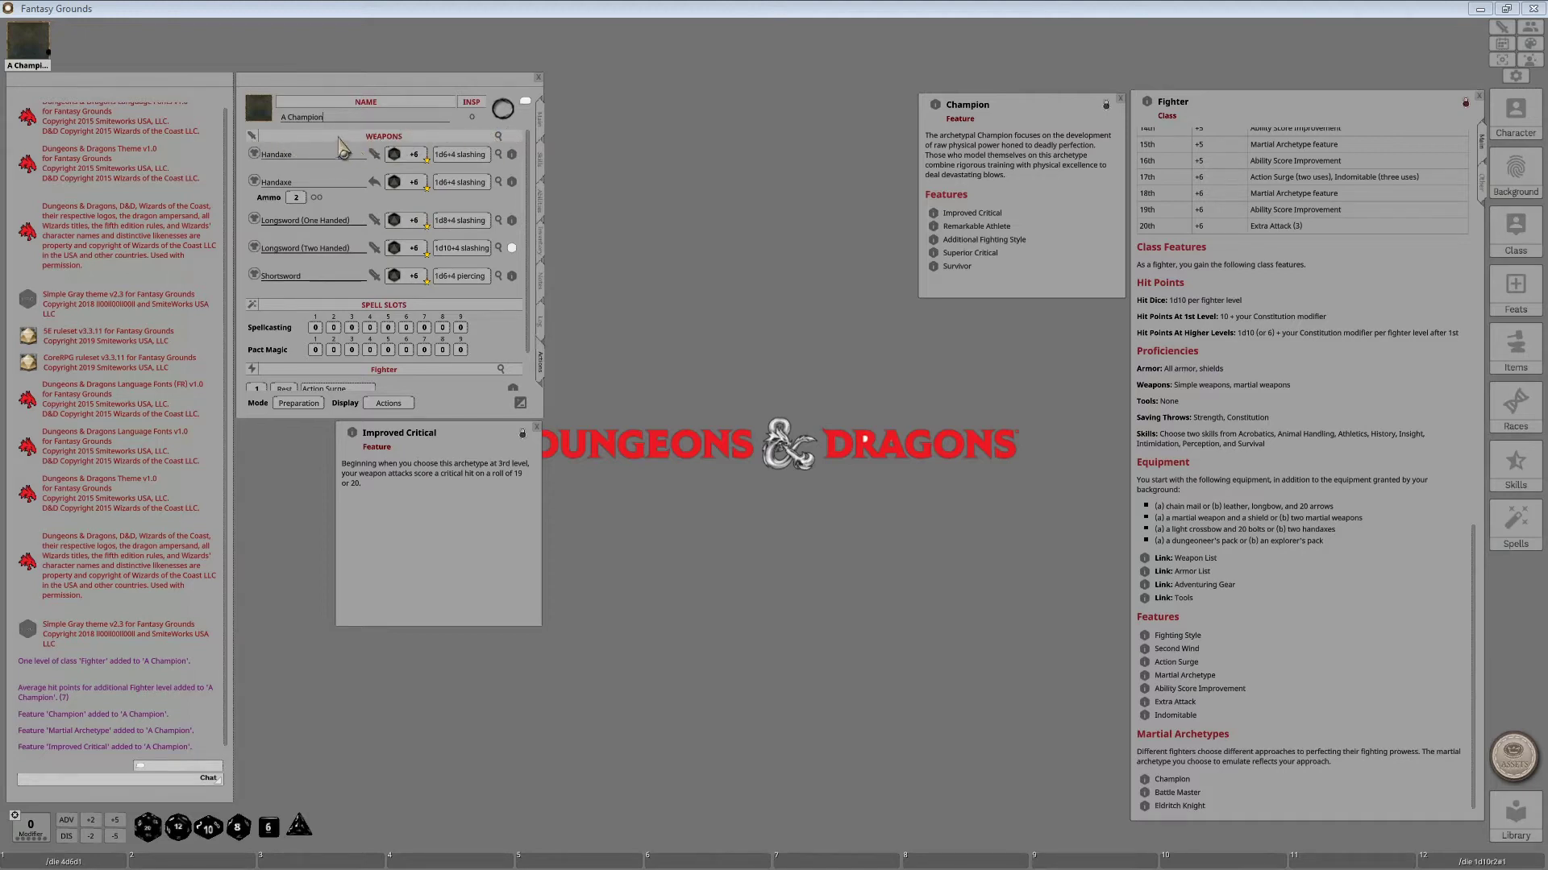
# - Set the character's critical hit threshold to 19 for both melee and ranged weapons
pyautogui.click(499, 154)
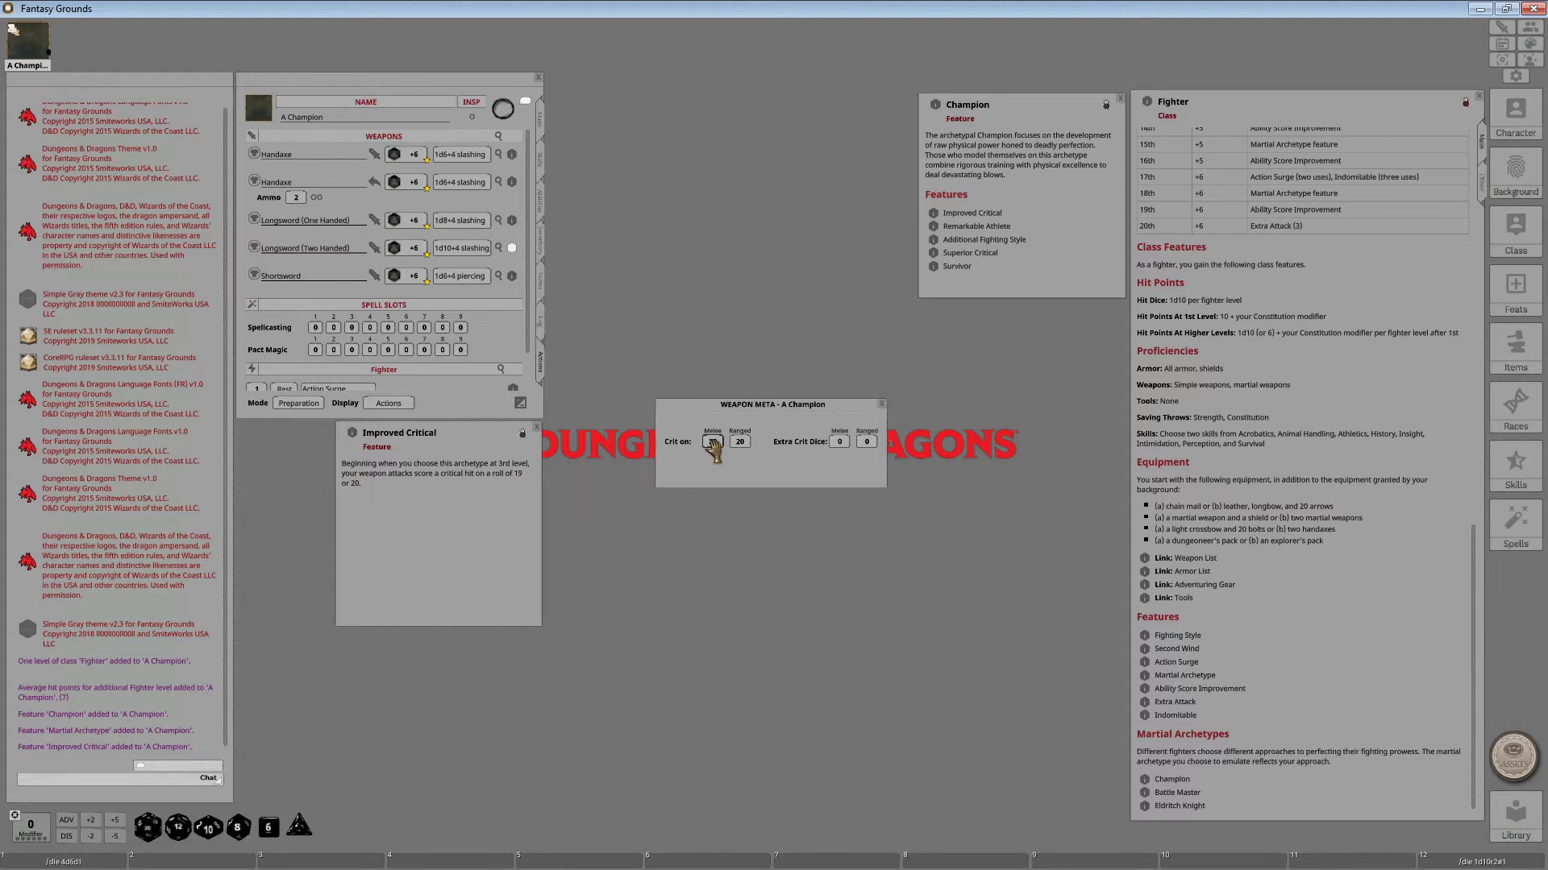
pyautogui.click(735, 442)
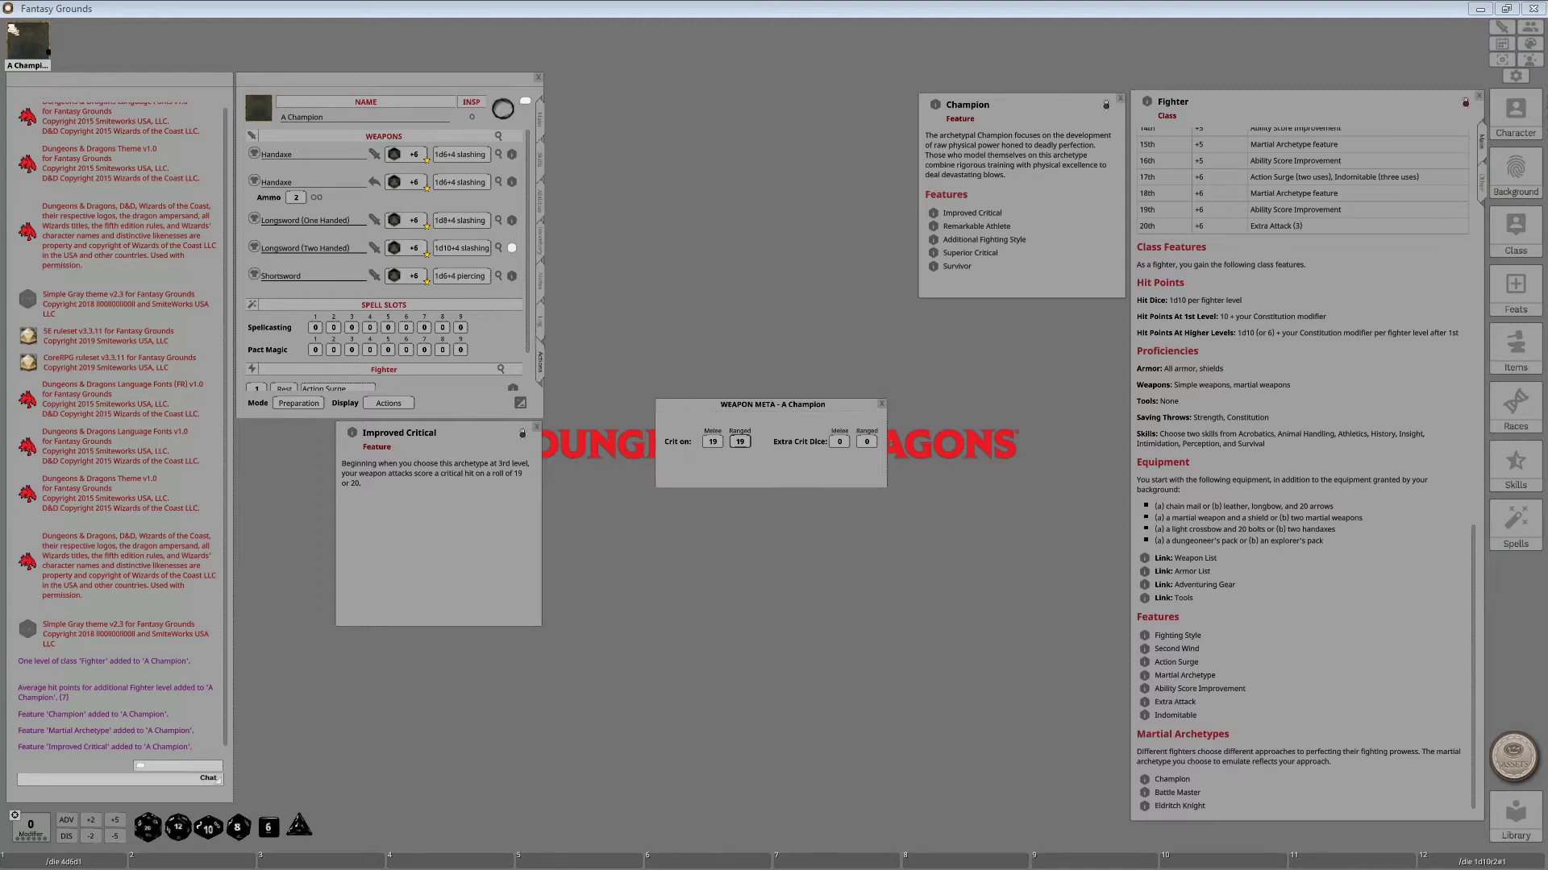
# - Open the Combat Tracker, move it clear of the weapon settings, and add an Aarakocra as an enemy
pyautogui.click(1509, 32)
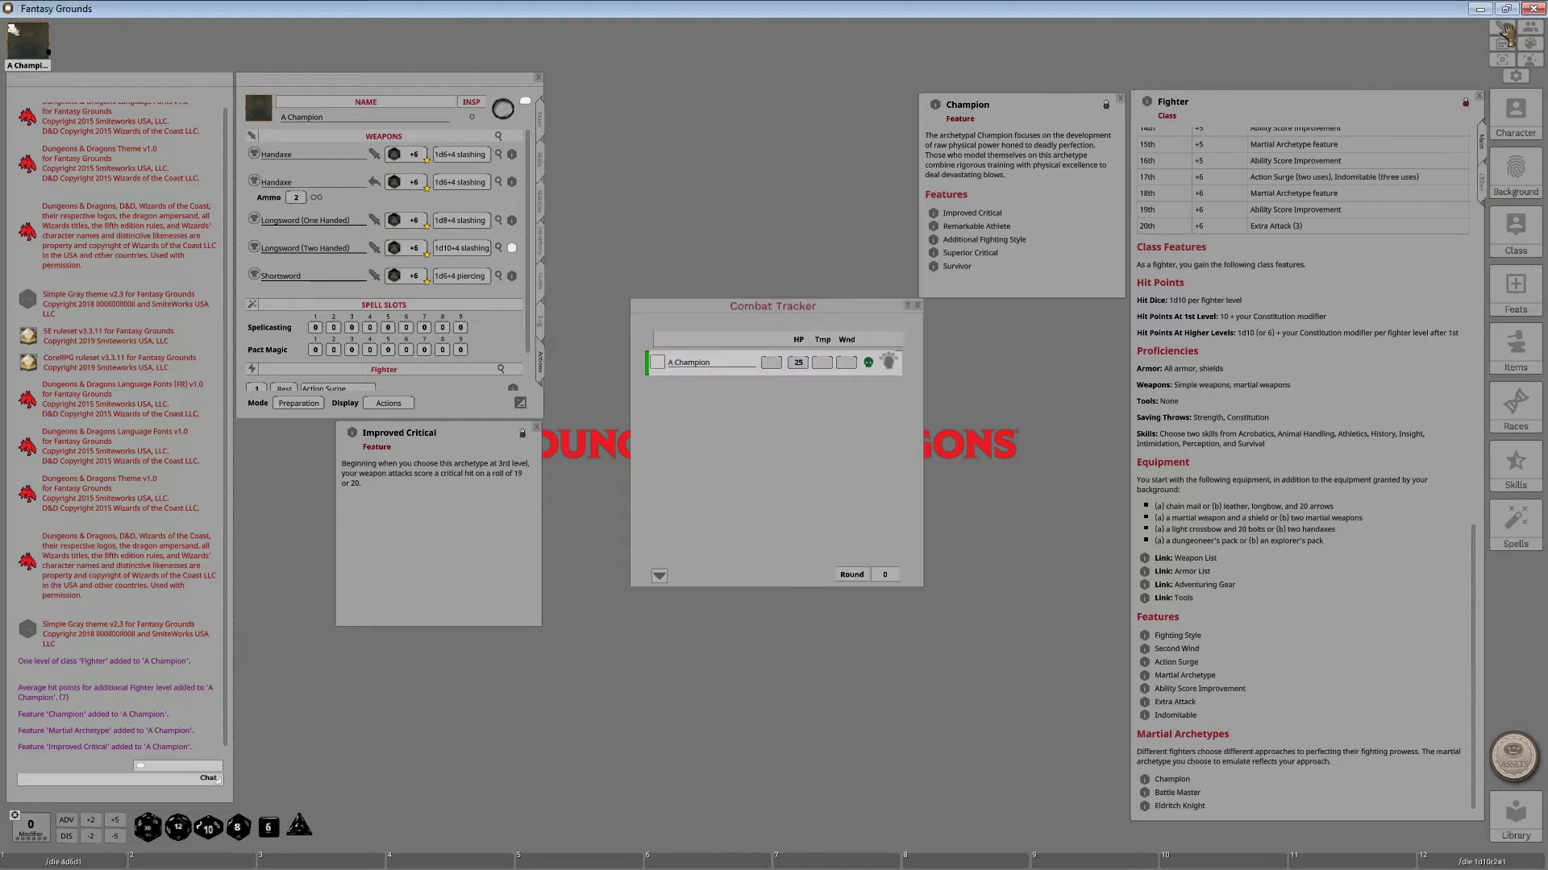
pyautogui.moveTo(756, 308); pyautogui.dragTo(710, 521)
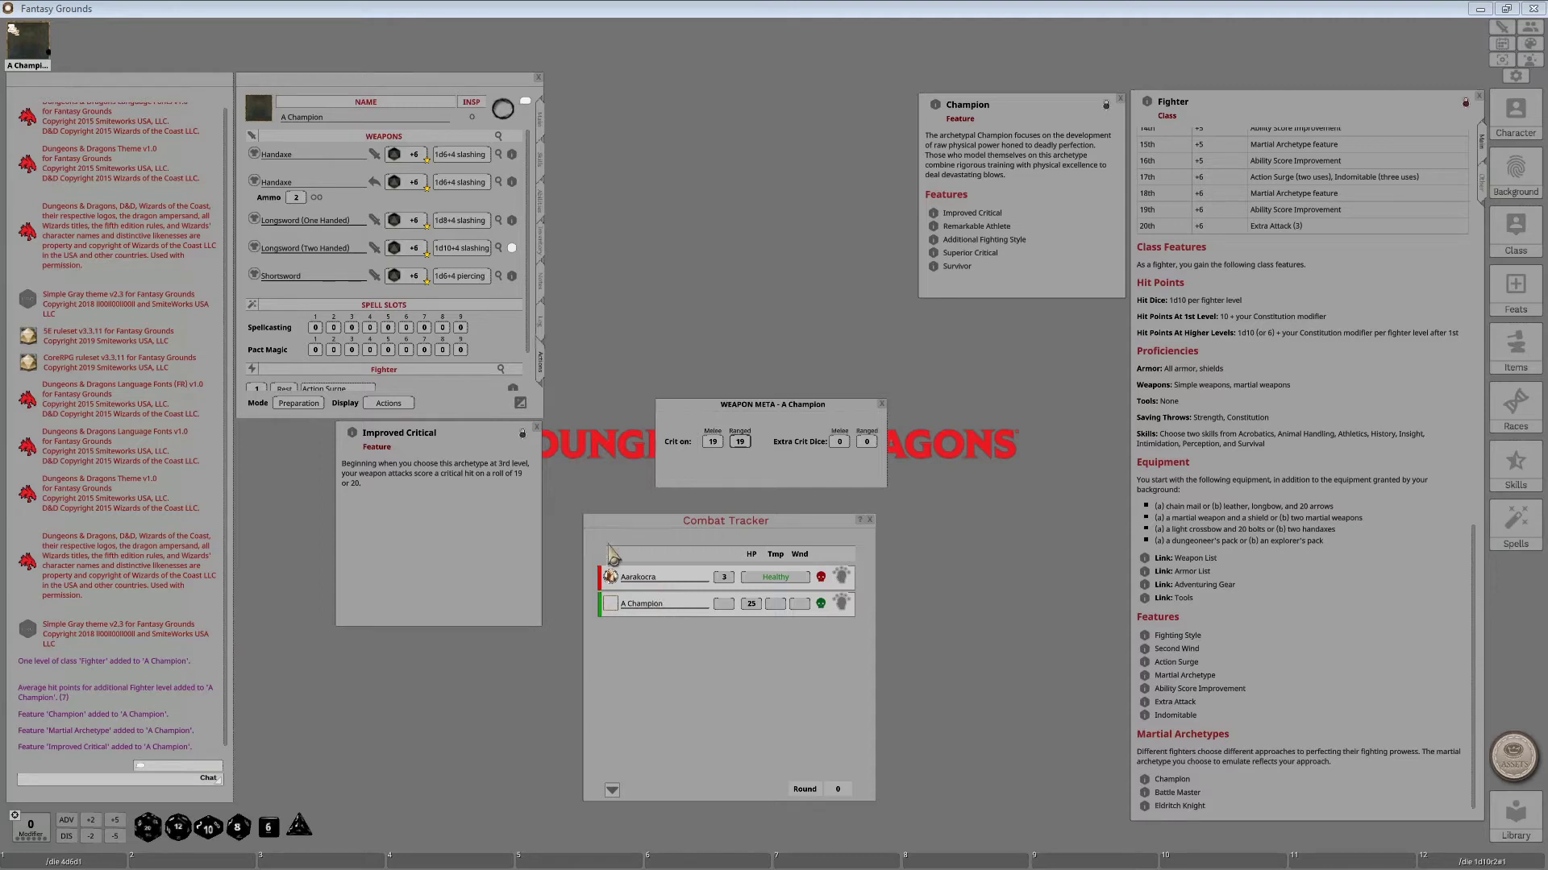
# - Target the Aarakocra with the character and roll Longsword (One Handed) attacks against it
pyautogui.keyDown('ctrl'); pyautogui.click(613, 580); pyautogui.keyUp('ctrl')
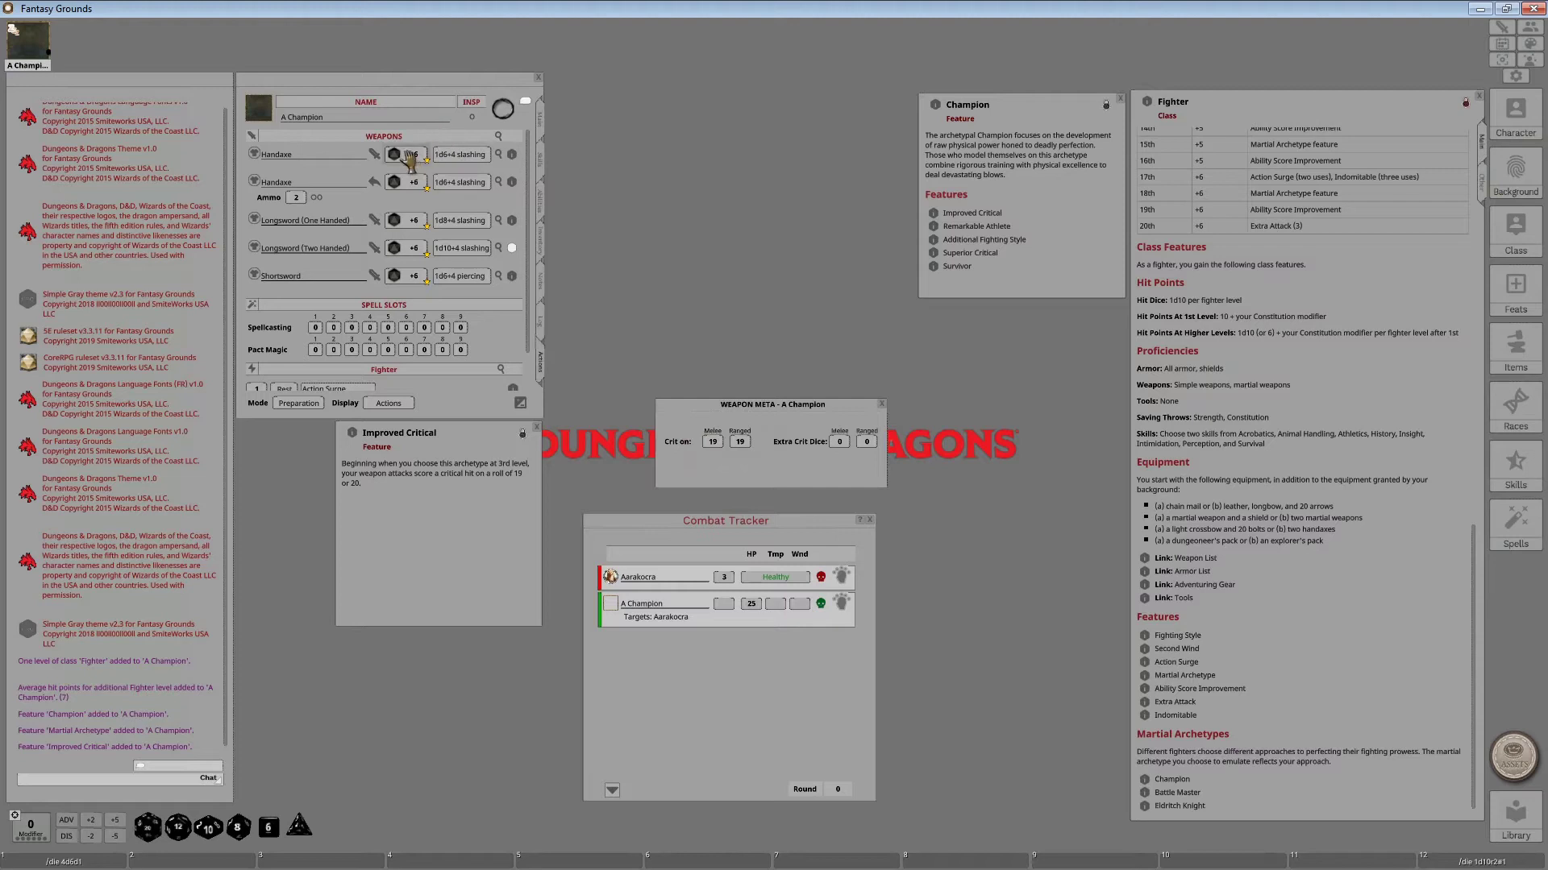
pyautogui.doubleClick(413, 228)
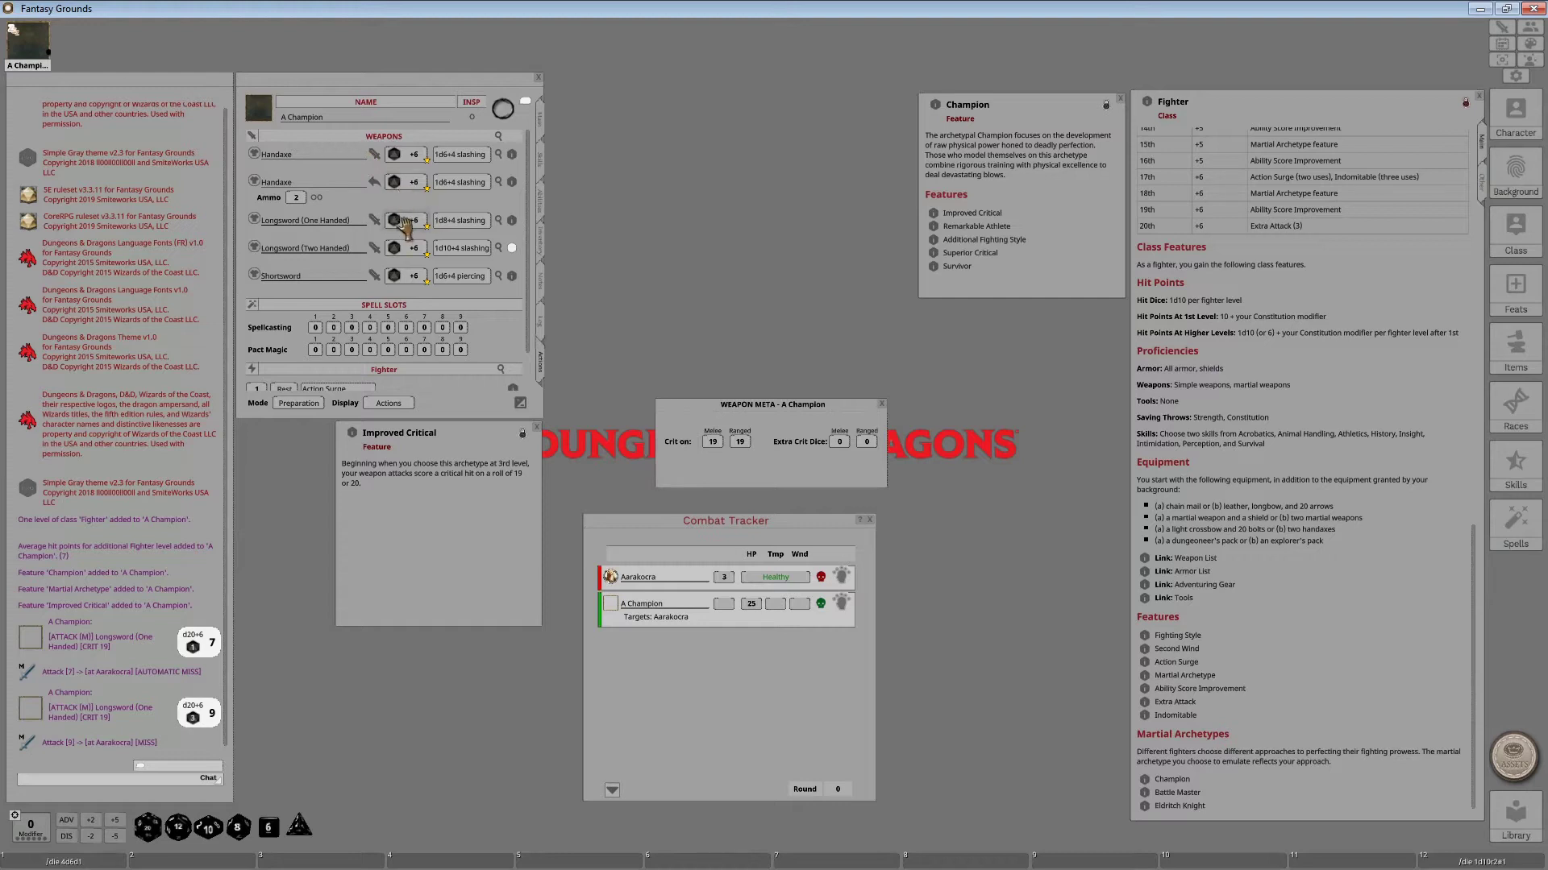
# - Repeat the Longsword (One Handed) attack rolls against the Aarakocra until one scores a critical hit, and roll the weapon's damage
pyautogui.doubleClick(405, 227)
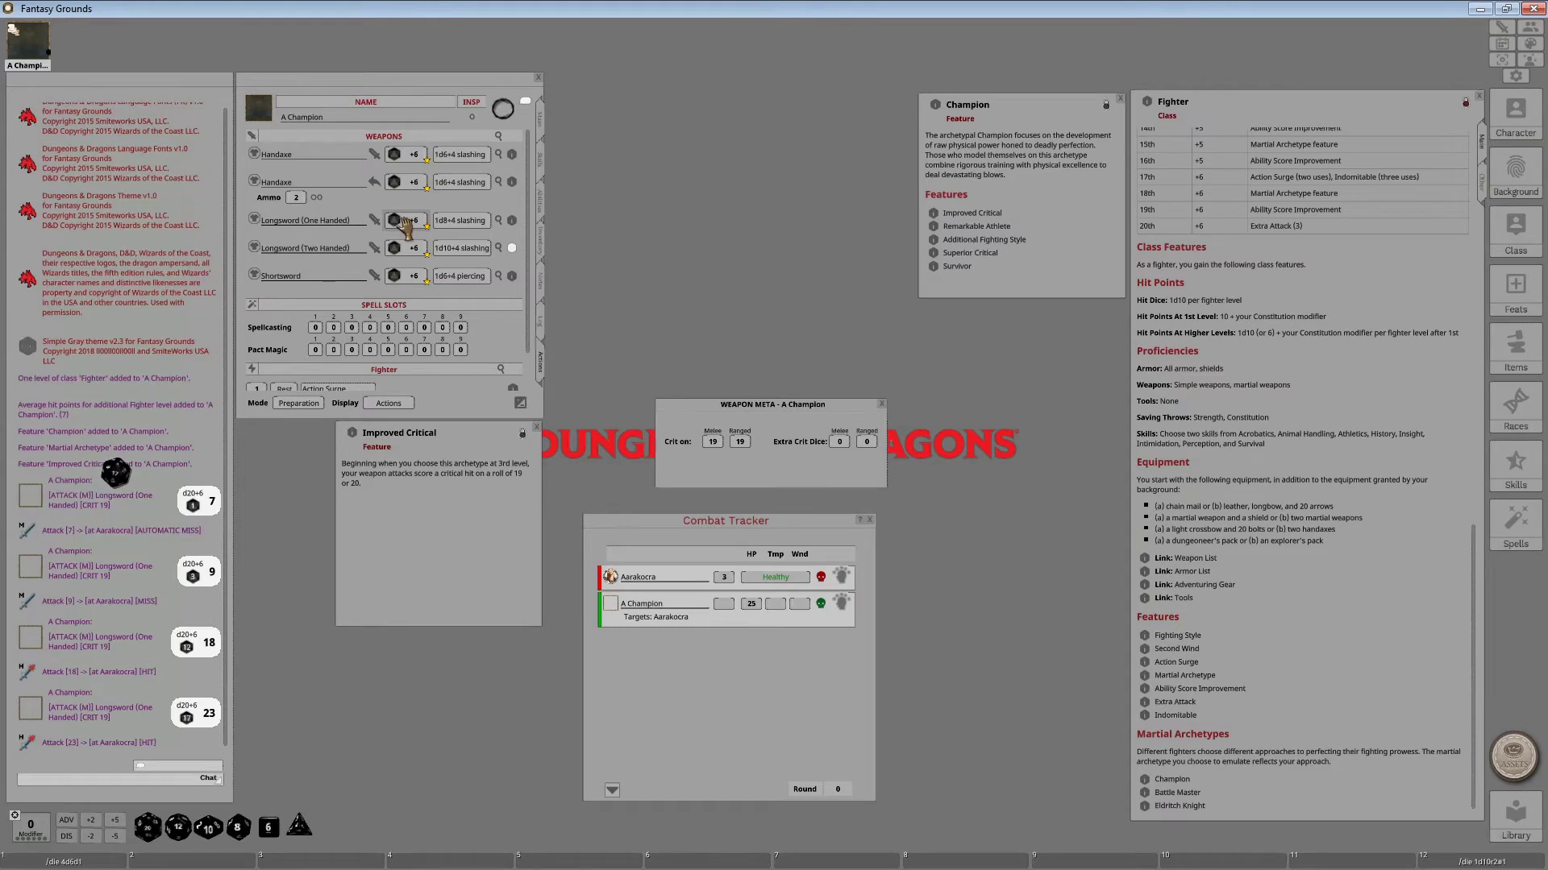
pyautogui.doubleClick(405, 227)
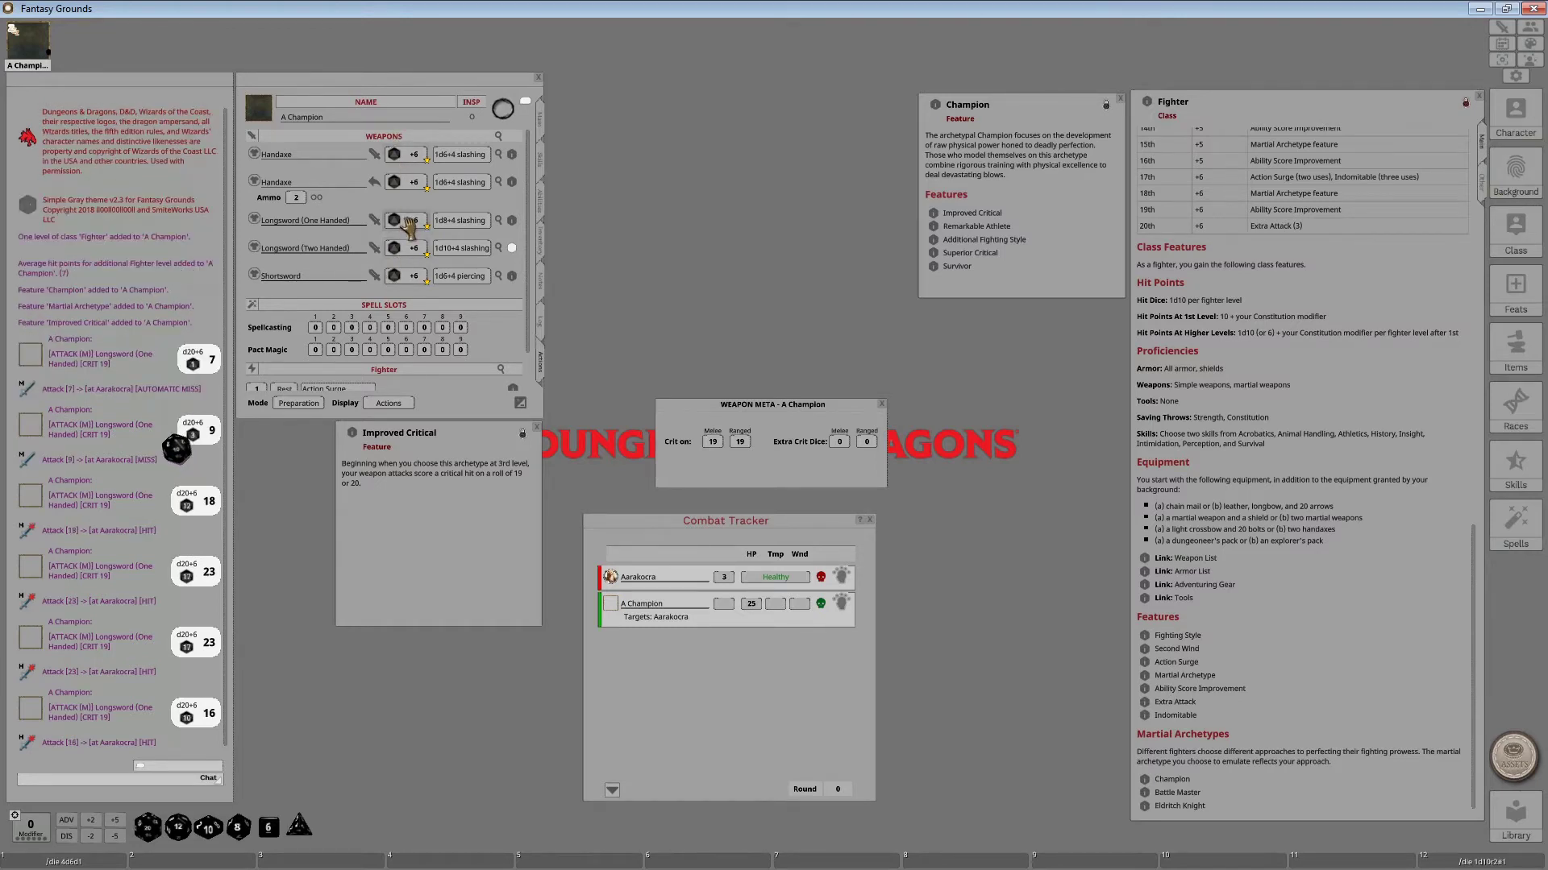
pyautogui.scroll(-1, 446, 375)
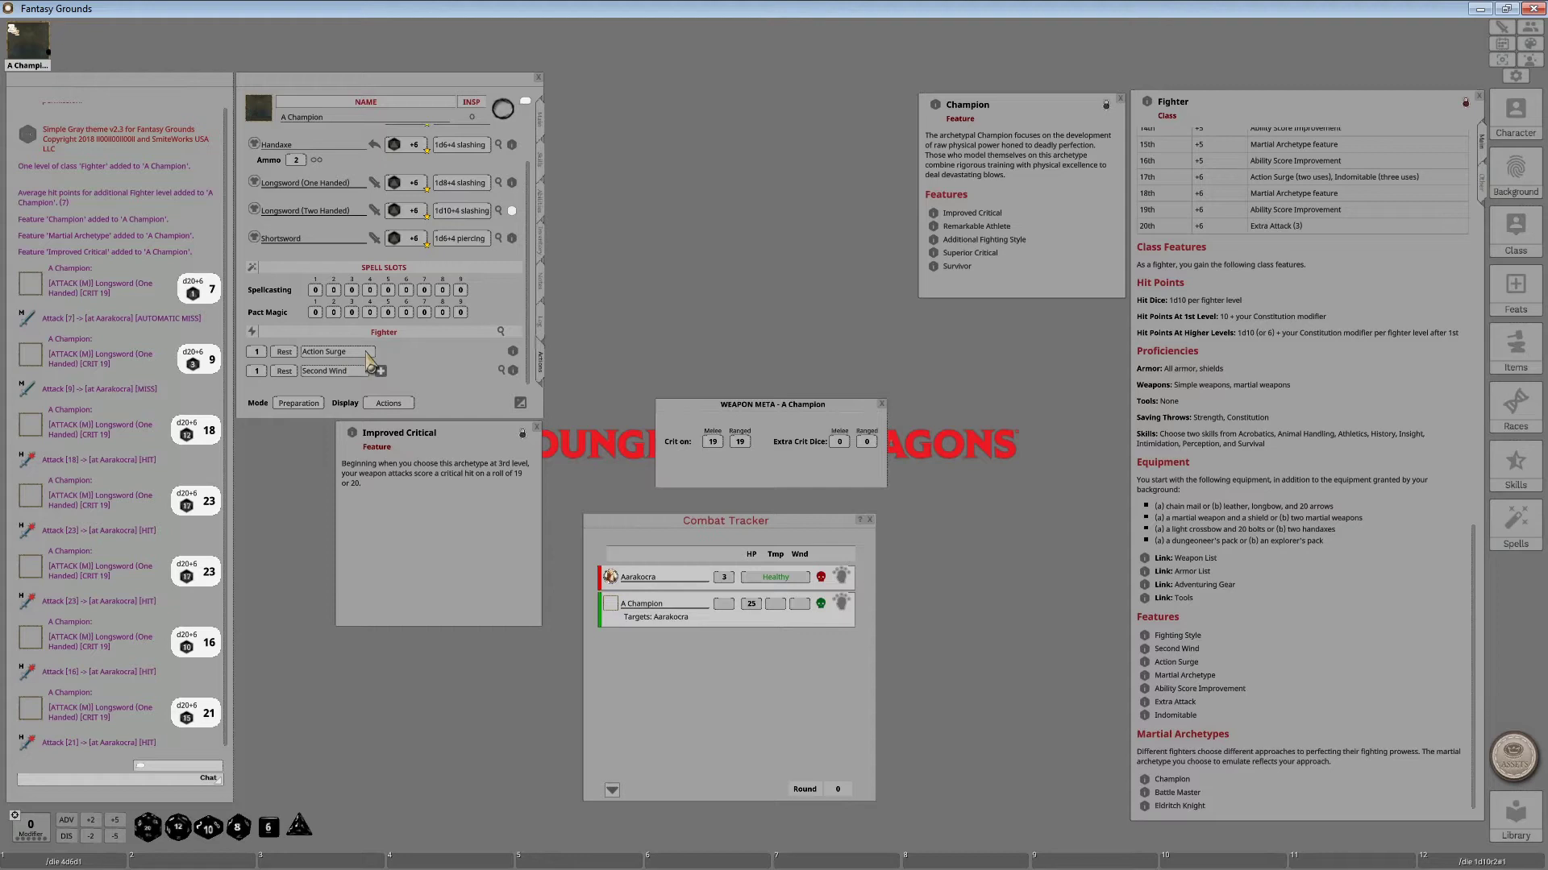
pyautogui.scroll(1, 405, 370)
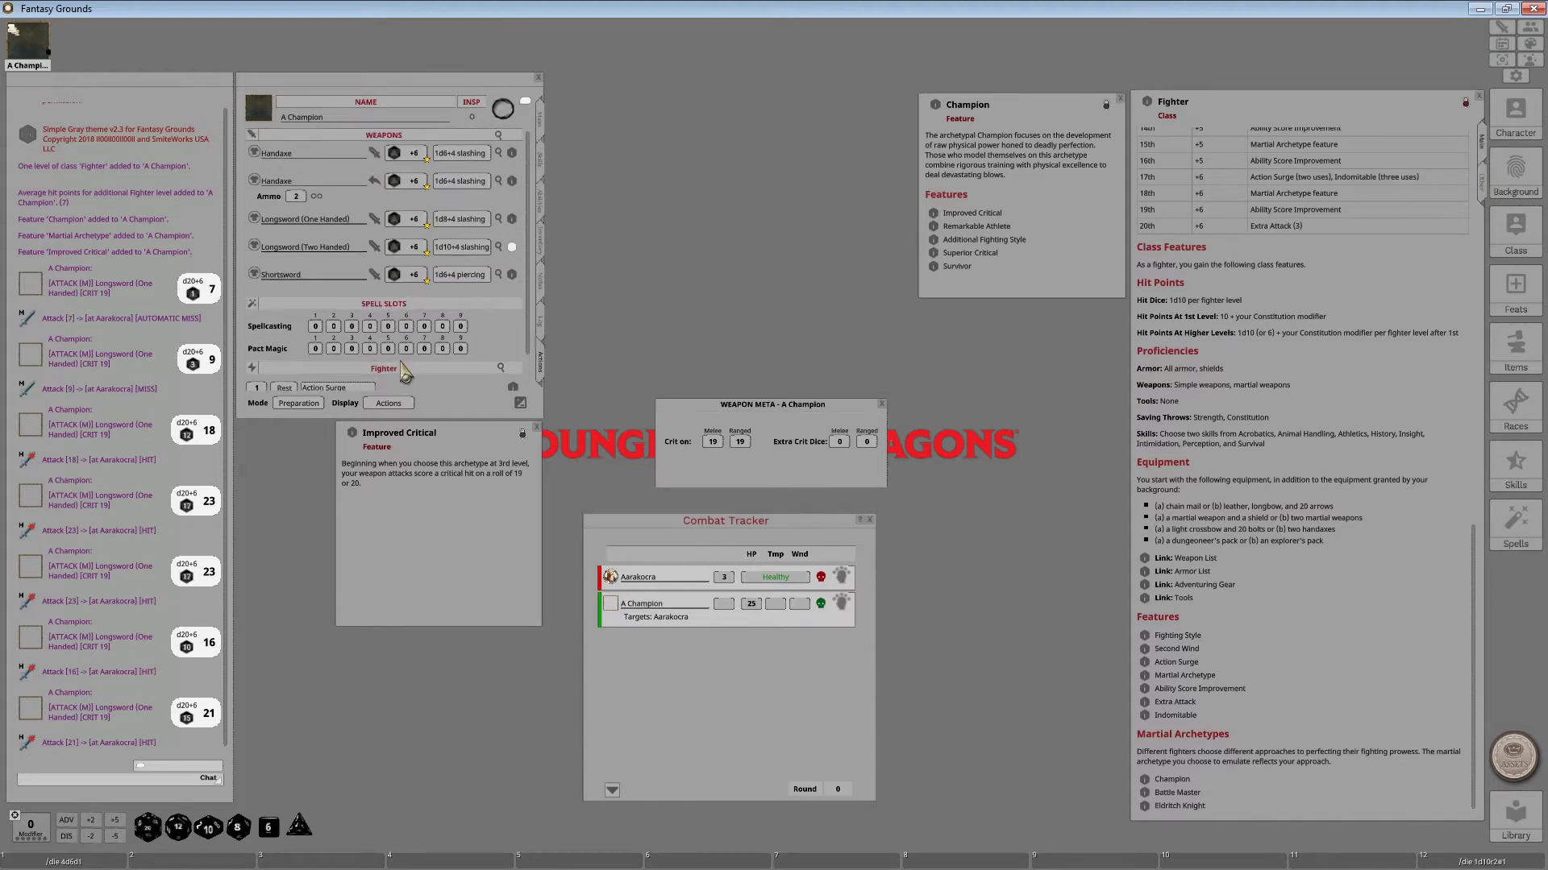
pyautogui.doubleClick(403, 219)
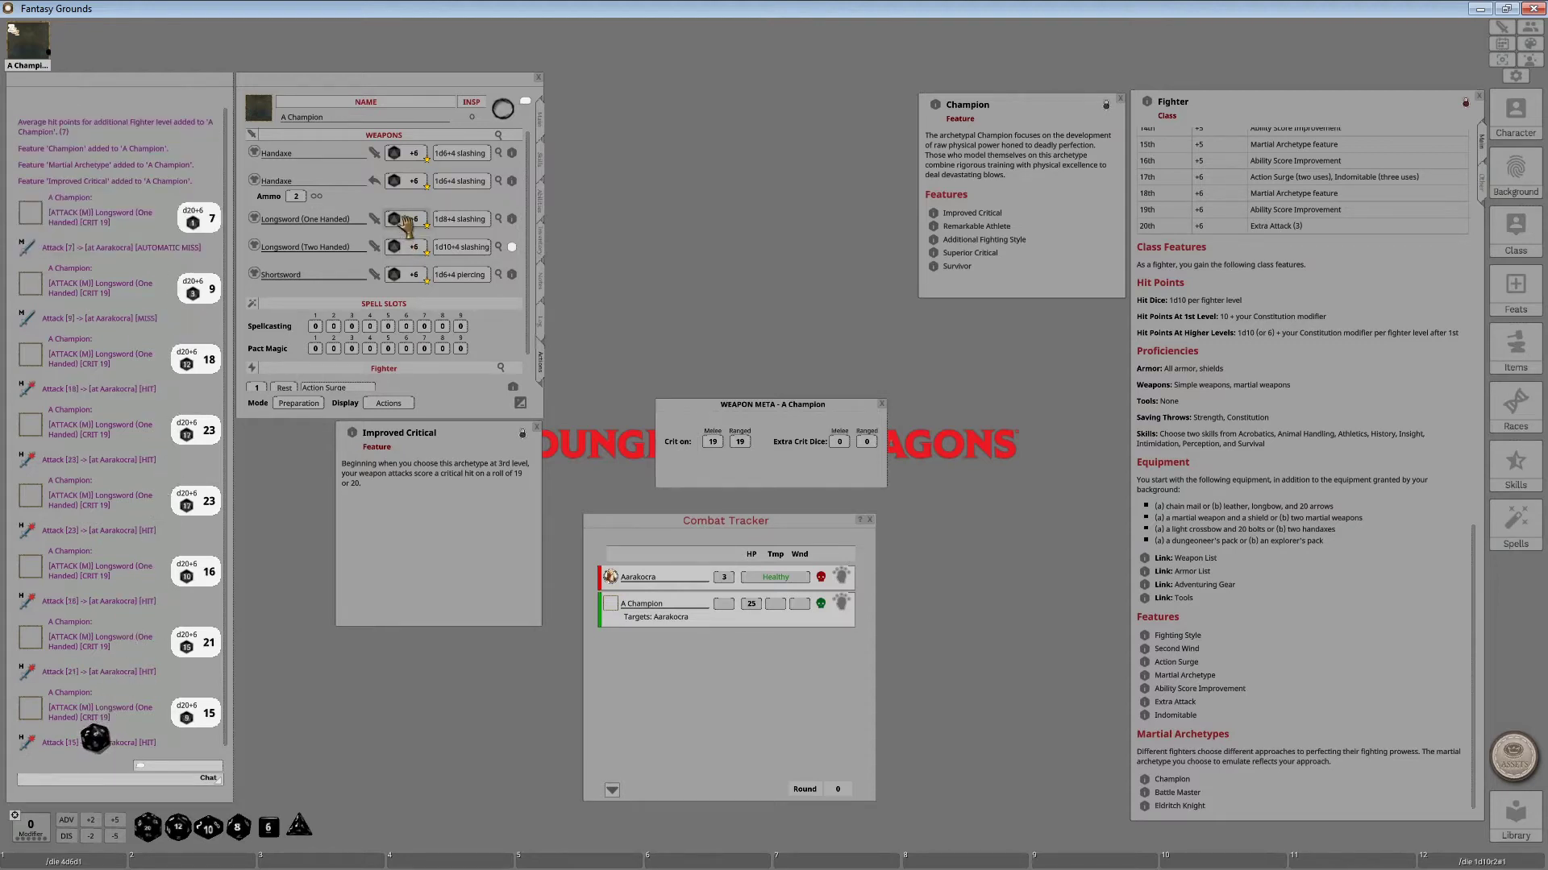
pyautogui.doubleClick(403, 219)
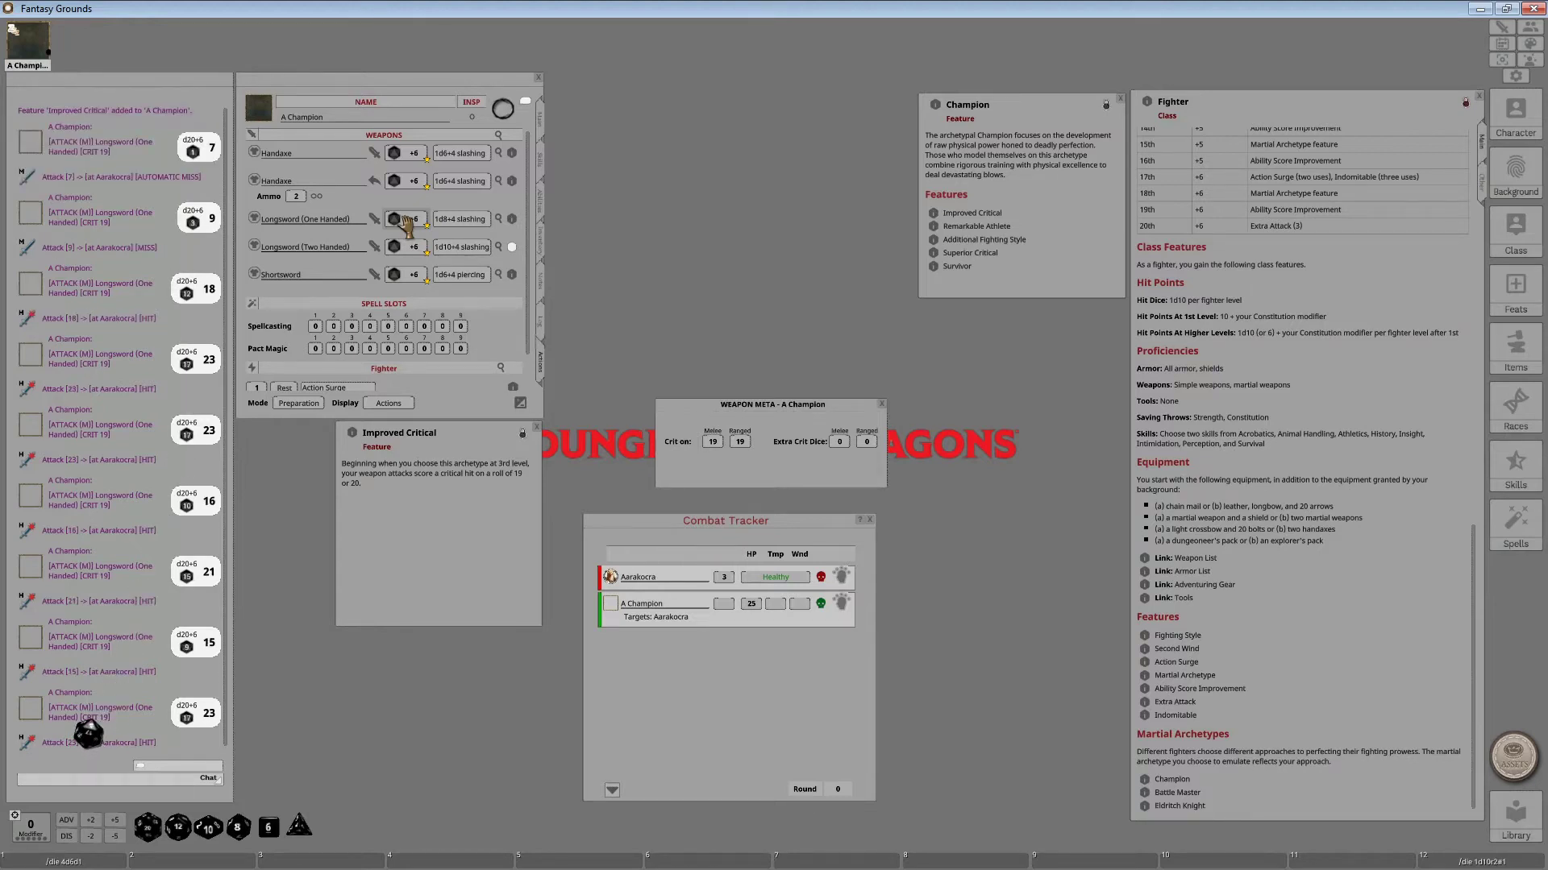
pyautogui.doubleClick(403, 219)
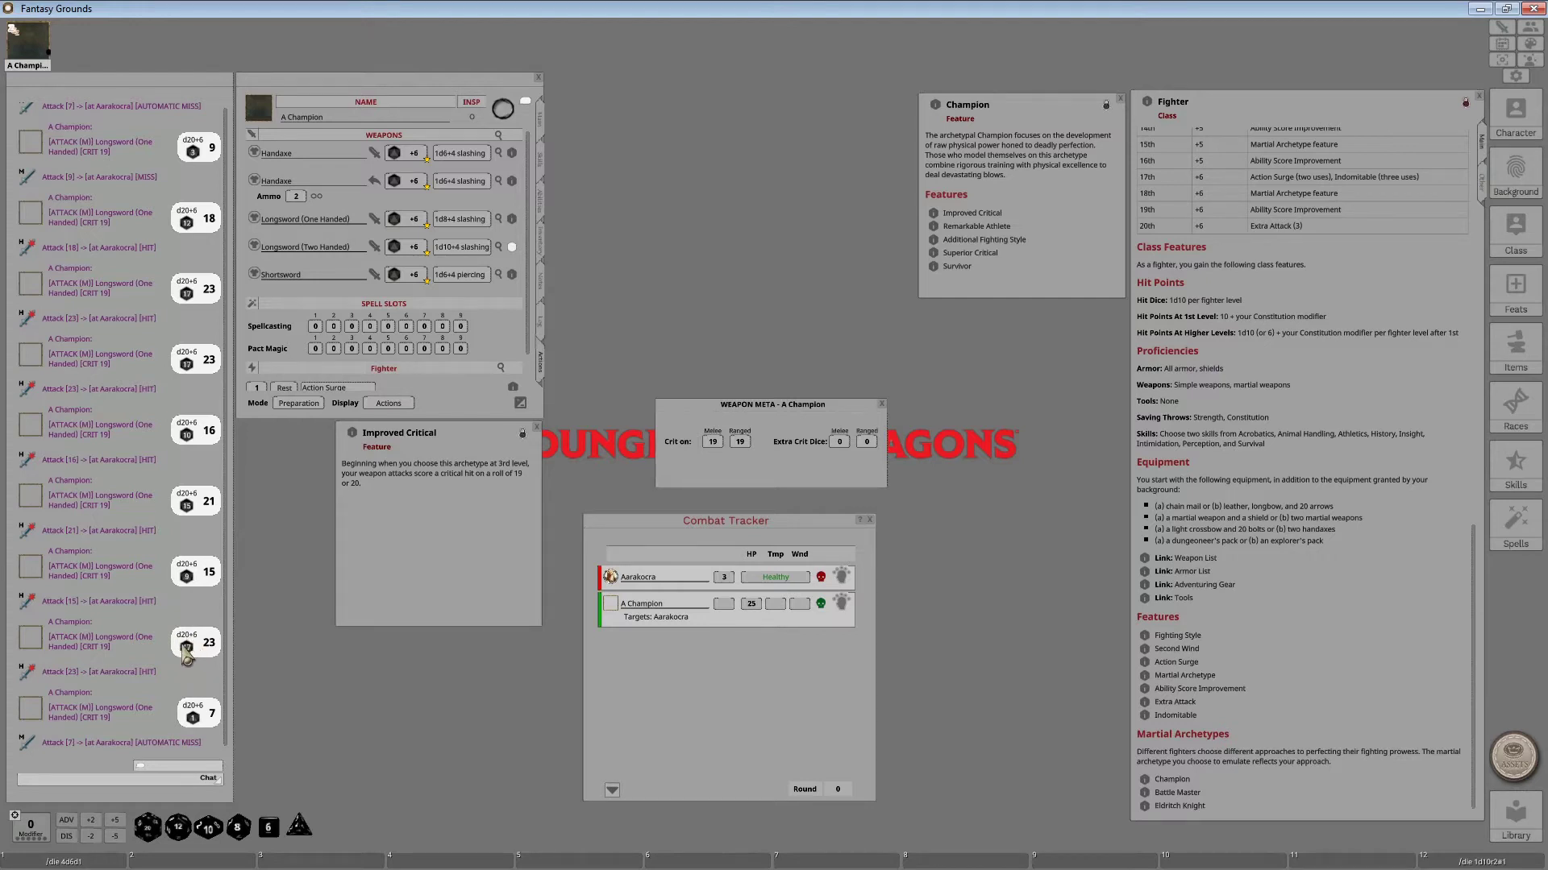
pyautogui.doubleClick(396, 223)
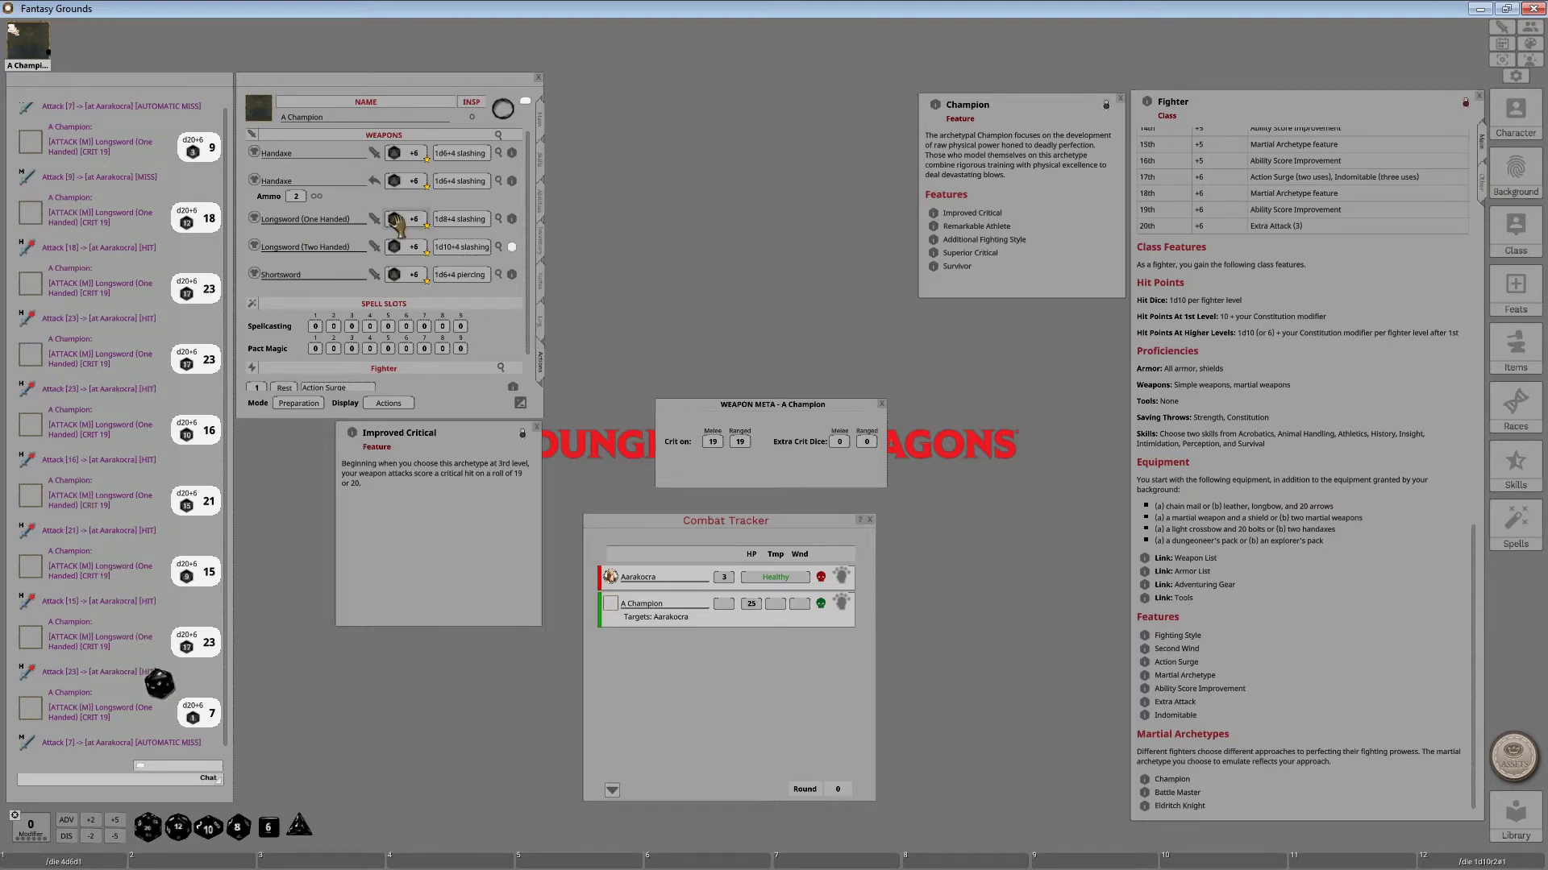
pyautogui.doubleClick(395, 223)
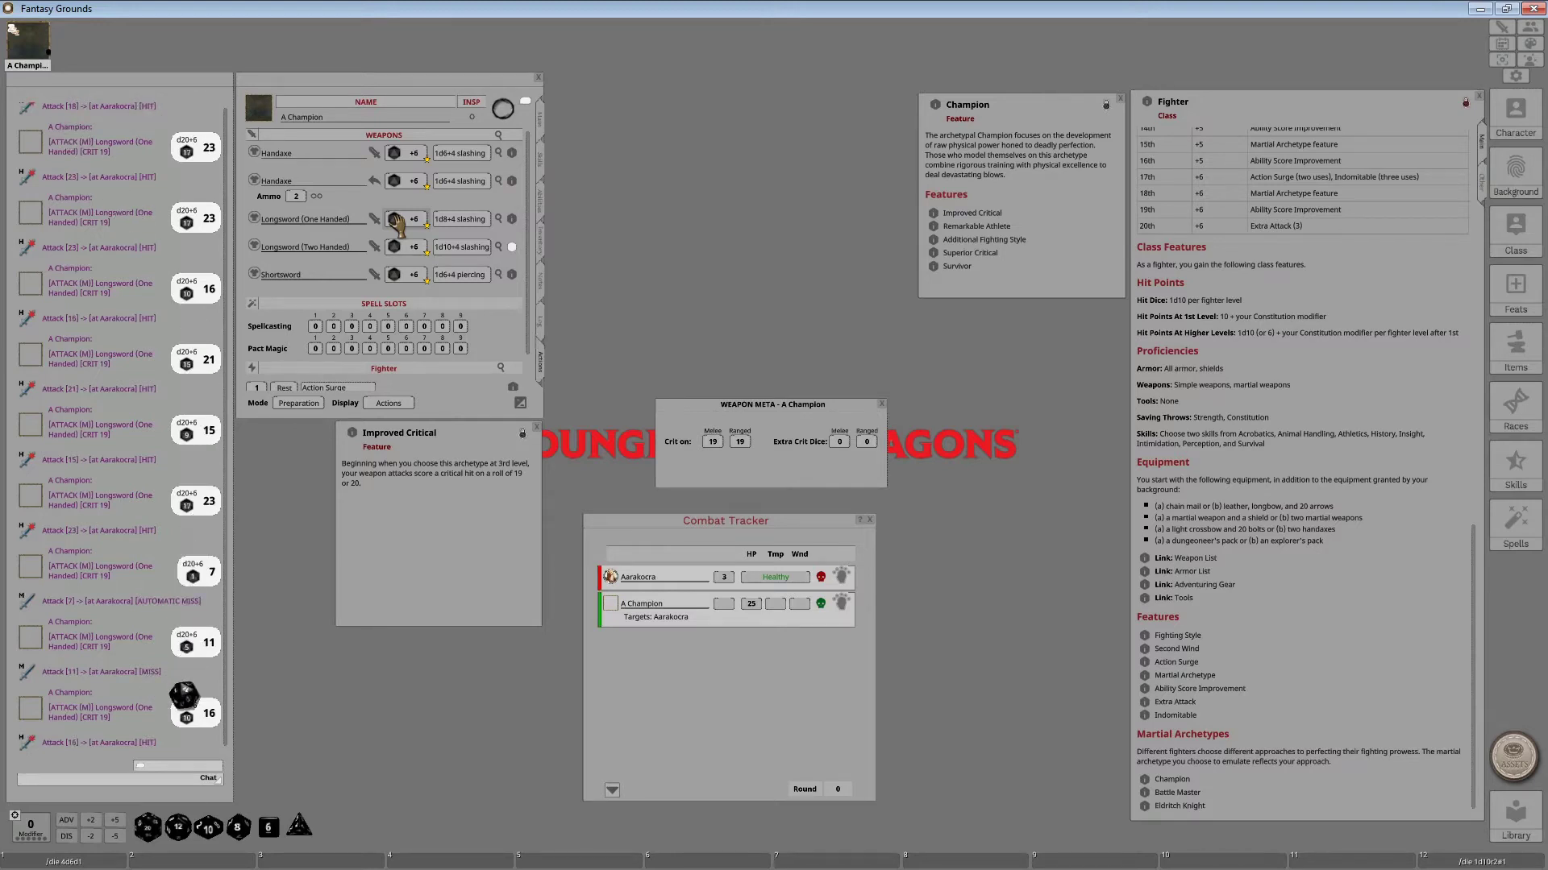
pyautogui.doubleClick(397, 223)
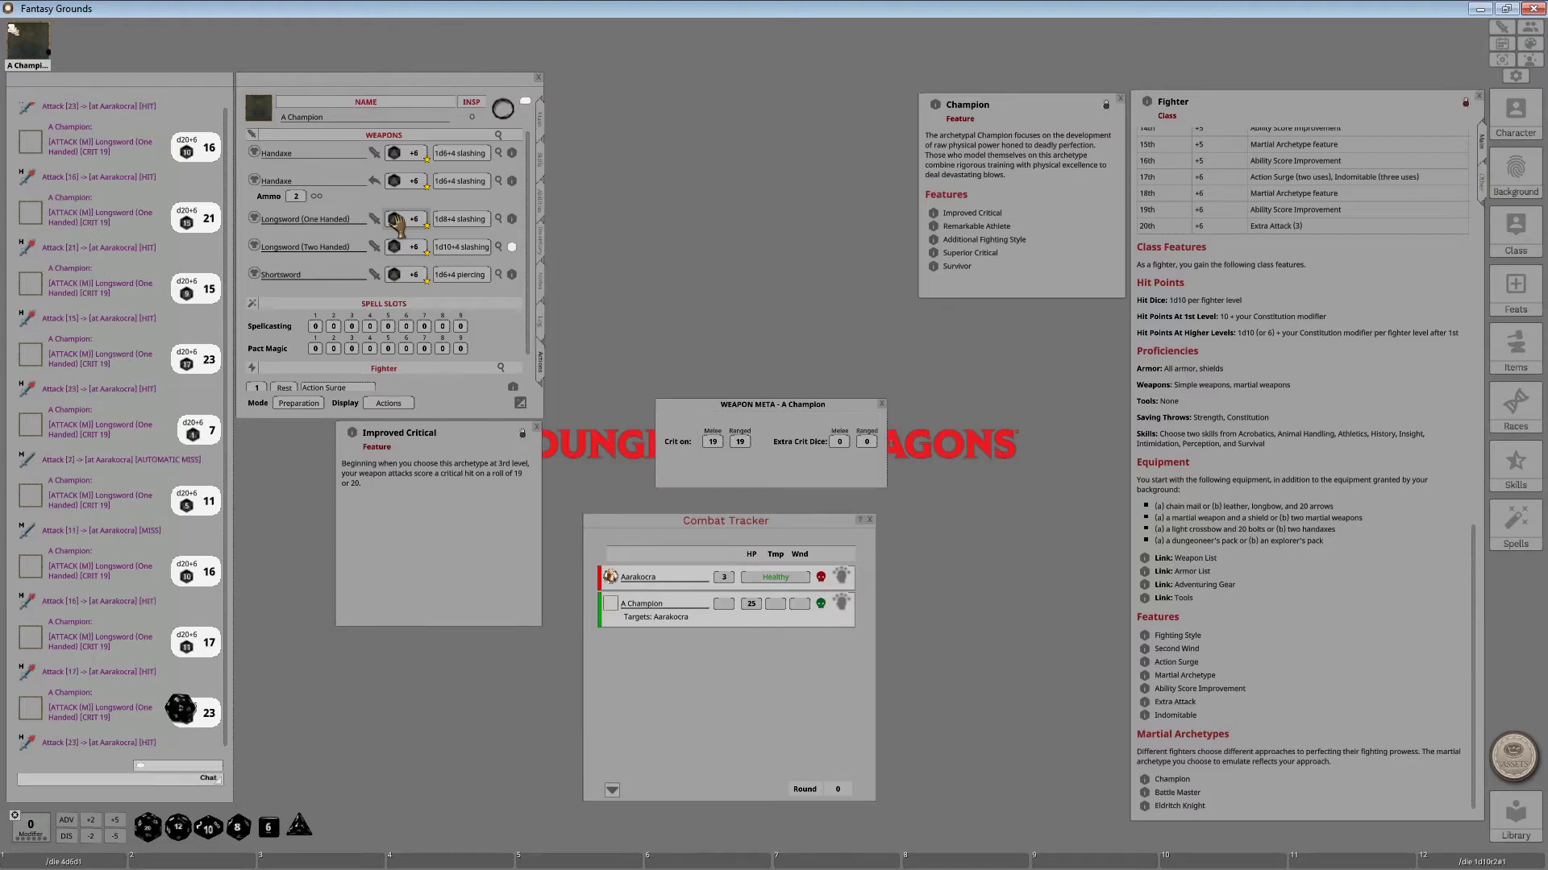
pyautogui.doubleClick(396, 224)
pyautogui.doubleClick(396, 223)
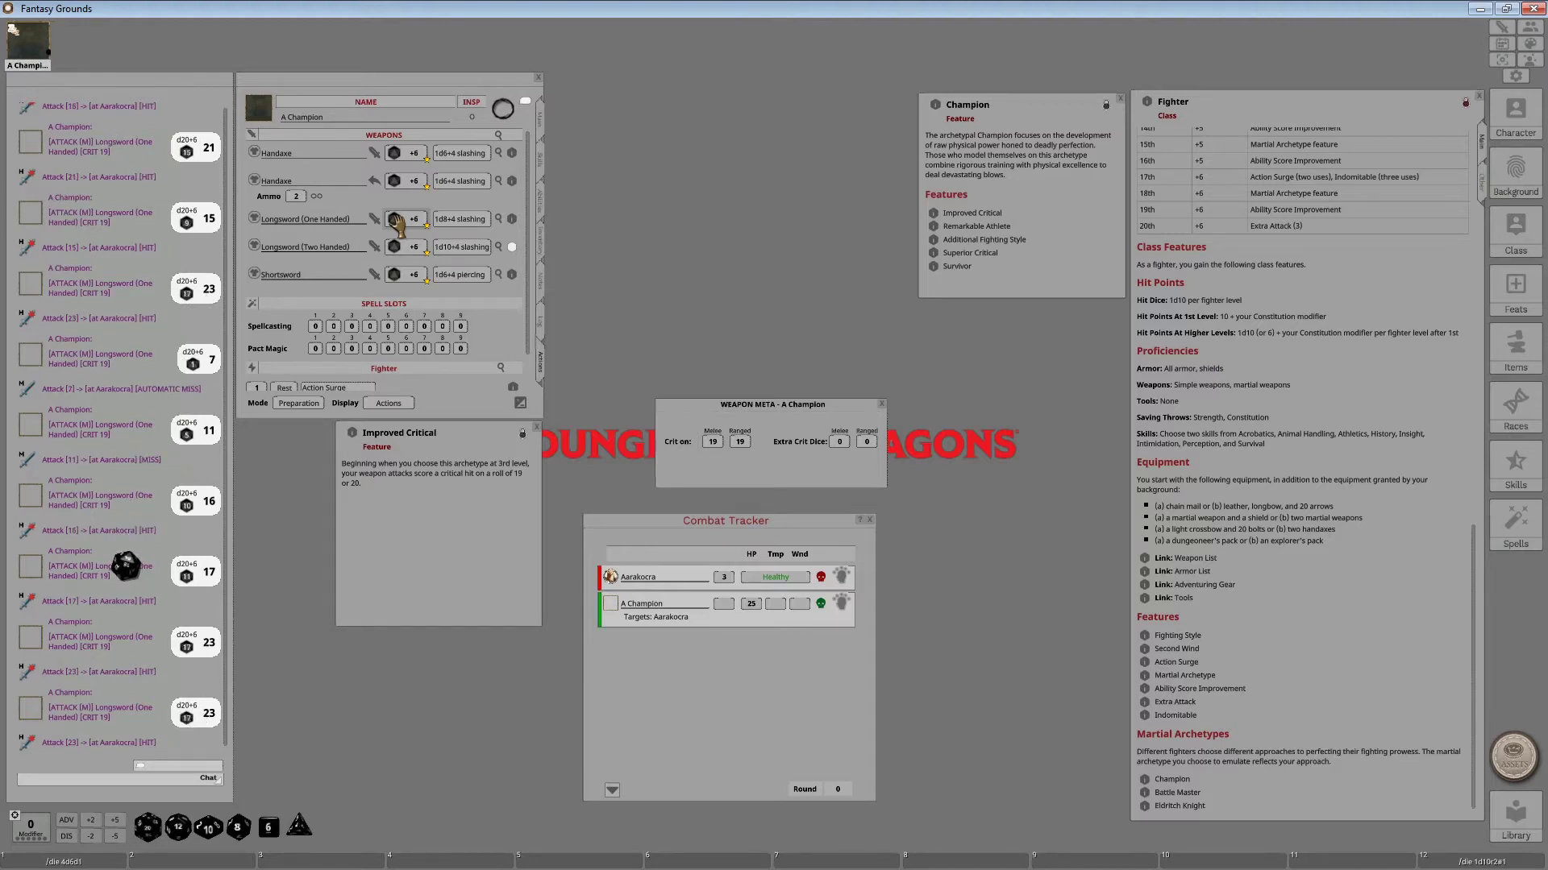
pyautogui.doubleClick(397, 223)
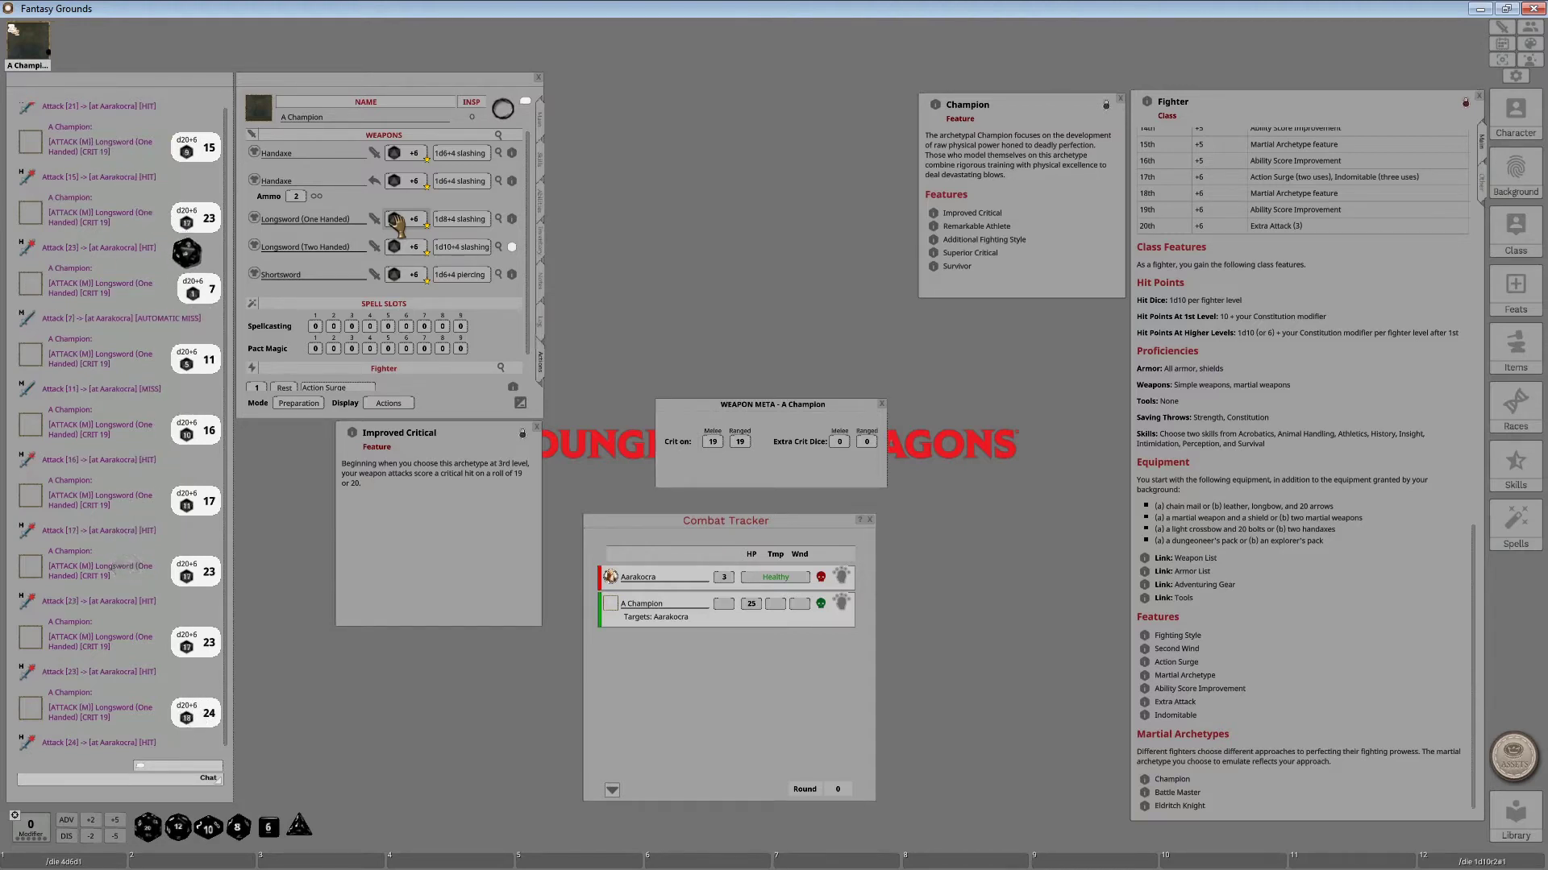
pyautogui.doubleClick(396, 223)
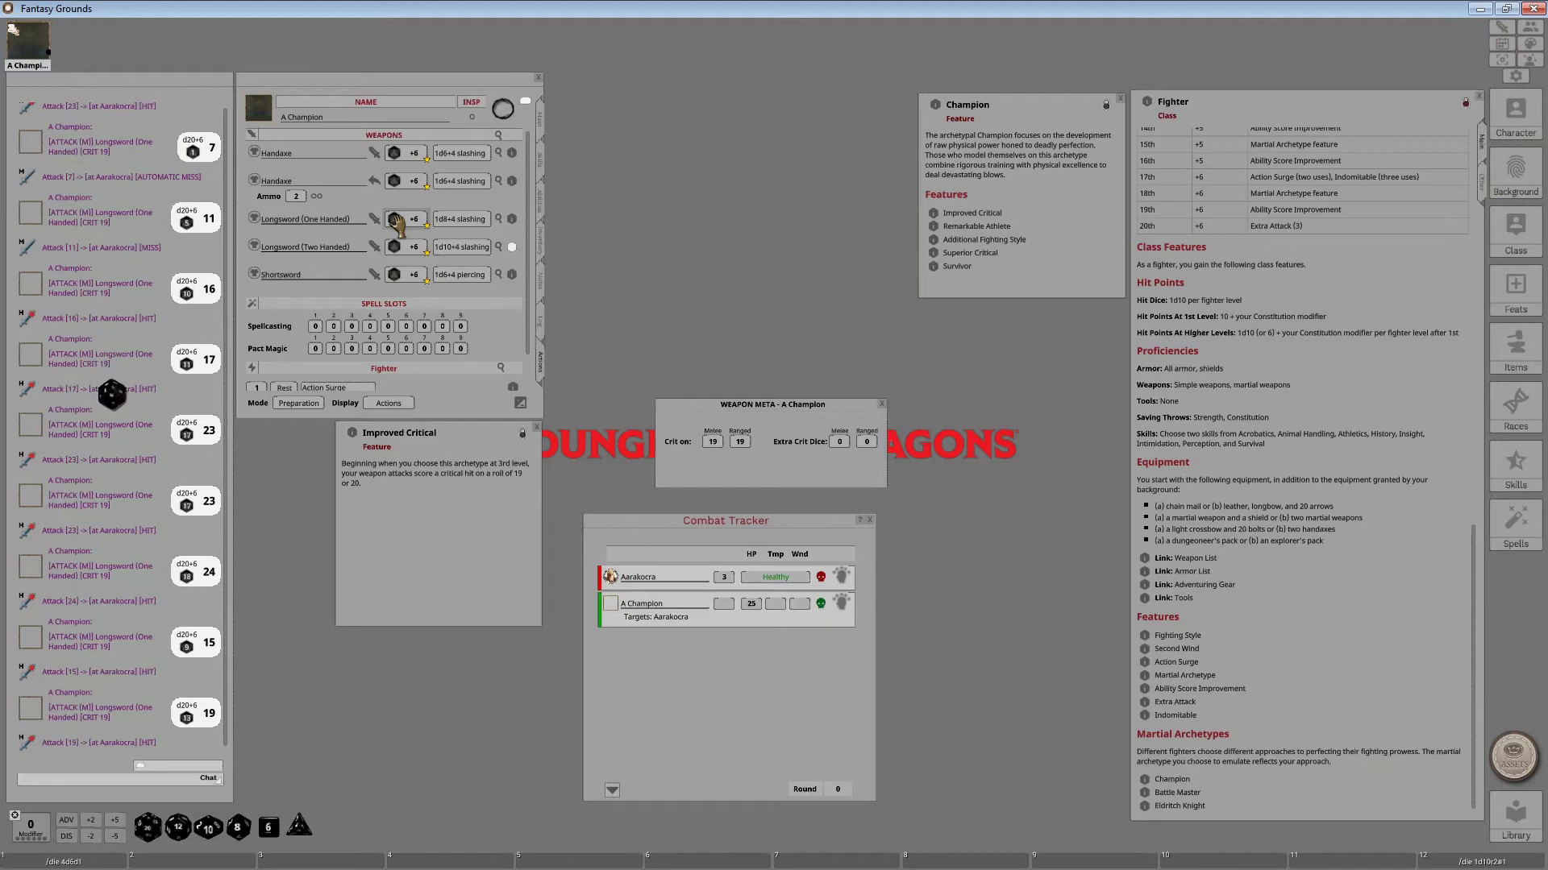
pyautogui.doubleClick(396, 223)
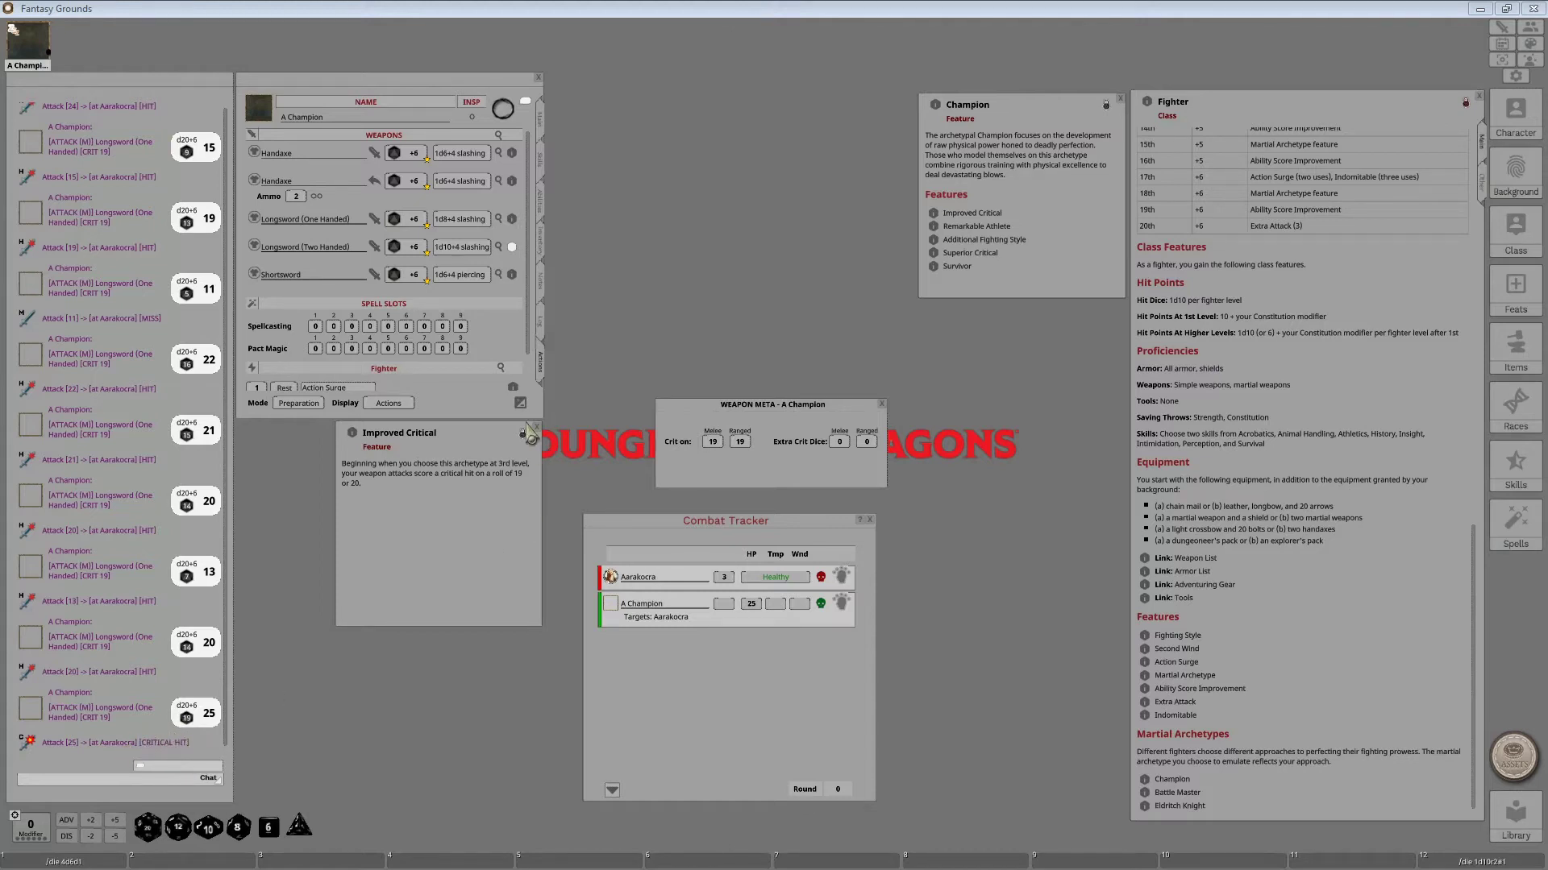
pyautogui.doubleClick(455, 226)
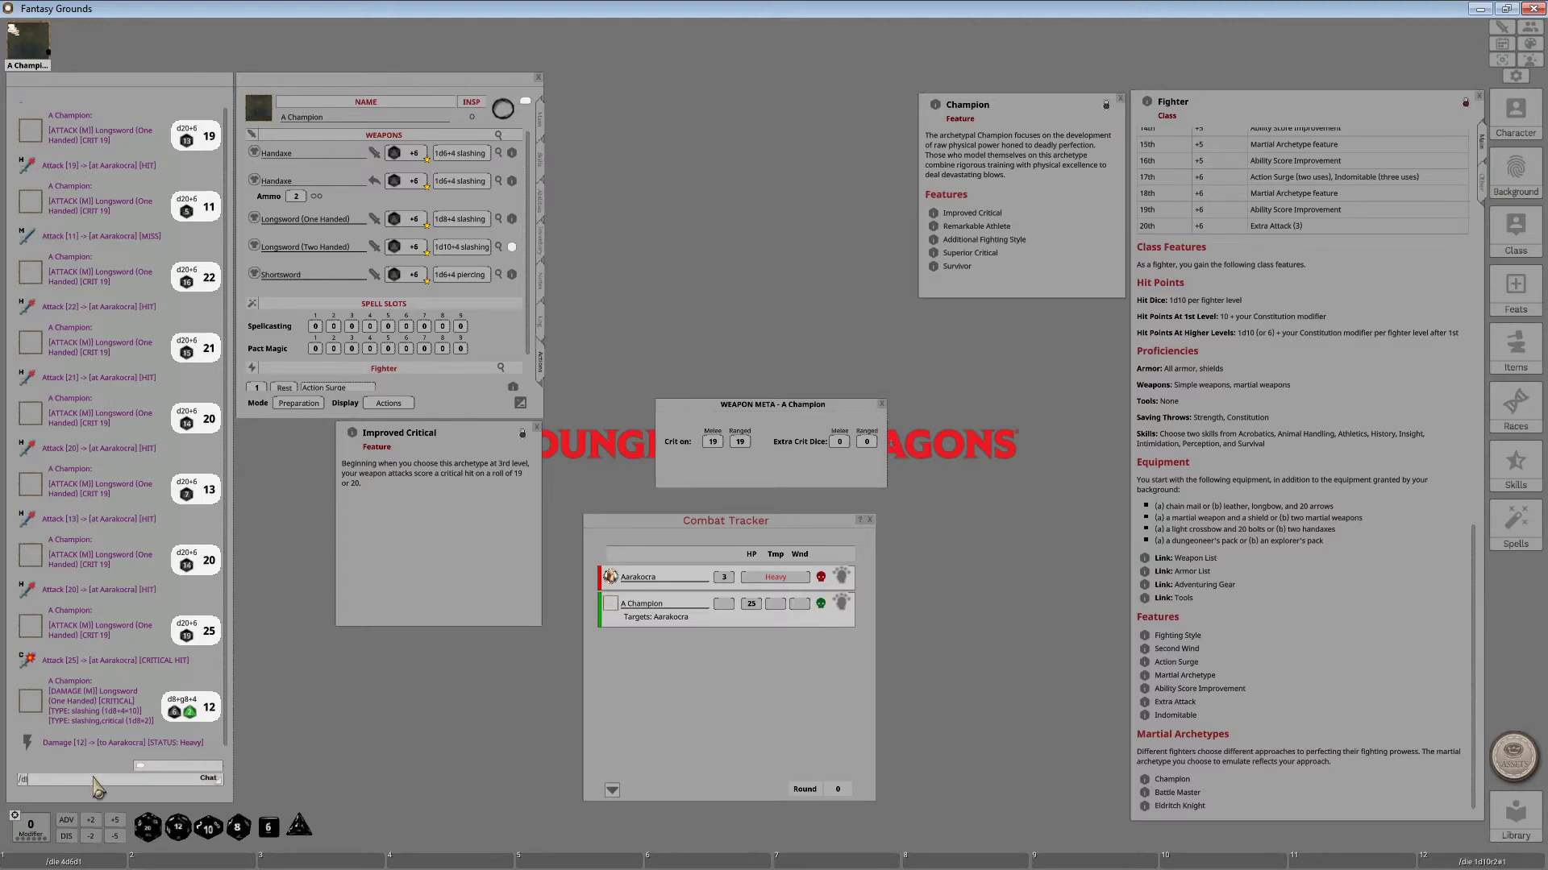
# - Enter the chat command /die (1d10r2#1)+4, save it in hotkey slot 12, and roll it twice
pyautogui.write('(1d10r2')
pyautogui.press('shift')
pyautogui.write('#1)+4')
pyautogui.moveTo(55, 793); pyautogui.dragTo(1477, 866)
pyautogui.click(1476, 861)
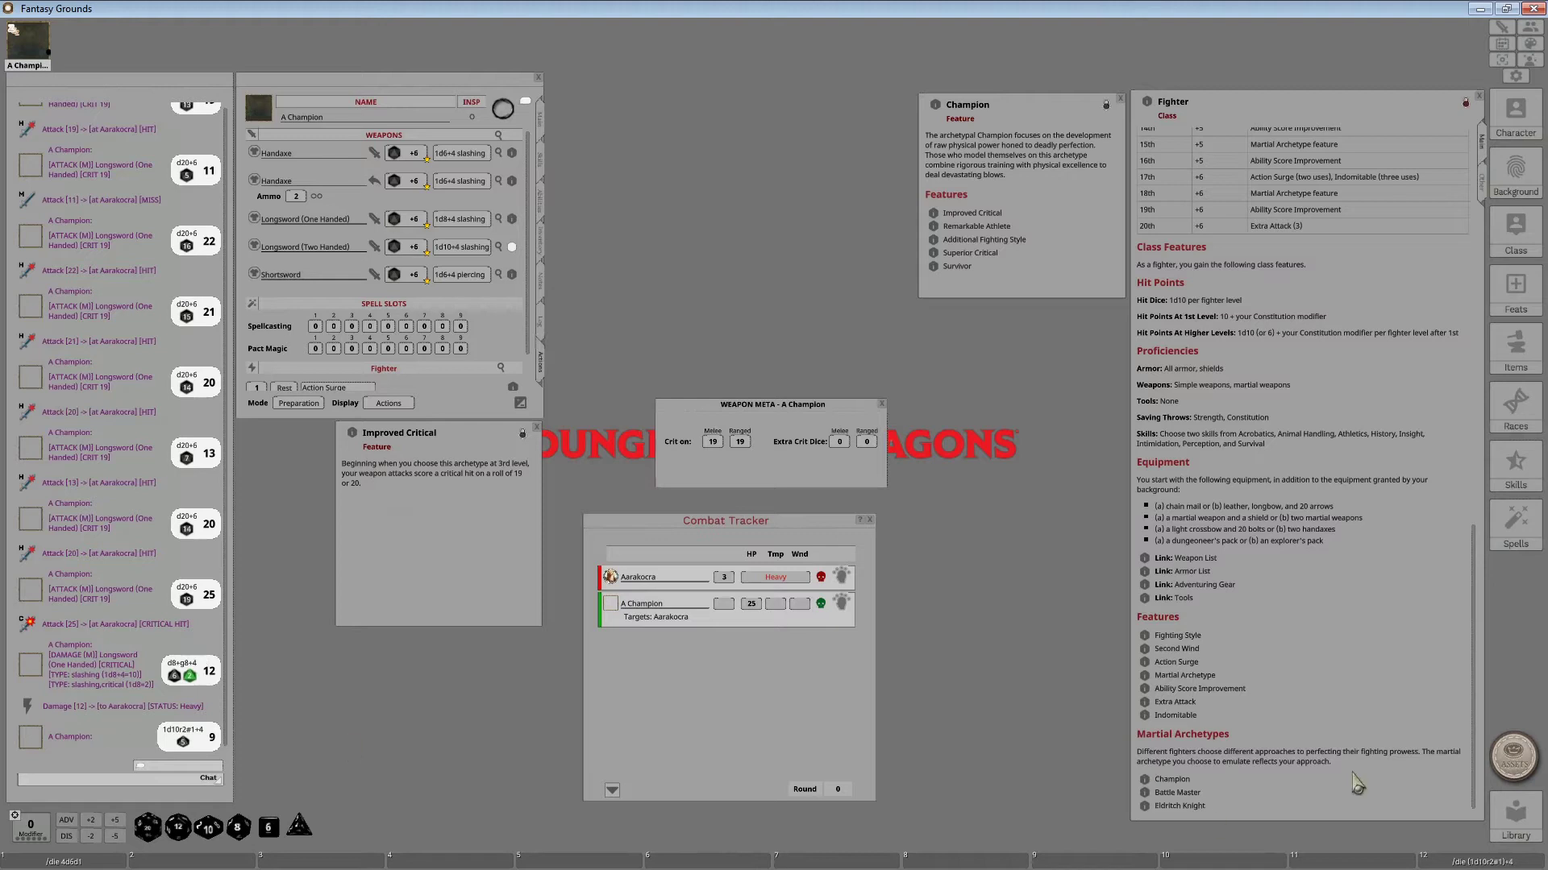
pyautogui.click(1487, 861)
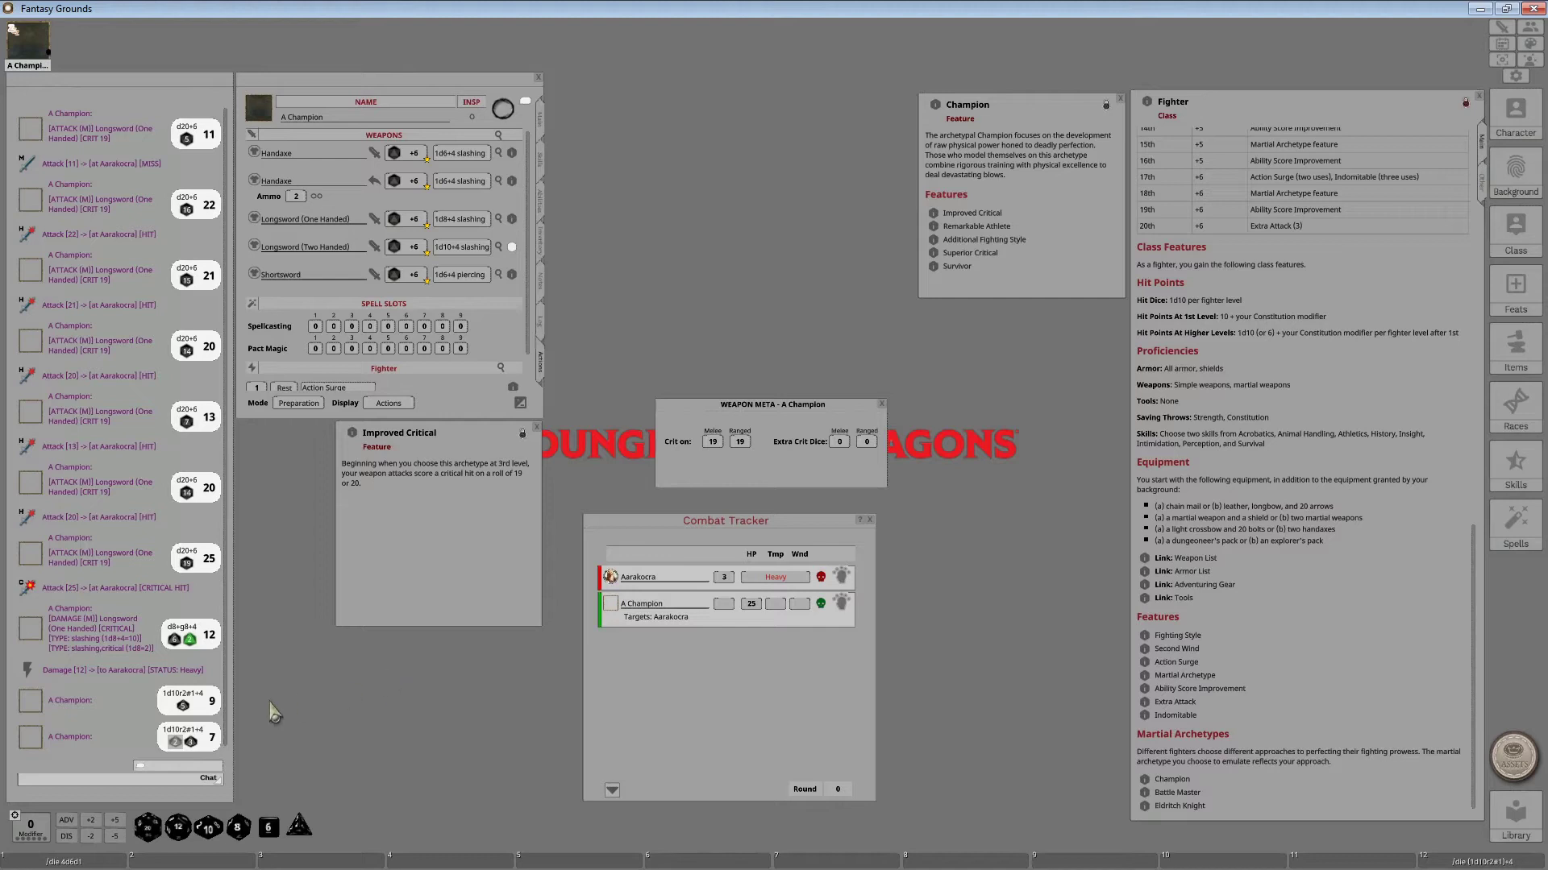
# - Try to apply the custom die roll from the chat and the hotkey to the Aarakocra in the Combat Tracker
pyautogui.moveTo(214, 738); pyautogui.dragTo(630, 586)
pyautogui.moveTo(1489, 862); pyautogui.dragTo(647, 584)
pyautogui.moveTo(1487, 856); pyautogui.dragTo(796, 582)
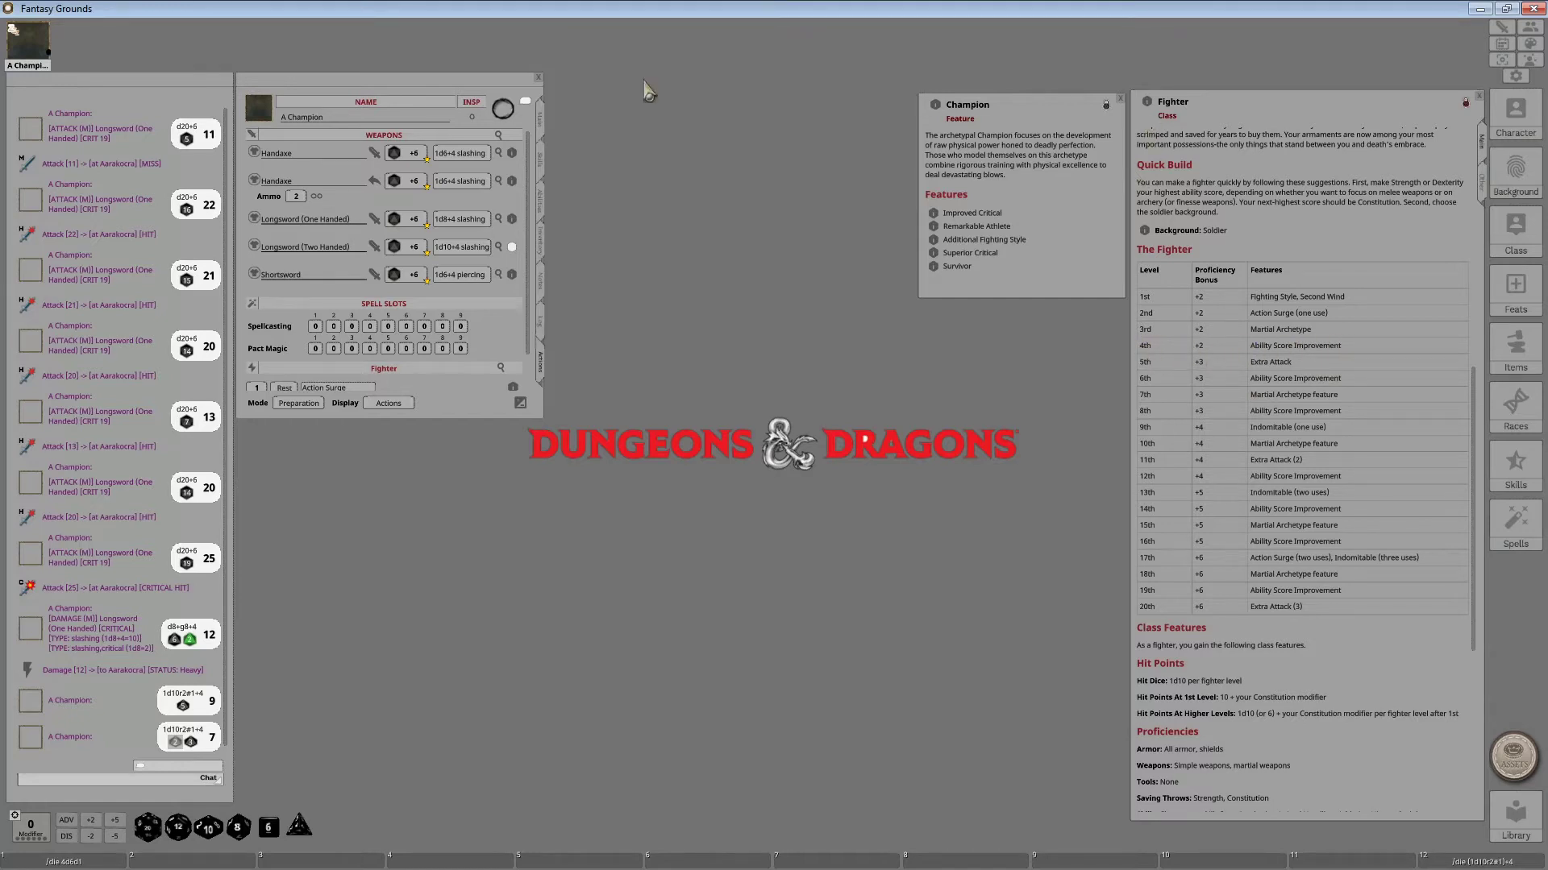
# - Return to the character's main sheet and add a Fighter level, bringing the class to level 4
pyautogui.click(538, 119)
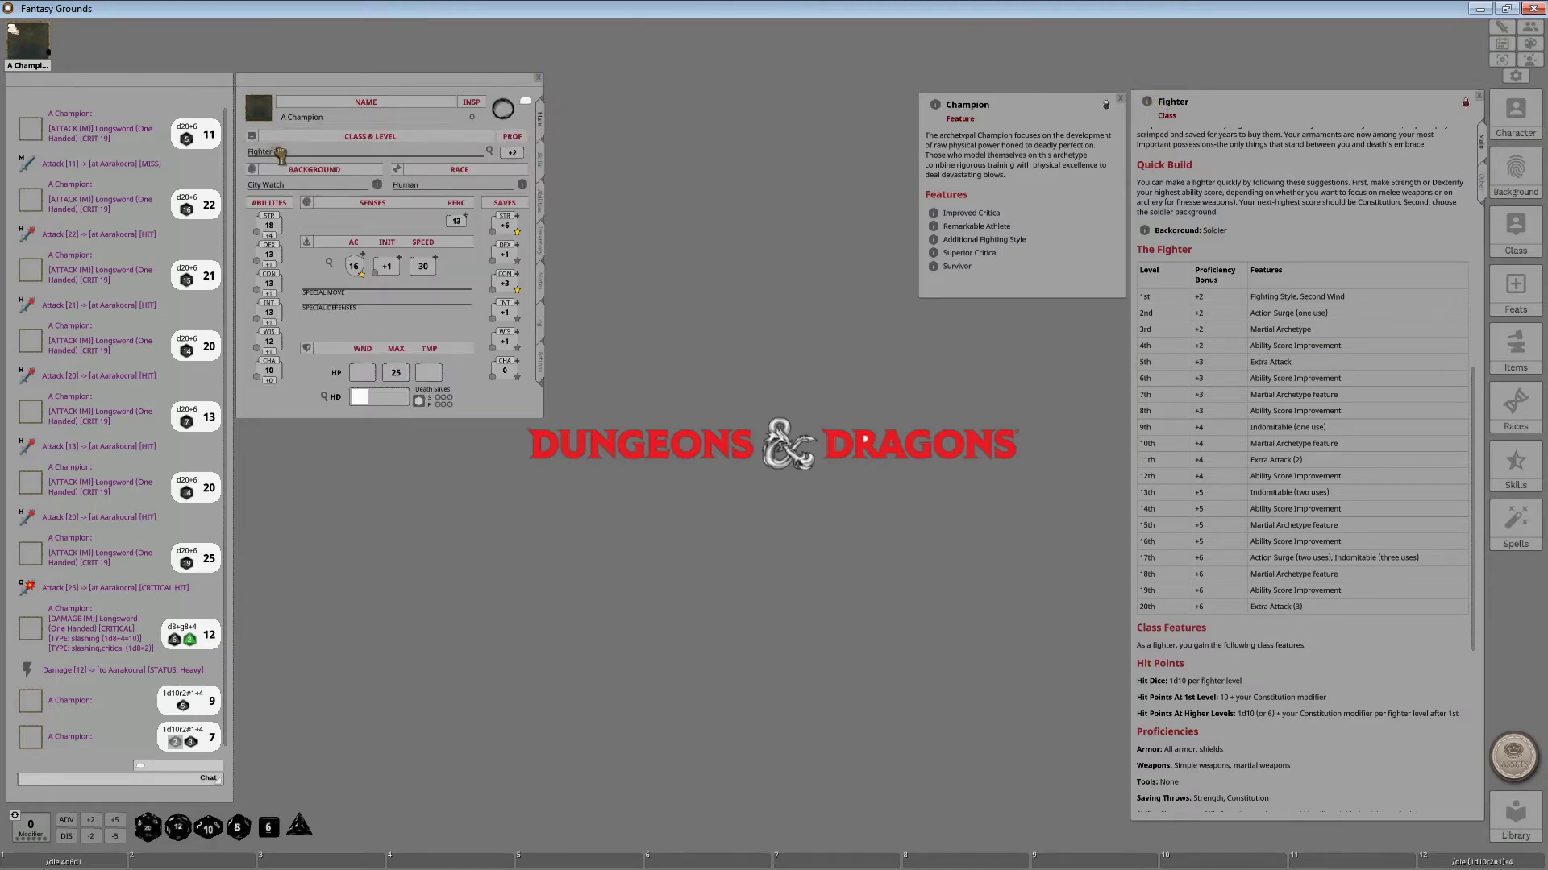
pyautogui.moveTo(279, 155); pyautogui.dragTo(281, 154)
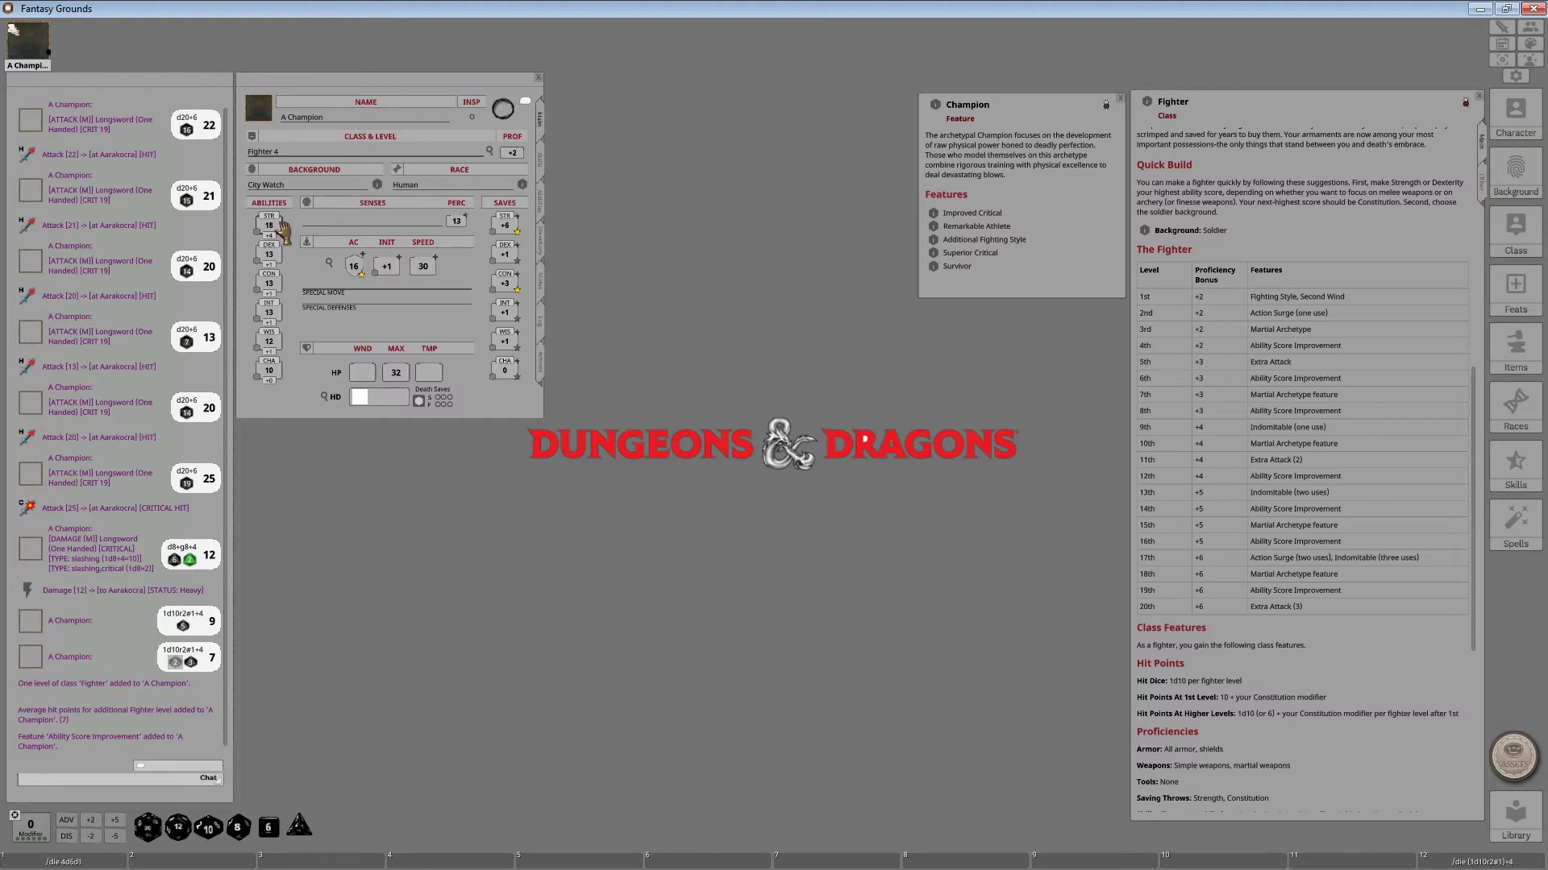
pyautogui.moveTo(282, 230); pyautogui.dragTo(298, 287)
pyautogui.moveTo(298, 290); pyautogui.dragTo(286, 366)
# - Open the Feats list, place it beside the character sheet, and show the character's own feats and features
pyautogui.click(1517, 297)
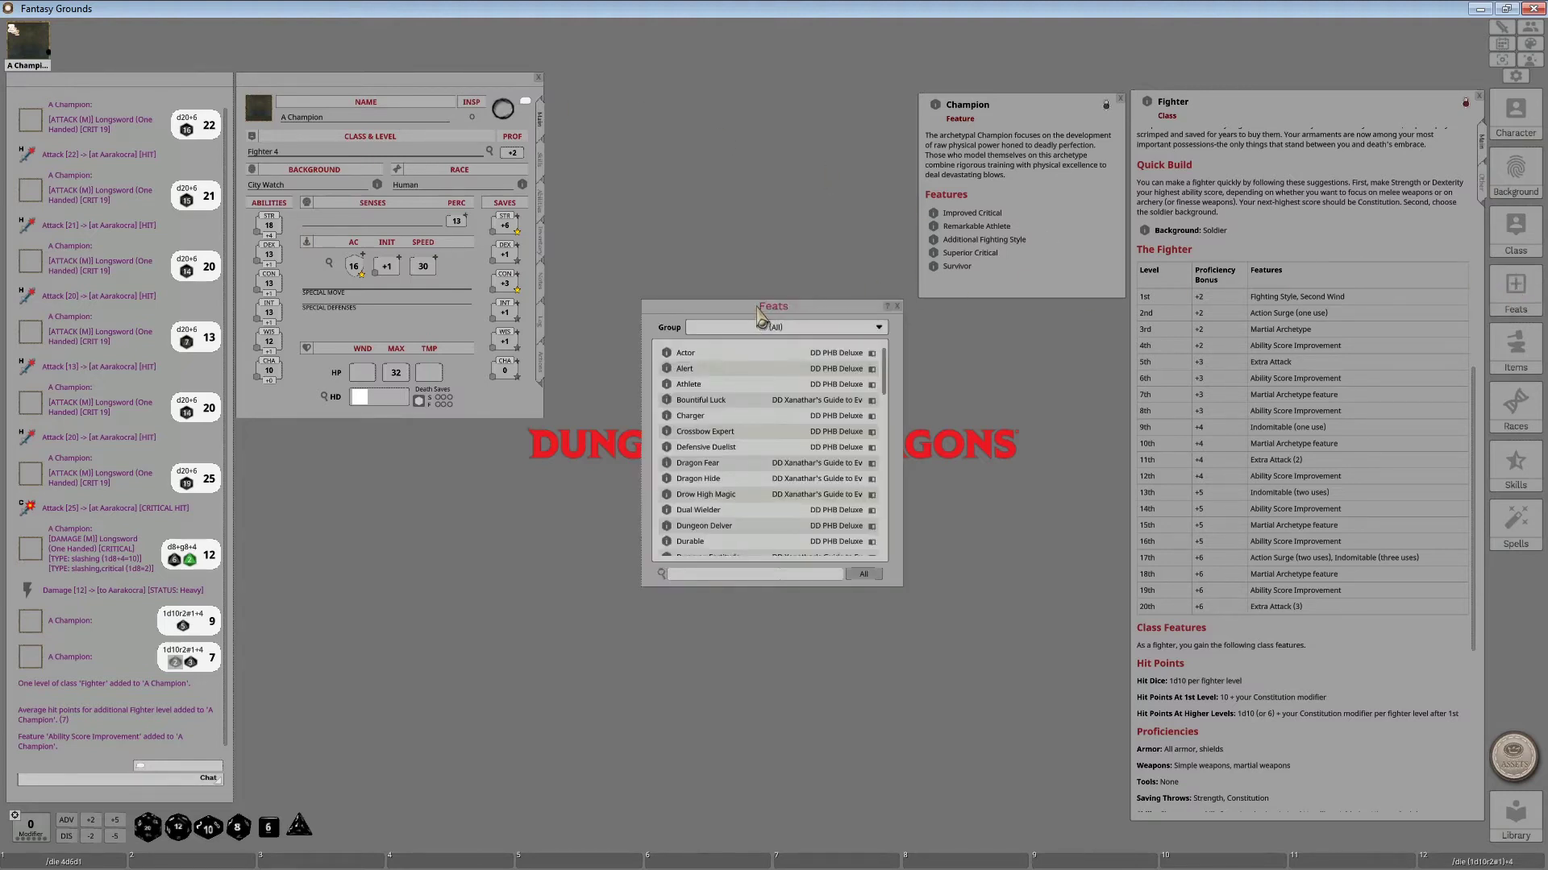
pyautogui.moveTo(759, 310); pyautogui.dragTo(769, 101)
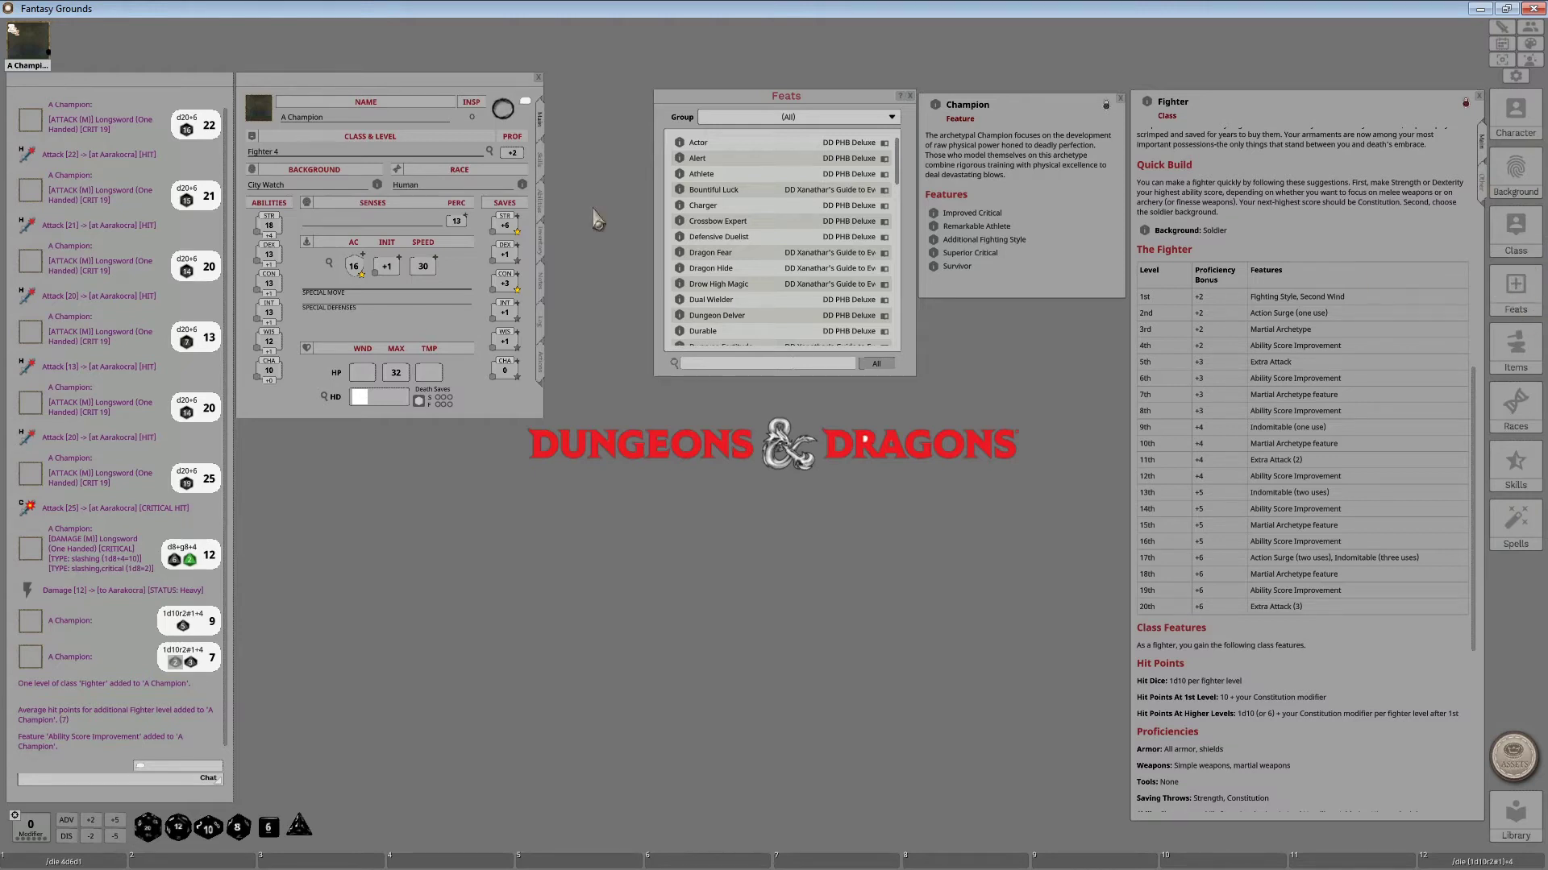
pyautogui.click(543, 207)
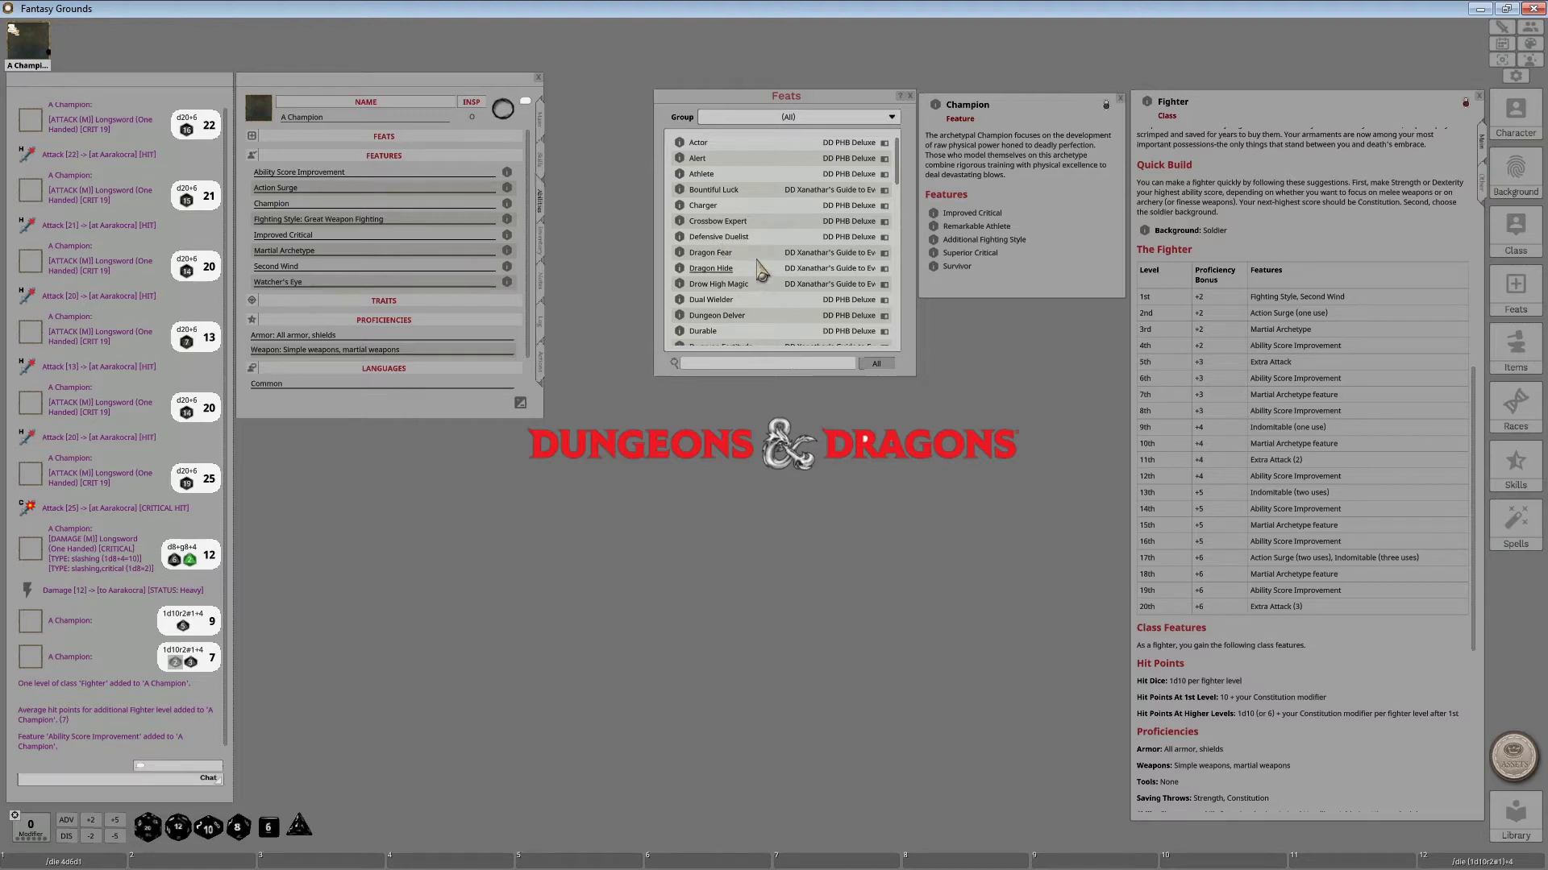
# - Find the Lucky feat in the list, open it below the list, and read its full description
pyautogui.scroll(-2, 758, 269)
pyautogui.scroll(-4, 758, 268)
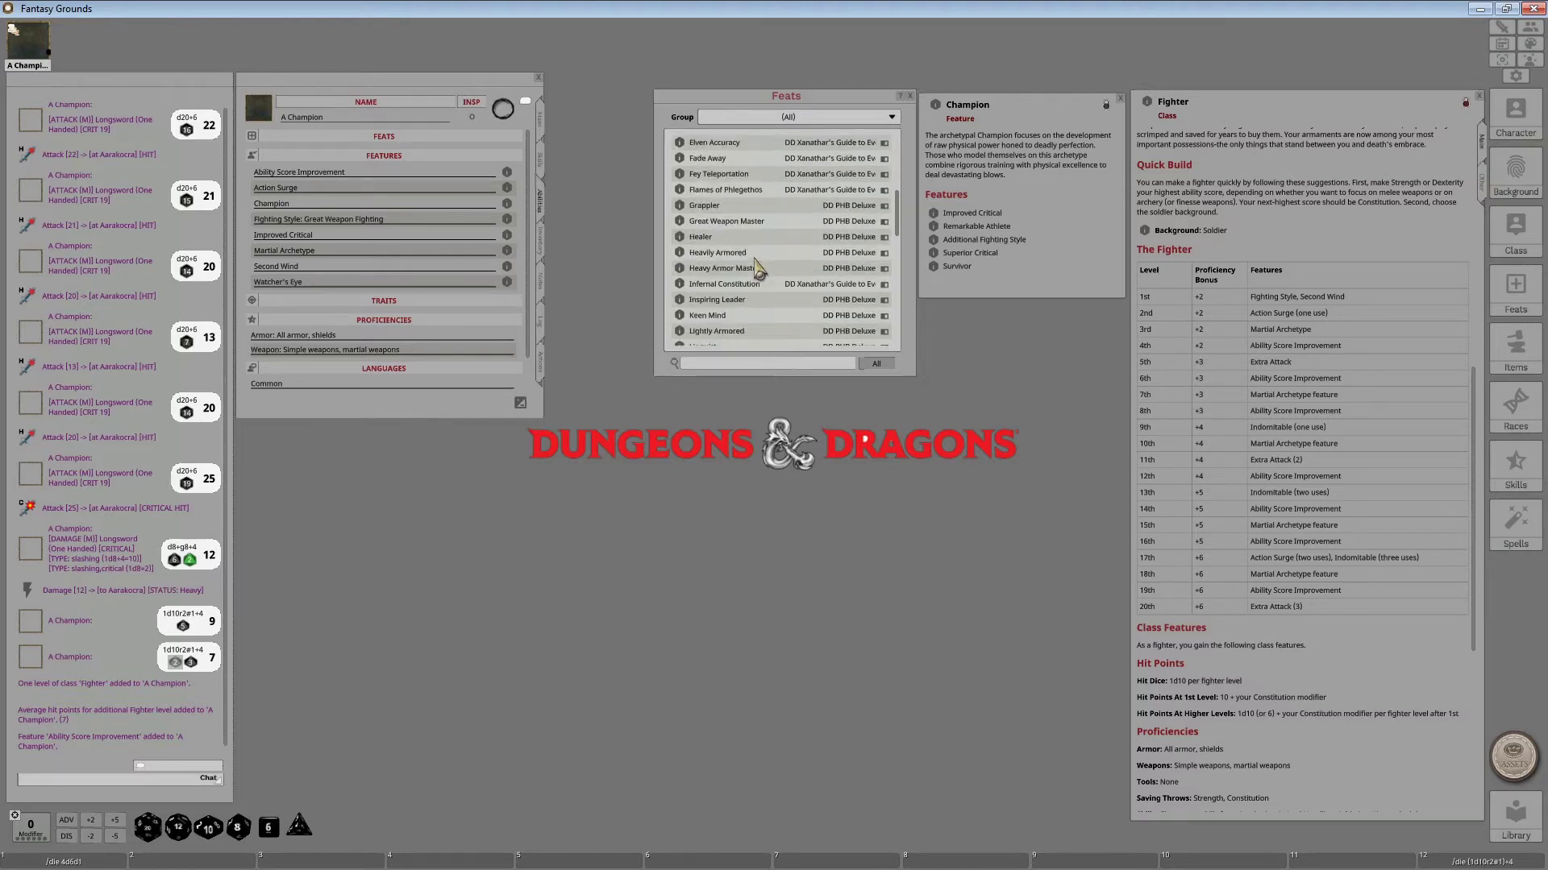
pyautogui.scroll(-2, 757, 269)
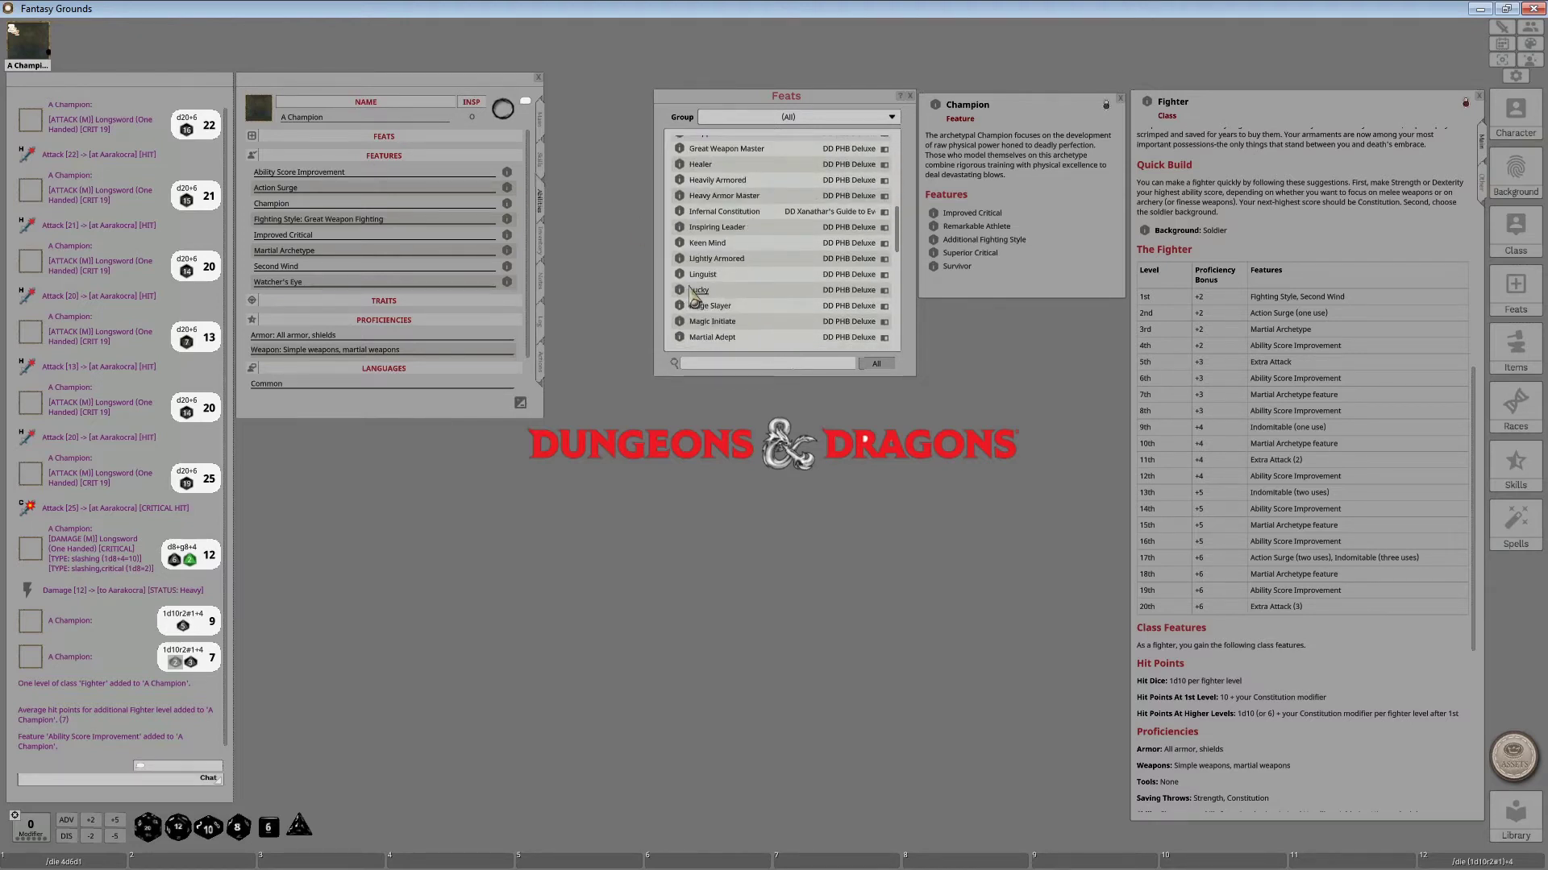
pyautogui.doubleClick(699, 290)
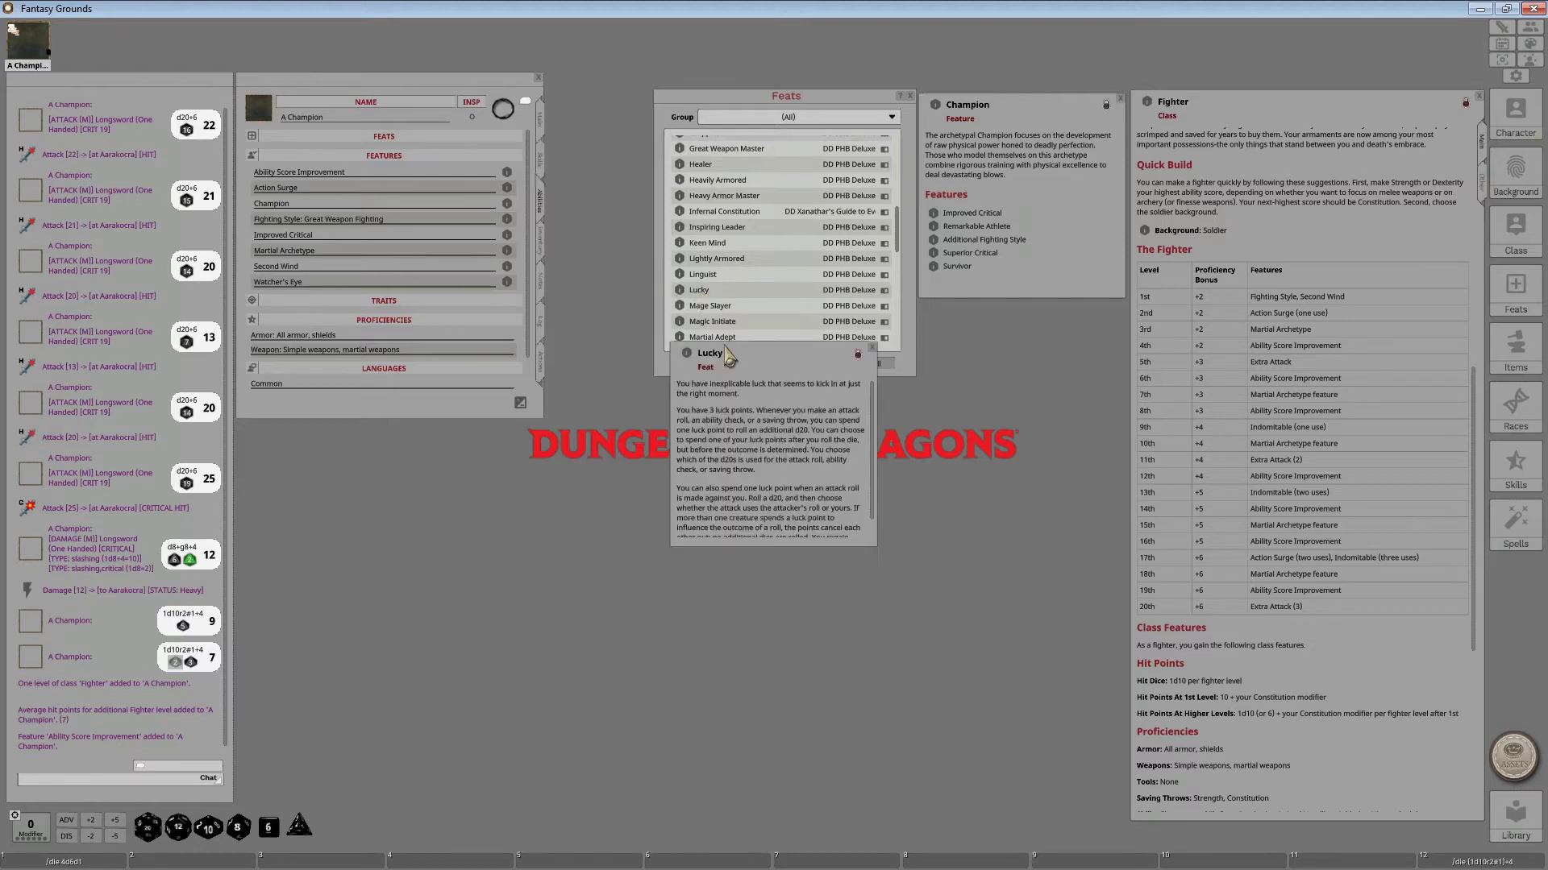
pyautogui.moveTo(727, 361); pyautogui.dragTo(708, 403)
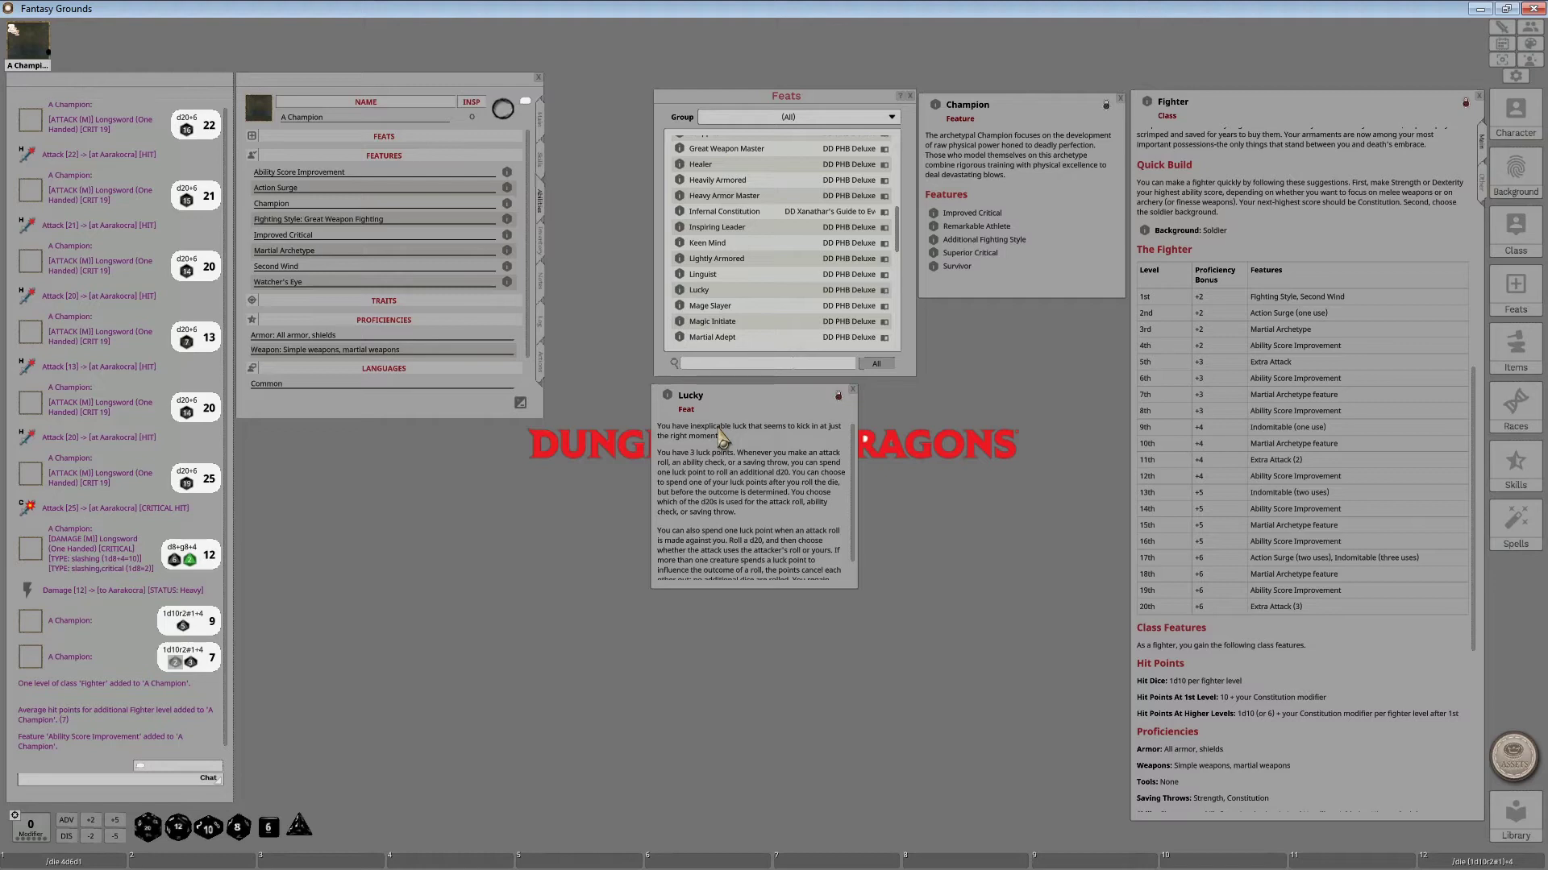
pyautogui.scroll(-1, 723, 438)
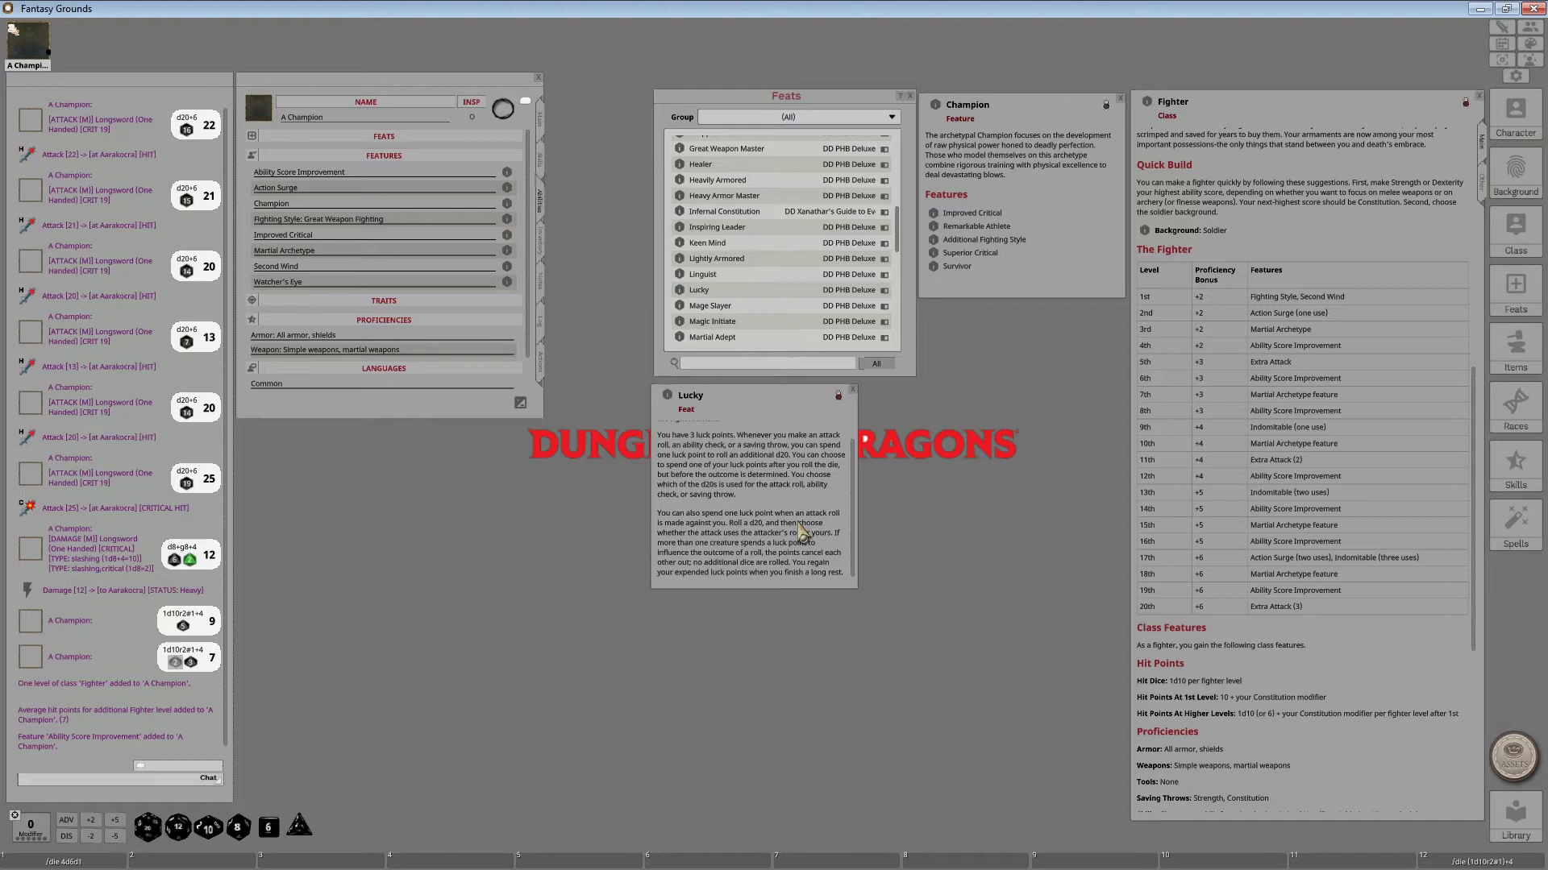
# - Open the Alert feat, move it clear to read its benefits, and close both the Alert and Lucky records
pyautogui.scroll(10, 769, 250)
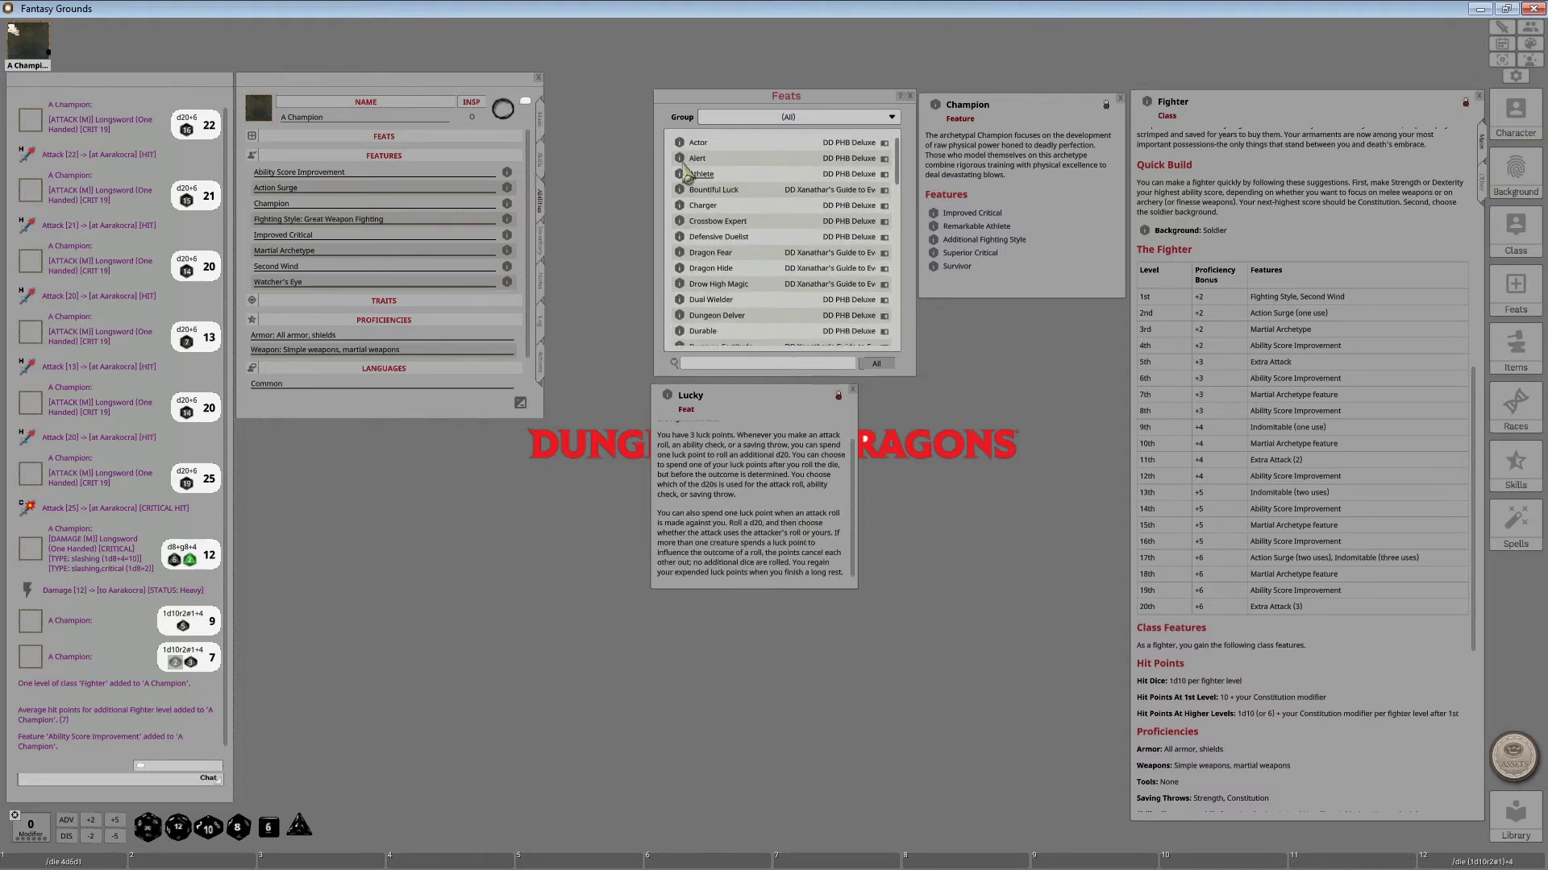
pyautogui.click(679, 158)
pyautogui.moveTo(777, 362); pyautogui.dragTo(540, 472)
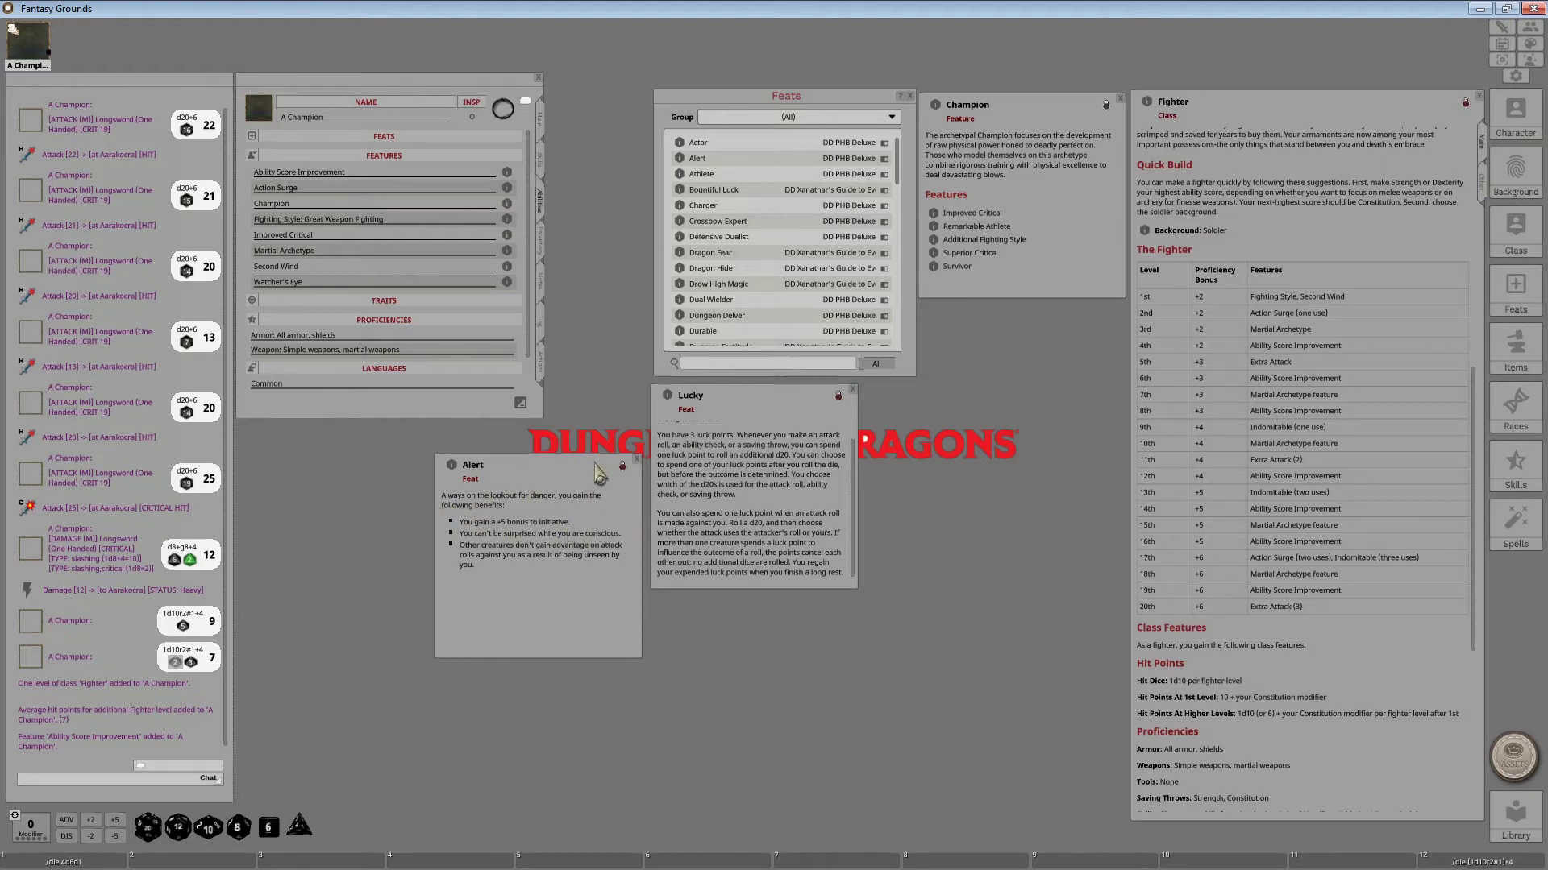
pyautogui.click(638, 459)
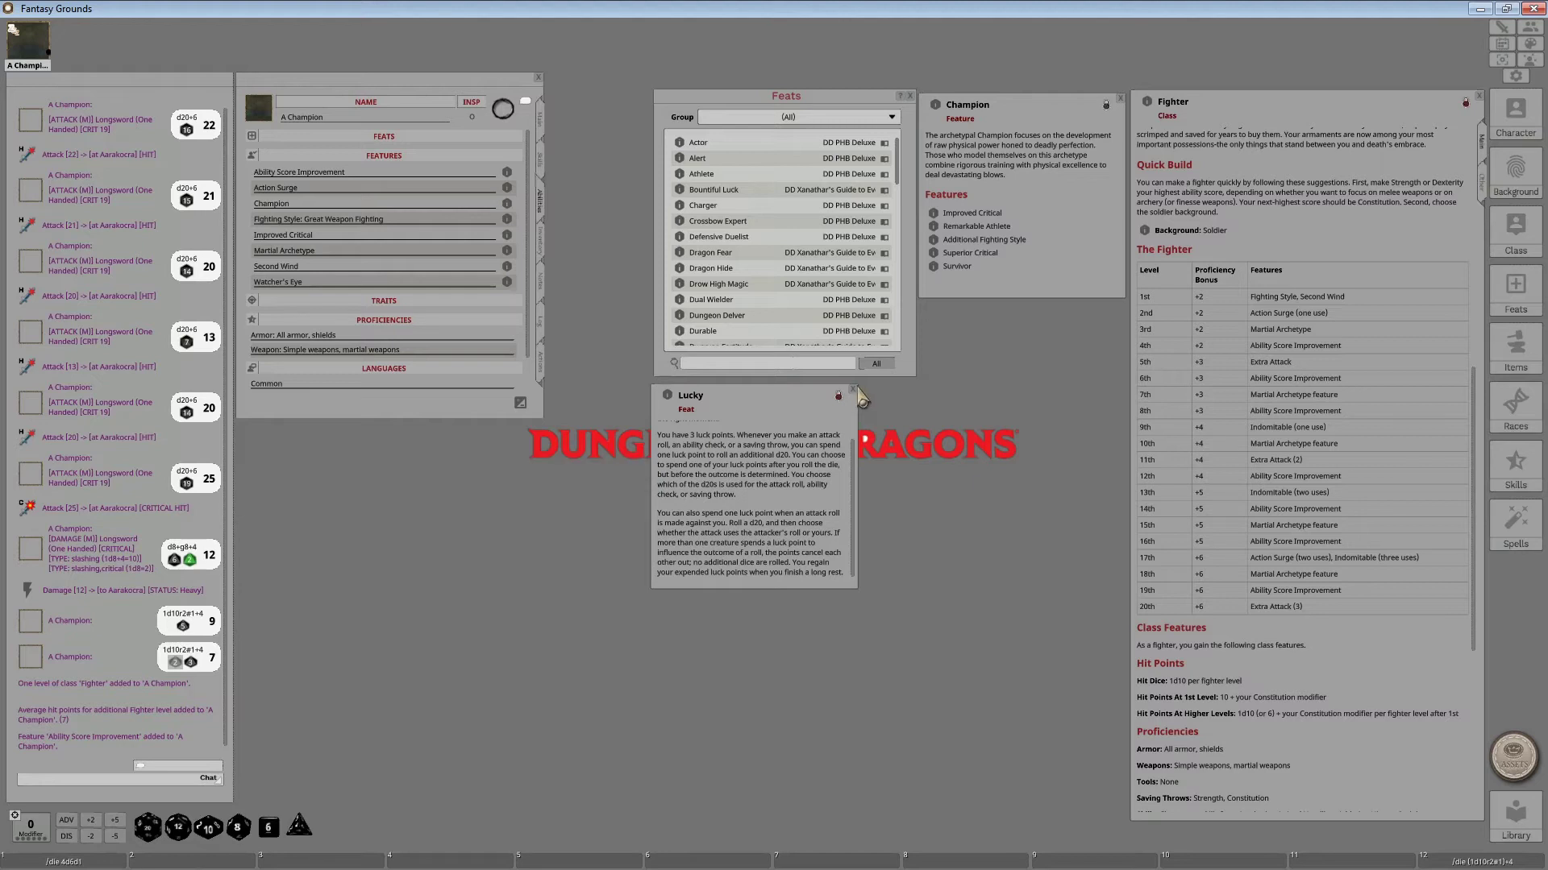
pyautogui.click(853, 389)
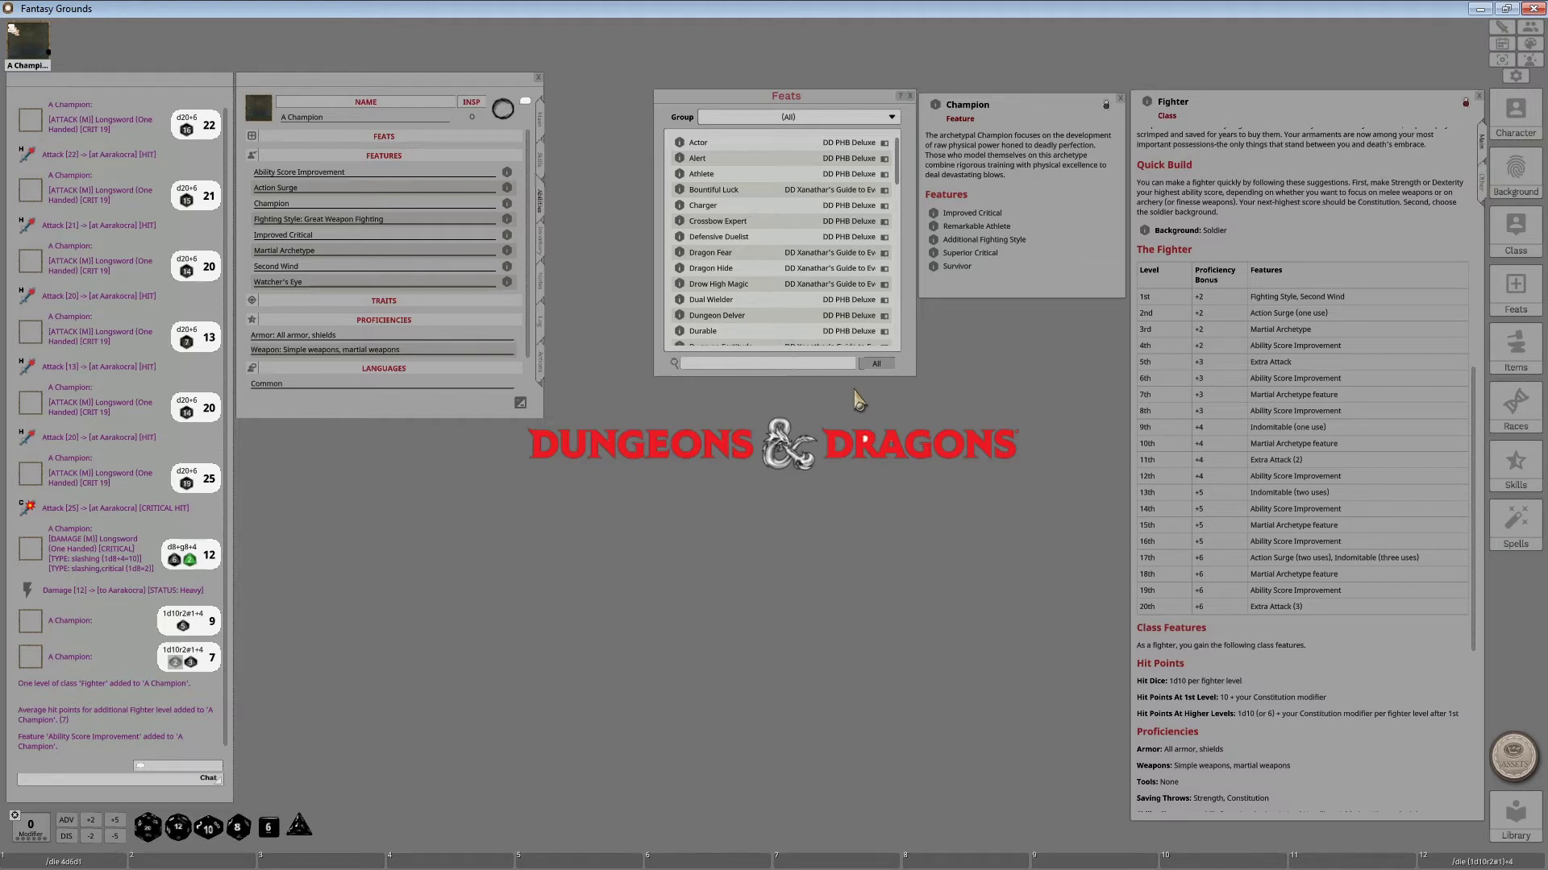
# - Close the Feats list and set the character's Strength to 20 on the main sheet
pyautogui.click(542, 119)
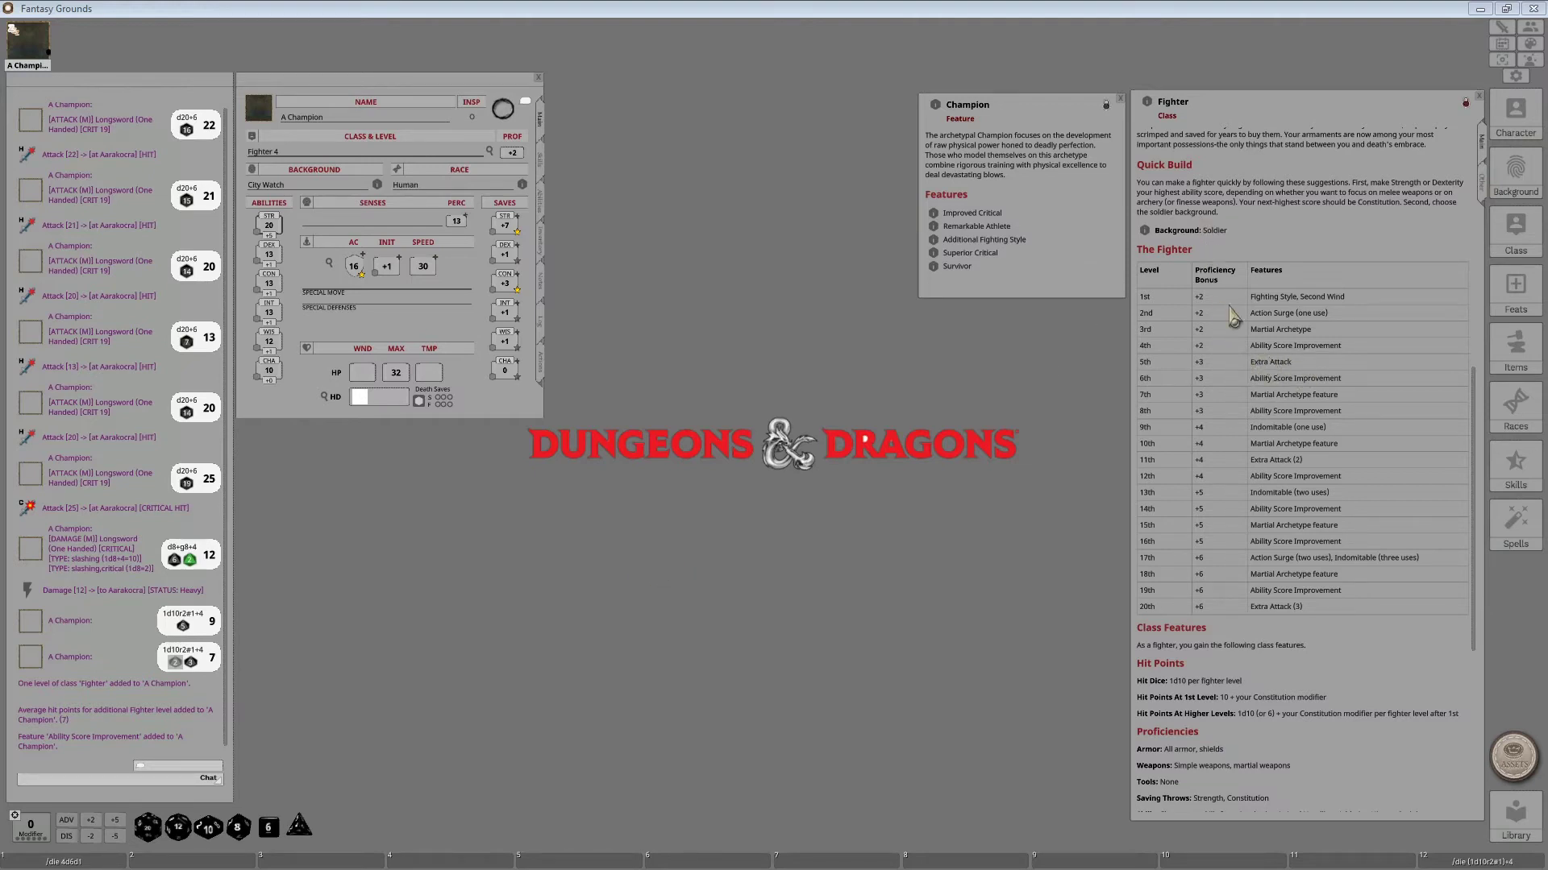
# - Add the Fighter class to the character again to reach level 5, and show its features list
pyautogui.moveTo(1148, 104); pyautogui.dragTo(291, 155)
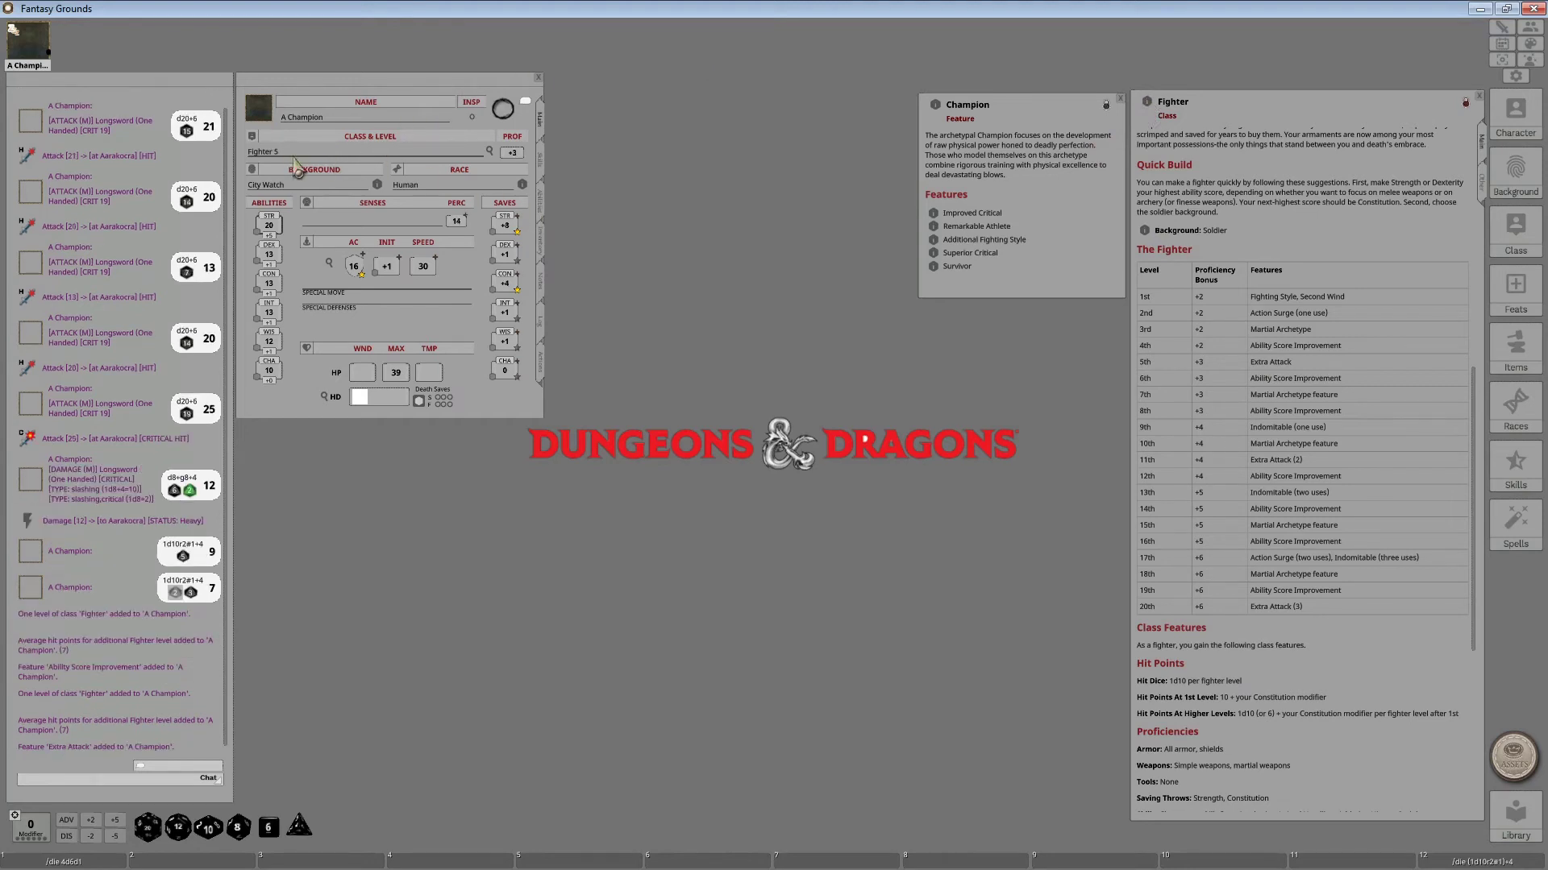
pyautogui.click(541, 168)
pyautogui.click(543, 208)
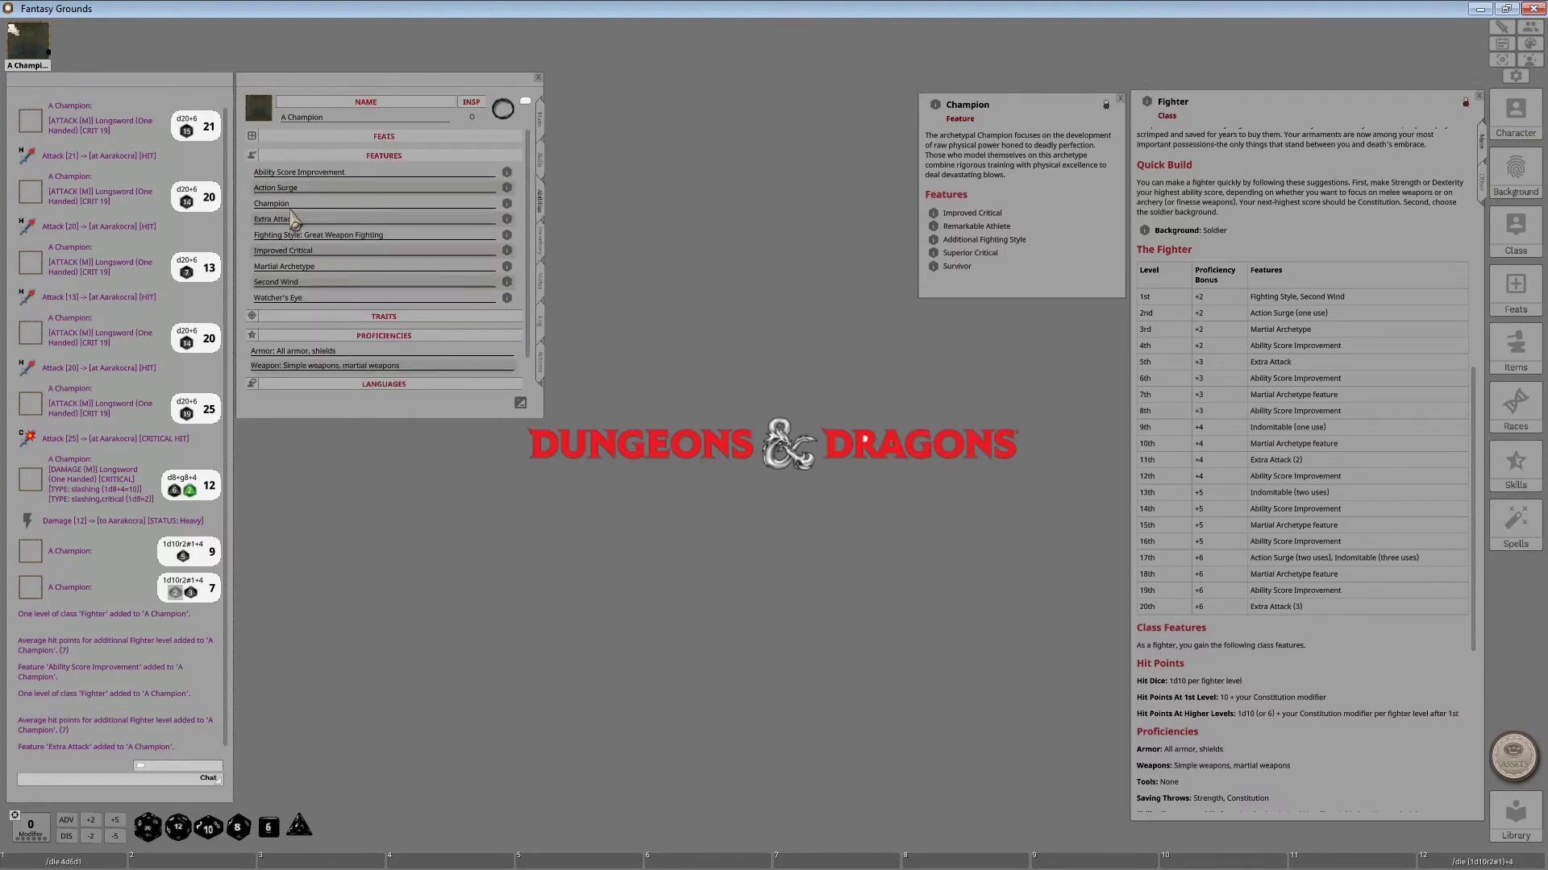
# - Read the Martial Archetype feature from the character's features list, close it, and open the Extra Attack feature's description
pyautogui.click(506, 266)
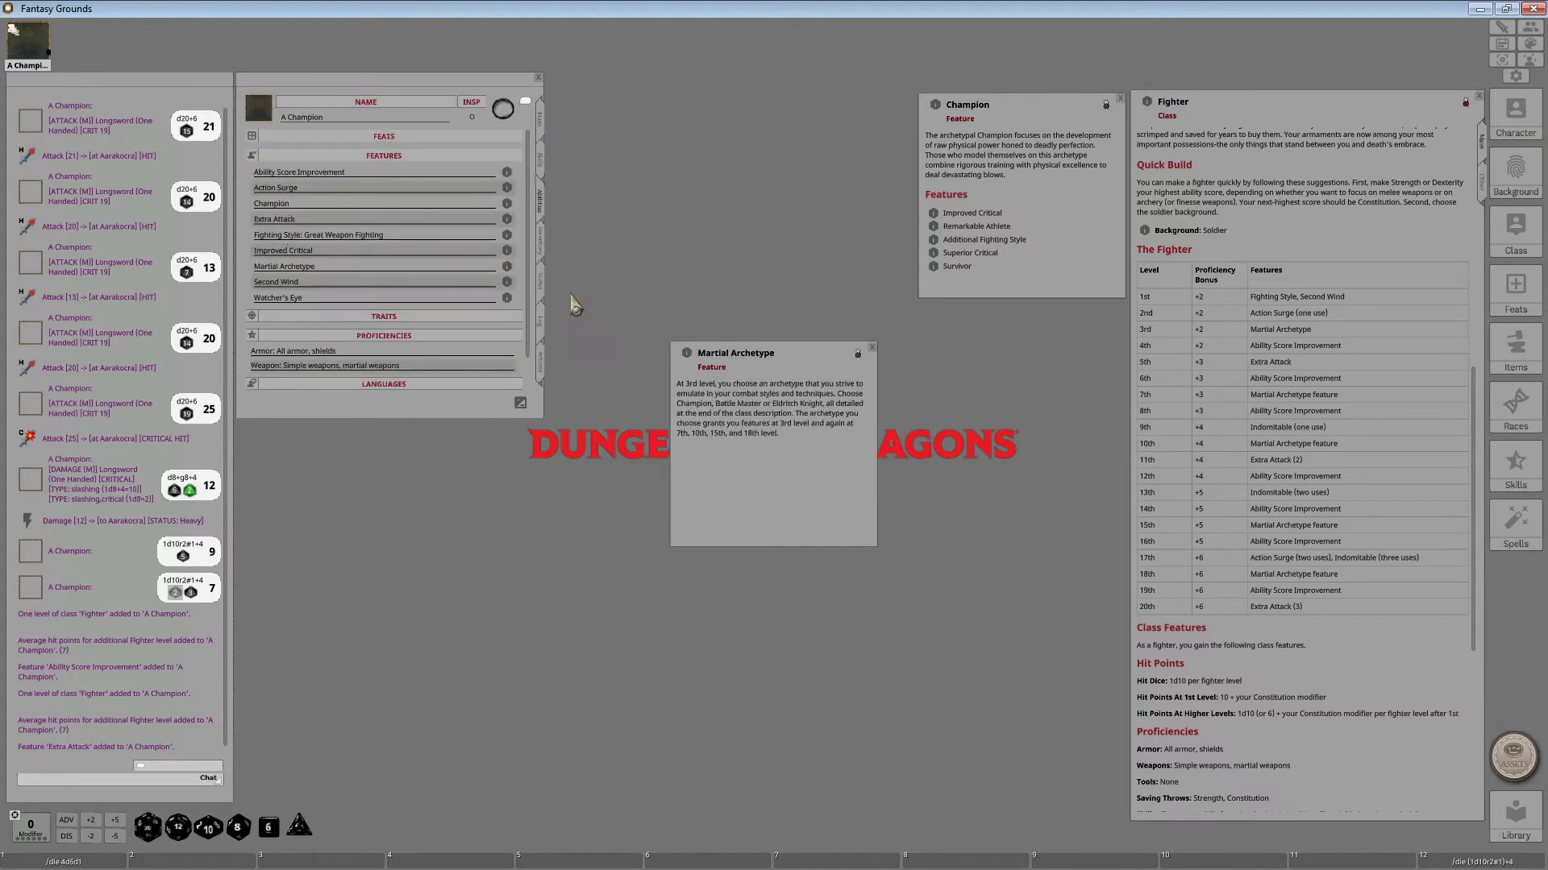
pyautogui.click(872, 349)
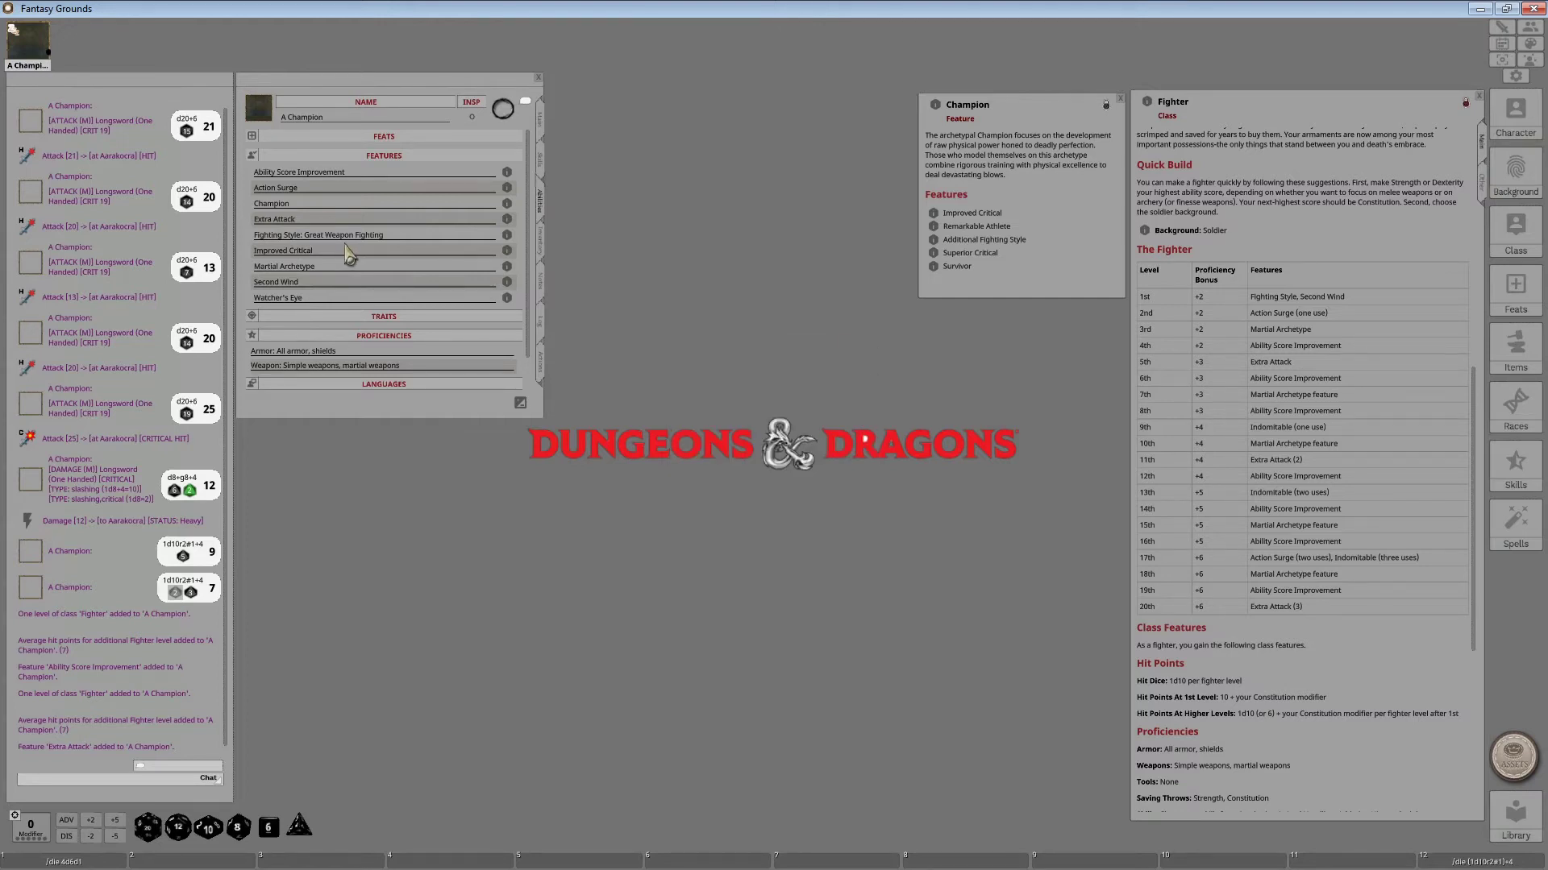
pyautogui.click(506, 266)
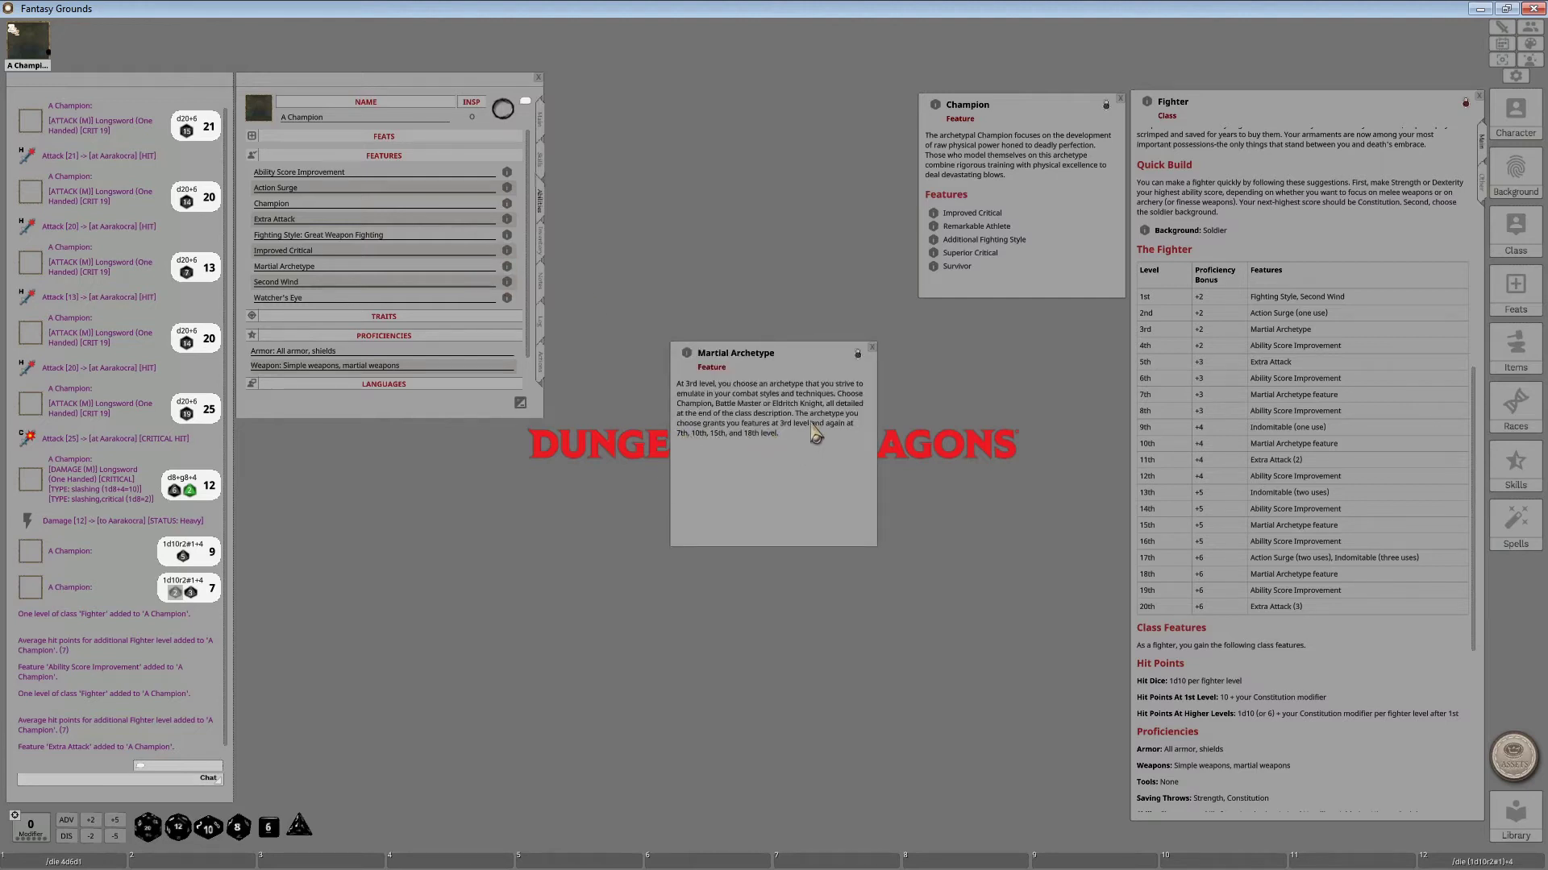
pyautogui.click(871, 347)
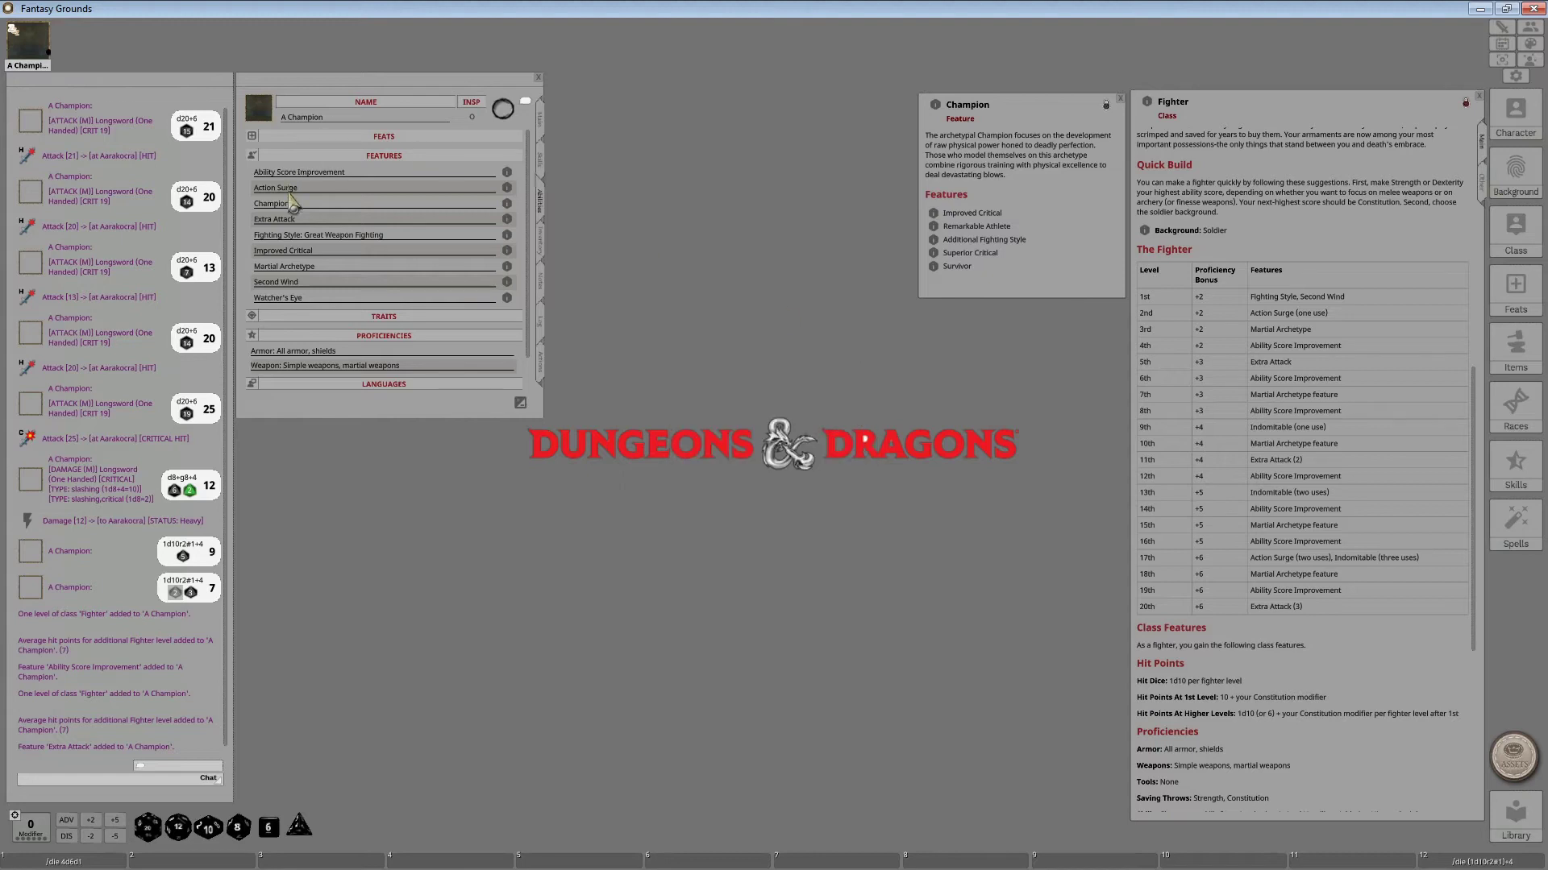
pyautogui.click(506, 219)
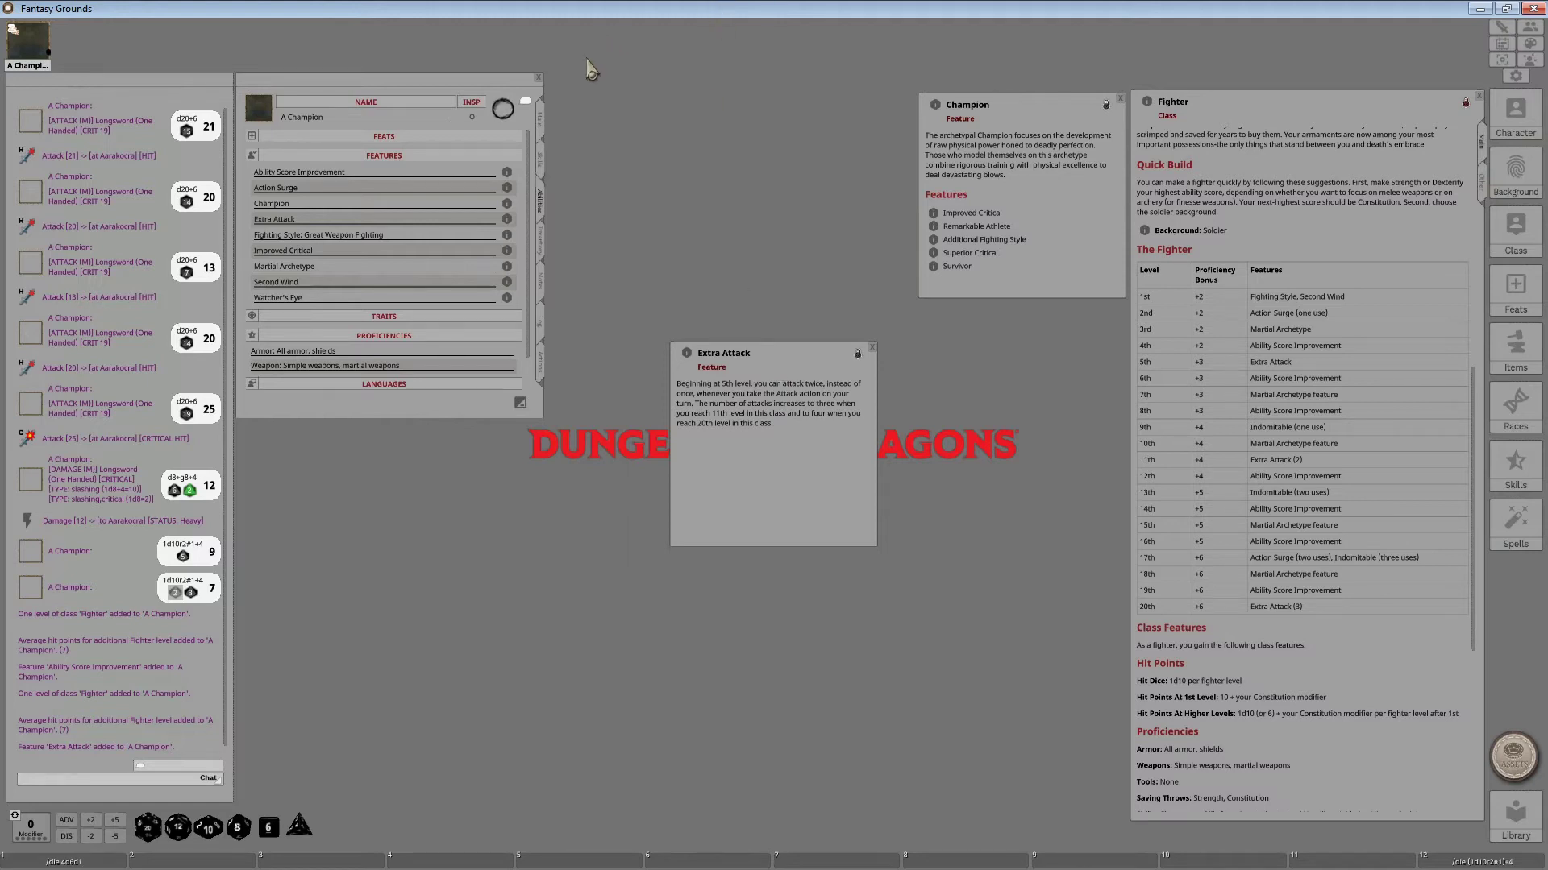
# - Show the character's weapon actions and roll two Longsword (One Handed) attacks followed by one Shortsword attack
pyautogui.click(542, 359)
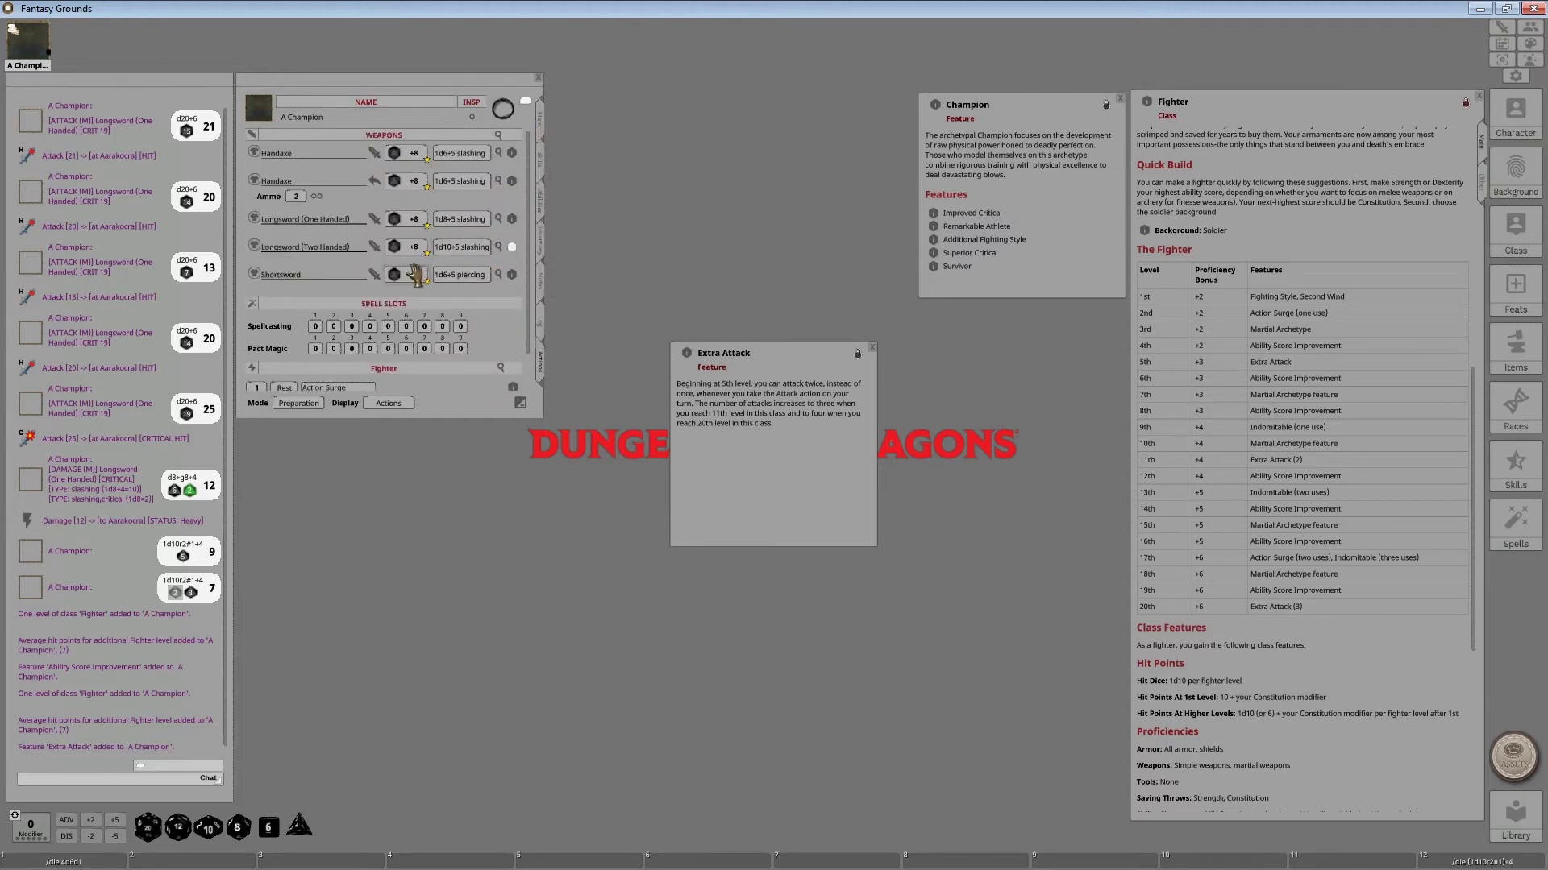
pyautogui.doubleClick(415, 218)
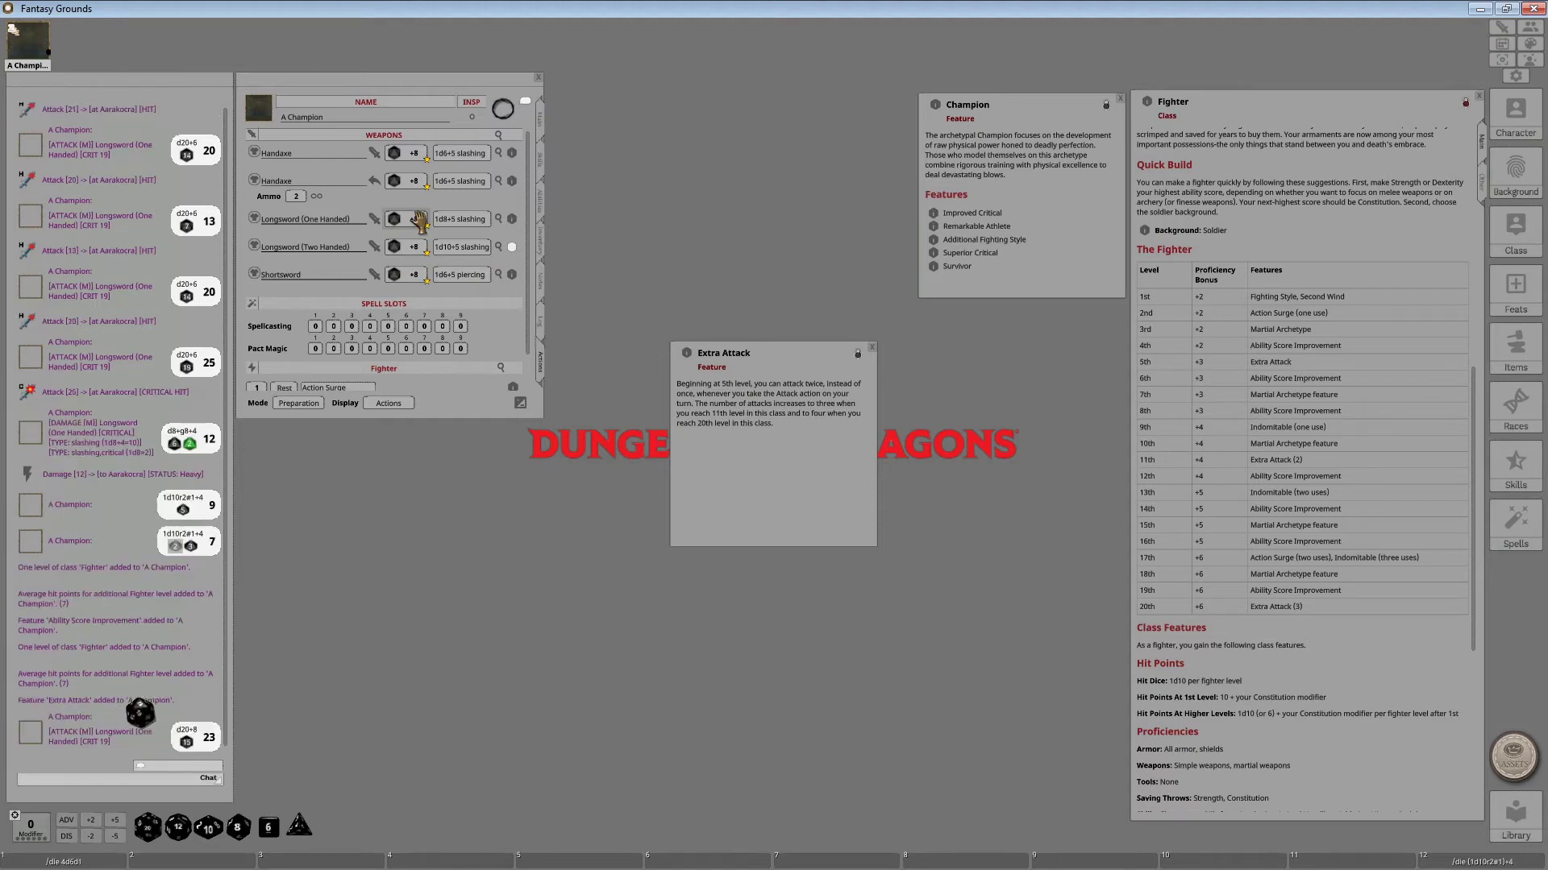
pyautogui.doubleClick(415, 218)
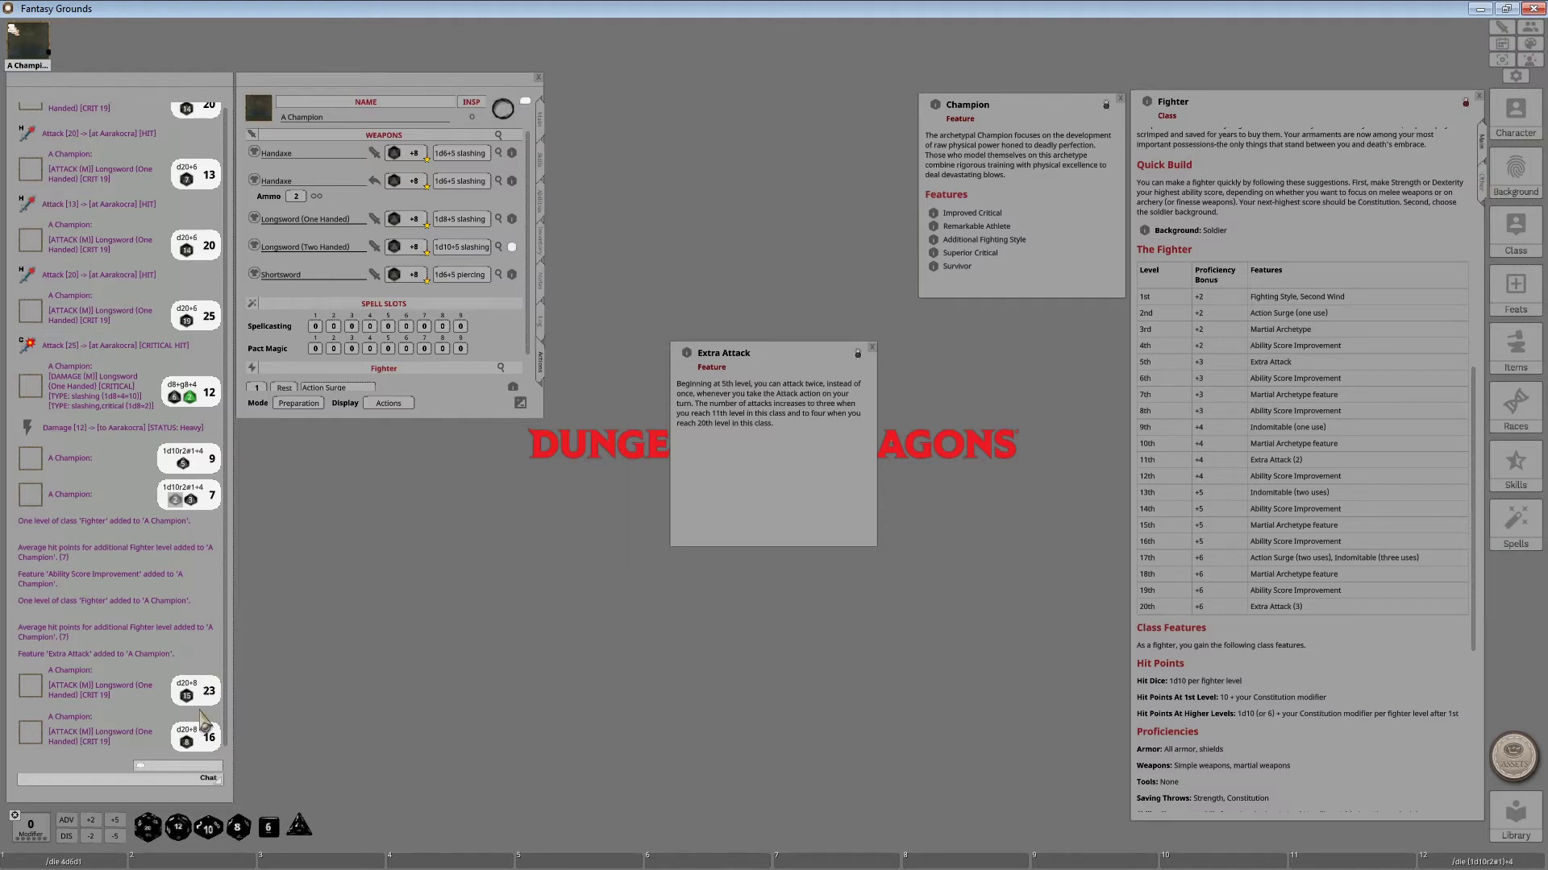
pyautogui.doubleClick(410, 275)
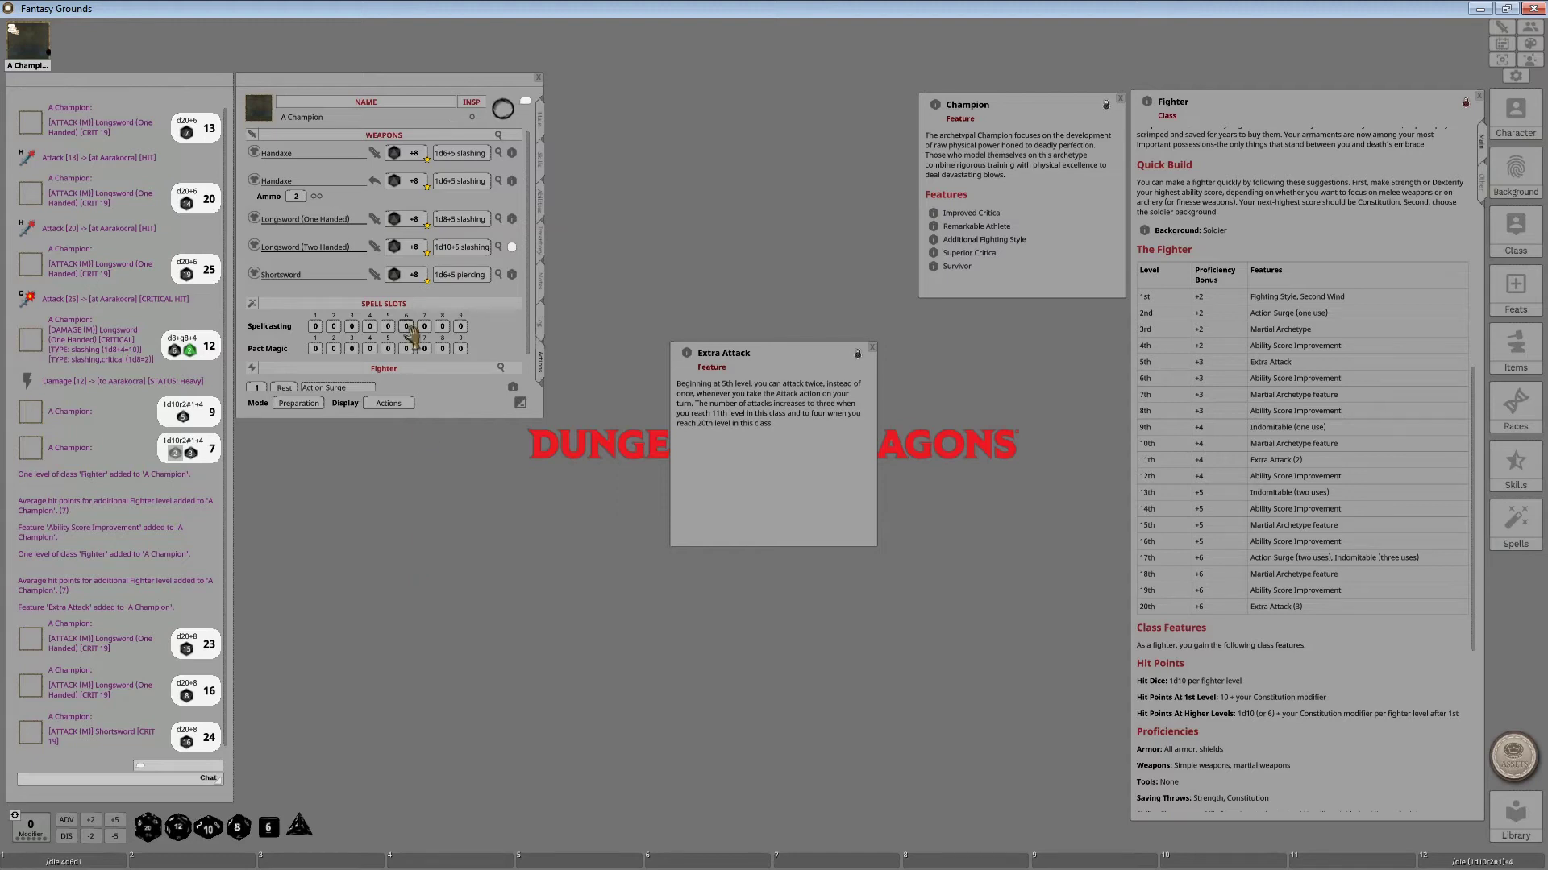
# - Open the Fighter's Action Surge record below the character sheet, then open Second Wind, read its description and close it
pyautogui.scroll(-1, 407, 335)
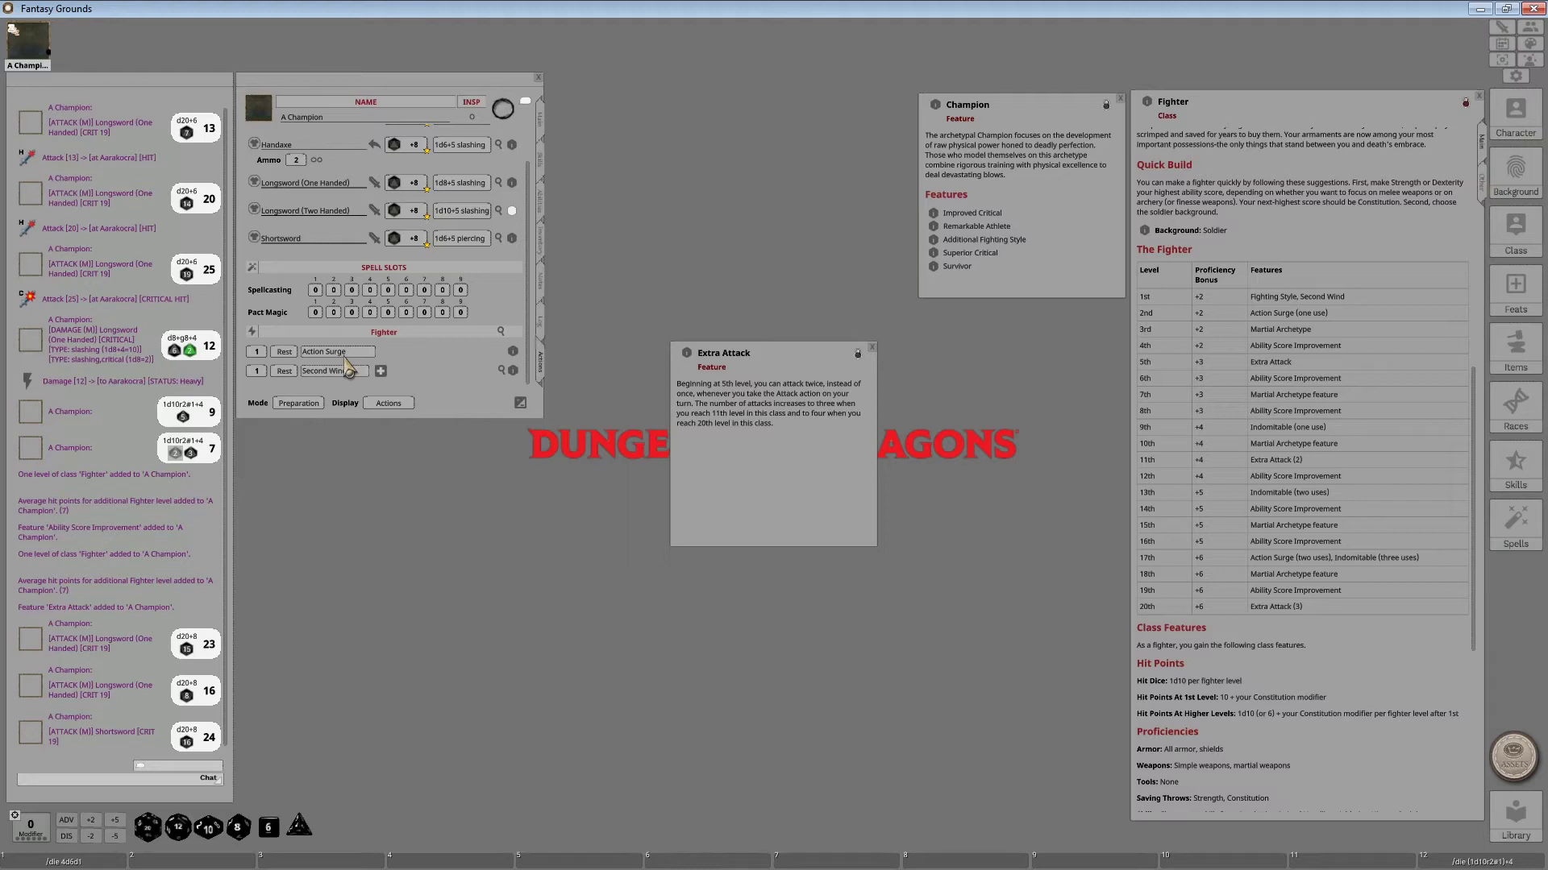
pyautogui.click(512, 352)
pyautogui.moveTo(732, 374); pyautogui.dragTo(446, 444)
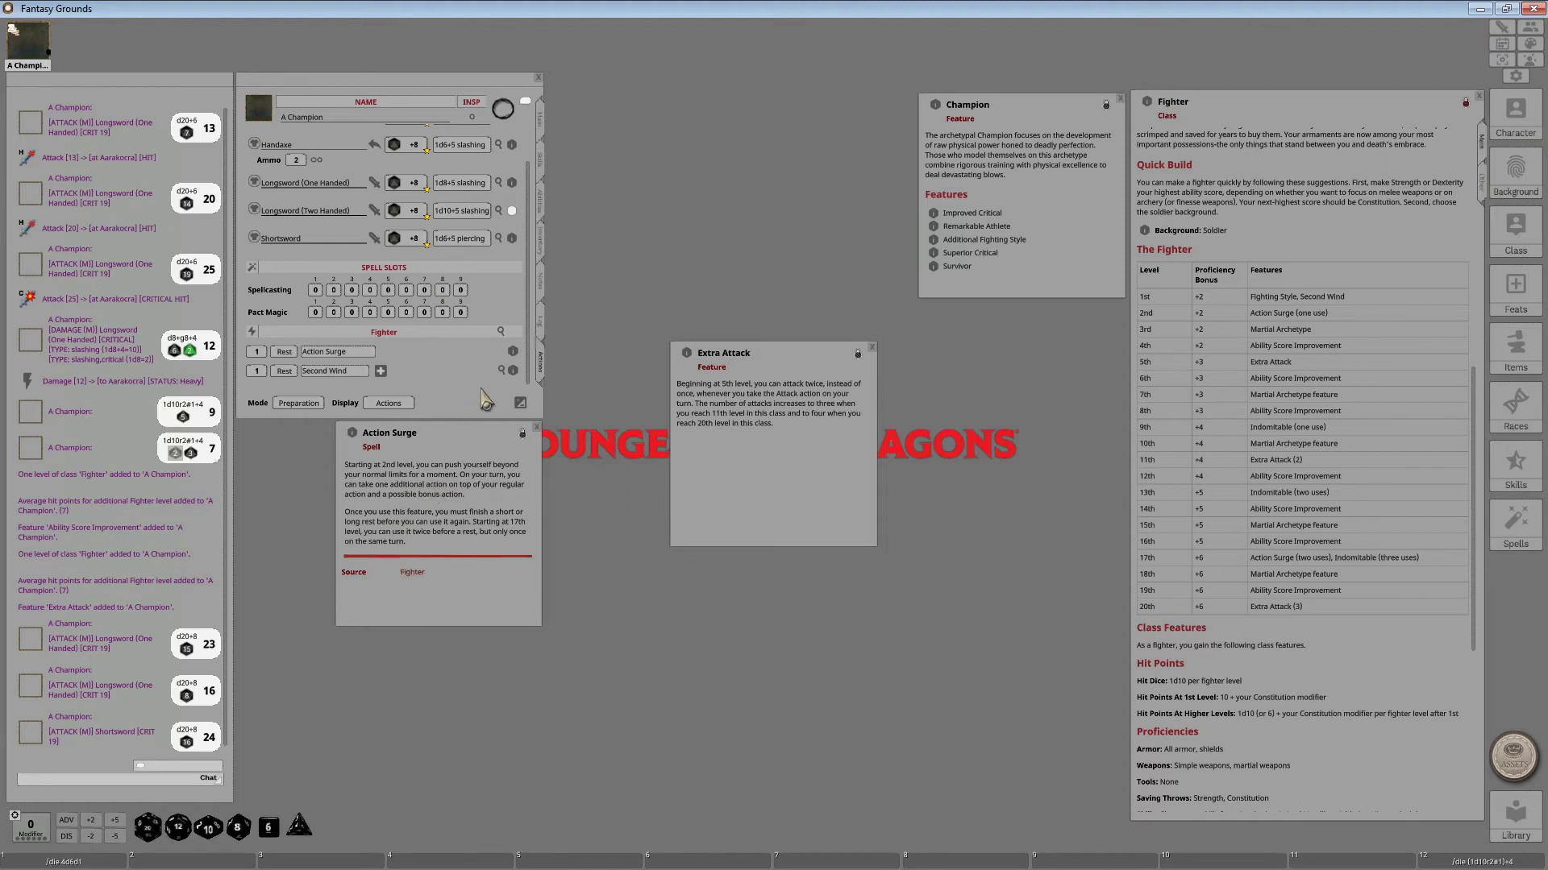
pyautogui.click(503, 371)
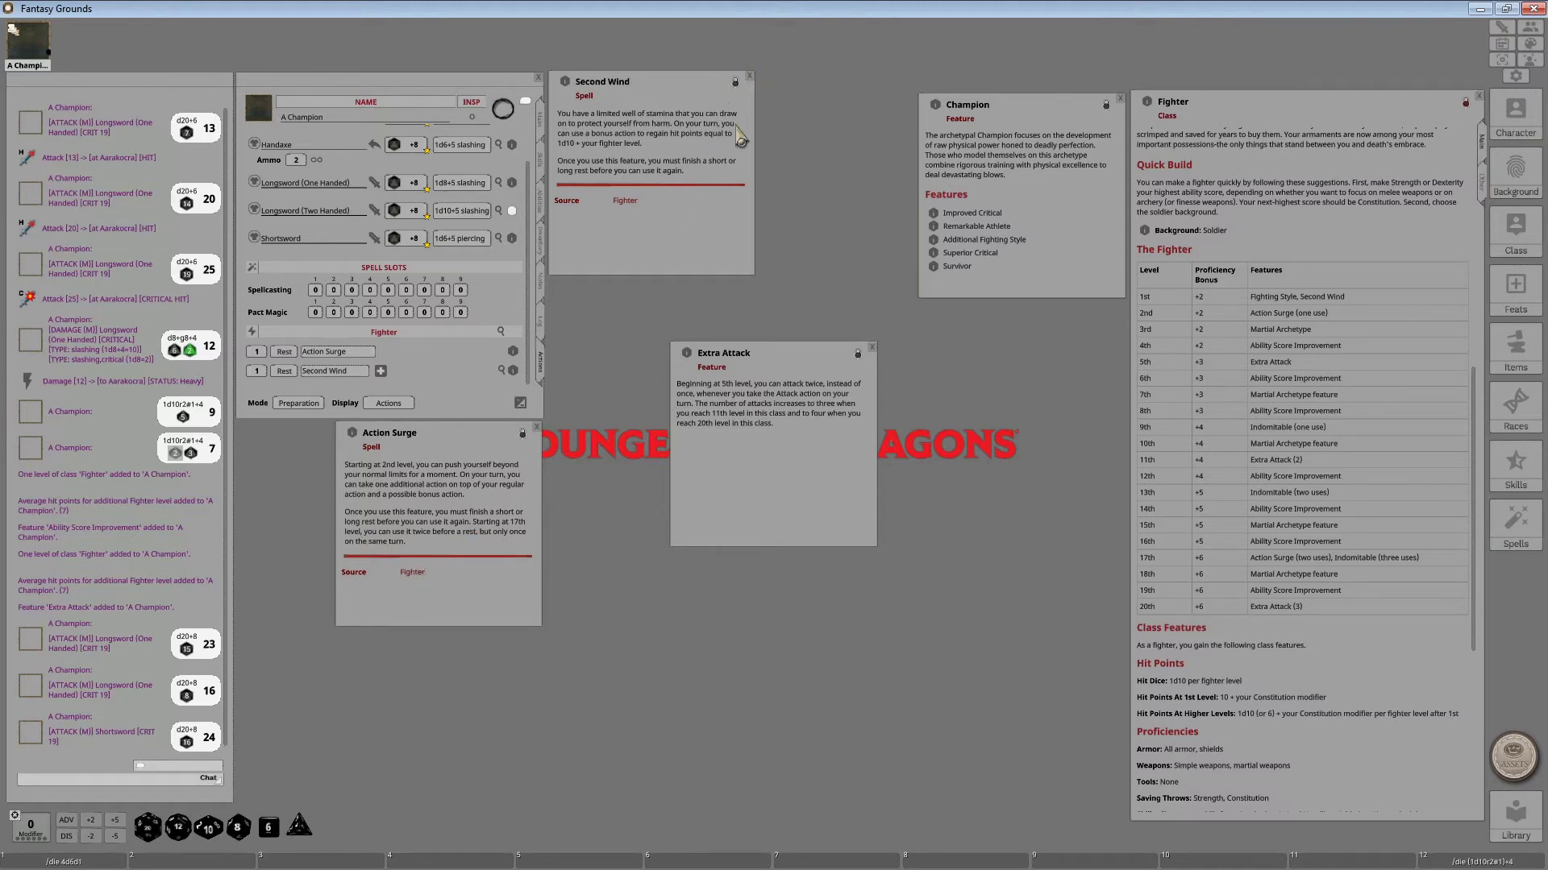
pyautogui.click(751, 76)
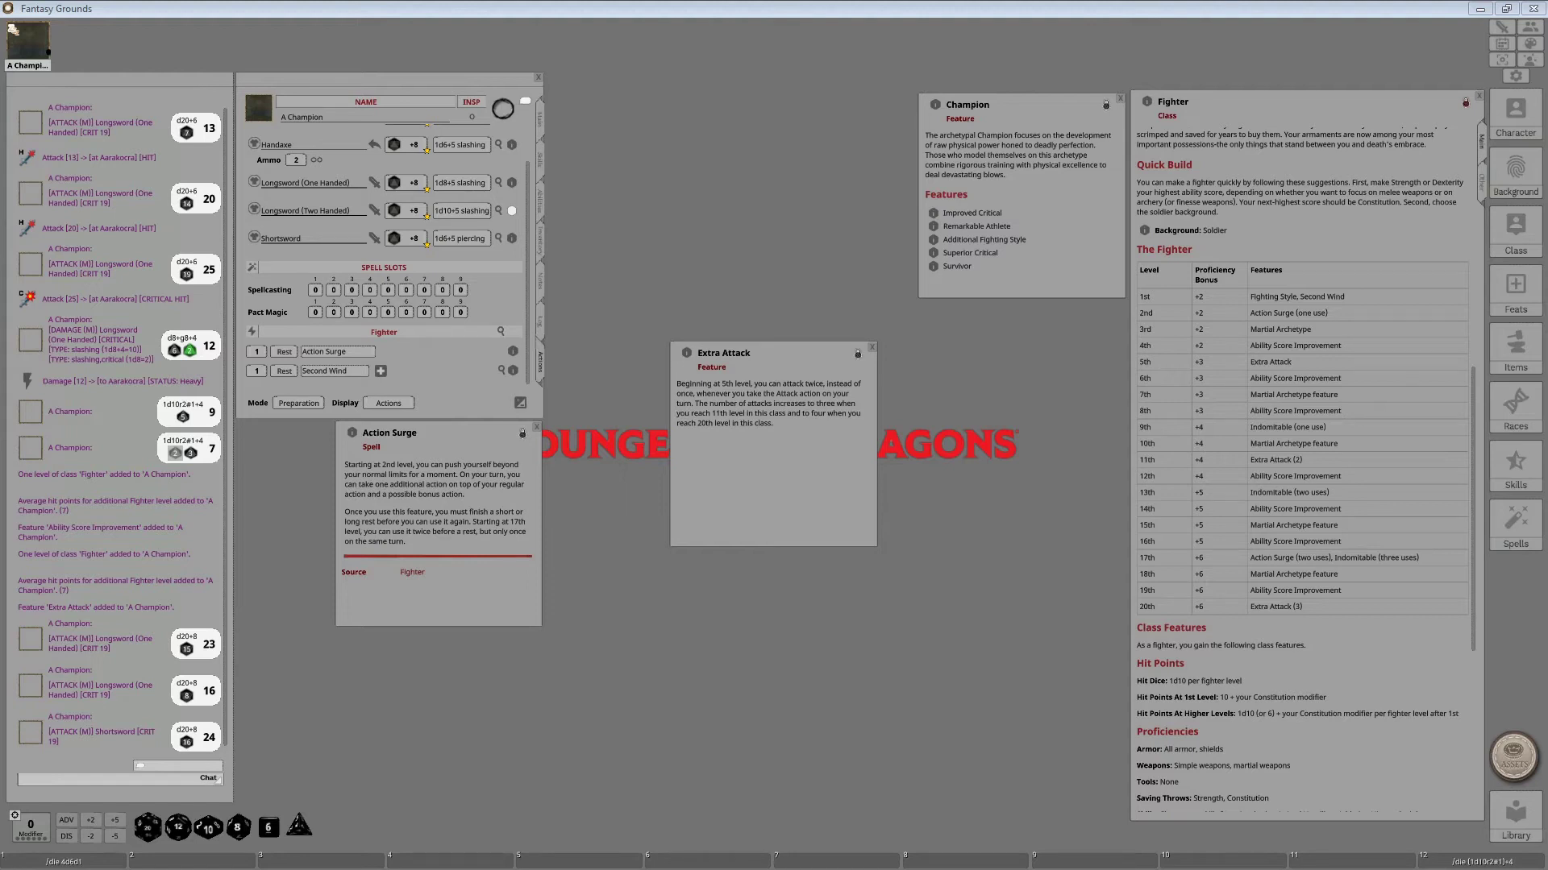
# - Search the D&D Player's Handbook reference manual for "reaction" and open the page The Order of Combat
pyautogui.click(1517, 816)
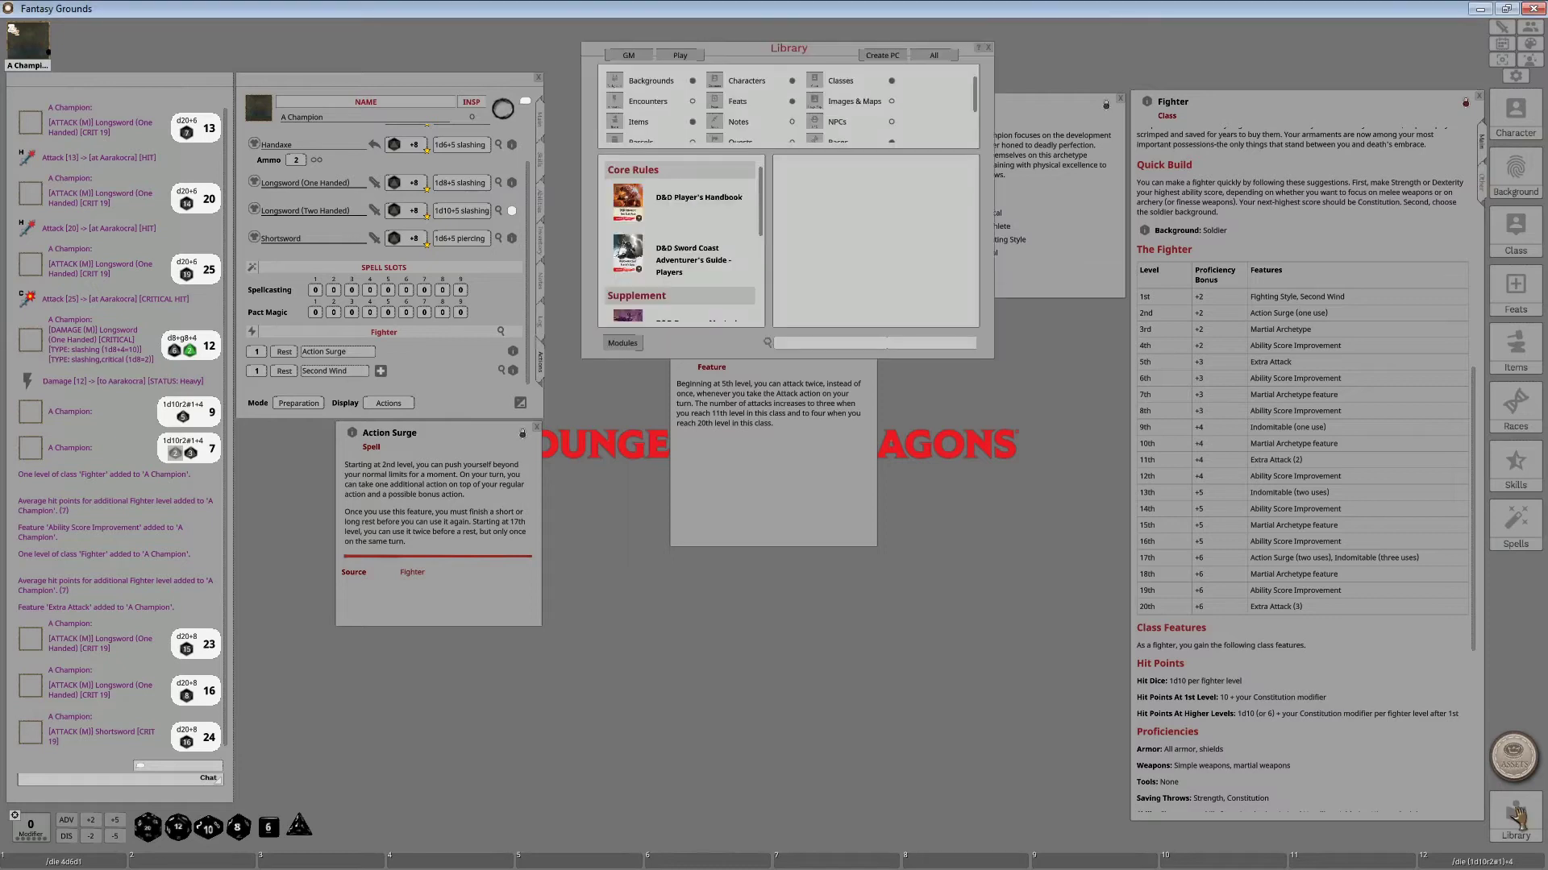
pyautogui.click(688, 203)
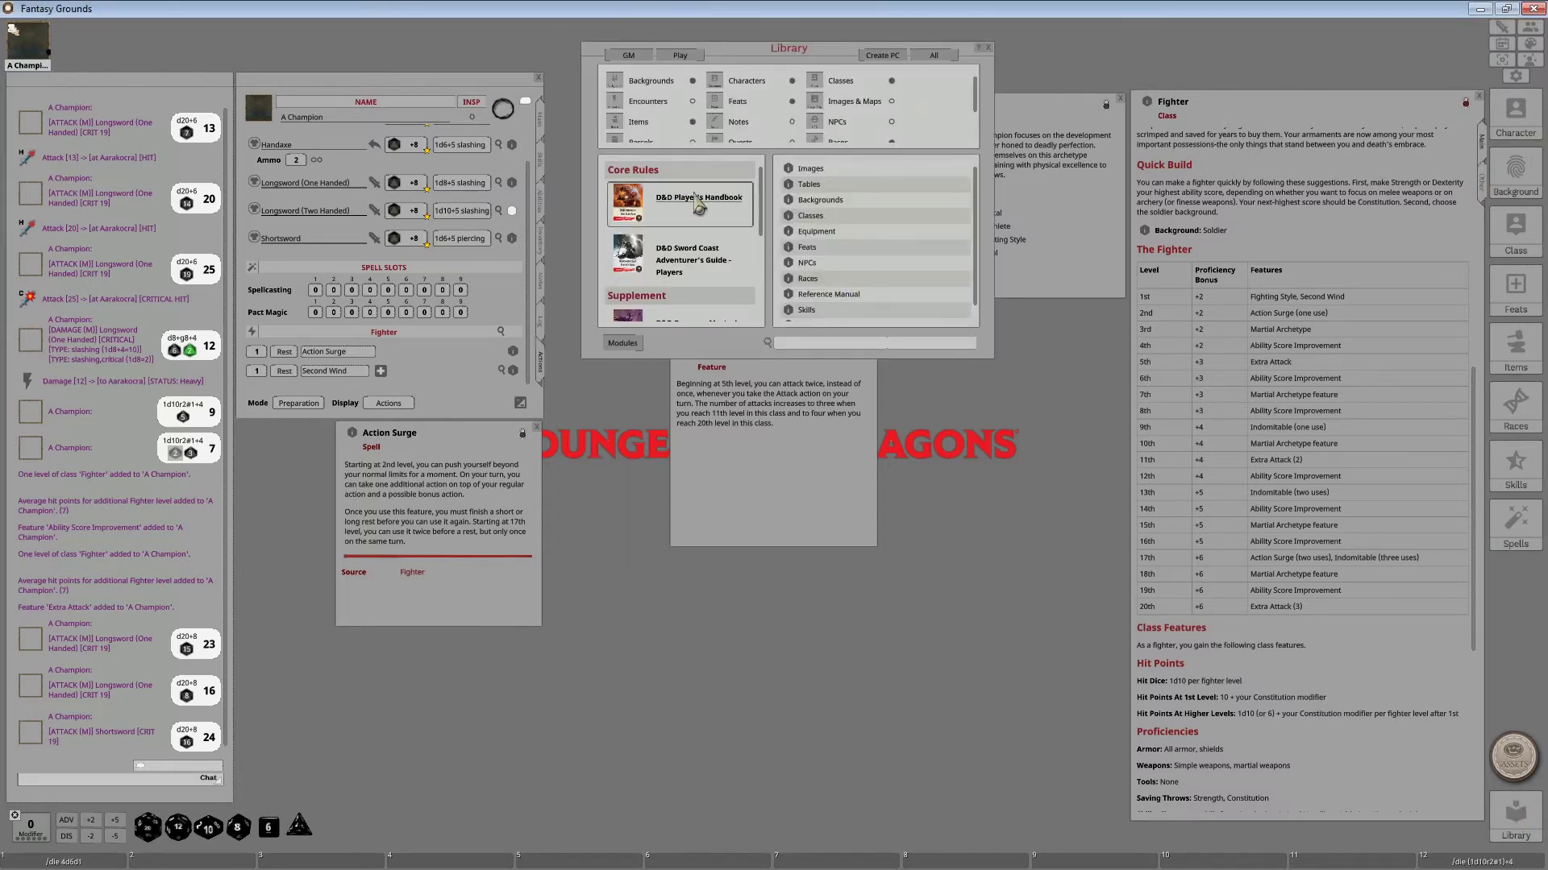
pyautogui.click(854, 295)
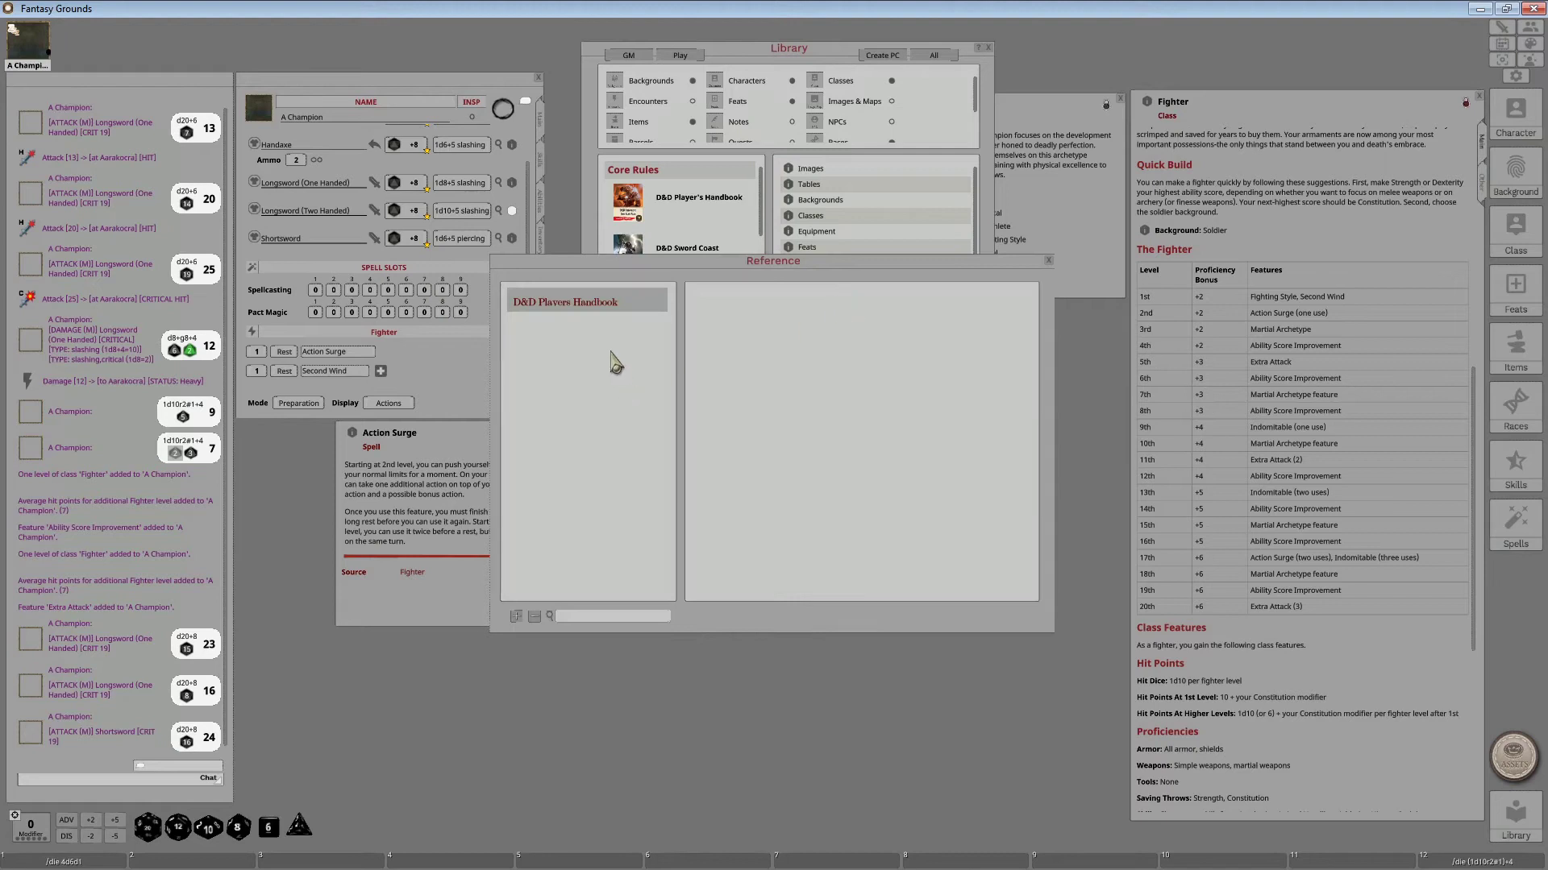
pyautogui.click(577, 306)
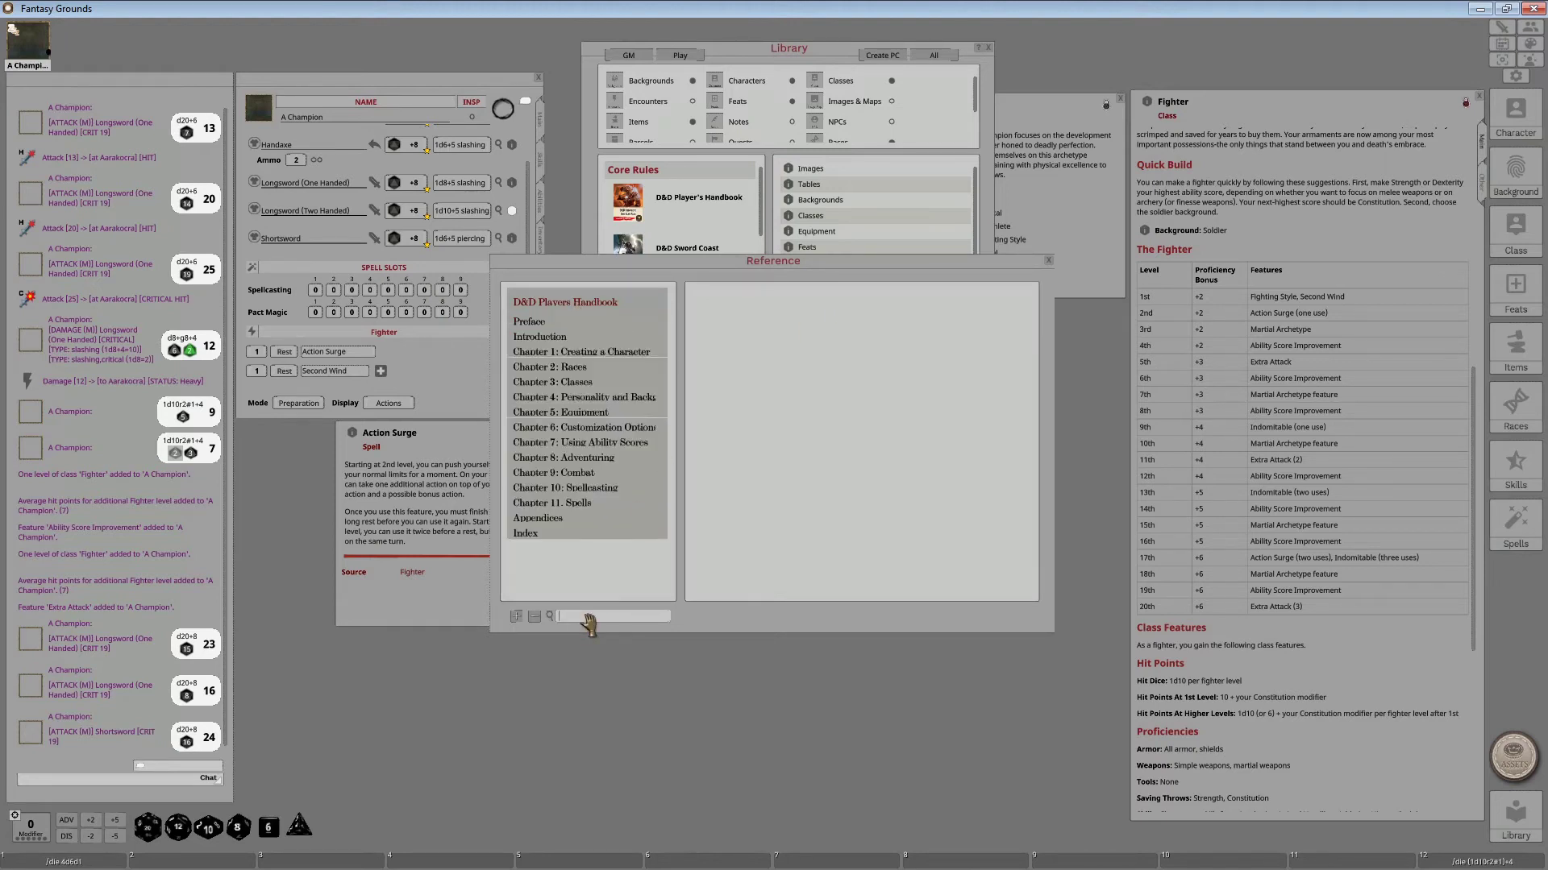
pyautogui.click(590, 623)
pyautogui.write('reaction')
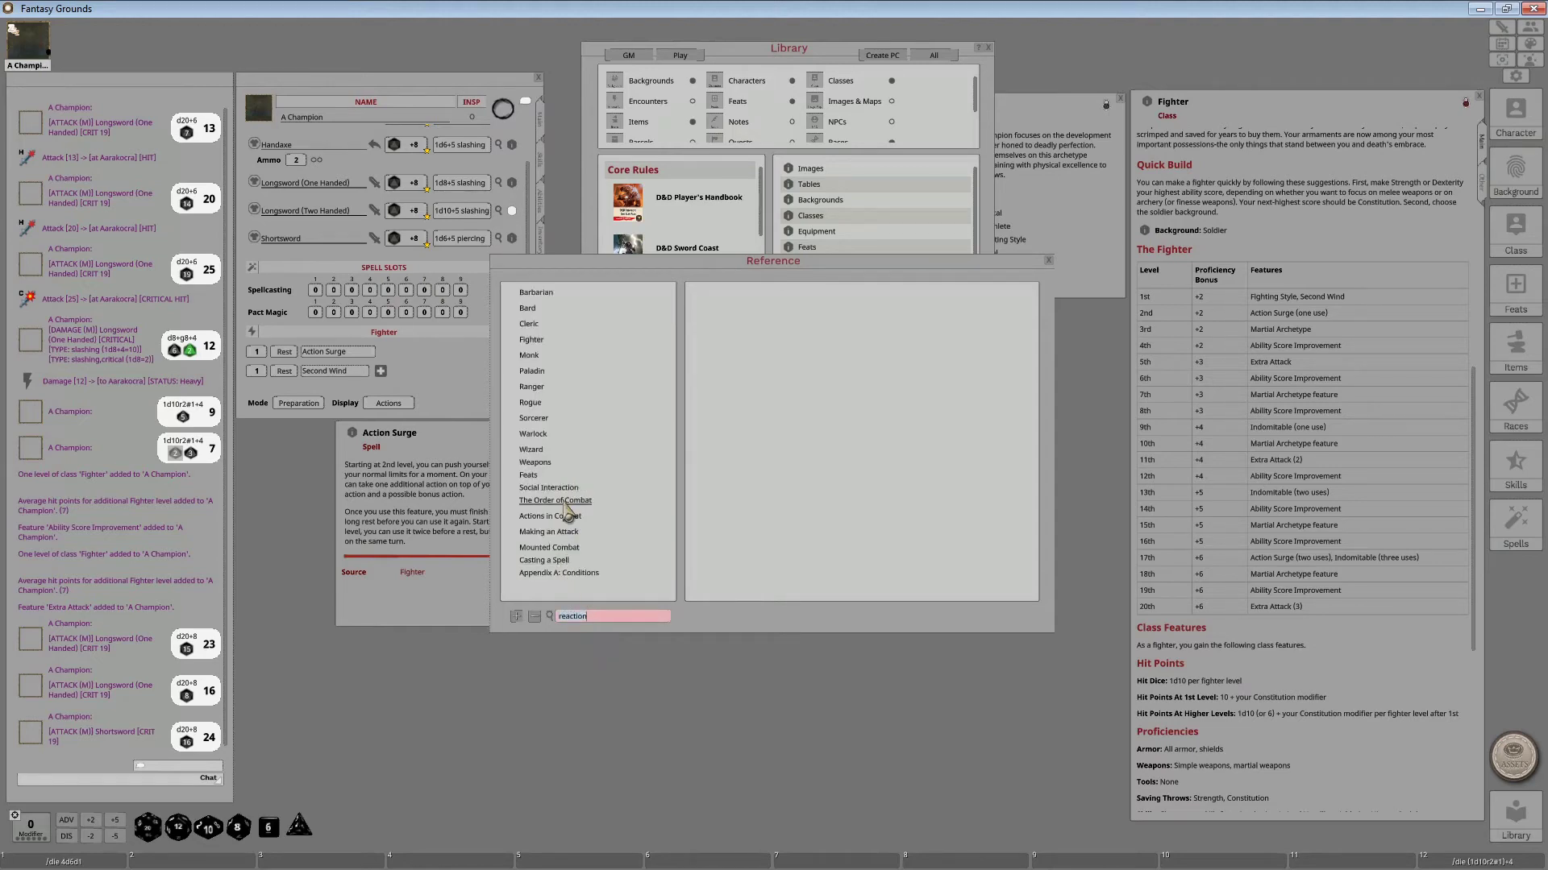
pyautogui.click(567, 506)
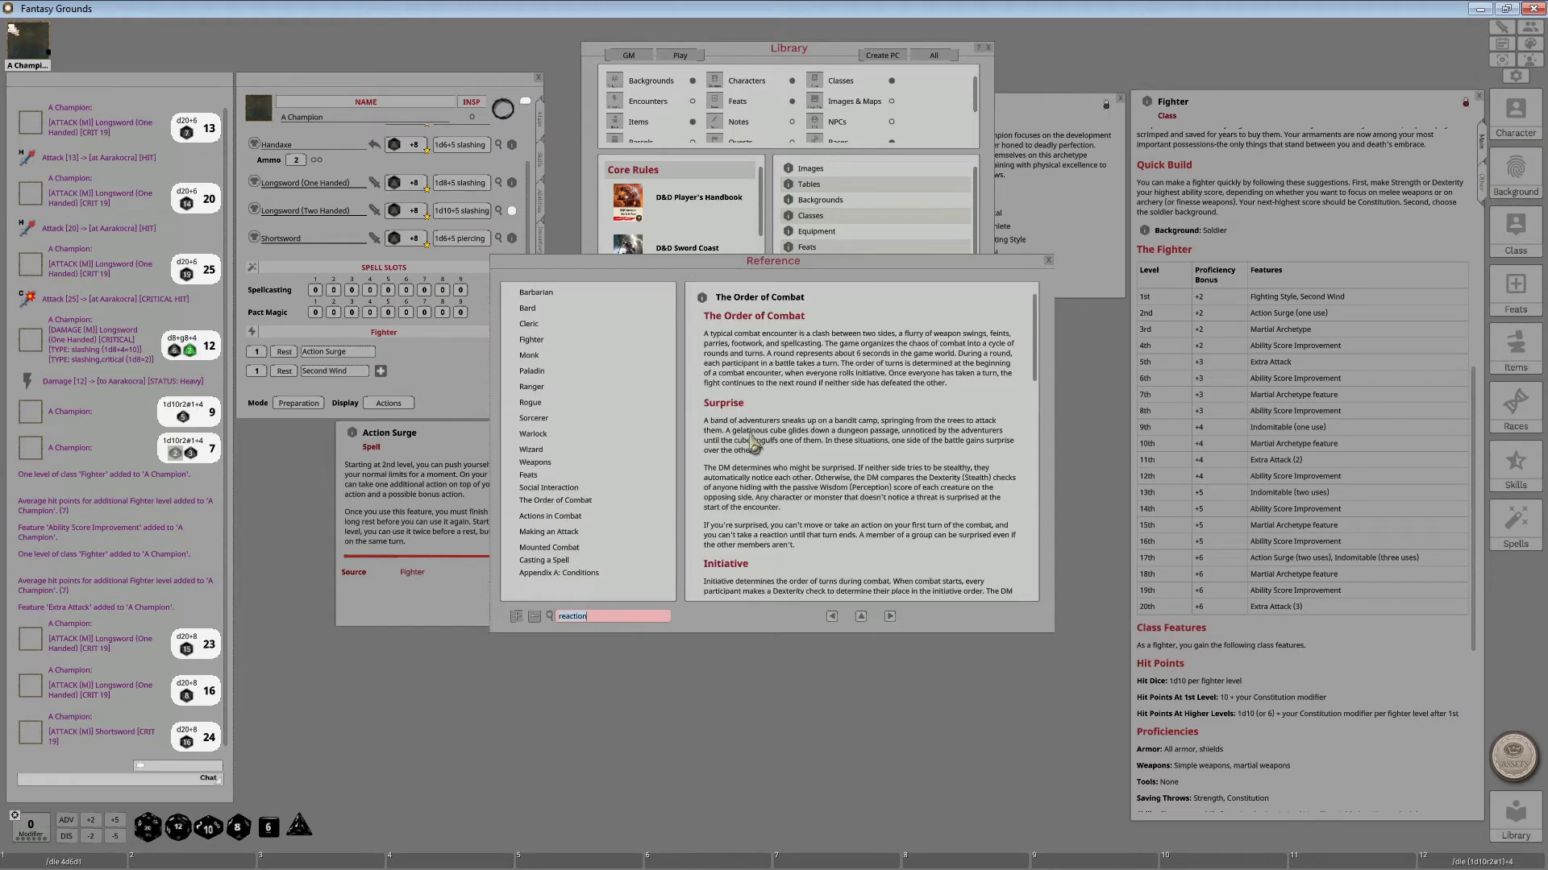
# - Read The Order of Combat page, examining the rules on turns, bonus actions and reactions, and close the reference manual and the library
pyautogui.scroll(-5, 820, 427)
pyautogui.scroll(-4, 819, 425)
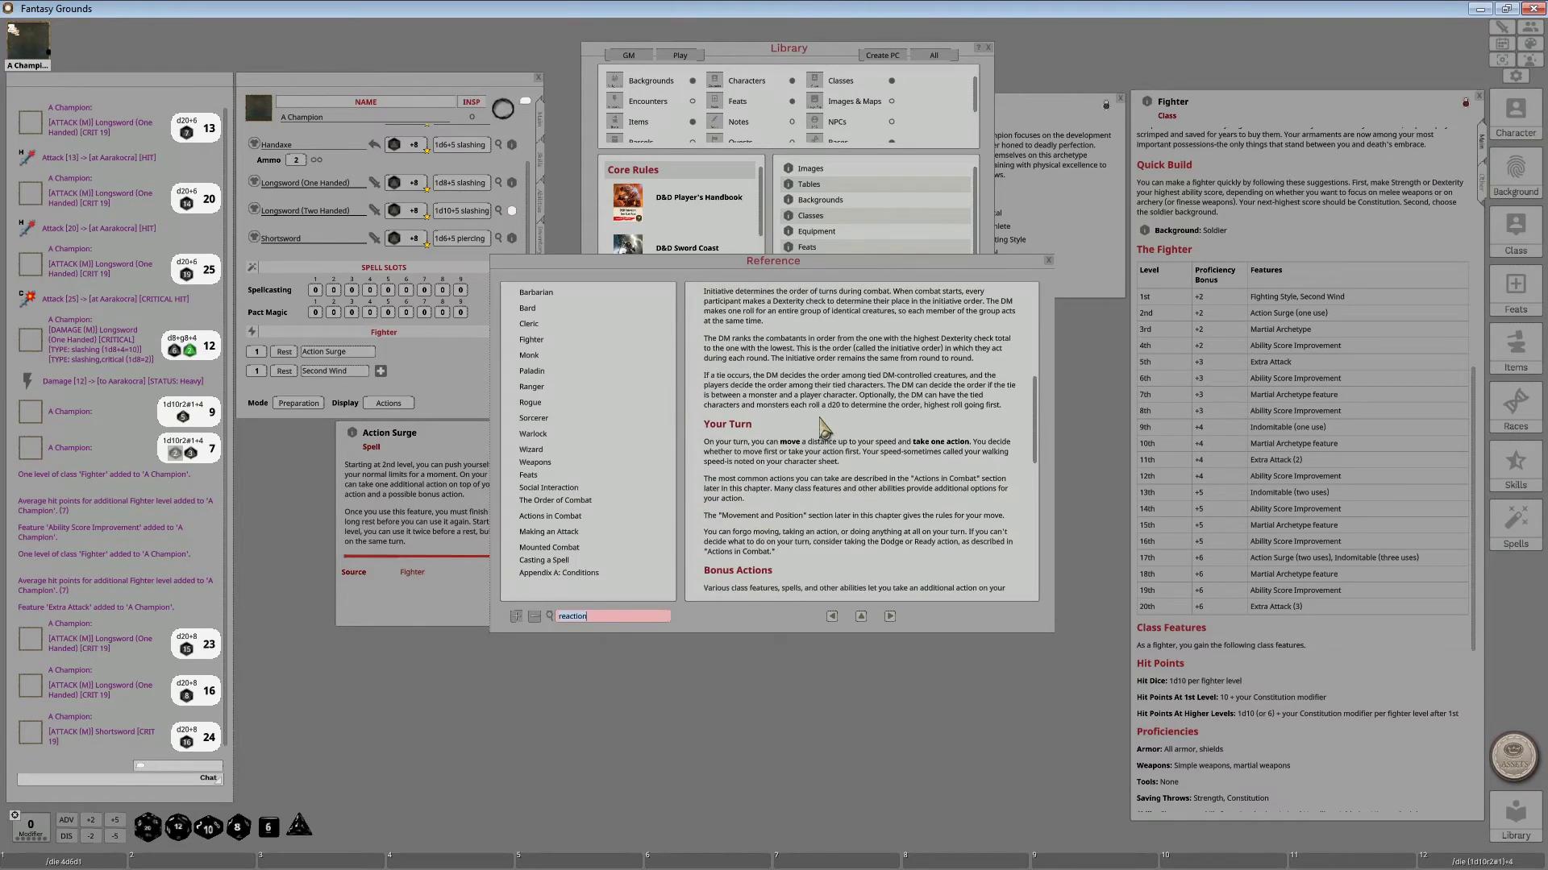
pyautogui.scroll(-8, 822, 427)
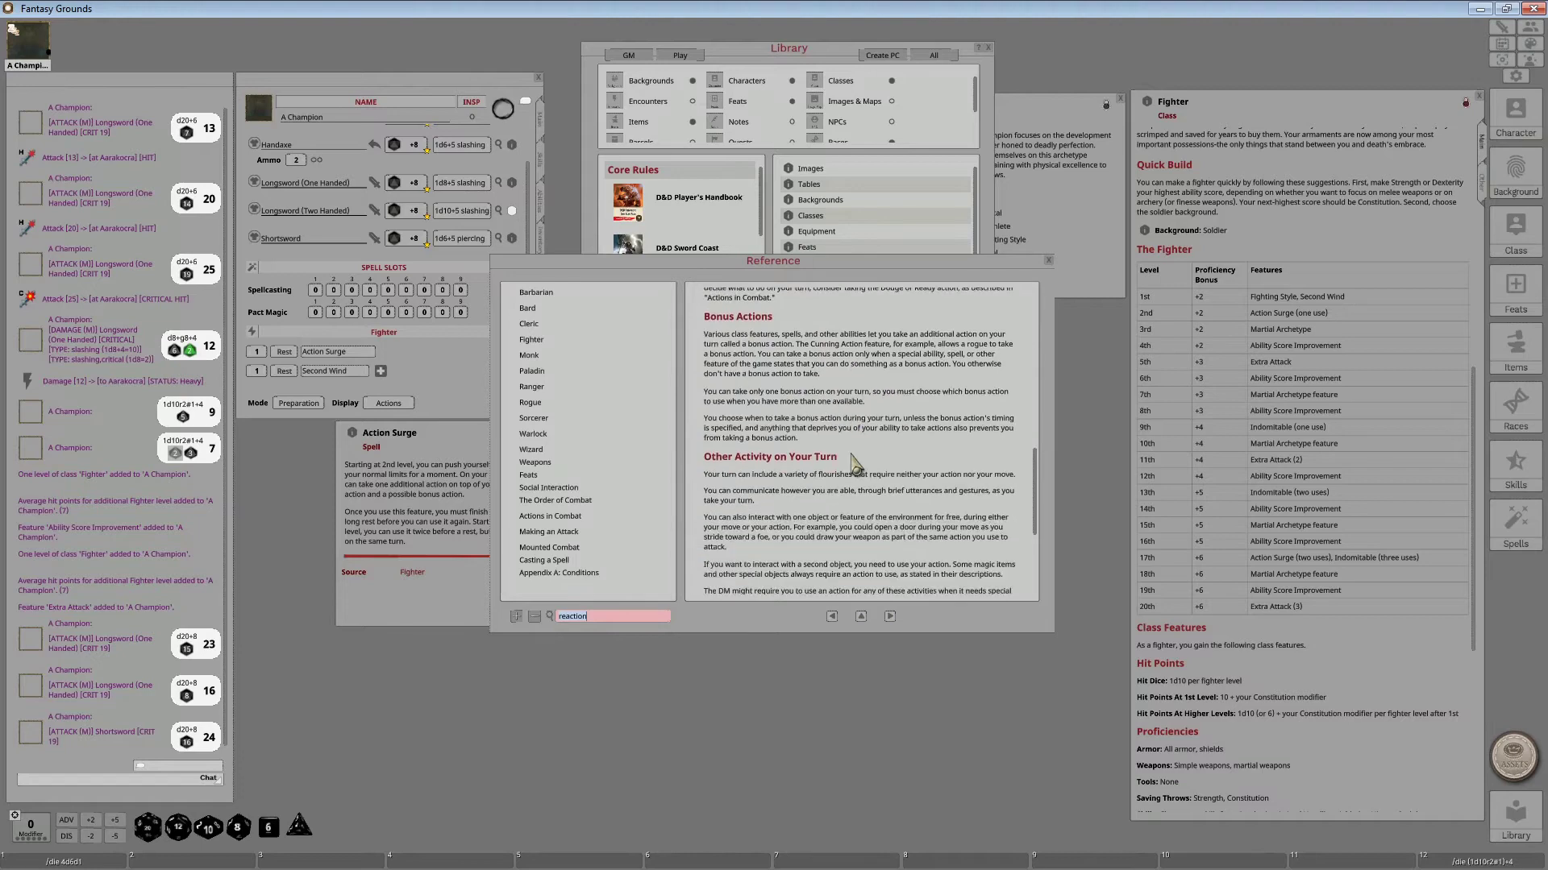
pyautogui.scroll(-3, 855, 464)
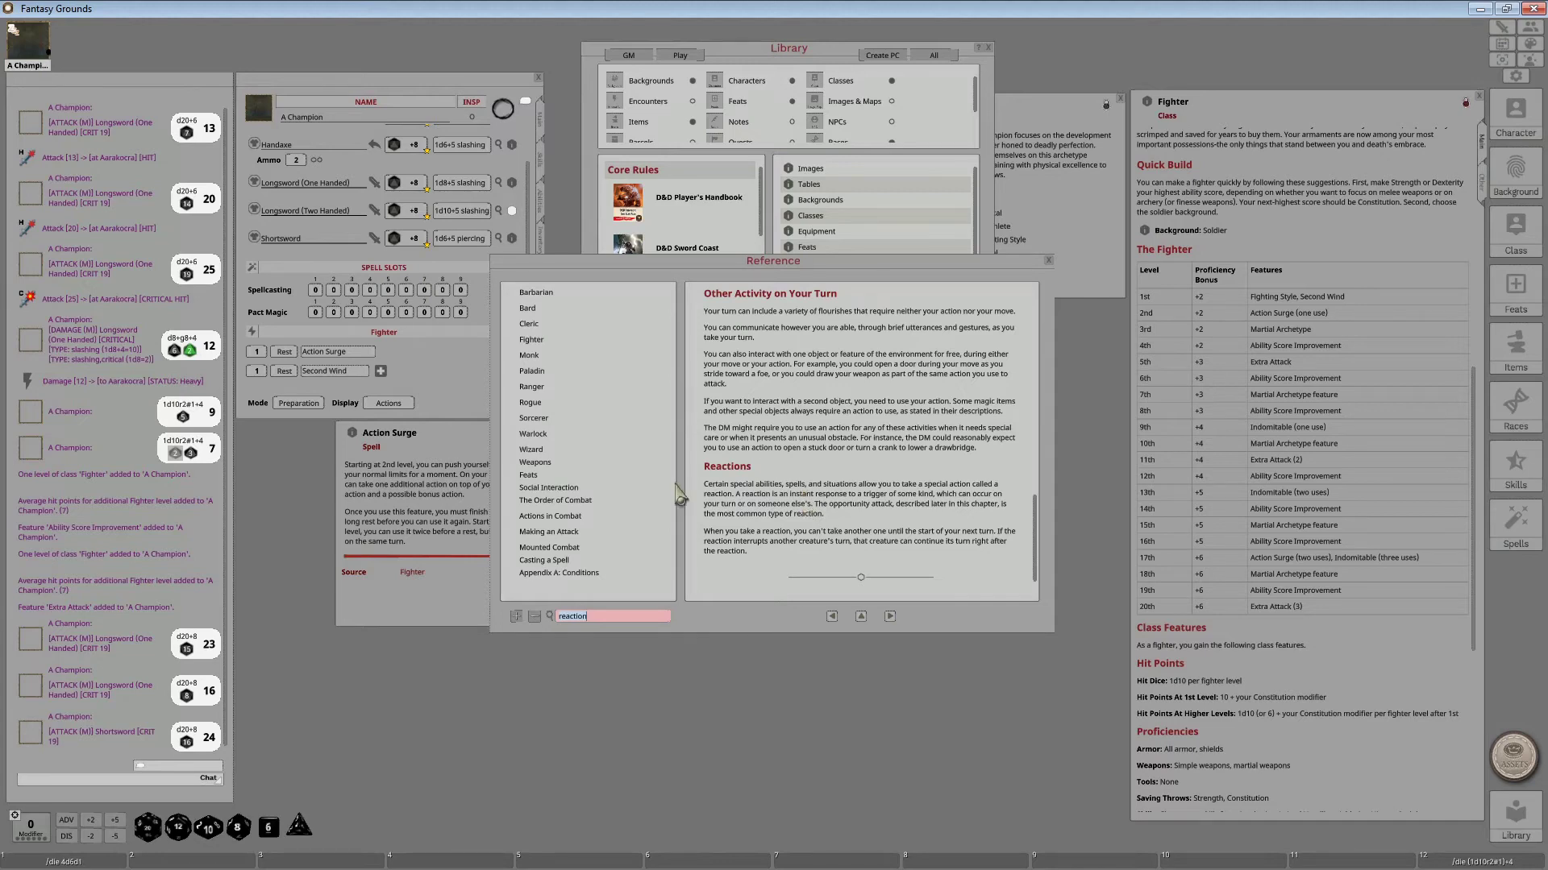
pyautogui.scroll(10, 855, 528)
pyautogui.scroll(8, 859, 532)
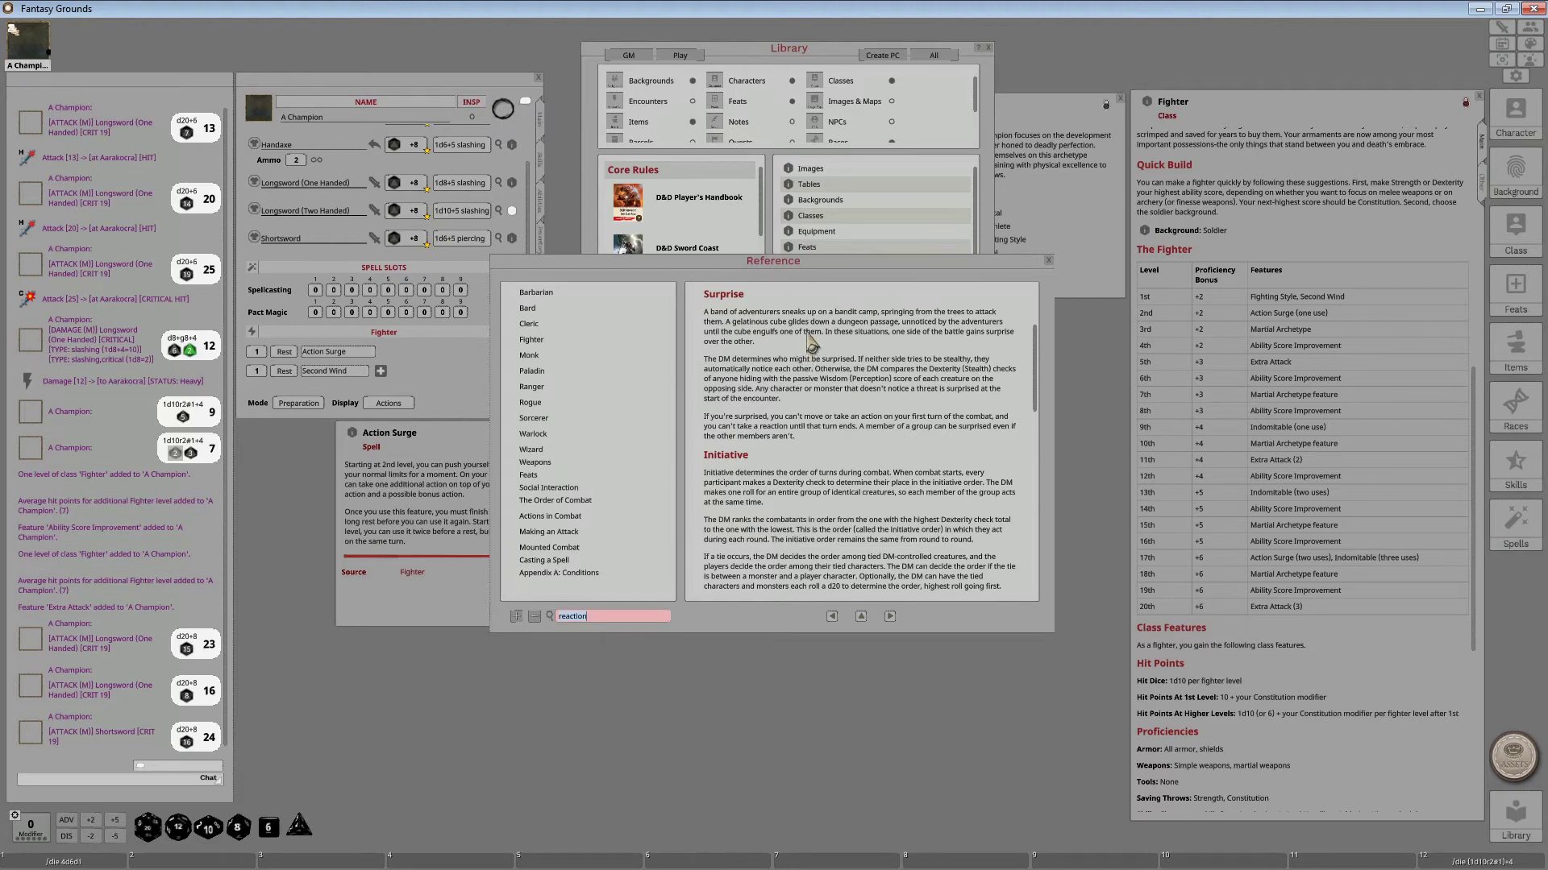
pyautogui.scroll(-5, 849, 495)
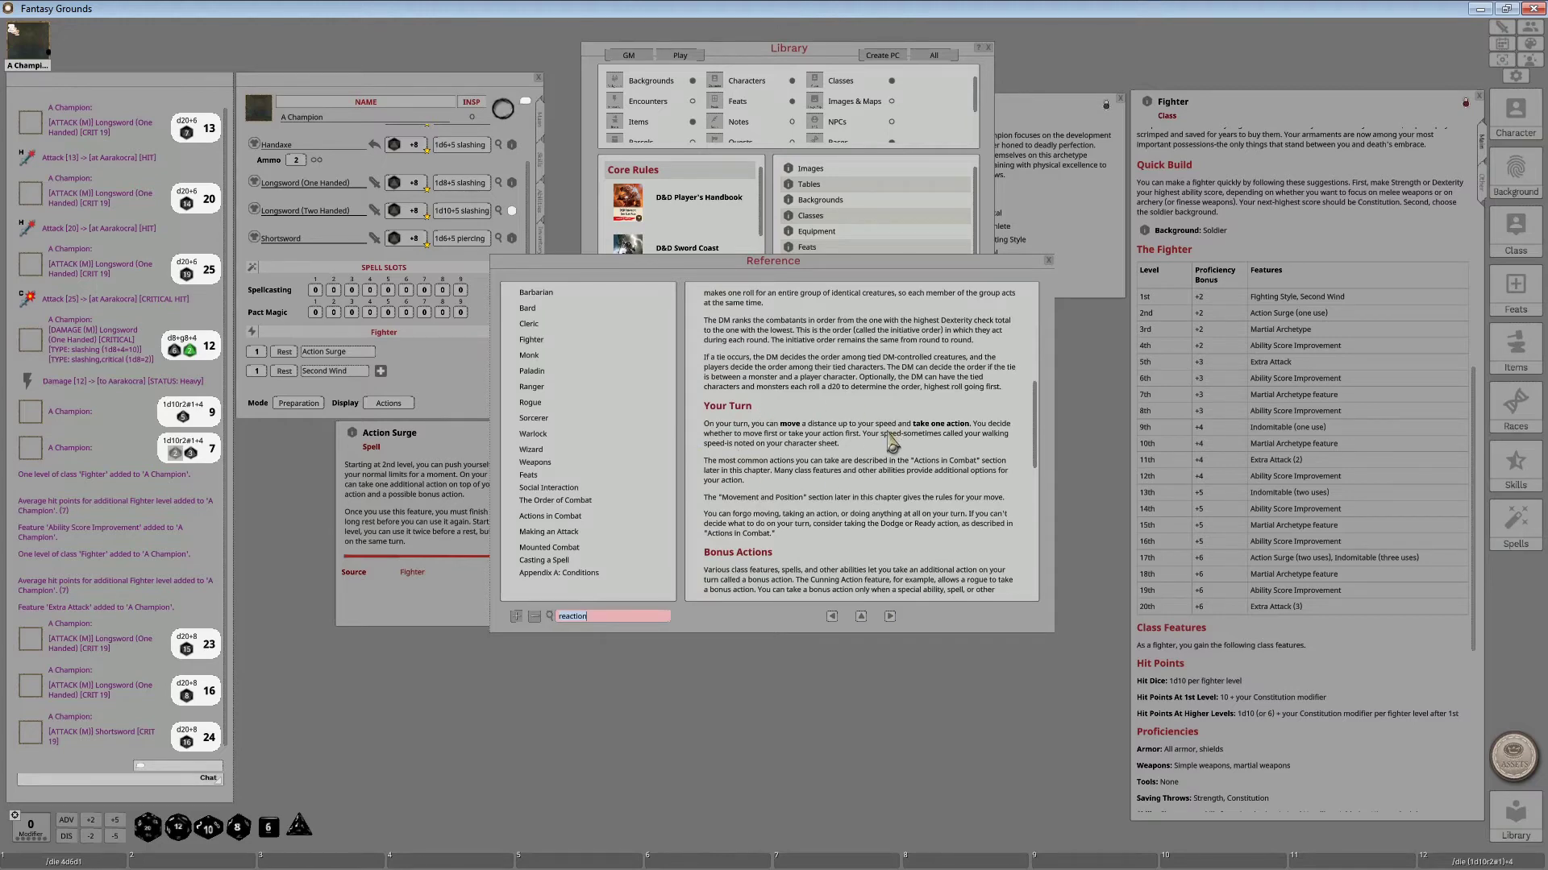
pyautogui.scroll(-4, 890, 441)
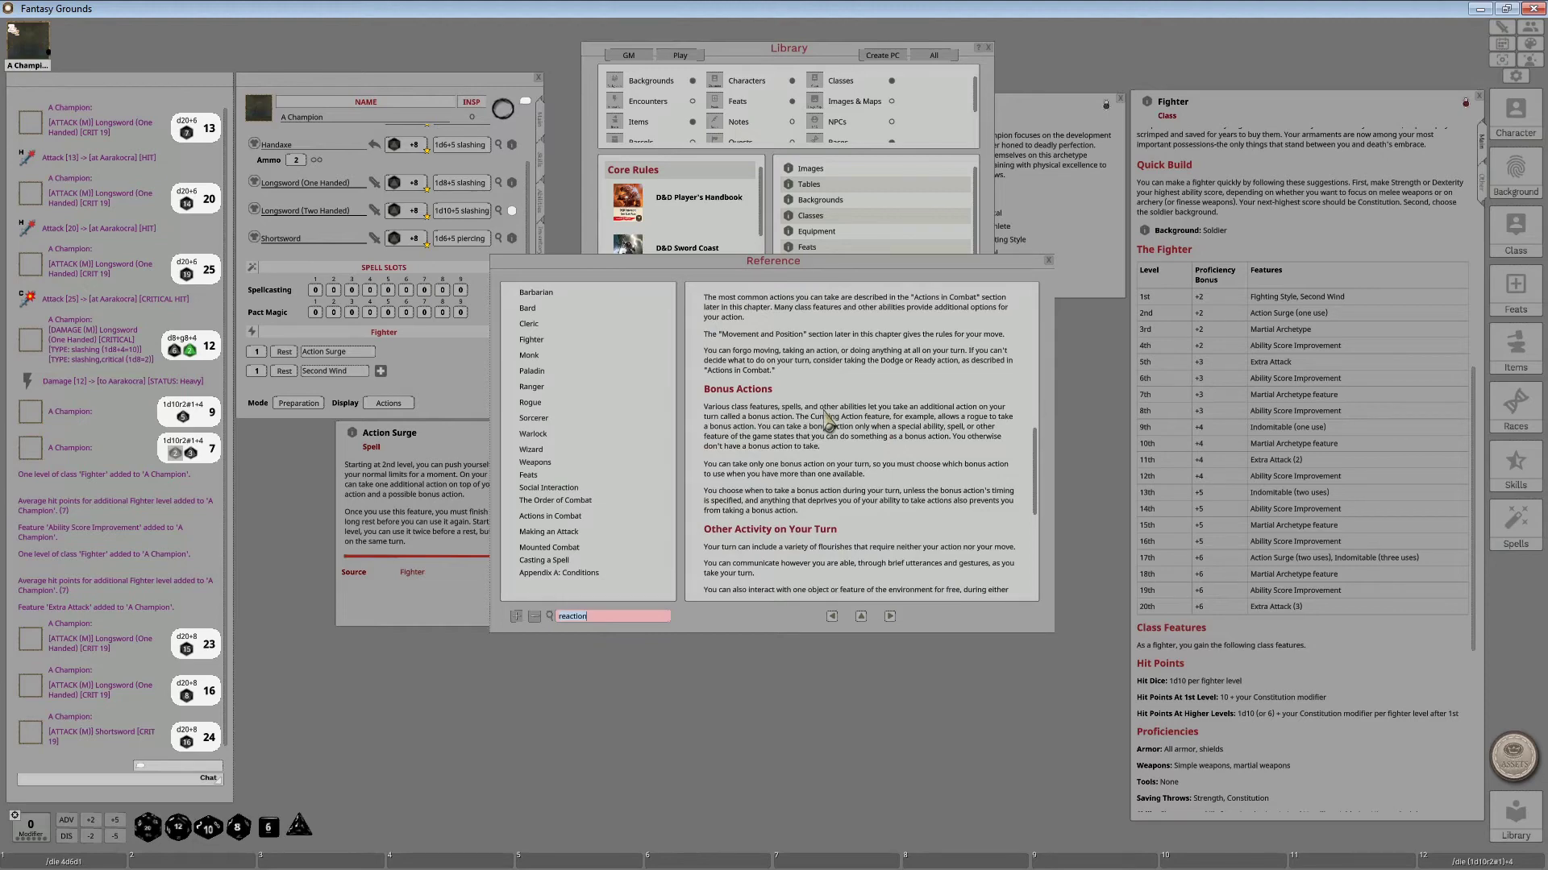
pyautogui.scroll(-5, 827, 420)
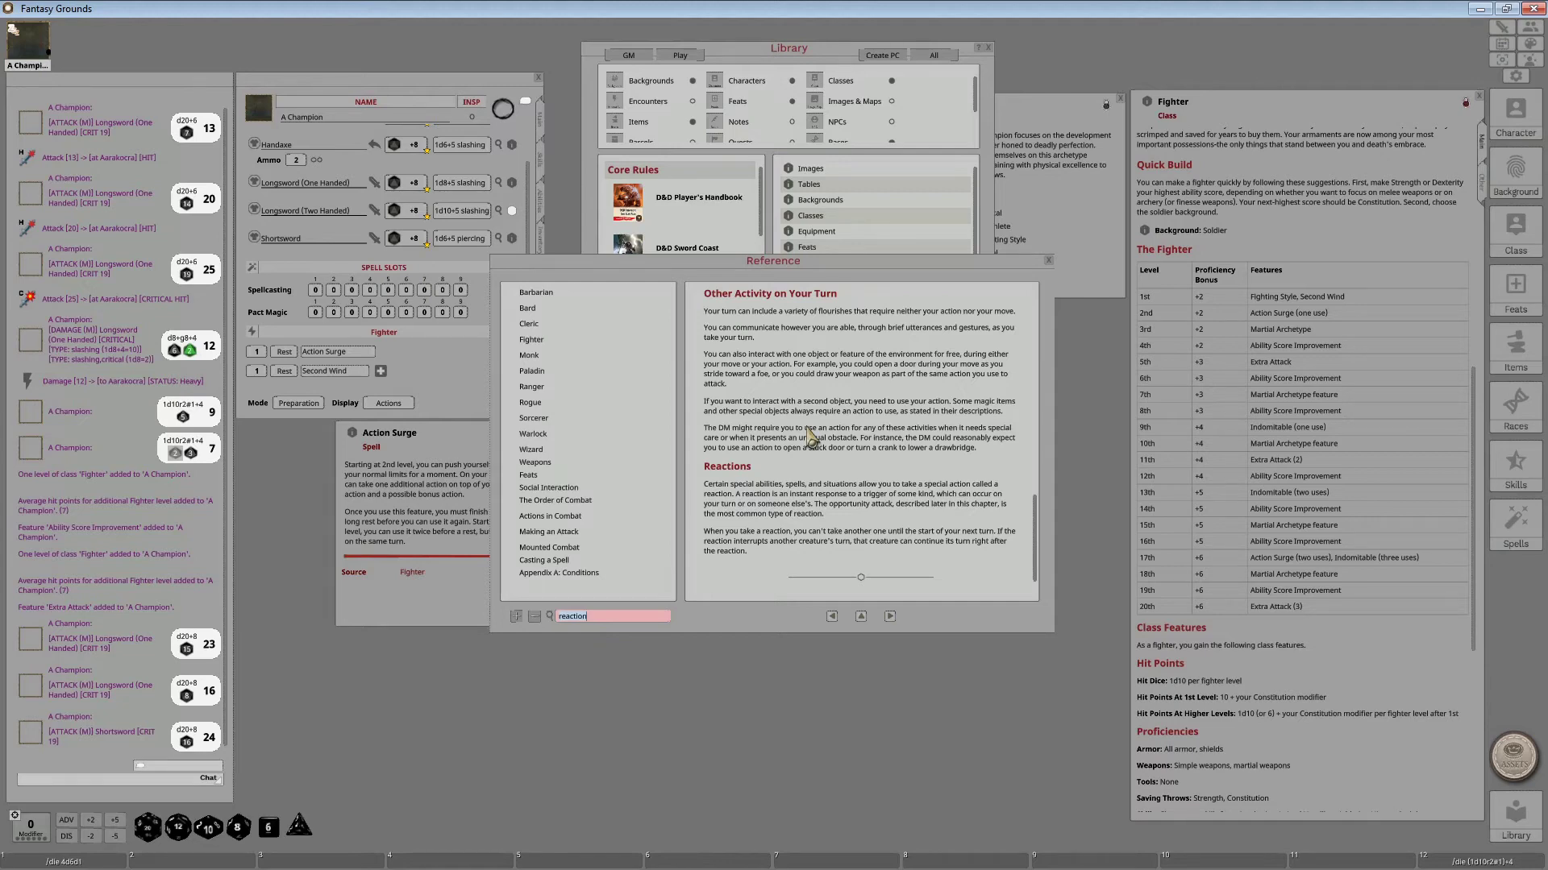
pyautogui.scroll(2, 811, 438)
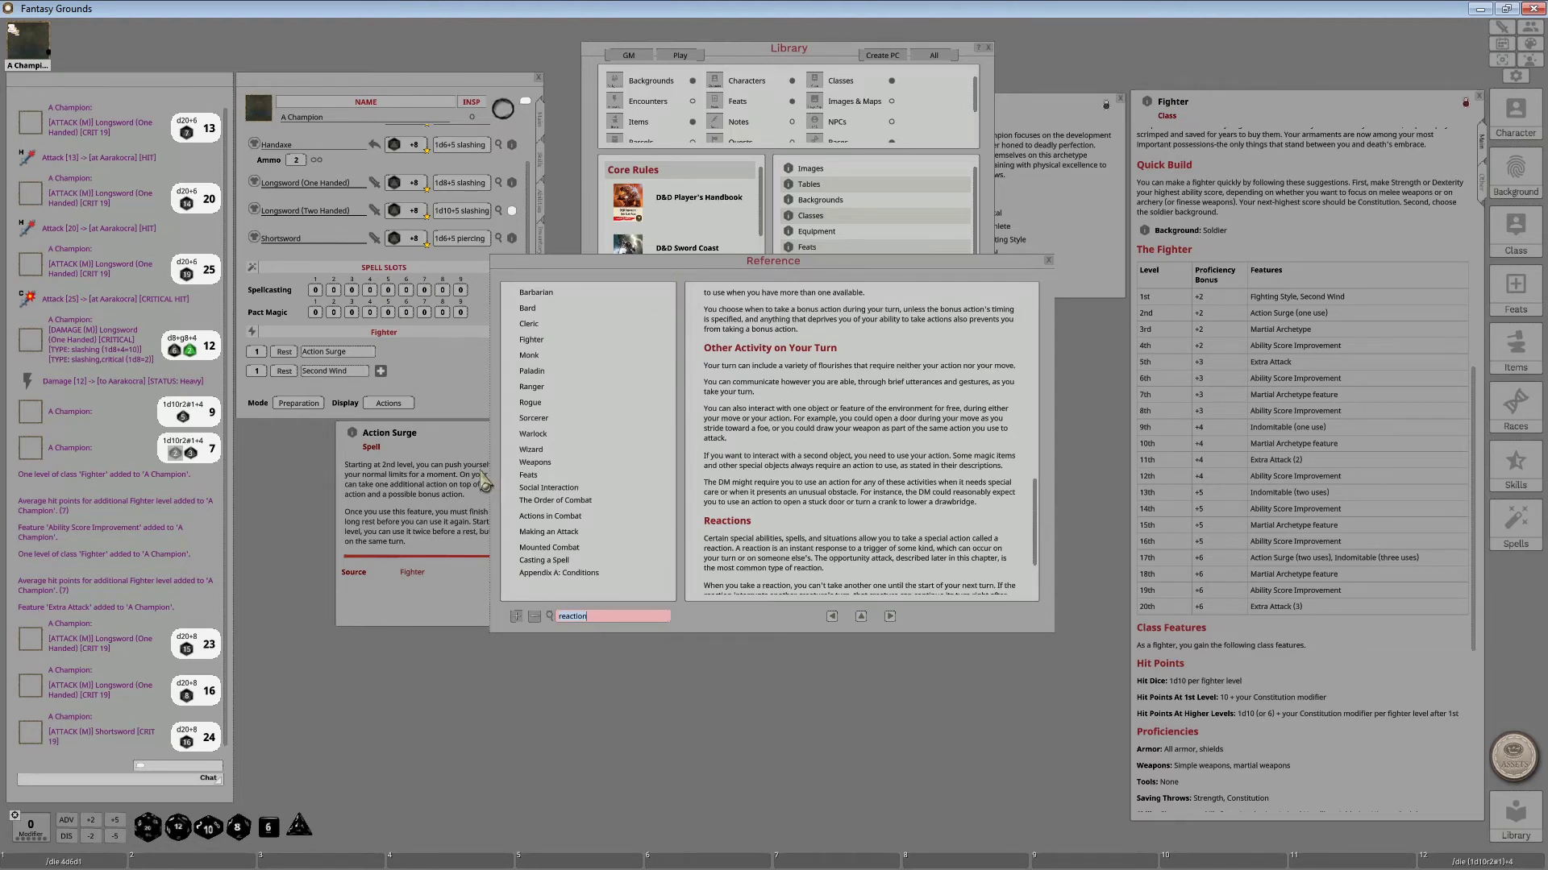
pyautogui.click(1048, 260)
pyautogui.click(988, 48)
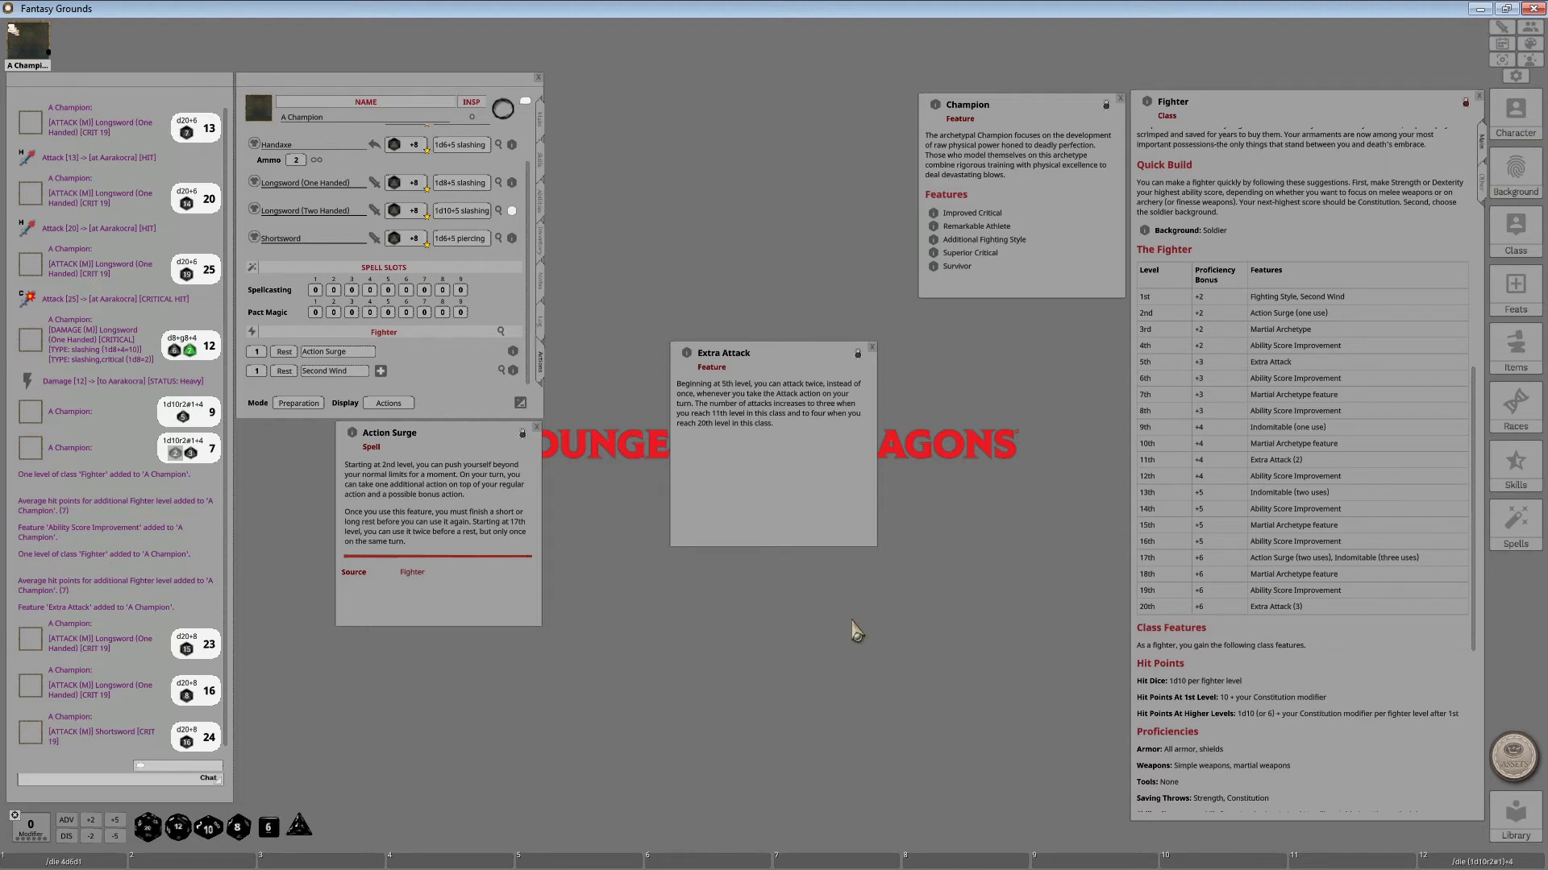
# - Reopen the D&D Player's Handbook reference manual, search it for "ready", and open the Actions in Combat page
pyautogui.click(1517, 831)
pyautogui.click(671, 203)
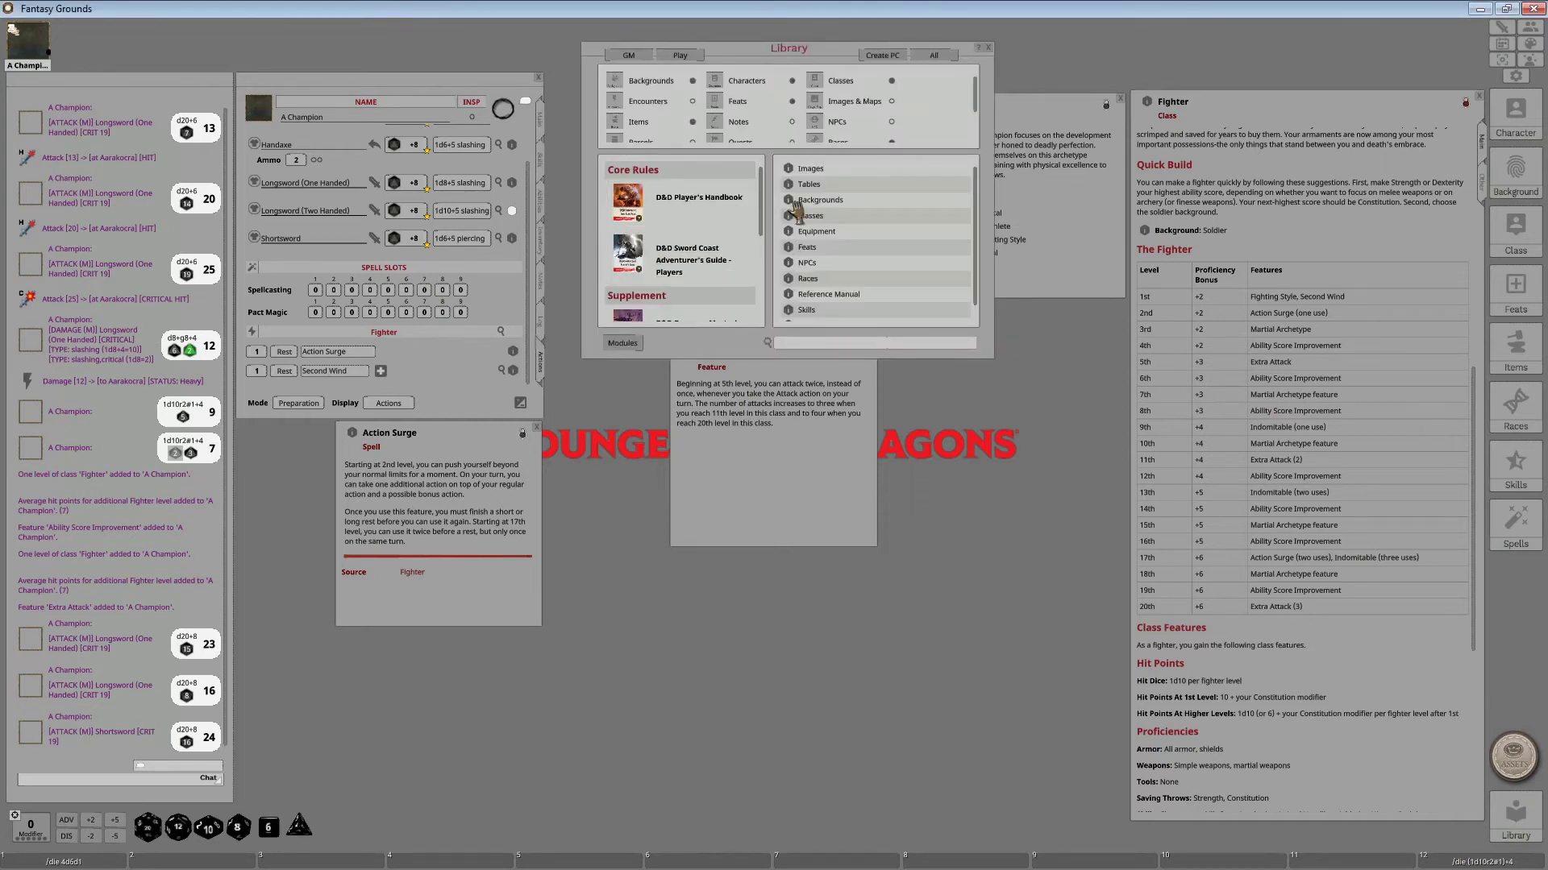
pyautogui.click(818, 299)
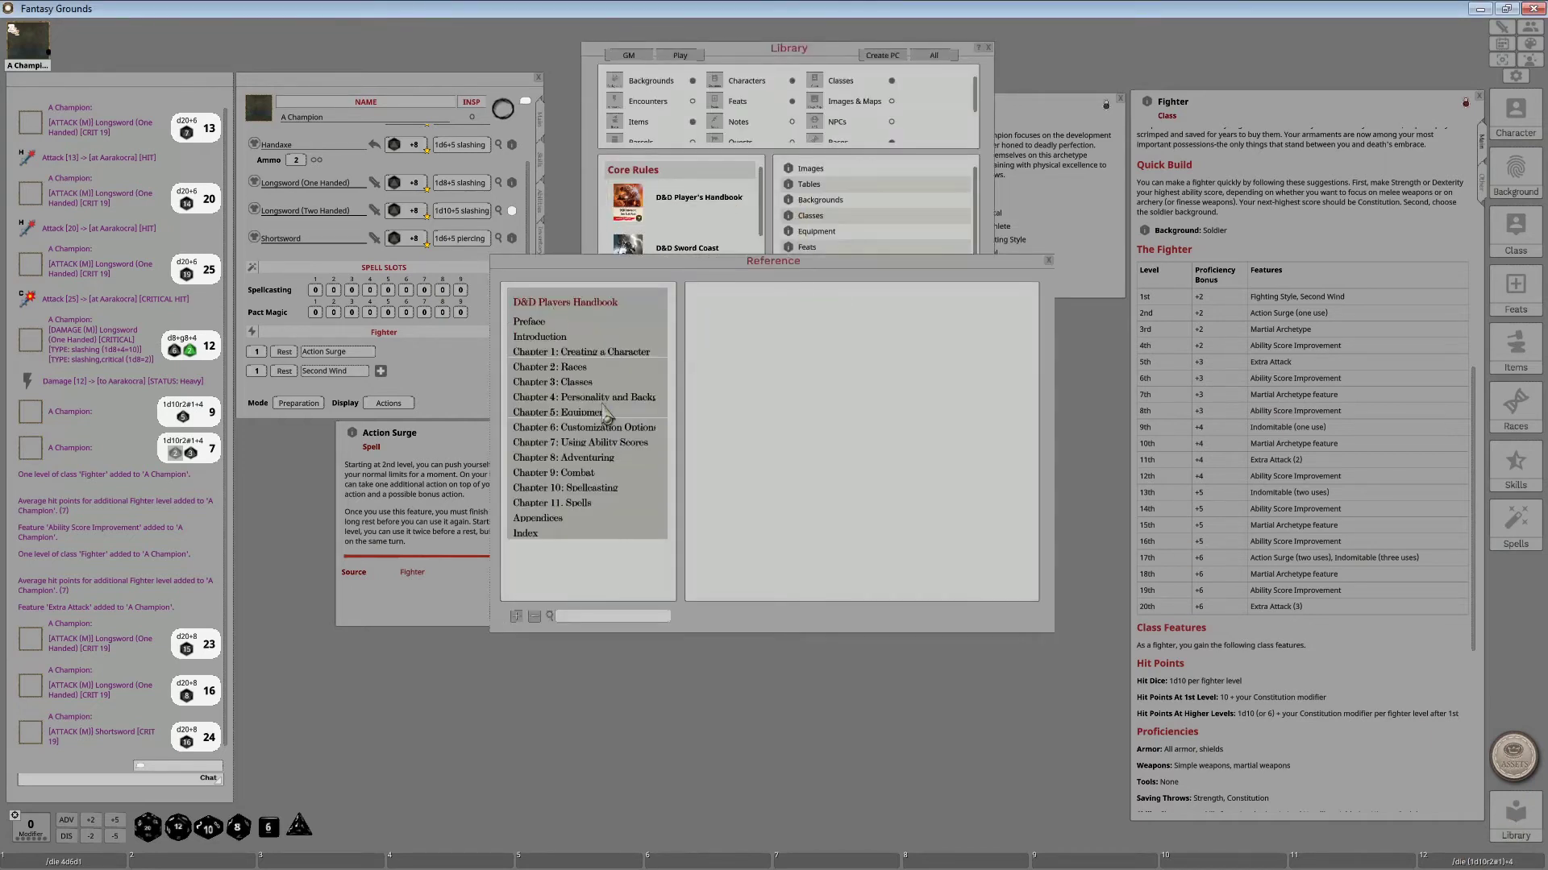
pyautogui.click(594, 616)
pyautogui.write('ready')
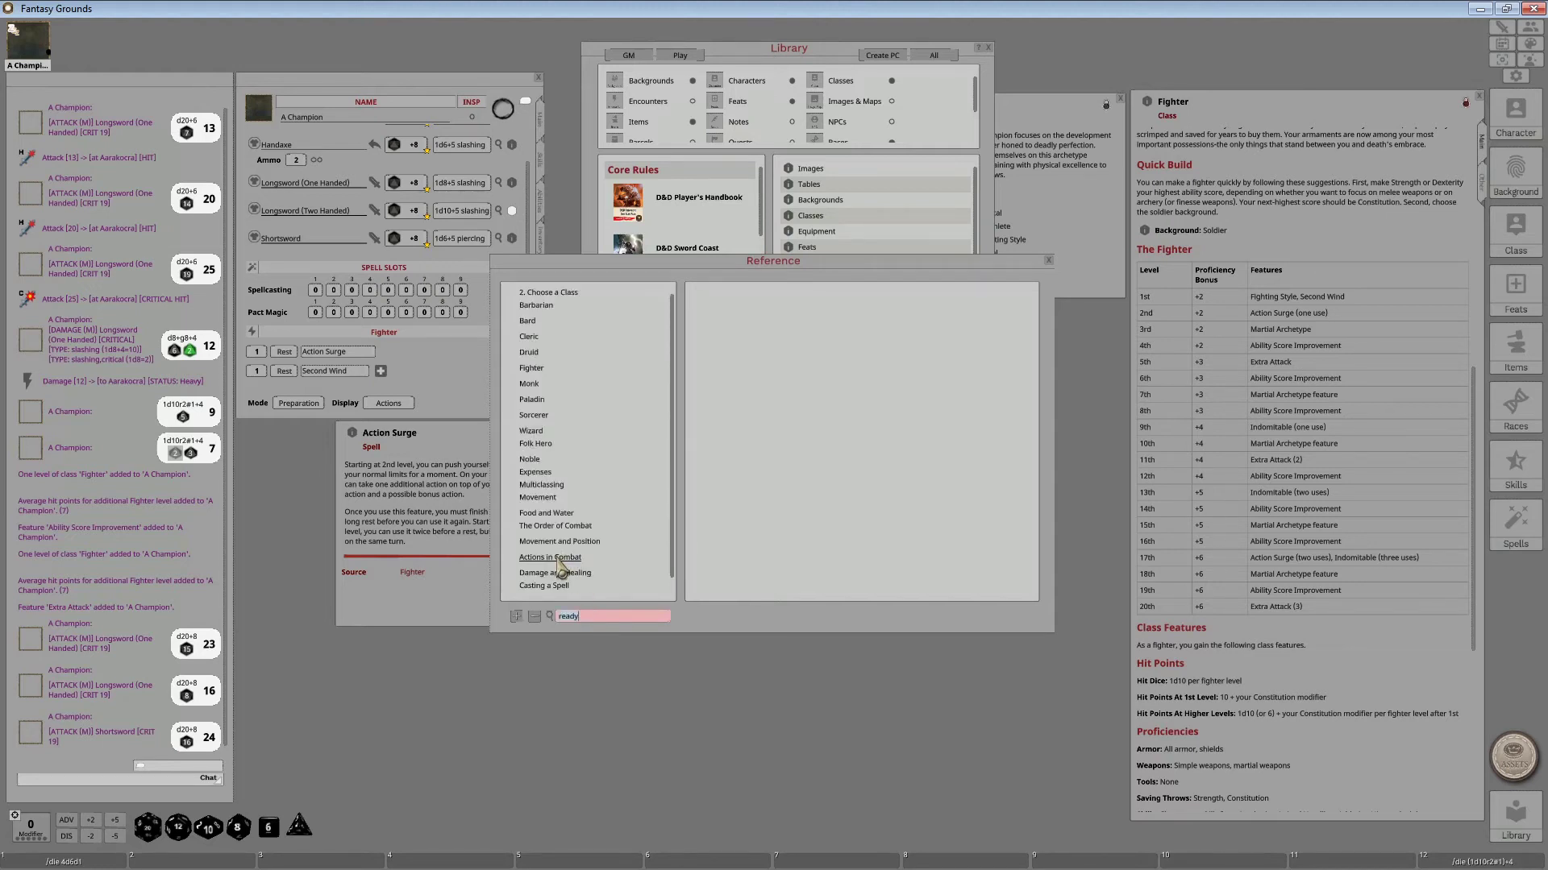
pyautogui.click(560, 558)
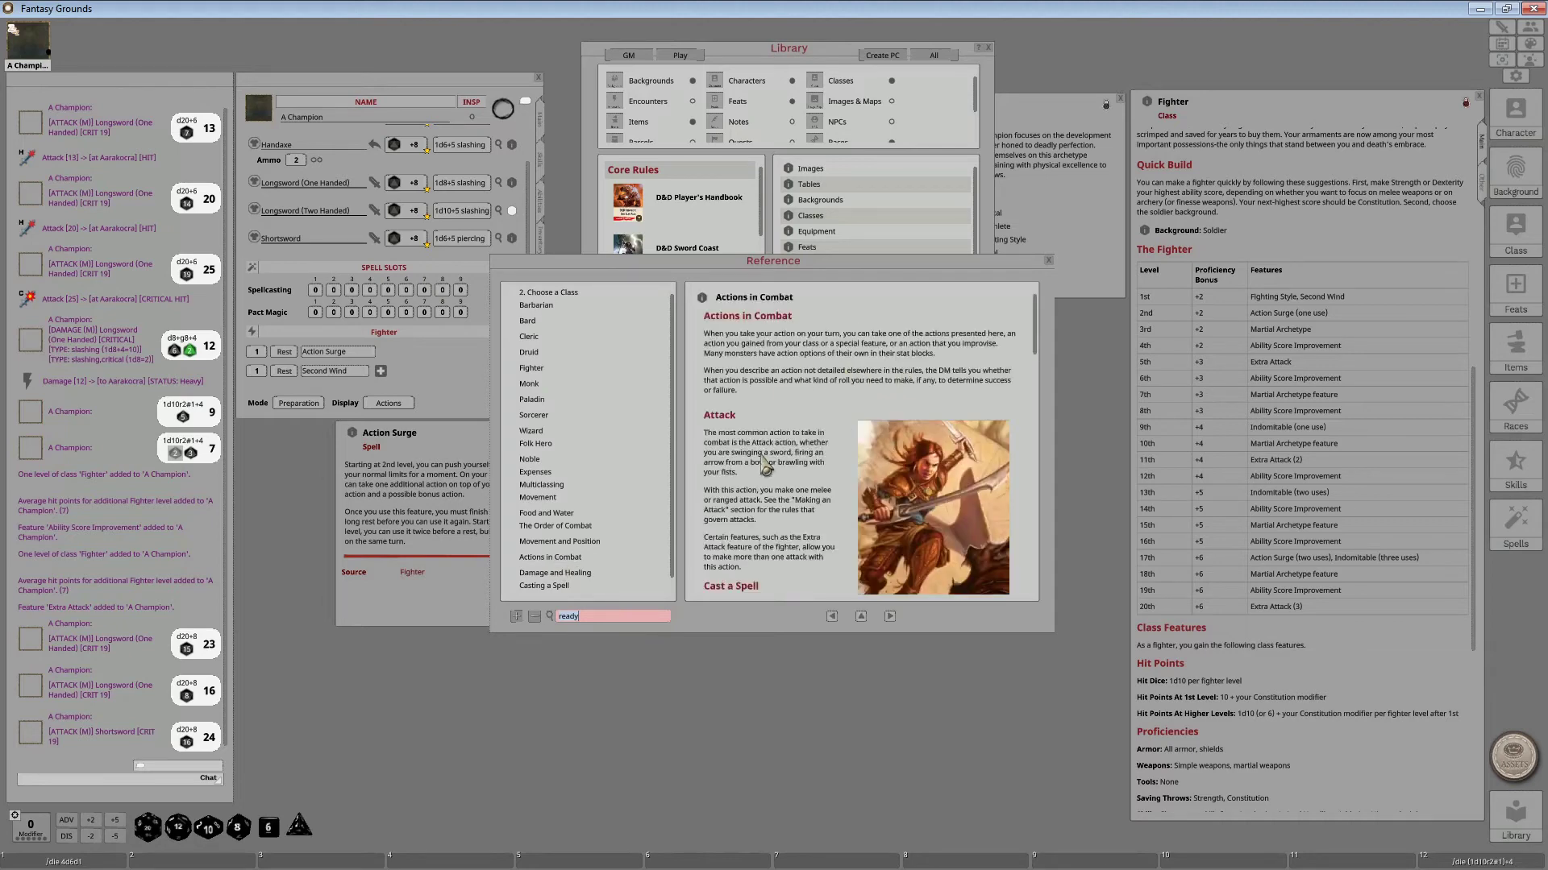
# - Read the Attack, Cast a Spell and Dash actions on the Actions in Combat page and enlarge the reference window downward
pyautogui.scroll(-1, 806, 414)
pyautogui.scroll(1, 806, 416)
pyautogui.scroll(-5, 777, 355)
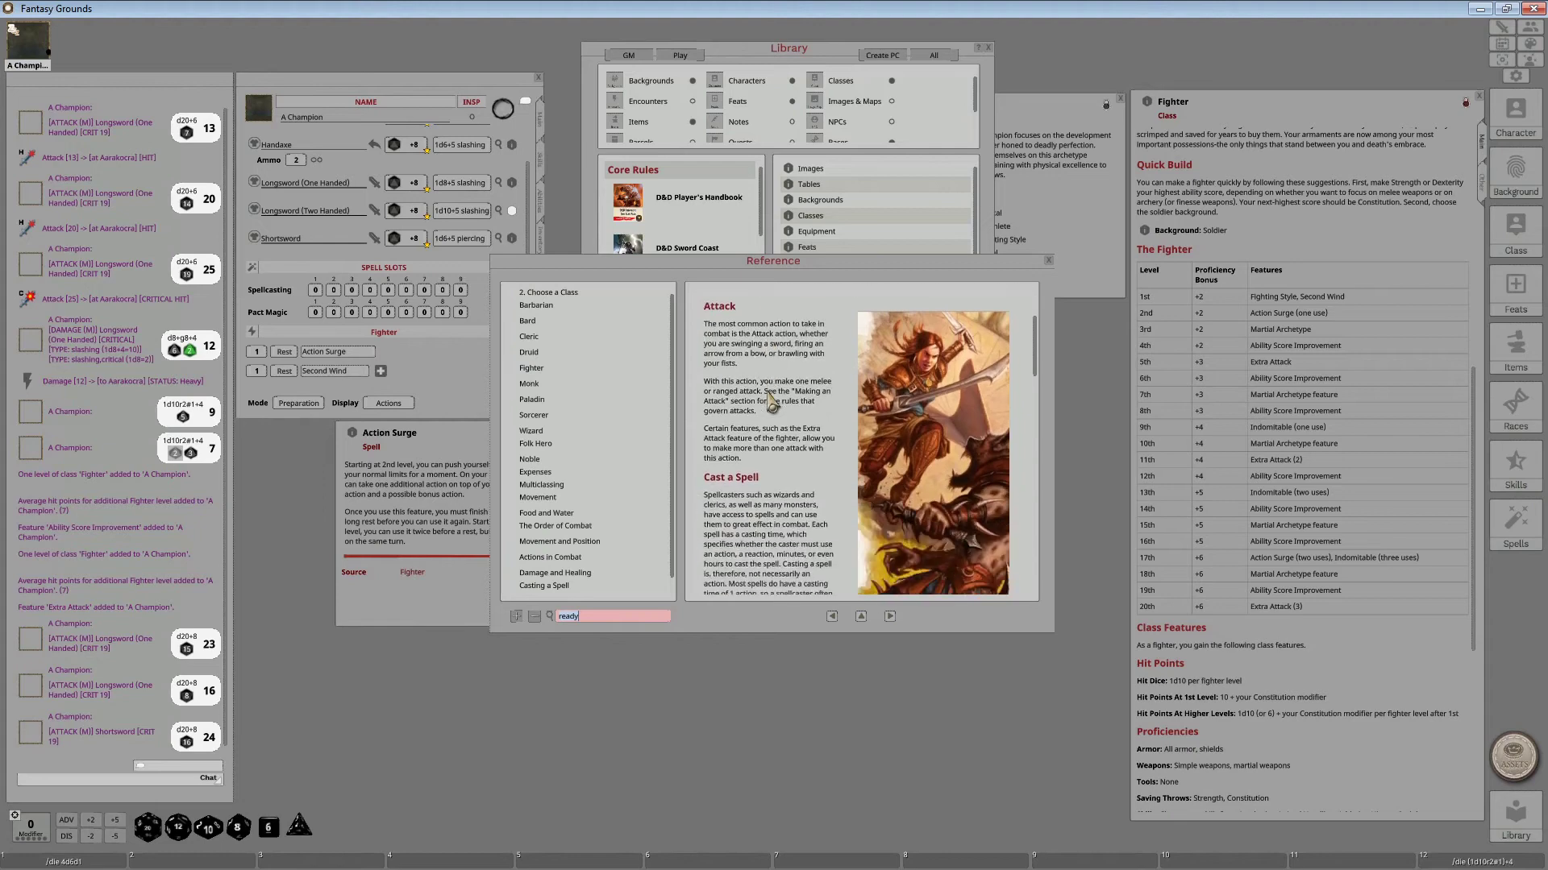
pyautogui.scroll(-7, 771, 401)
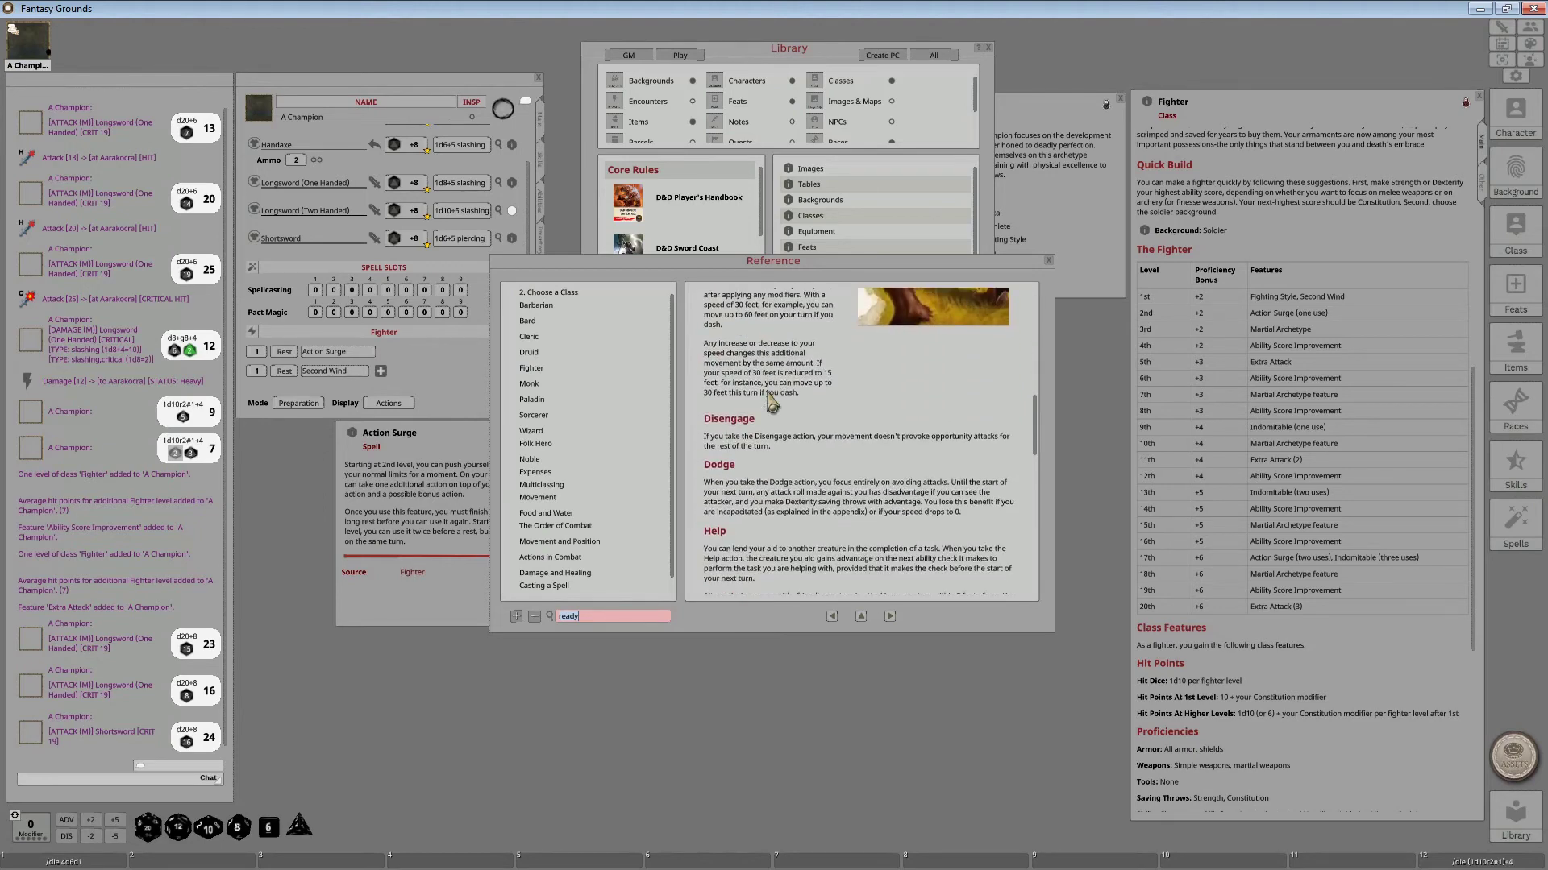
pyautogui.scroll(3, 771, 401)
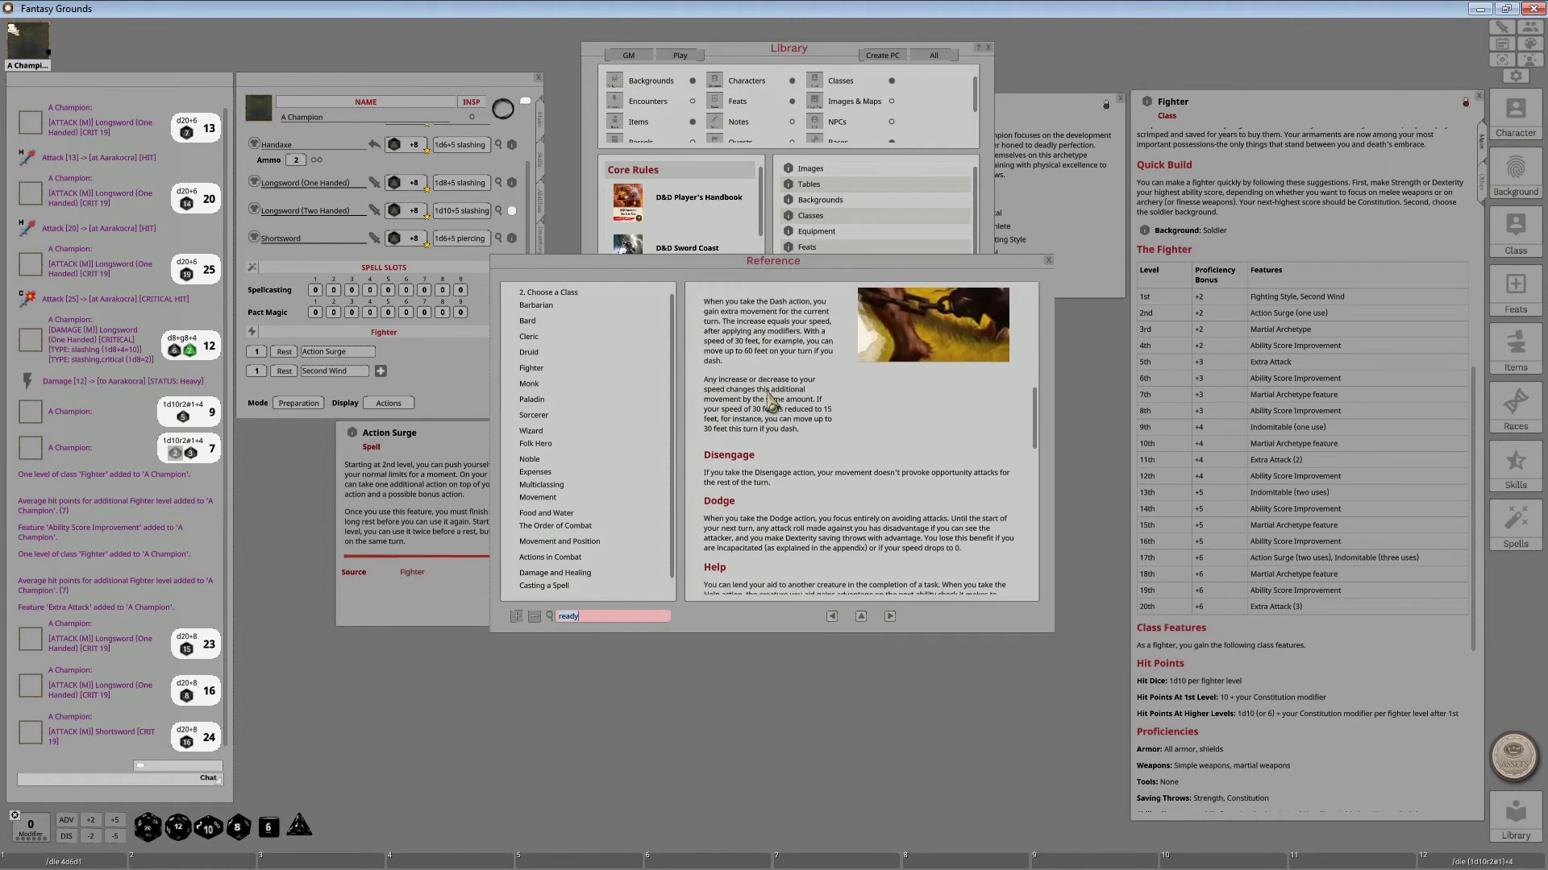
pyautogui.moveTo(768, 641); pyautogui.dragTo(786, 802)
pyautogui.scroll(1, 802, 616)
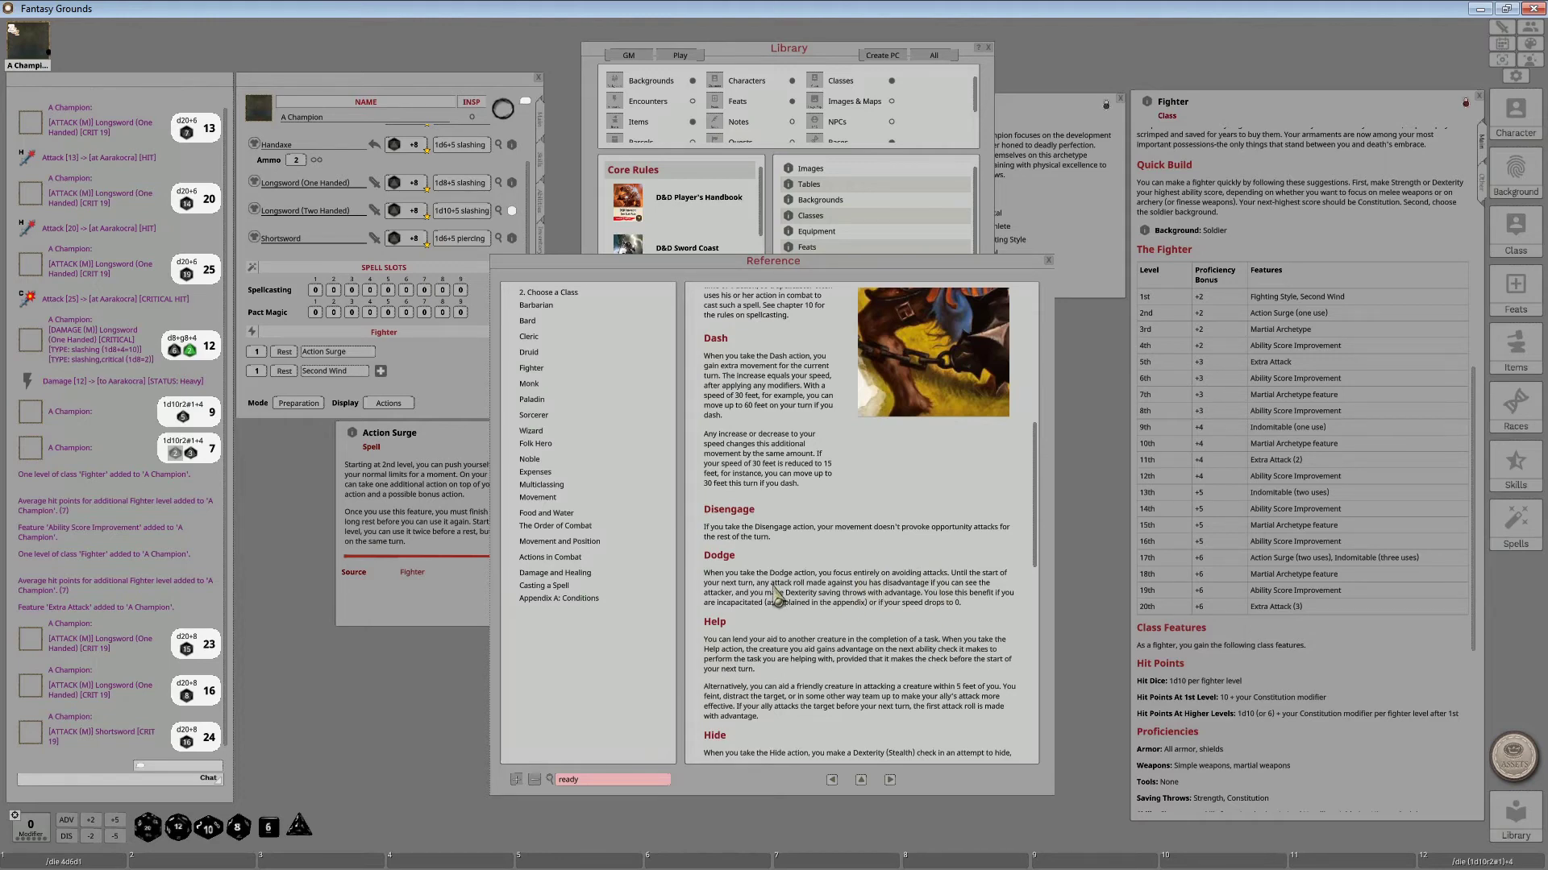
# - Read the remaining combat actions from Disengage to Use an Object, including Ready, and close the reference manual and the library
pyautogui.scroll(-3, 776, 597)
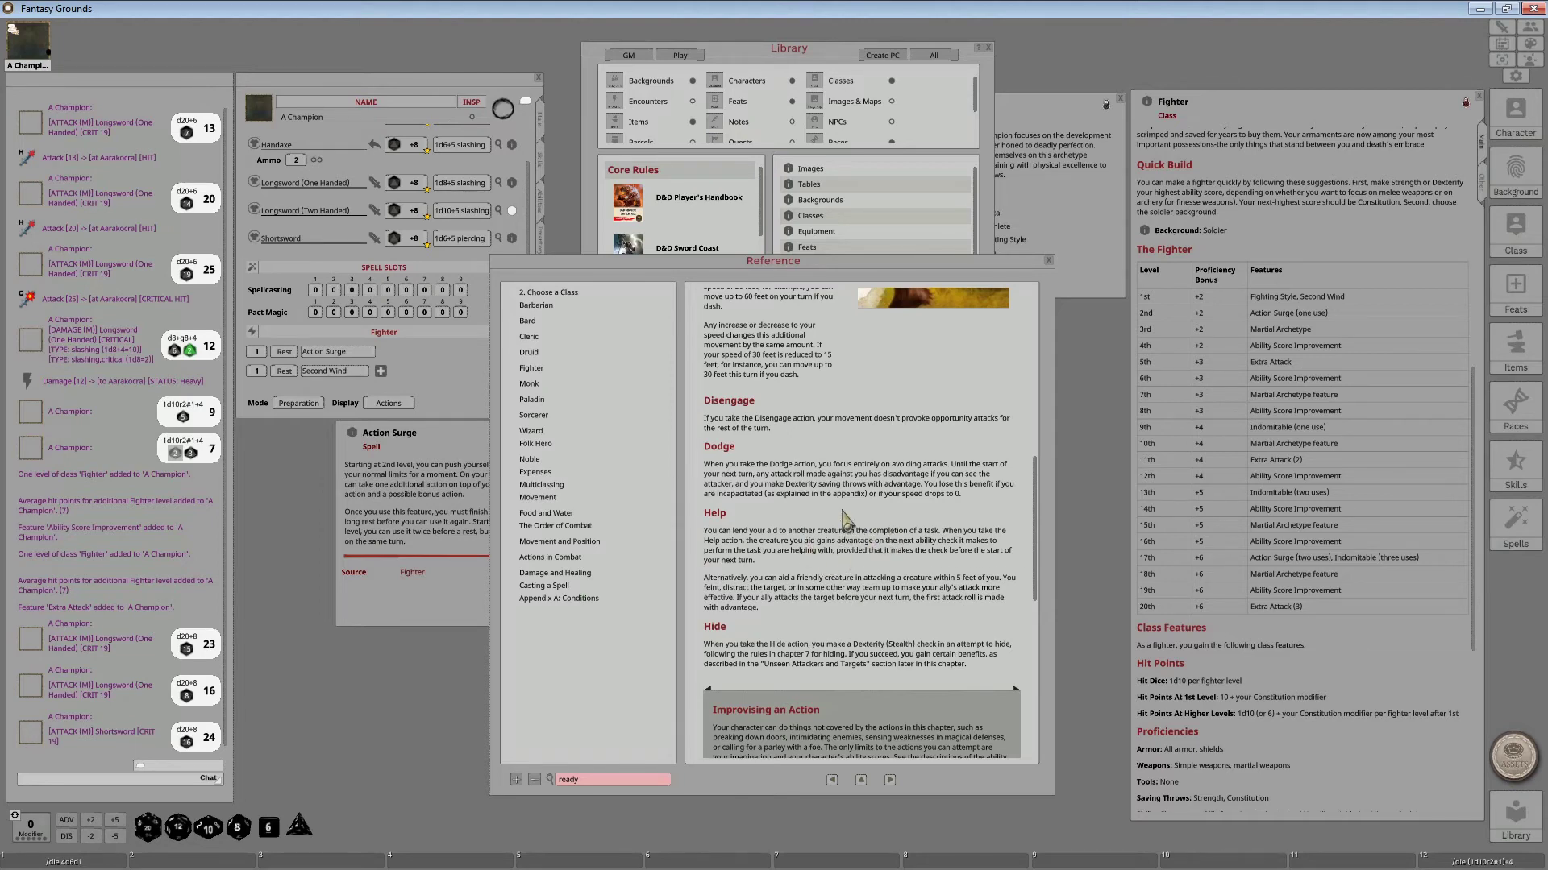
pyautogui.scroll(-2, 842, 548)
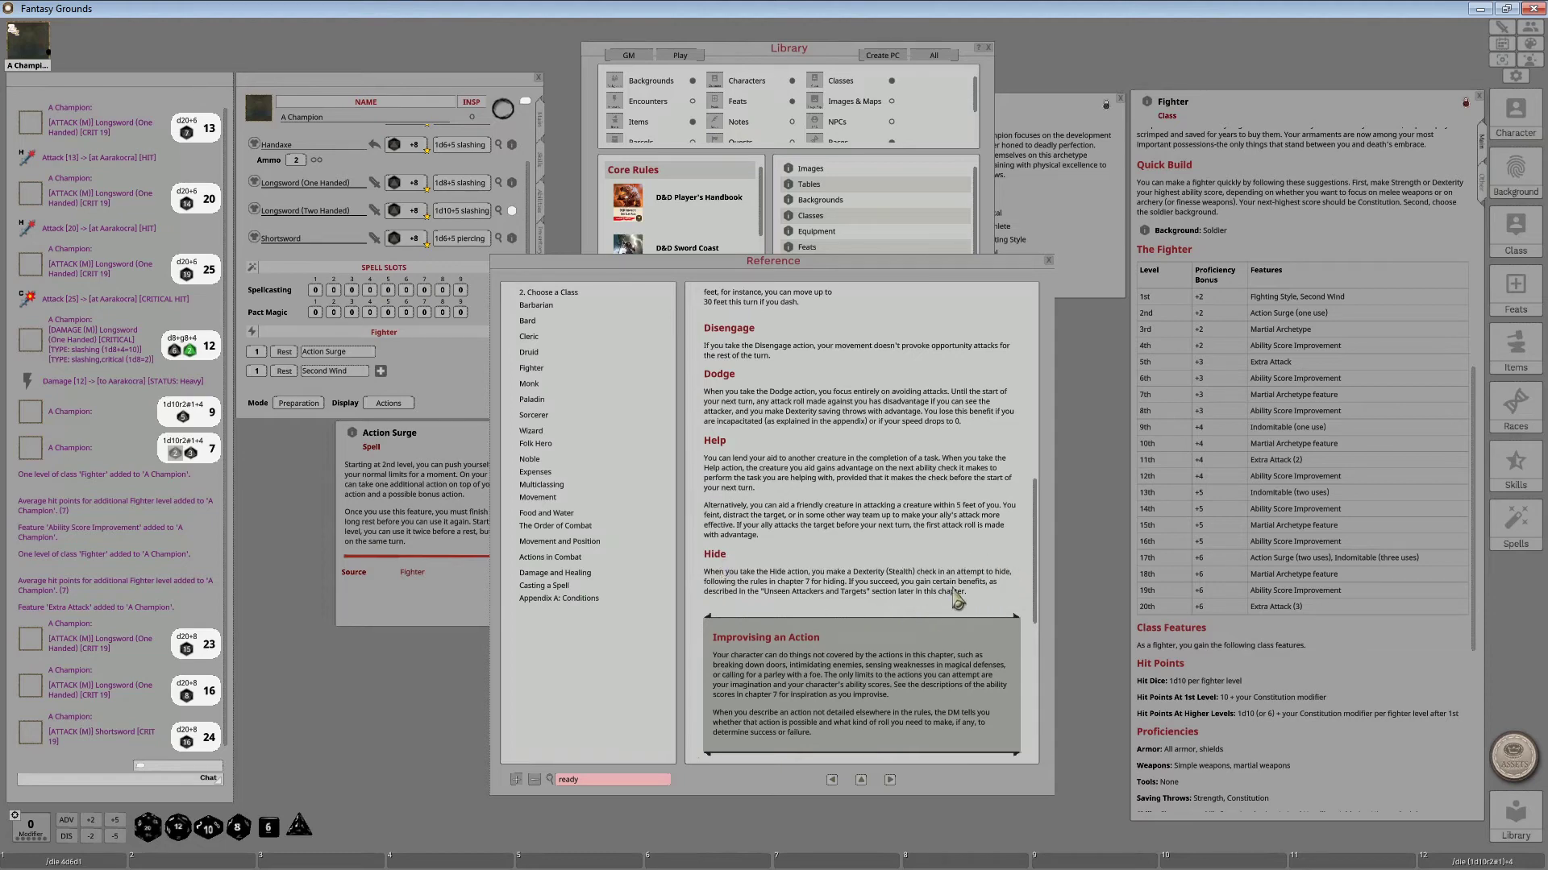
pyautogui.scroll(-3, 957, 600)
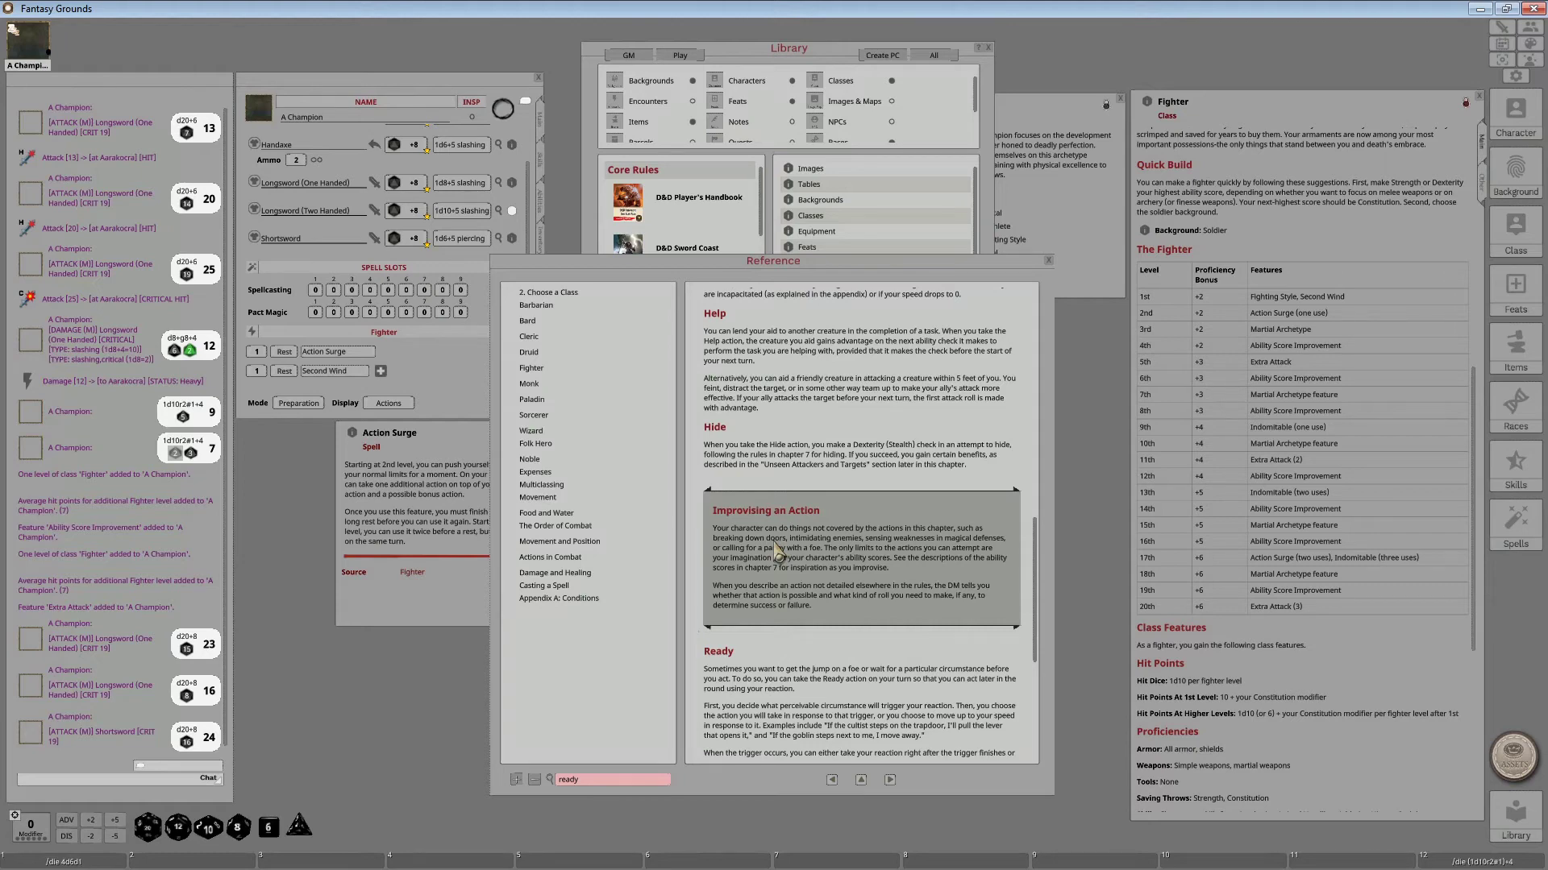
pyautogui.scroll(-3, 778, 552)
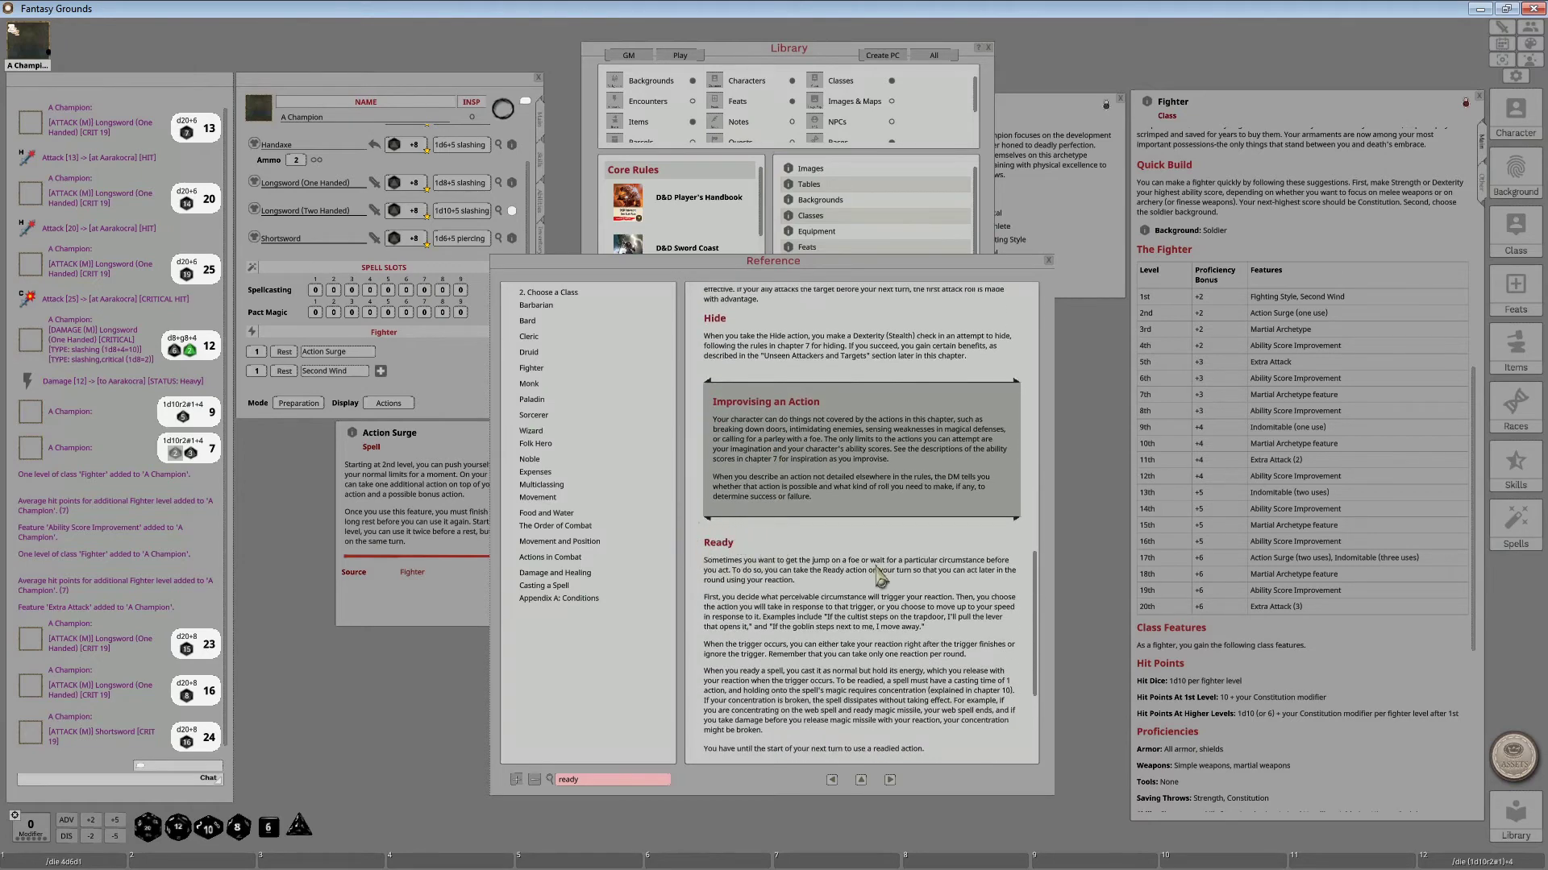
pyautogui.scroll(-2, 882, 579)
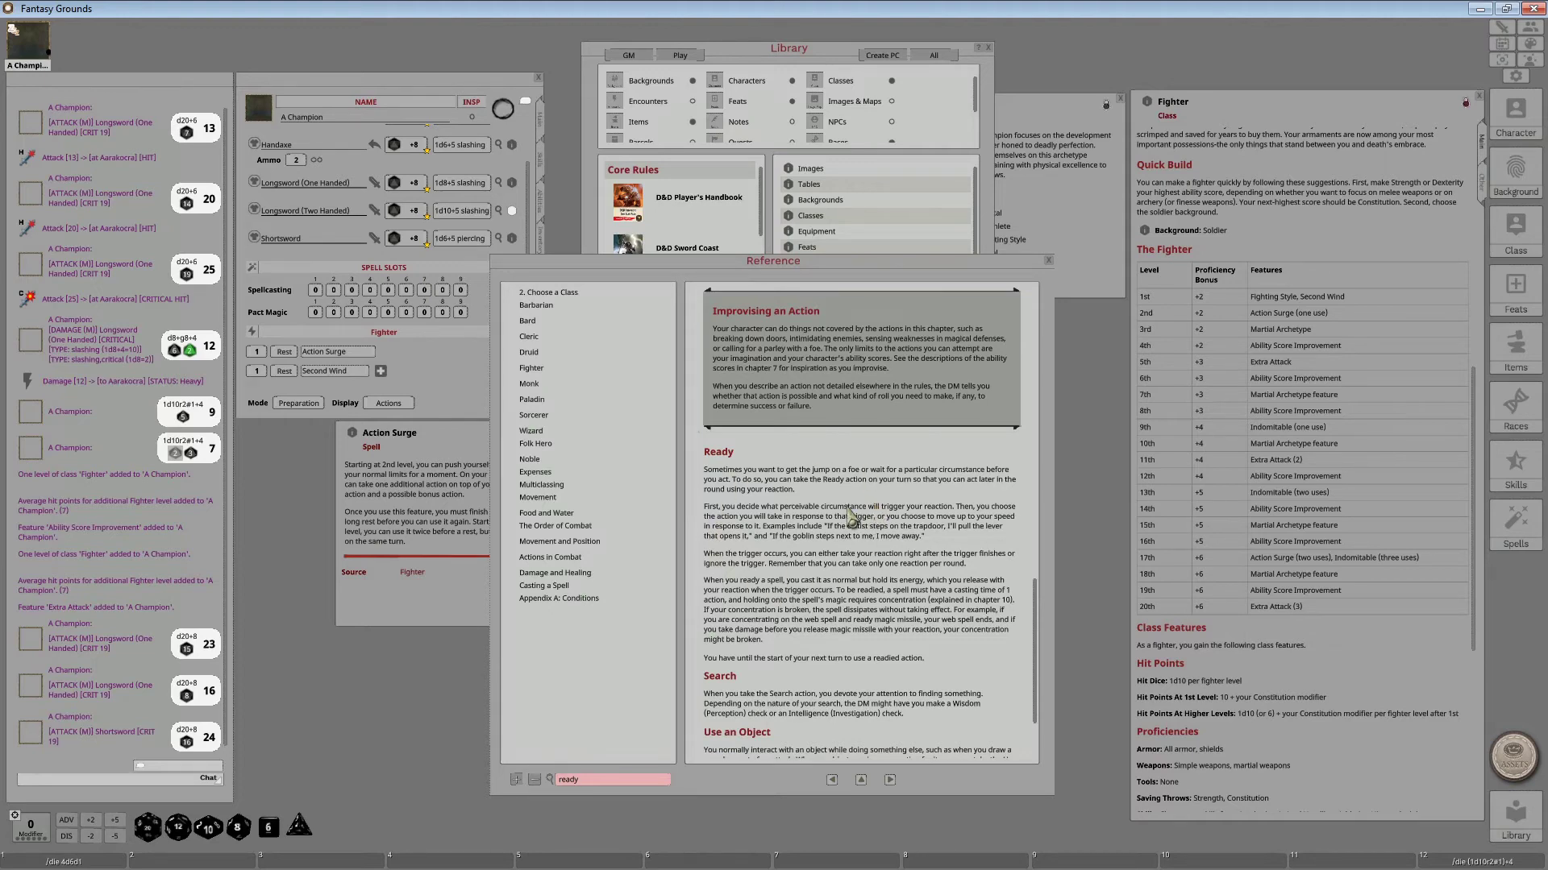
pyautogui.scroll(-3, 806, 564)
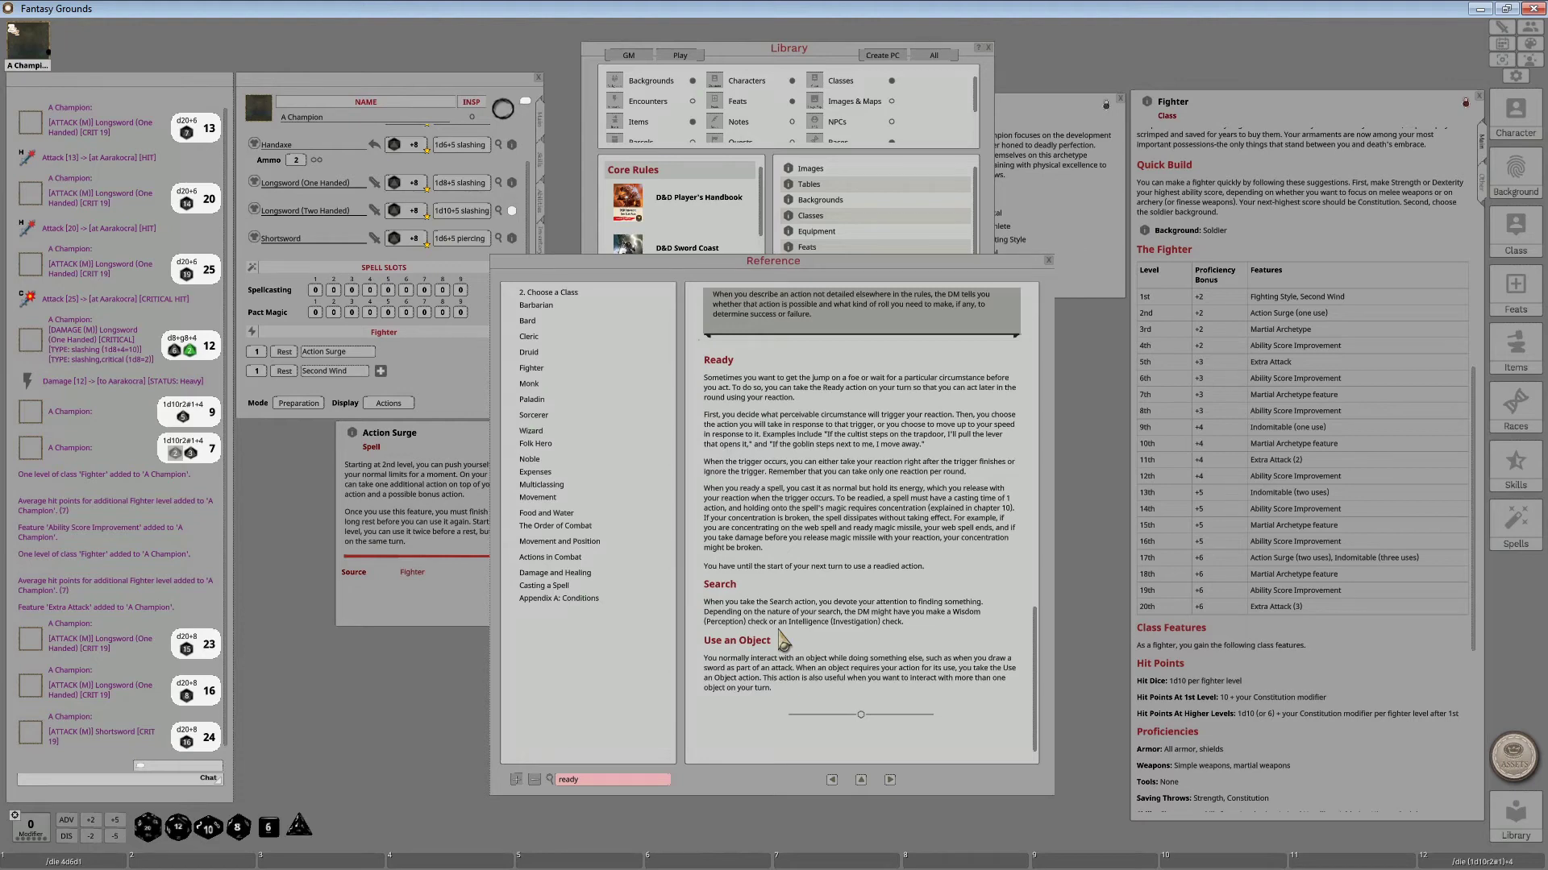
pyautogui.click(1049, 262)
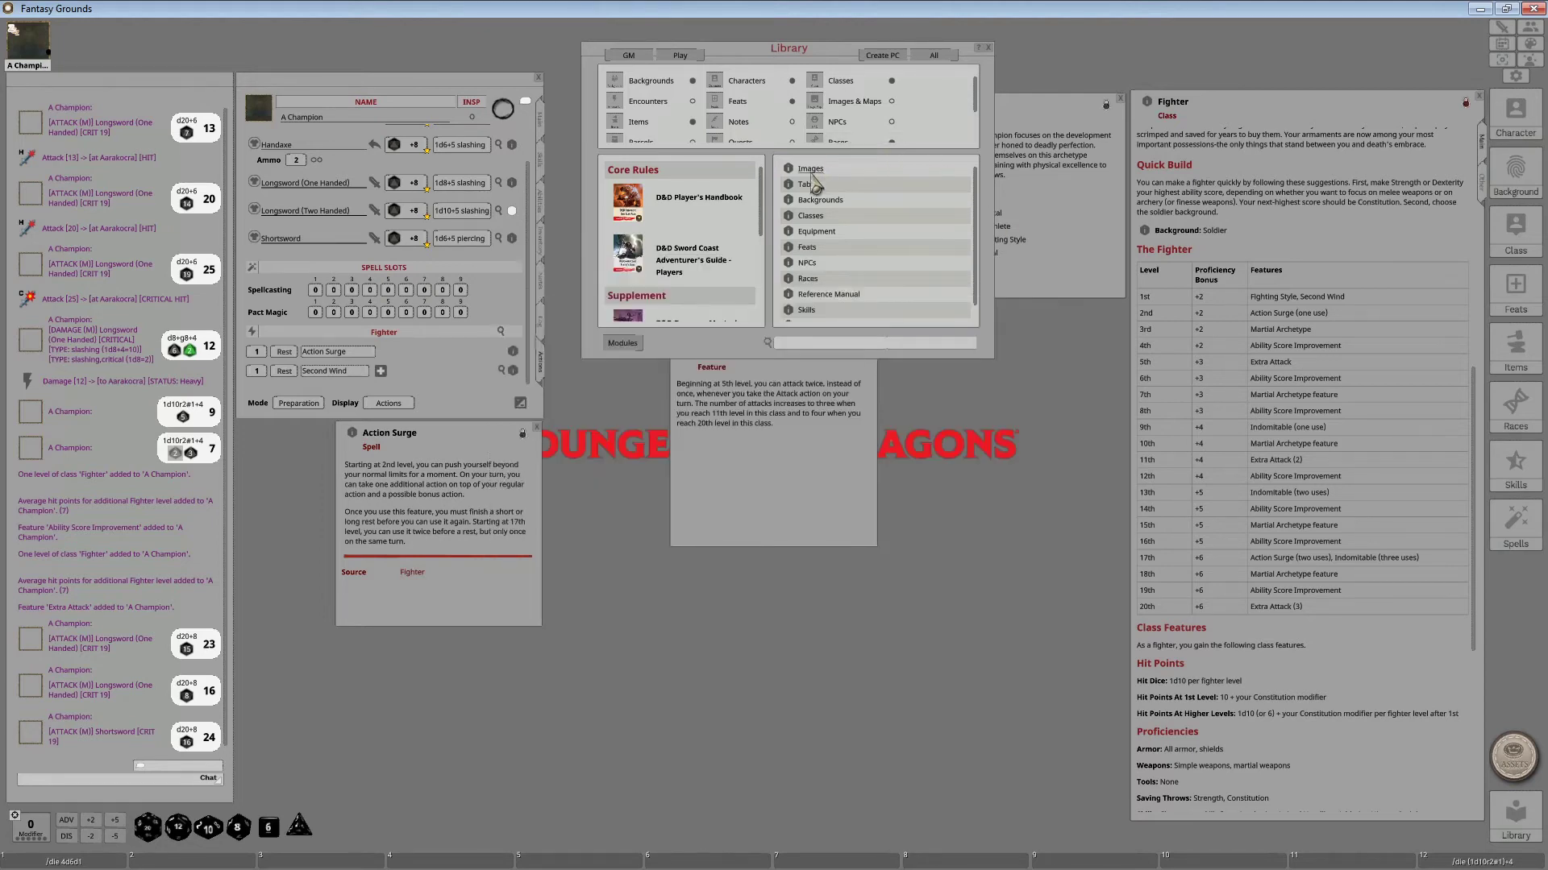
pyautogui.click(988, 48)
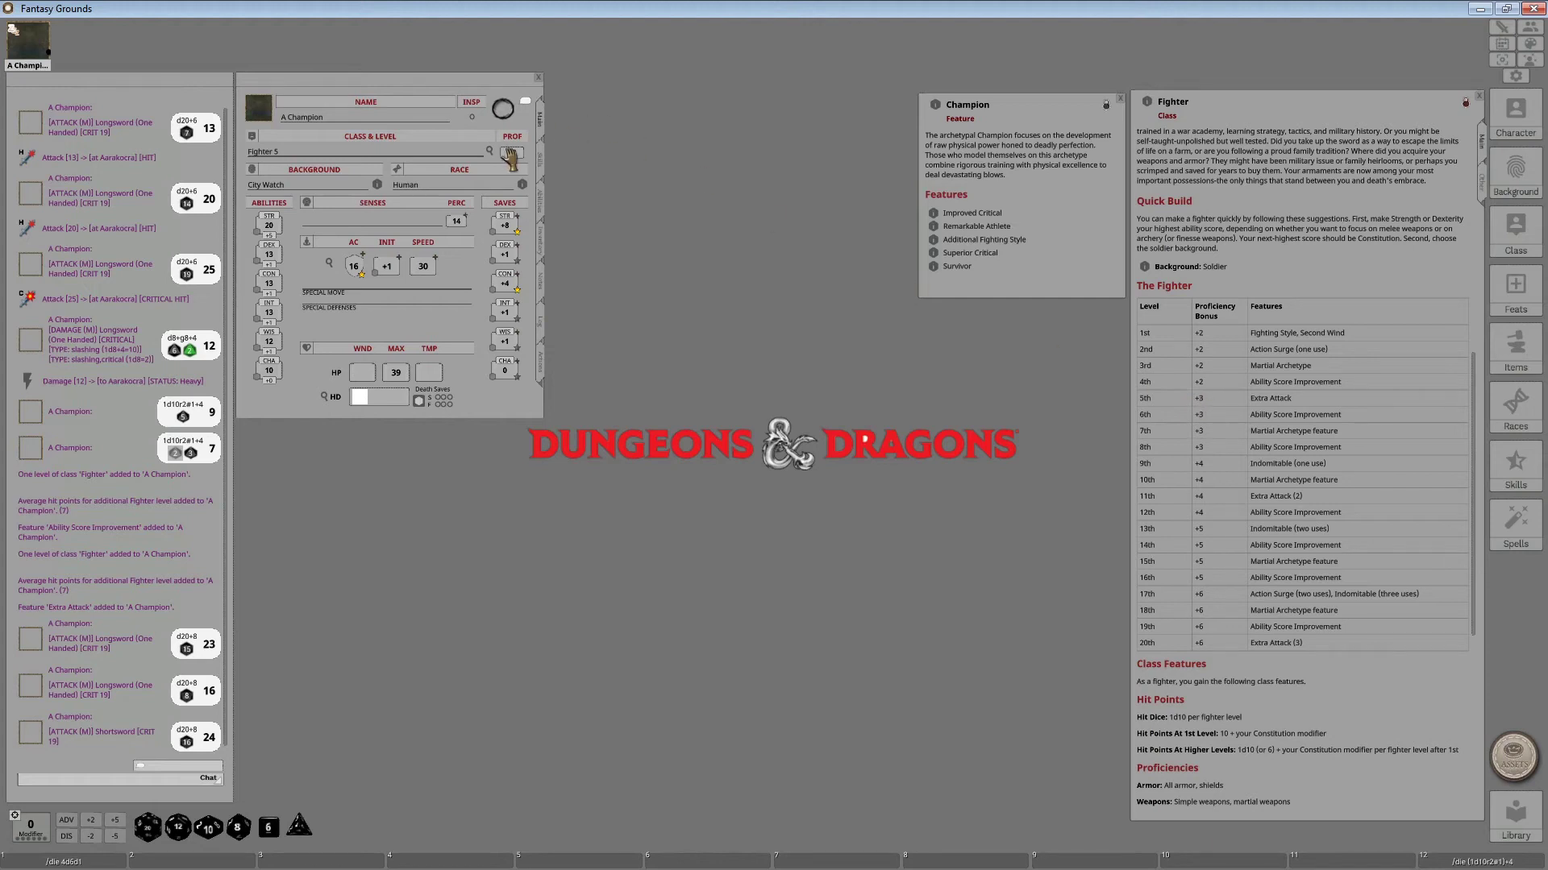
# - Check the character's skills and raise the character to Fighter level 6
pyautogui.click(545, 164)
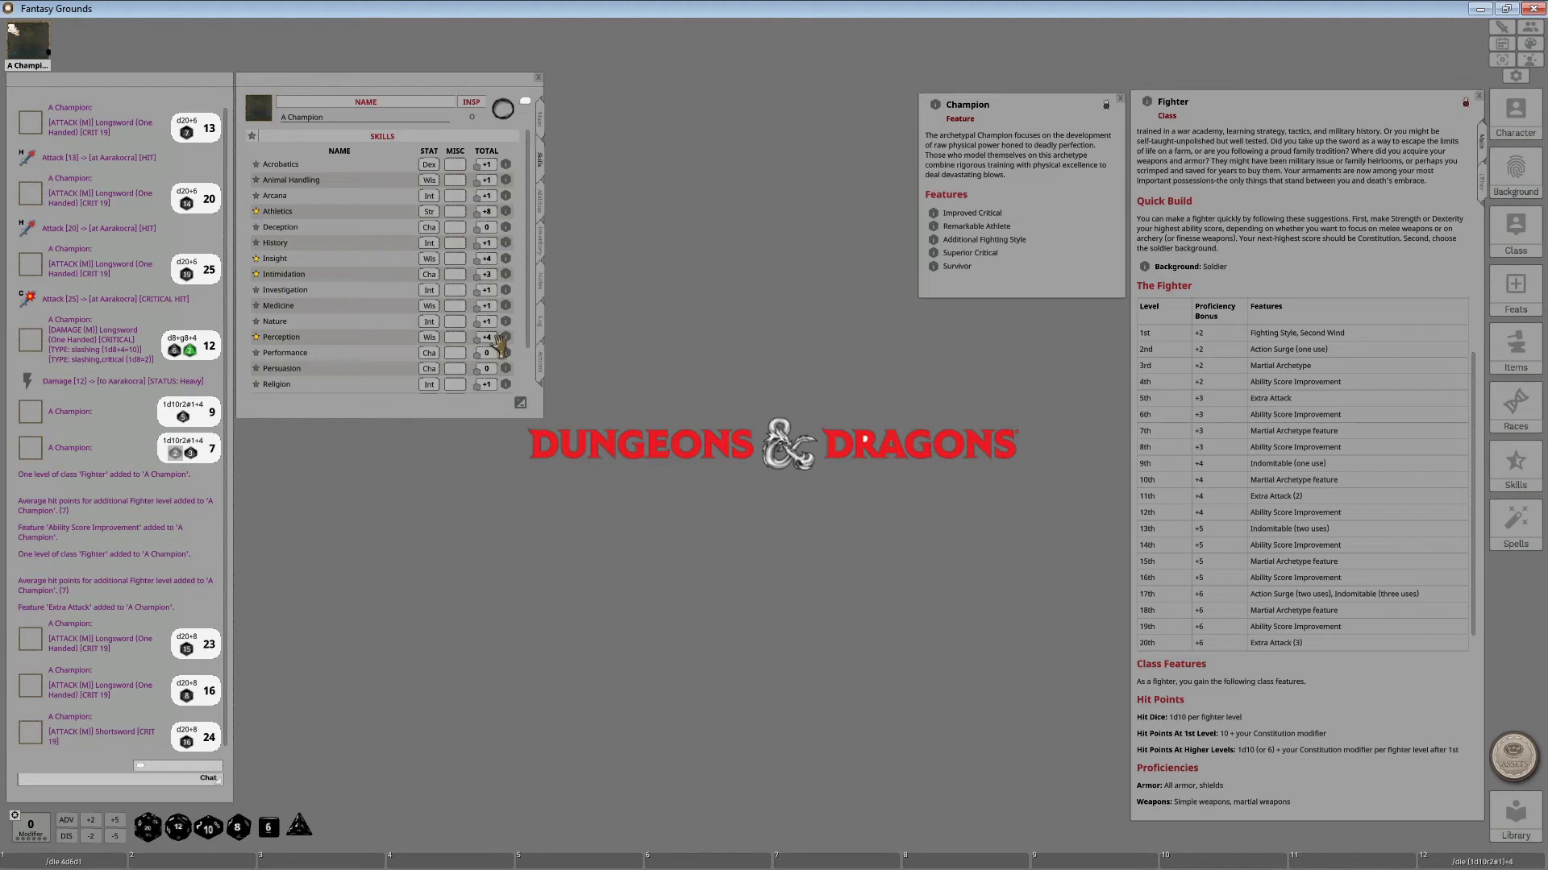
pyautogui.click(544, 127)
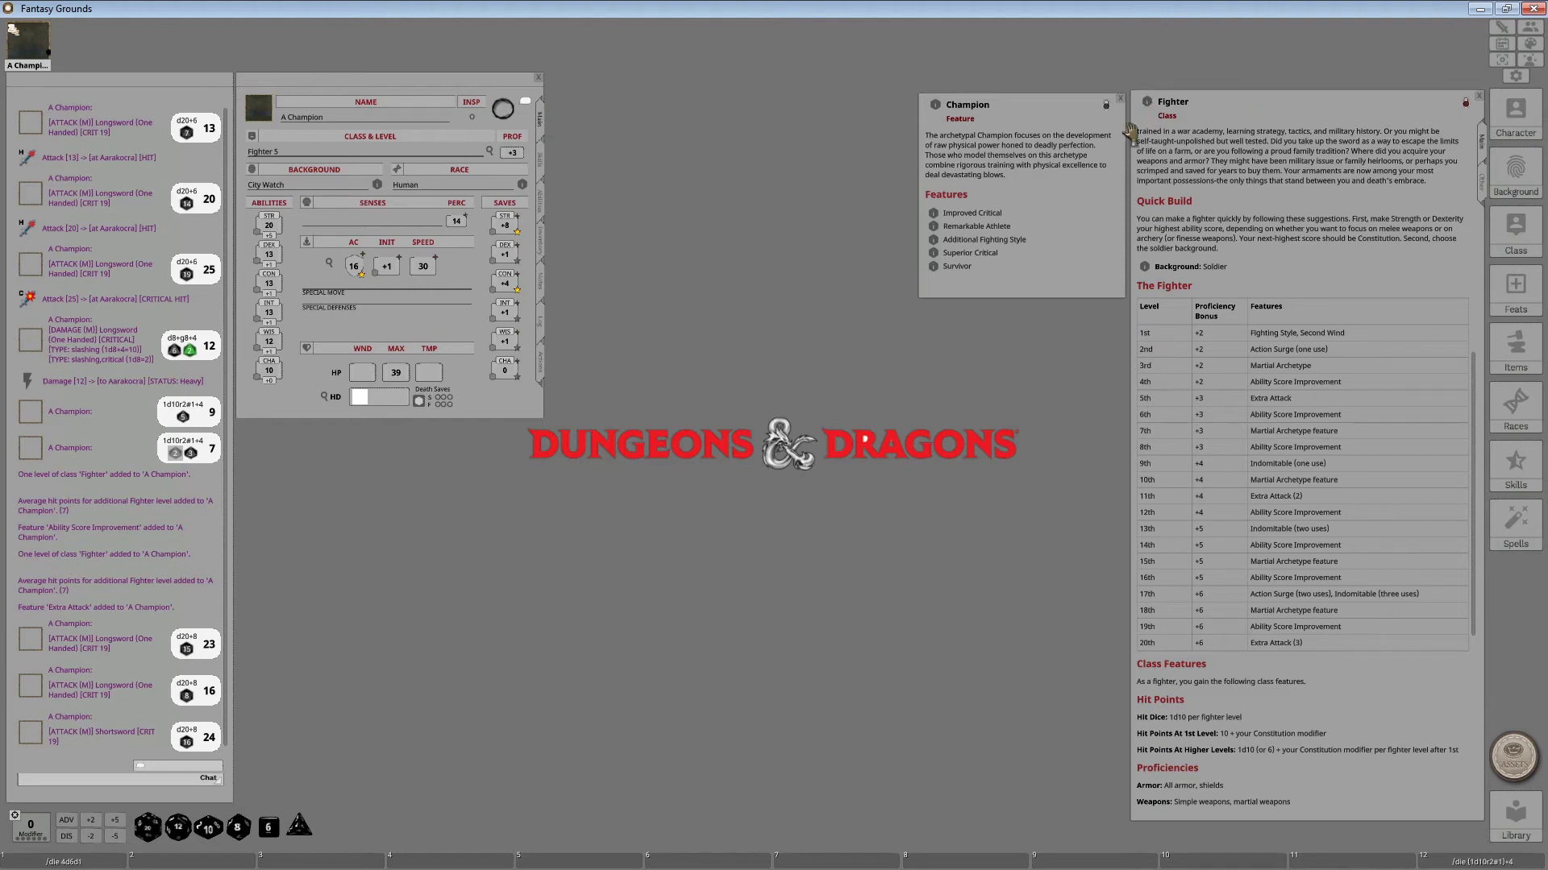
pyautogui.moveTo(288, 188); pyautogui.dragTo(284, 154)
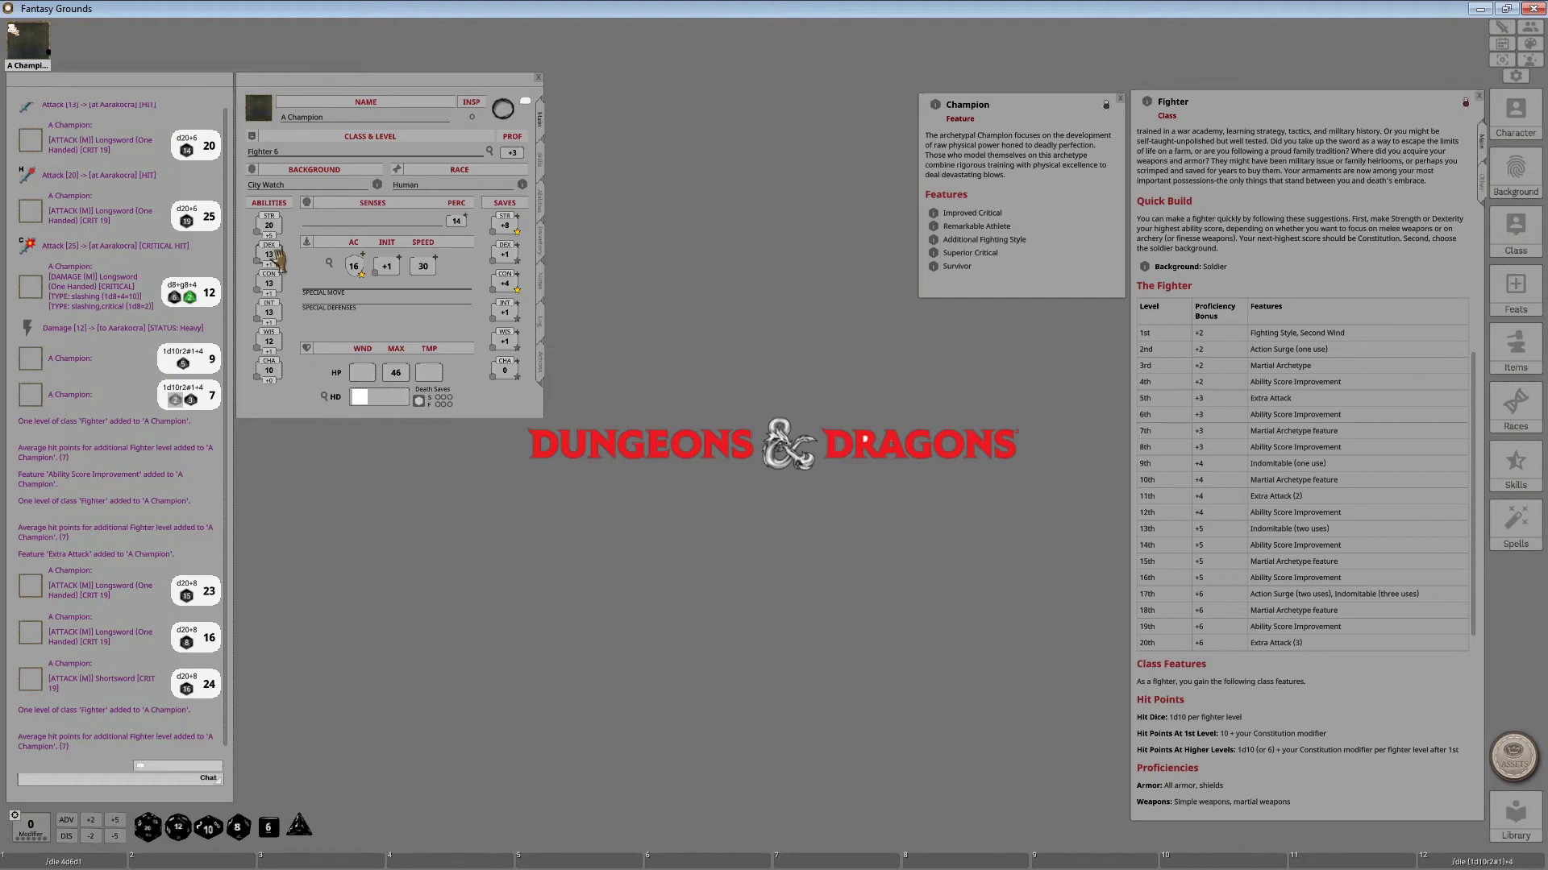
# - Set Dexterity and Constitution to 14 and maximum hit points to 52, and check the initiative and armor calculation
pyautogui.scroll(1, 276, 257)
pyautogui.scroll(1, 284, 292)
pyautogui.scroll(1, 274, 256)
pyautogui.scroll(-1, 275, 287)
pyautogui.write('52')
pyautogui.scroll(-1, 275, 254)
pyautogui.click(272, 255)
pyautogui.write('1')
pyautogui.scroll(-1, 277, 256)
pyautogui.write('4')
pyautogui.click(328, 262)
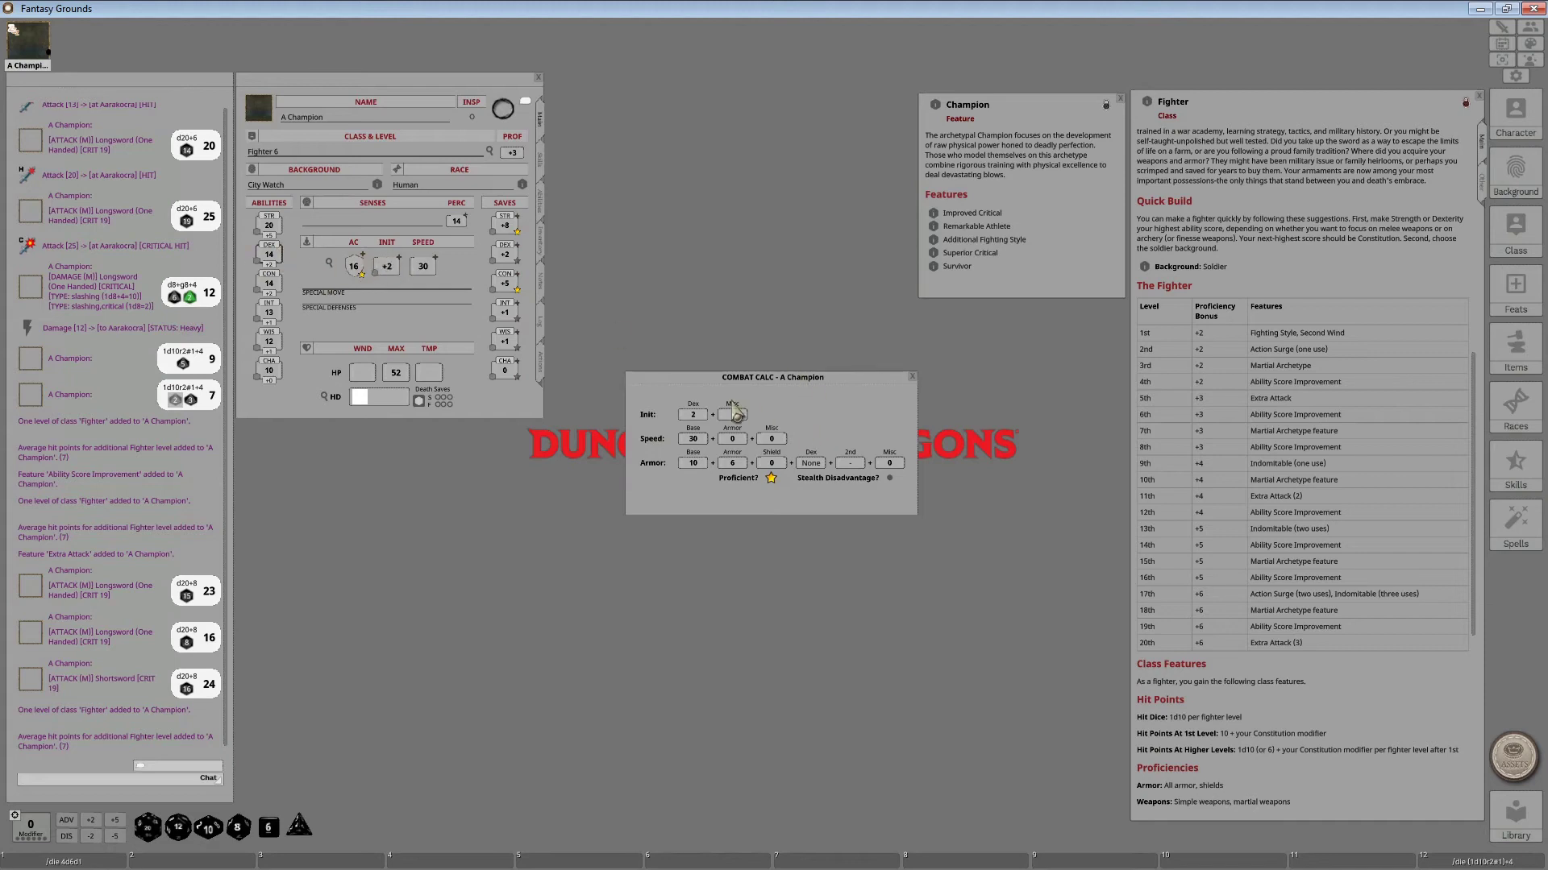
pyautogui.click(910, 377)
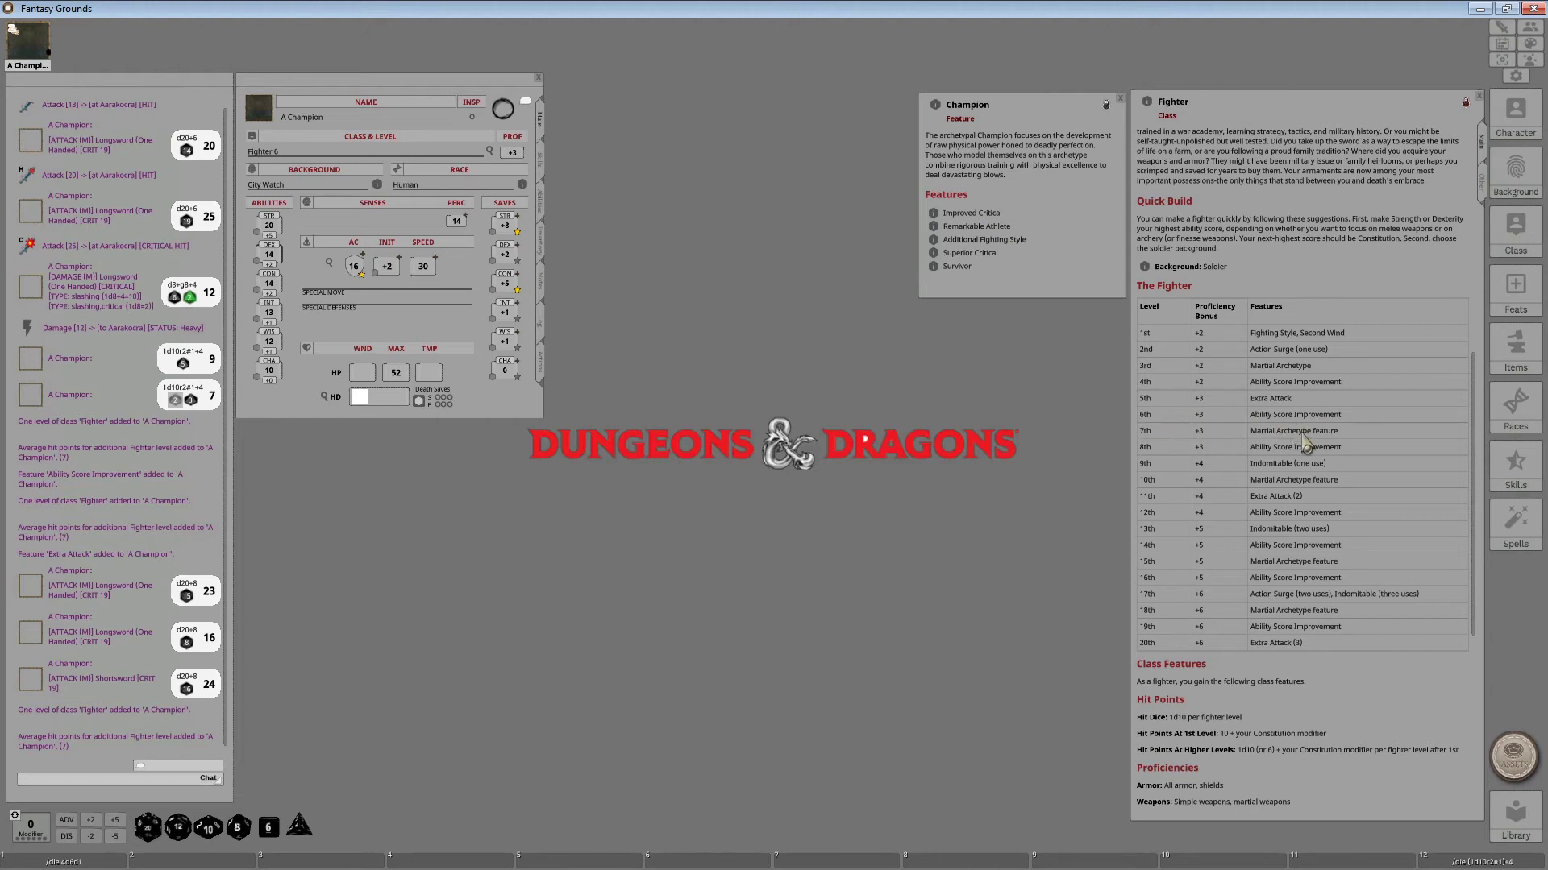
# - Raise the character to Fighter level 7 and add the Champion's Remarkable Athlete feature to its powers, with the actions mode set to Standard
pyautogui.click(933, 227)
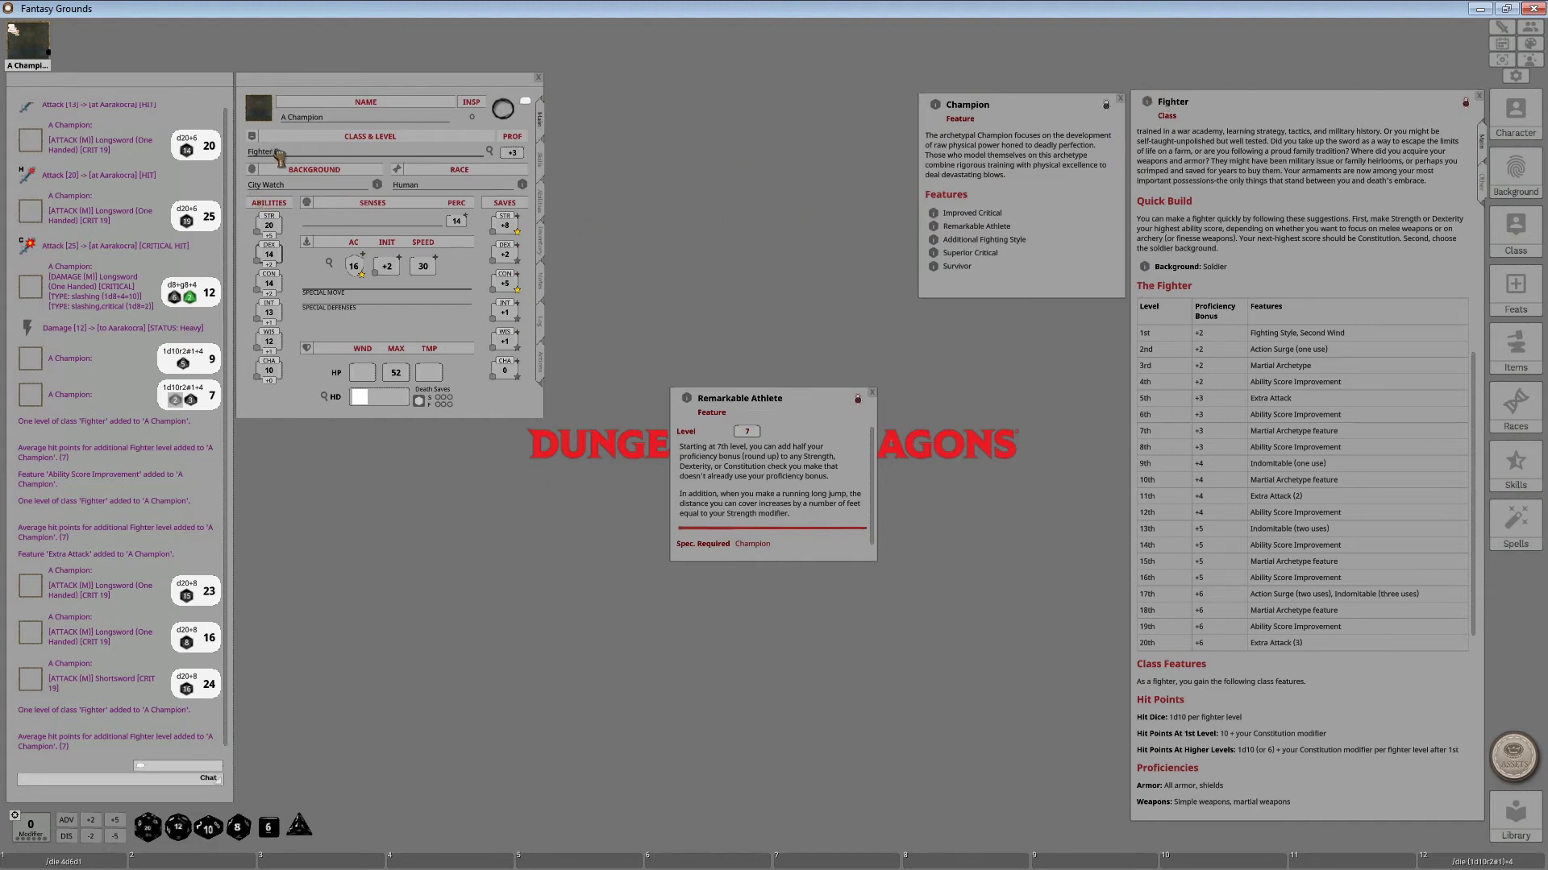
pyautogui.moveTo(278, 153); pyautogui.dragTo(288, 155)
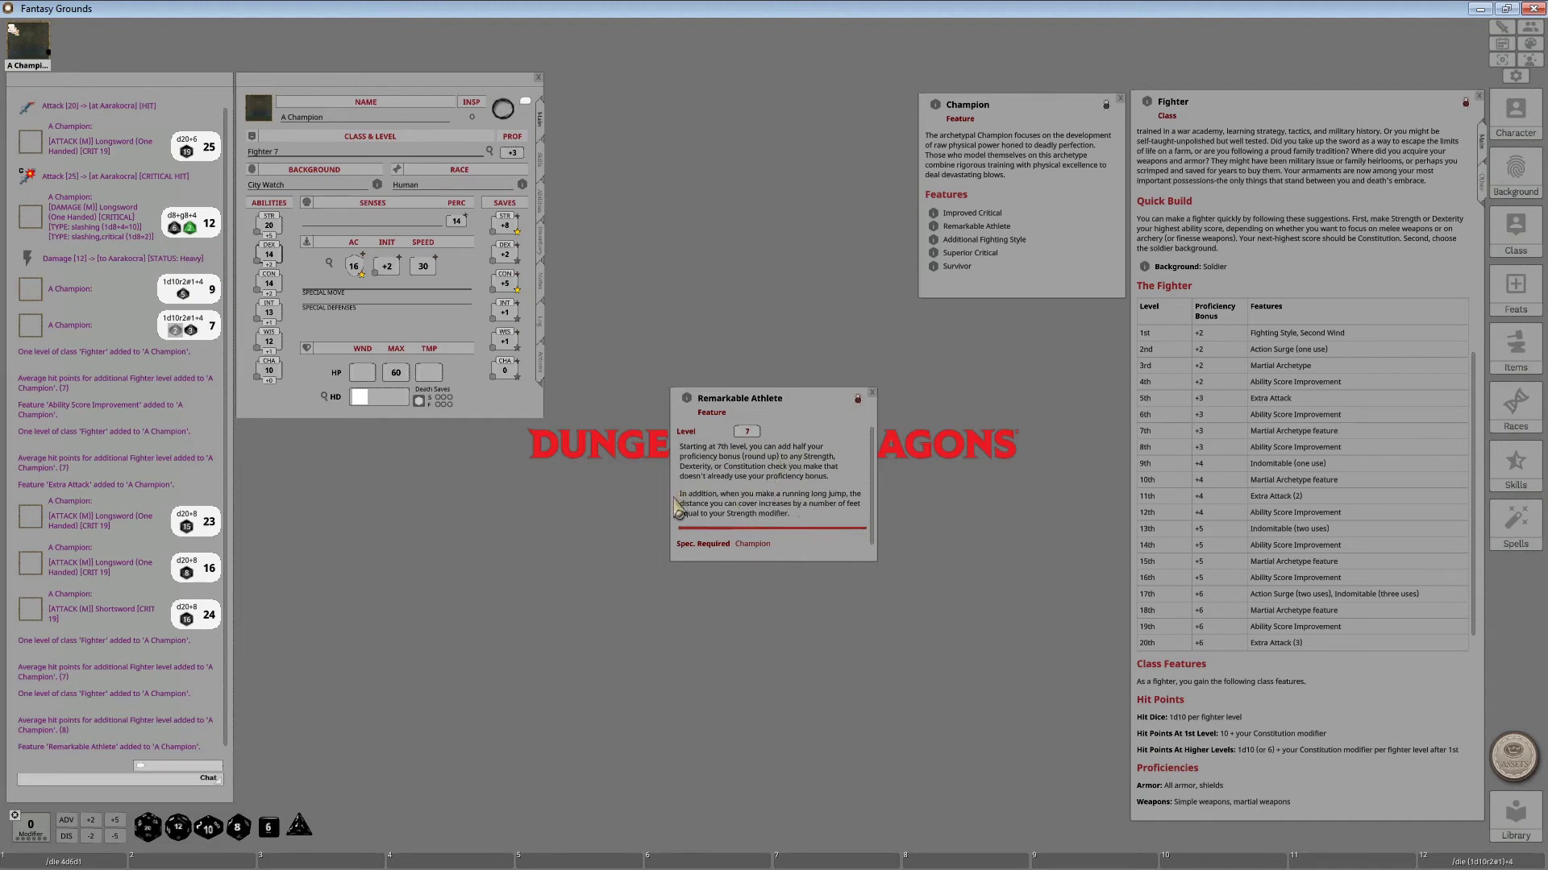
pyautogui.click(540, 363)
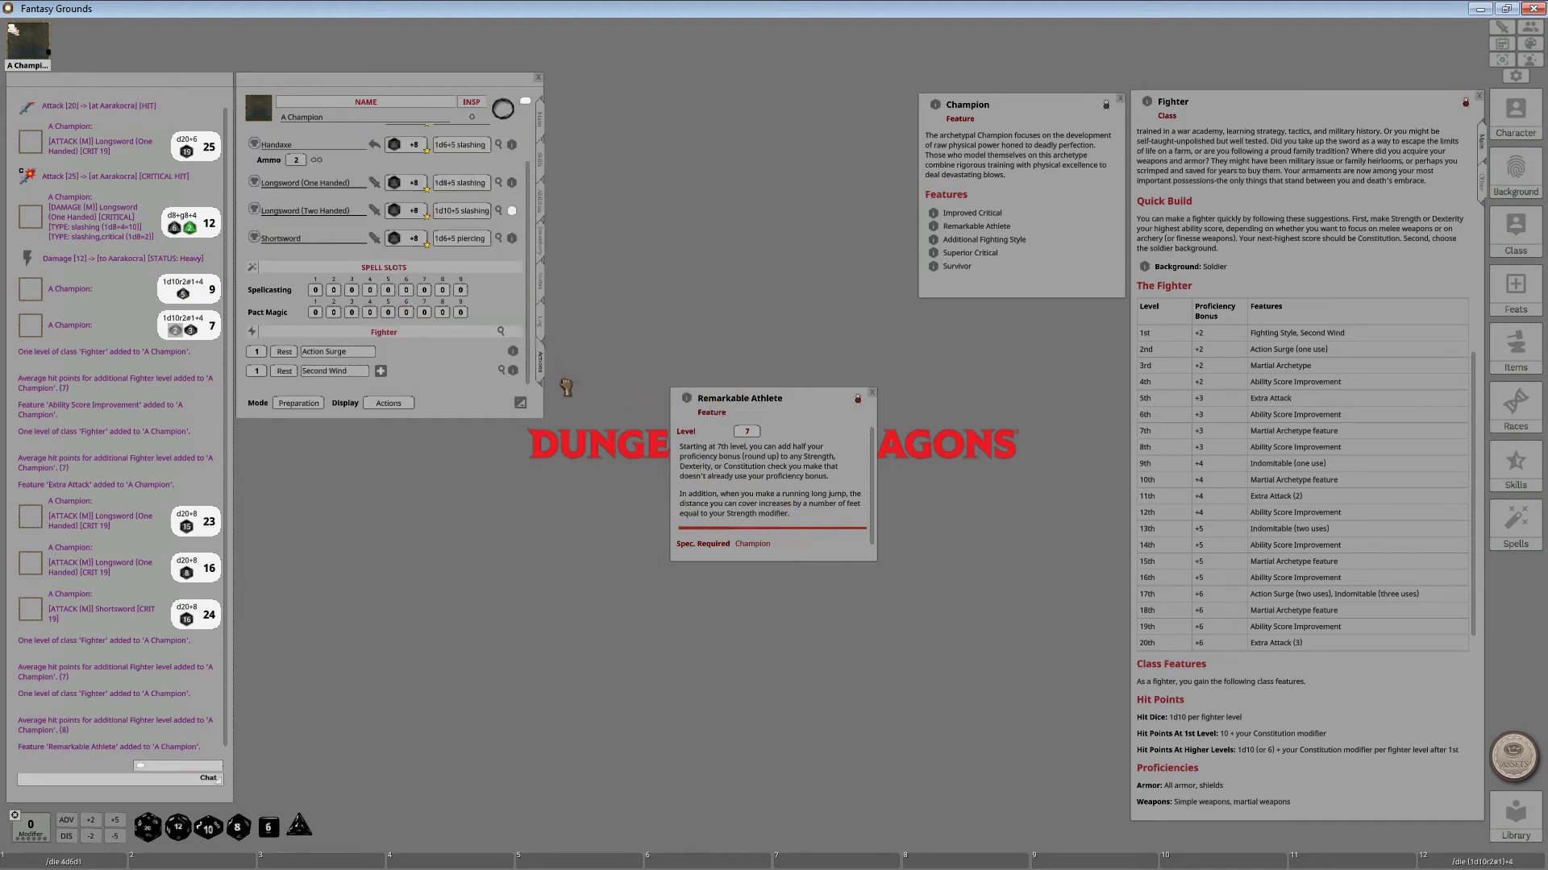
pyautogui.moveTo(567, 387); pyautogui.dragTo(443, 367)
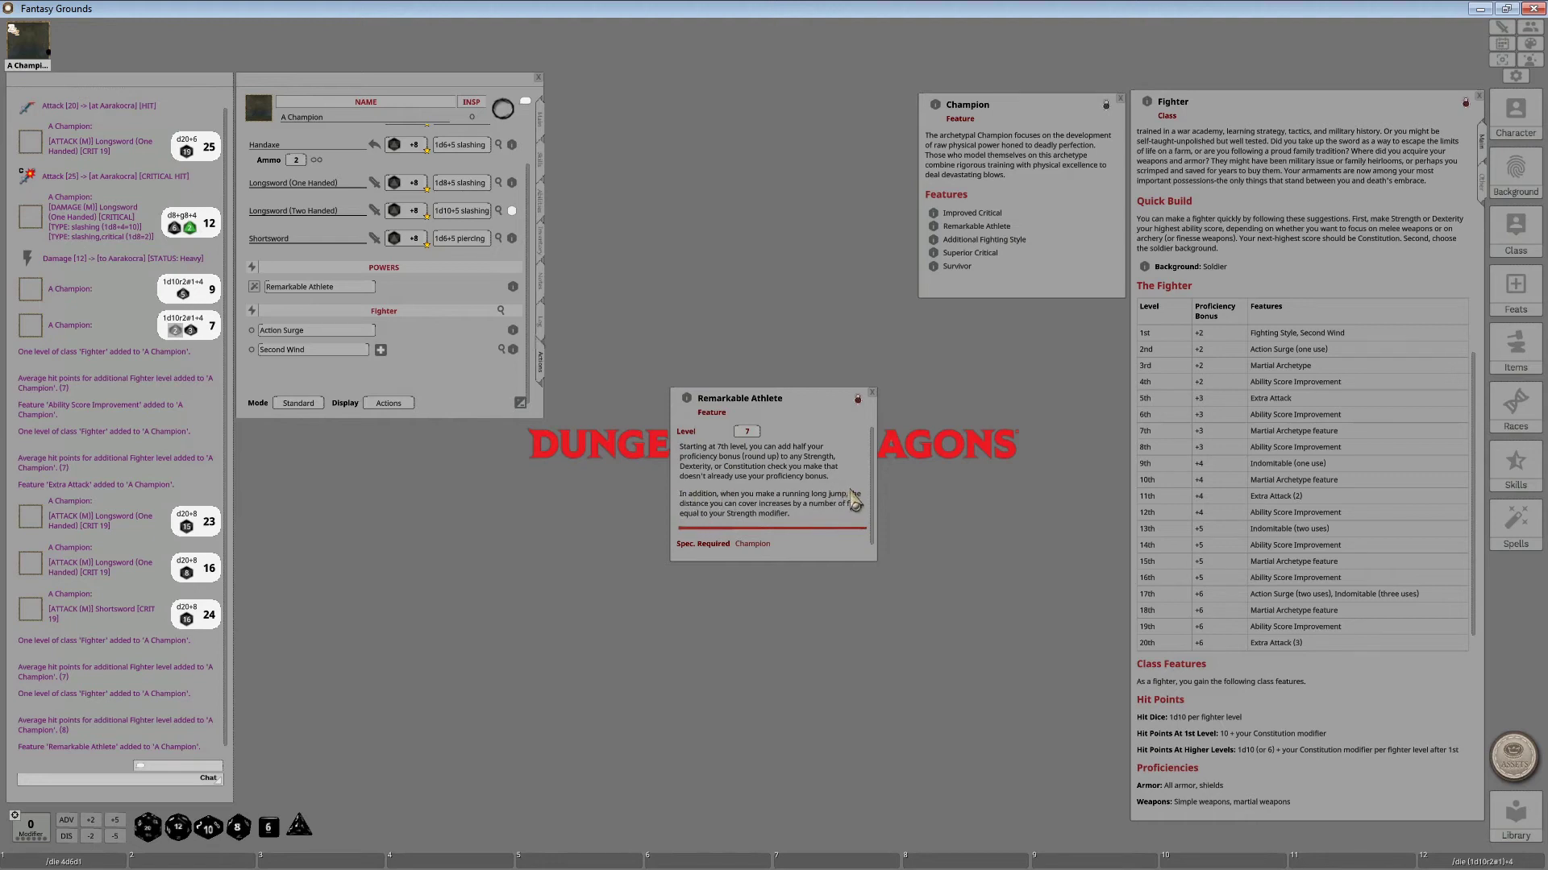
# - Assign the Remarkable Athlete power to the group Champion, post it to the chat and close the feature's record
pyautogui.click(254, 287)
pyautogui.click(255, 291)
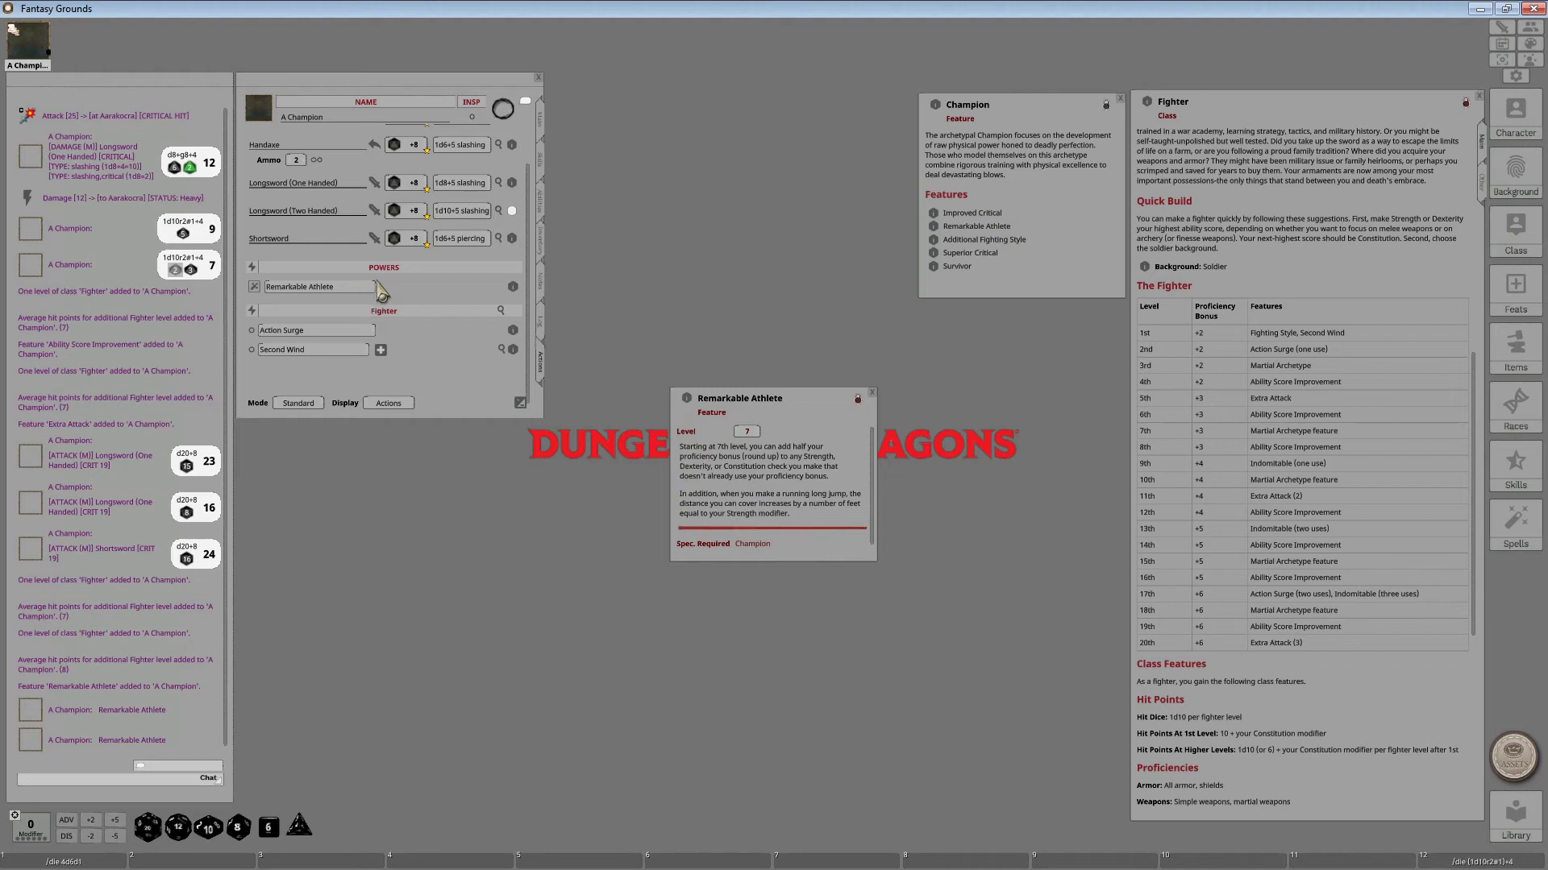
pyautogui.click(386, 403)
pyautogui.press('shift')
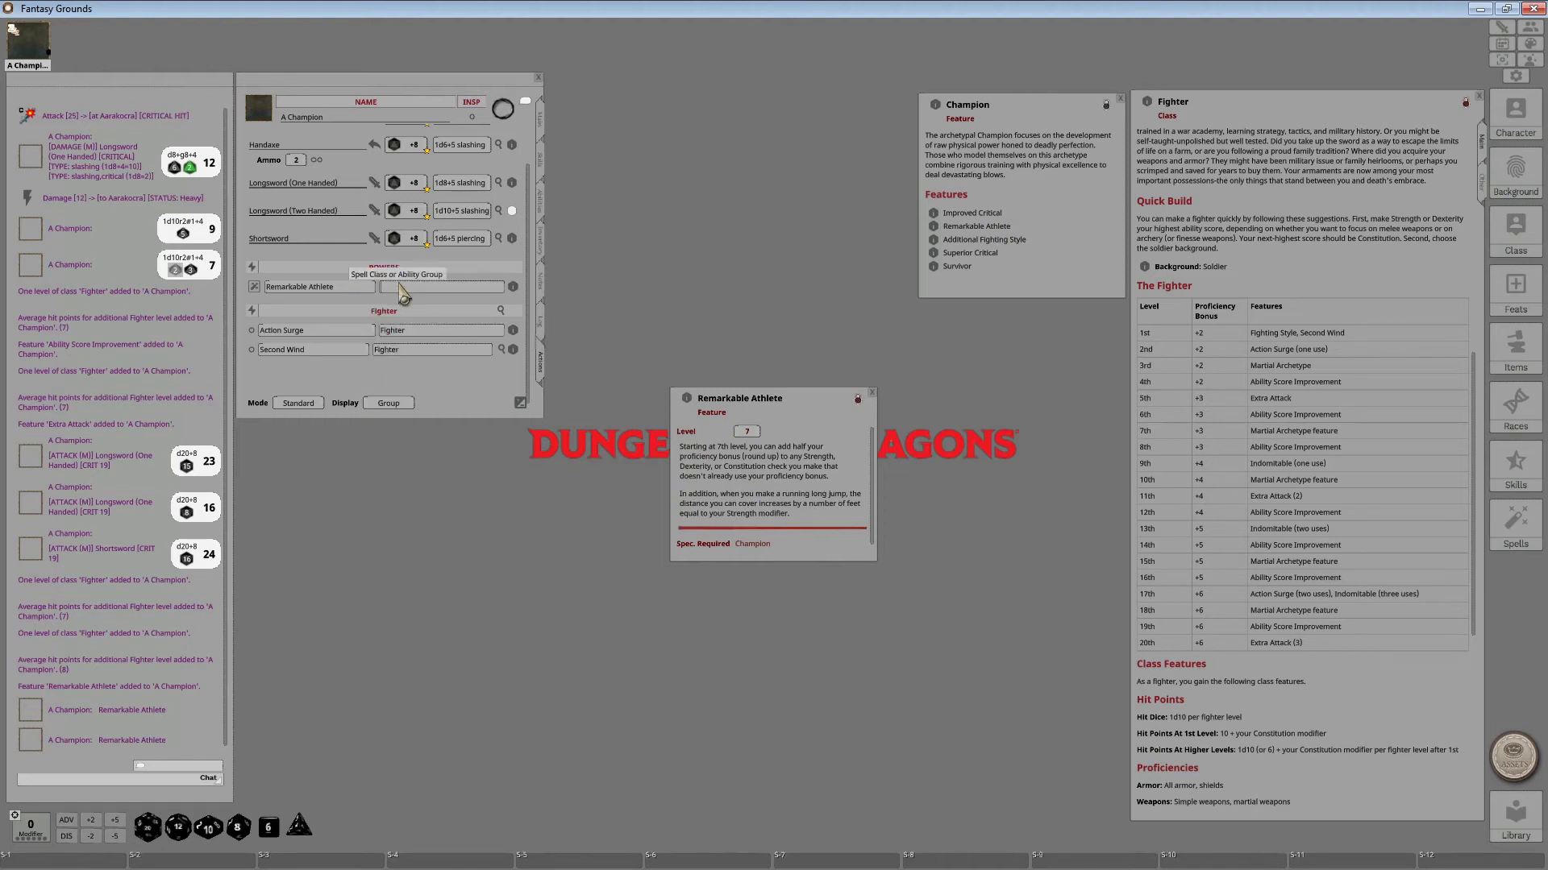
pyautogui.write('Champion')
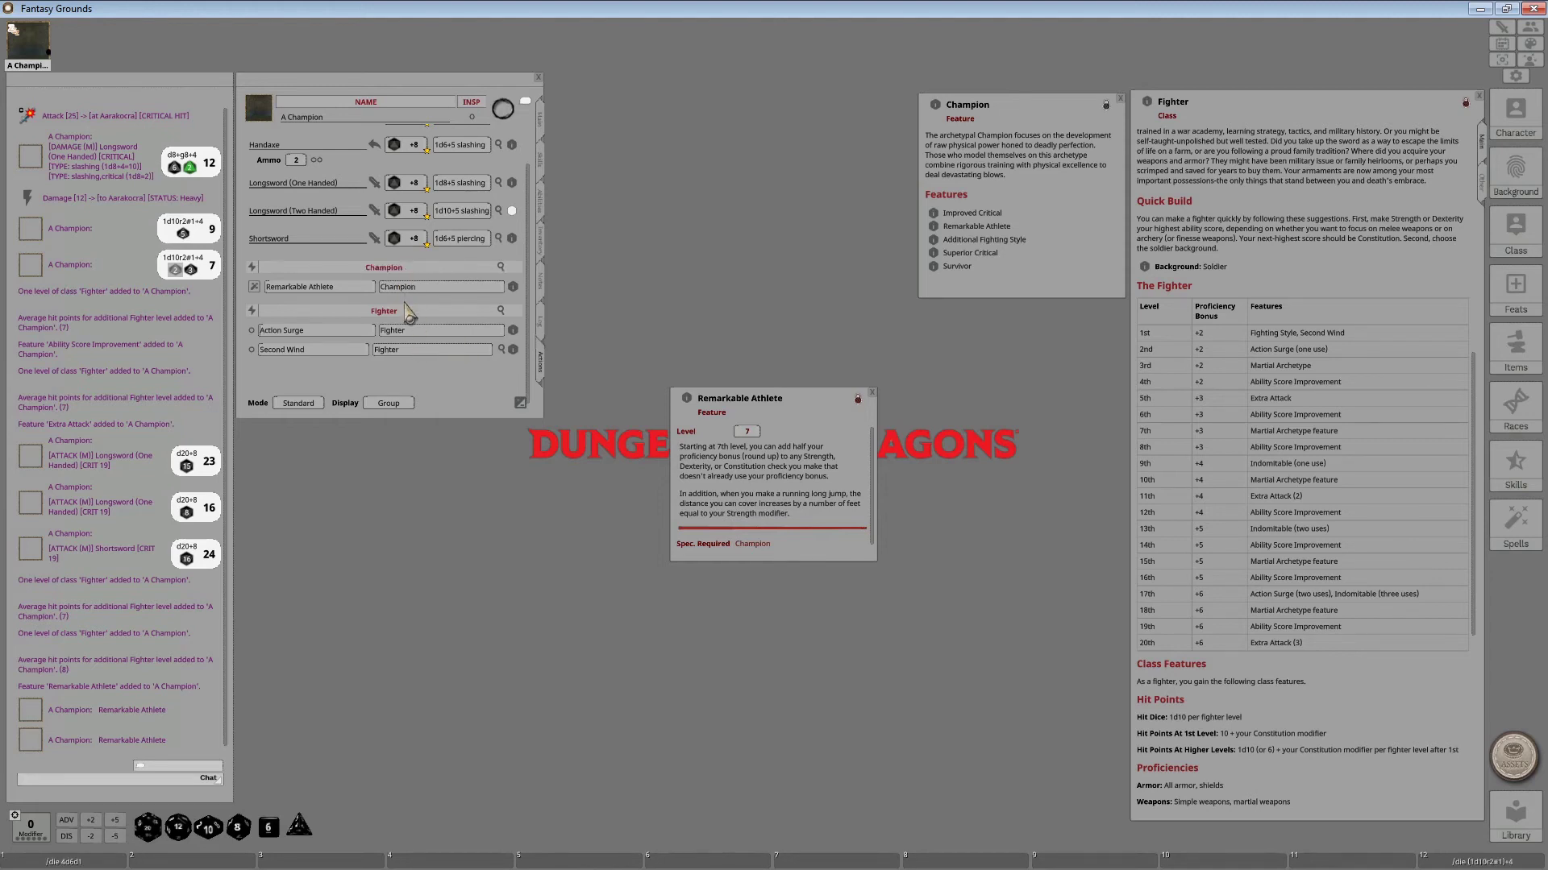
pyautogui.click(390, 405)
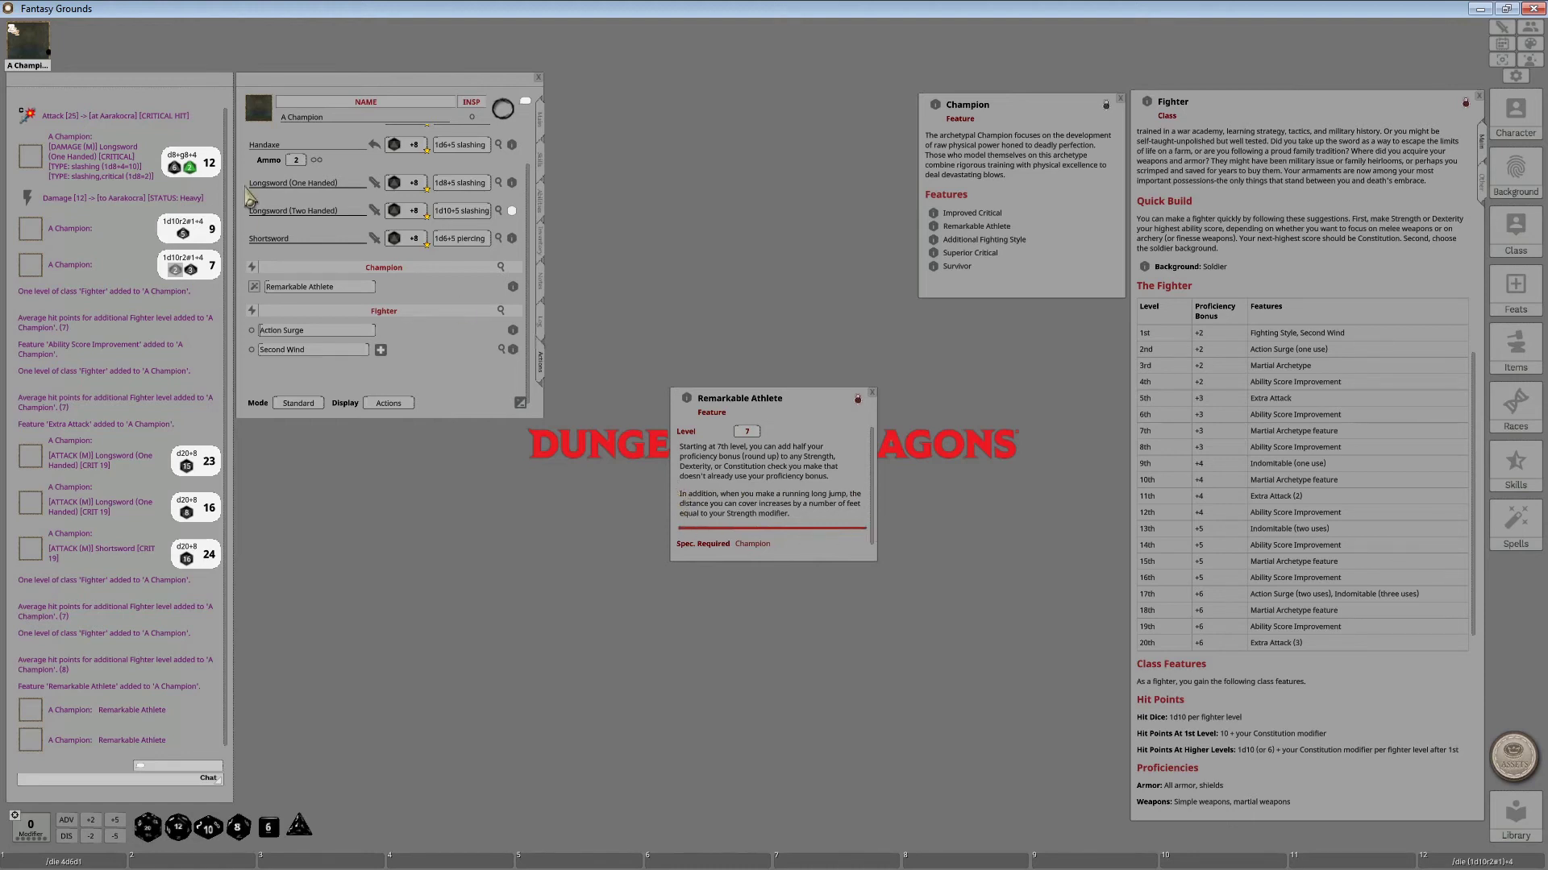
pyautogui.click(255, 288)
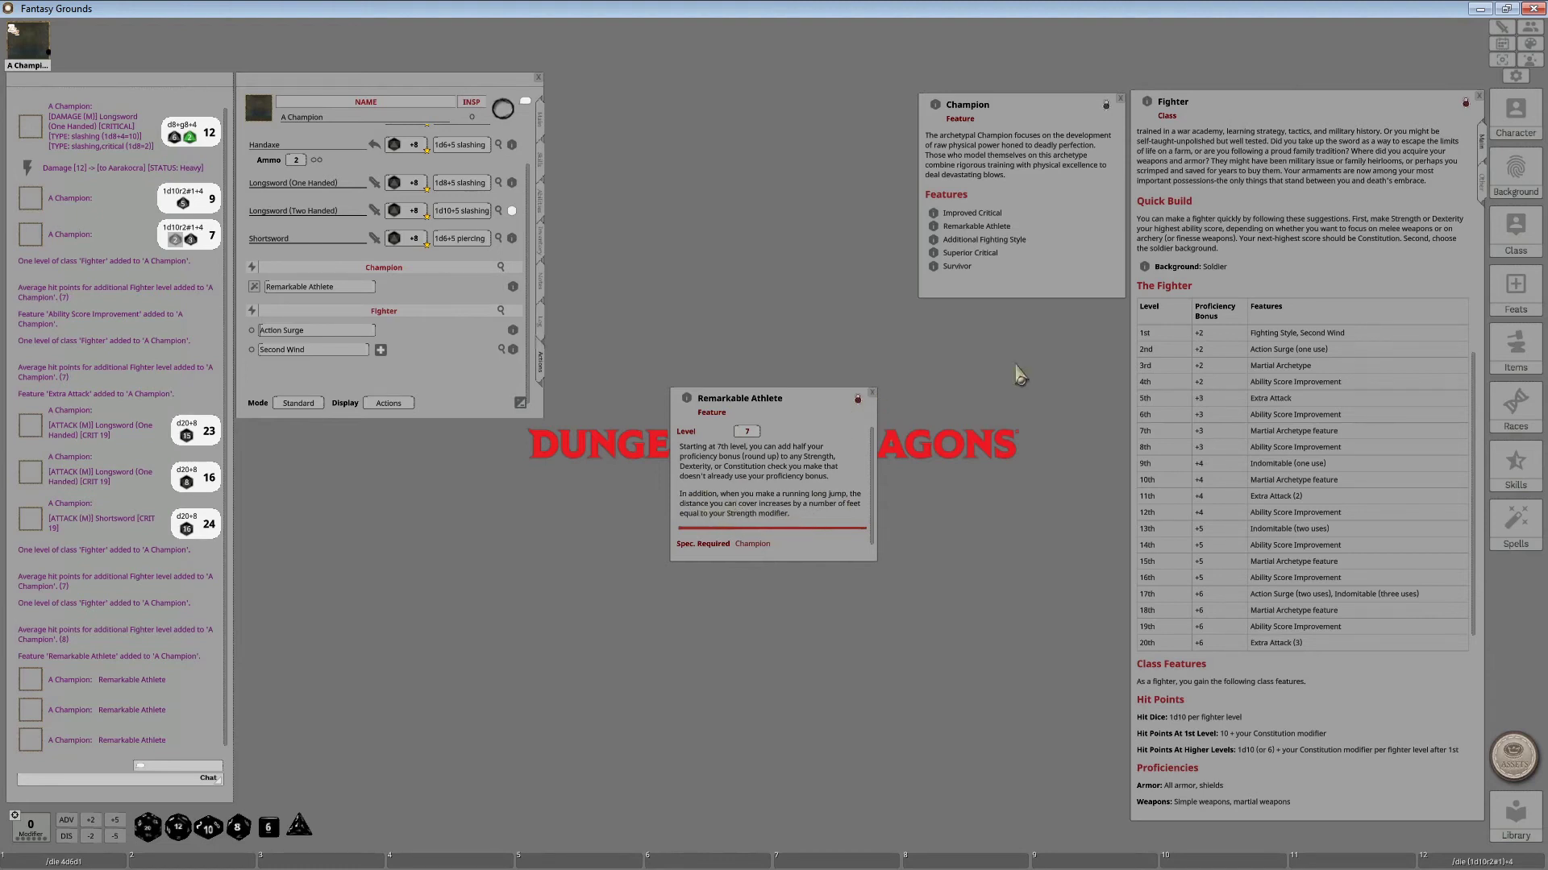
pyautogui.click(871, 395)
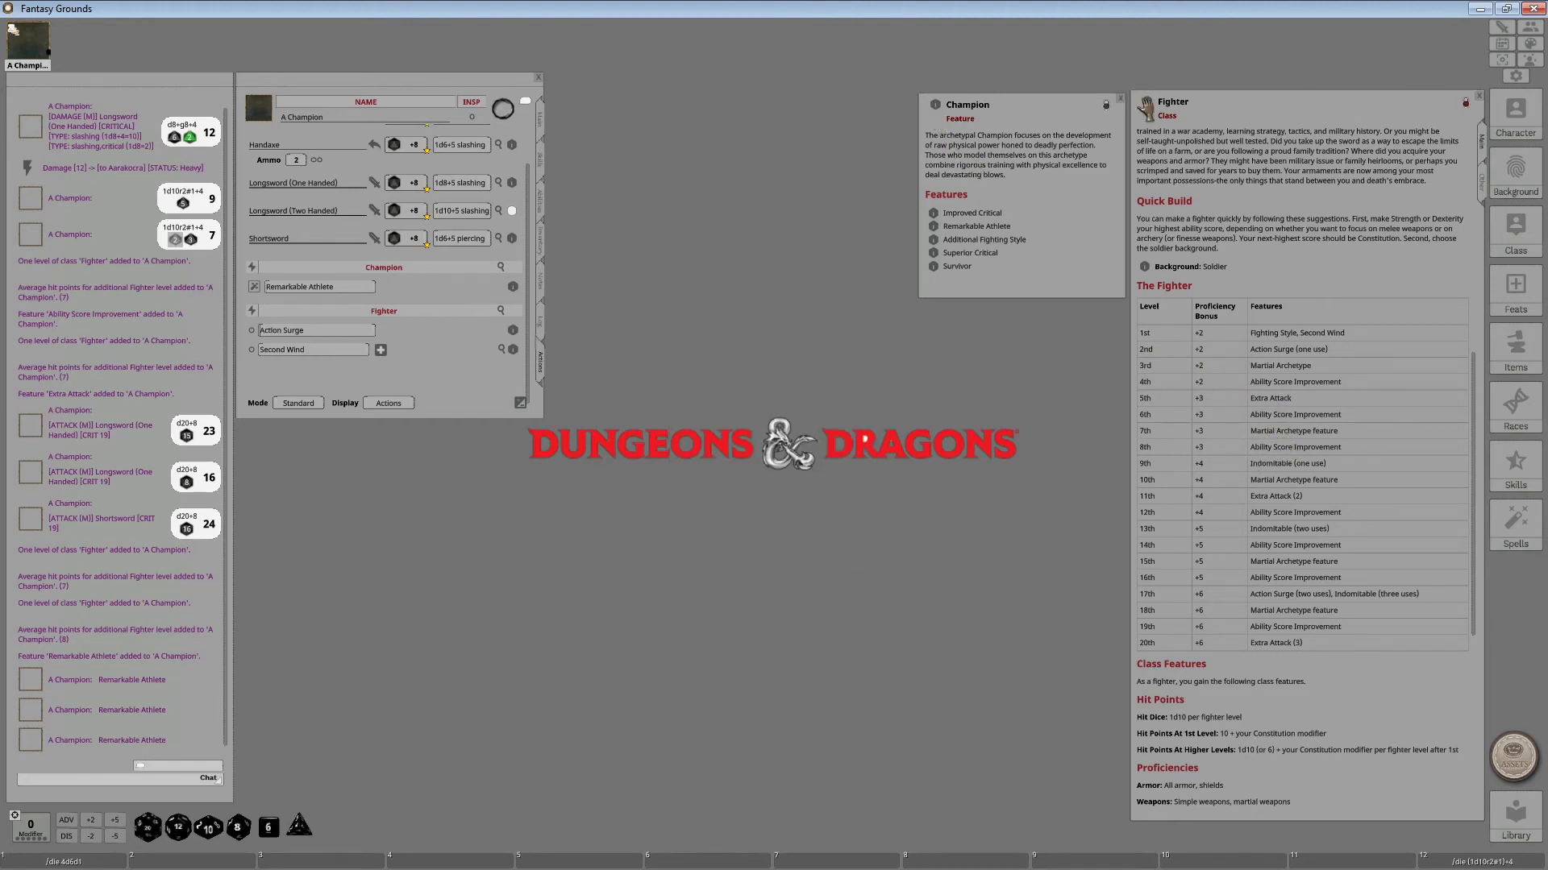
# - Raise the character to Fighter level 8 and add the Alert feat from the feats list to the character
pyautogui.click(541, 121)
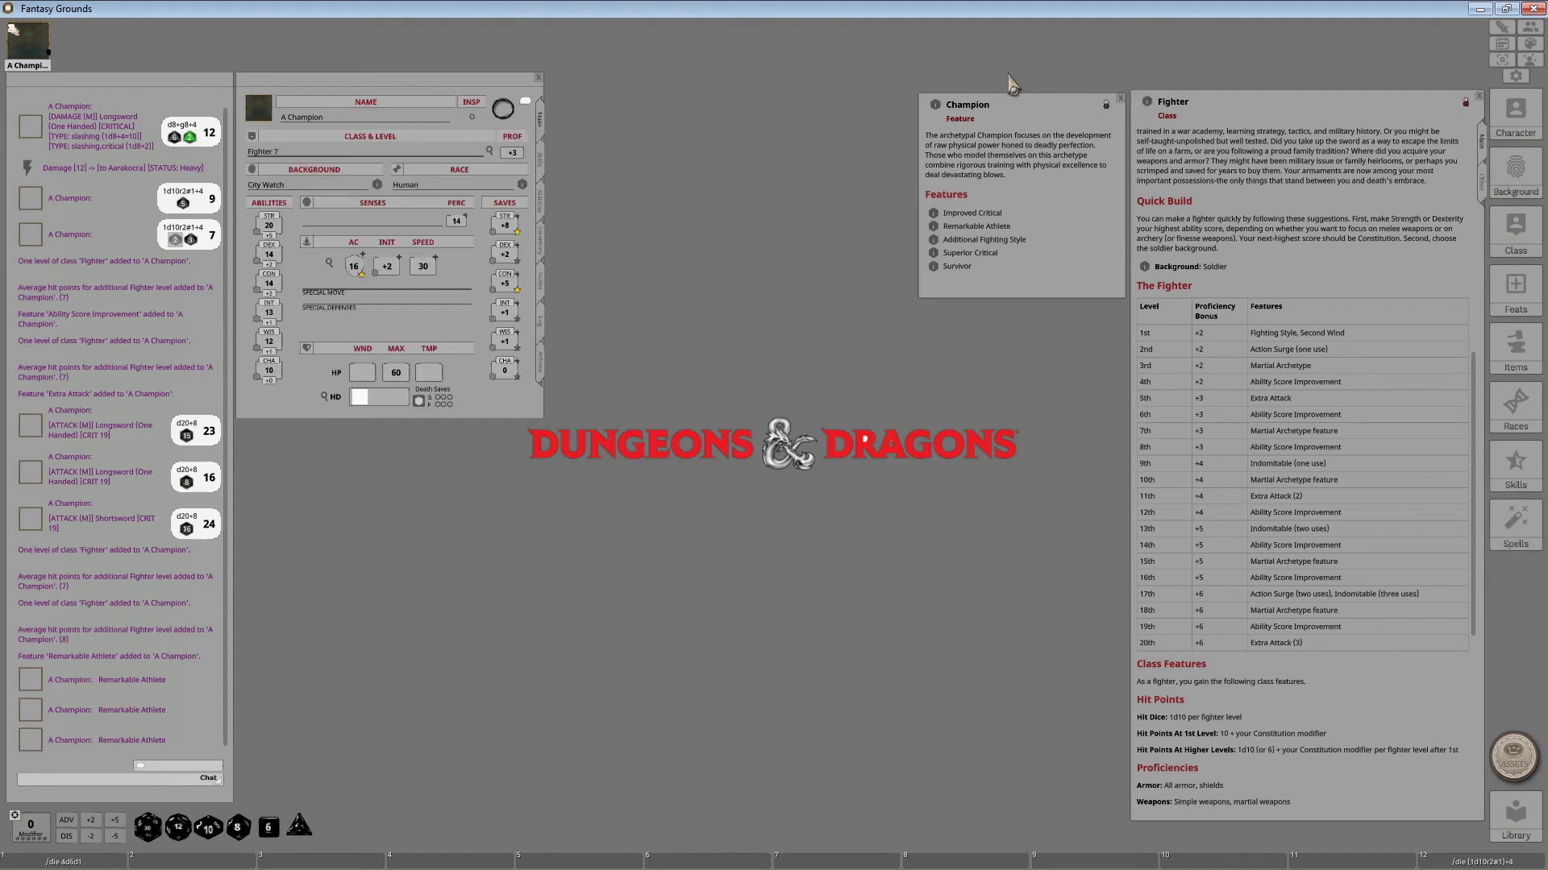
pyautogui.moveTo(1148, 105); pyautogui.dragTo(286, 157)
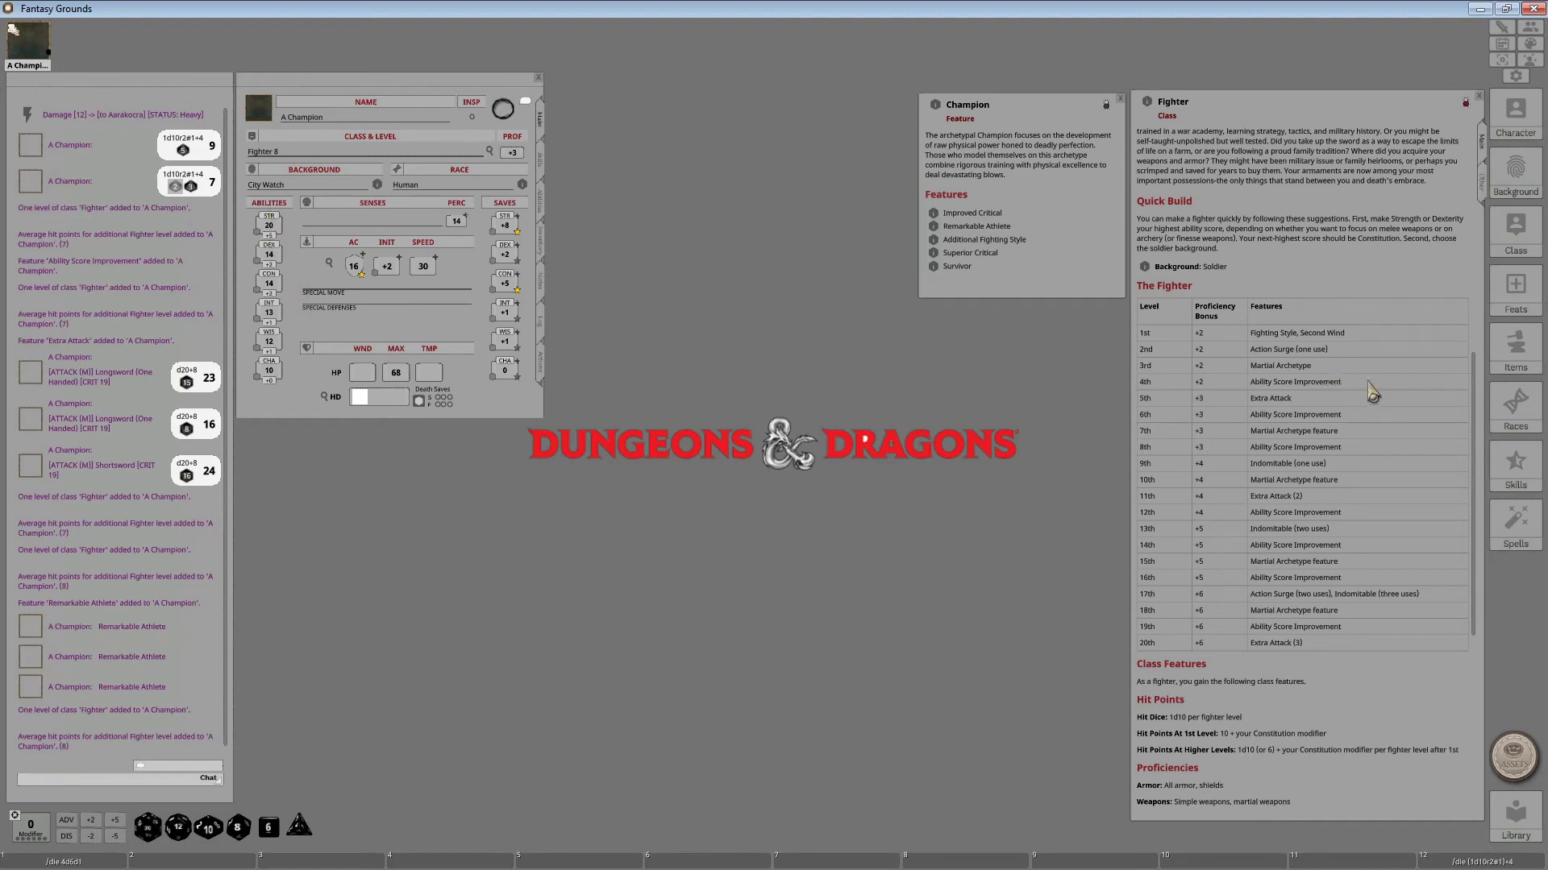
pyautogui.click(1515, 302)
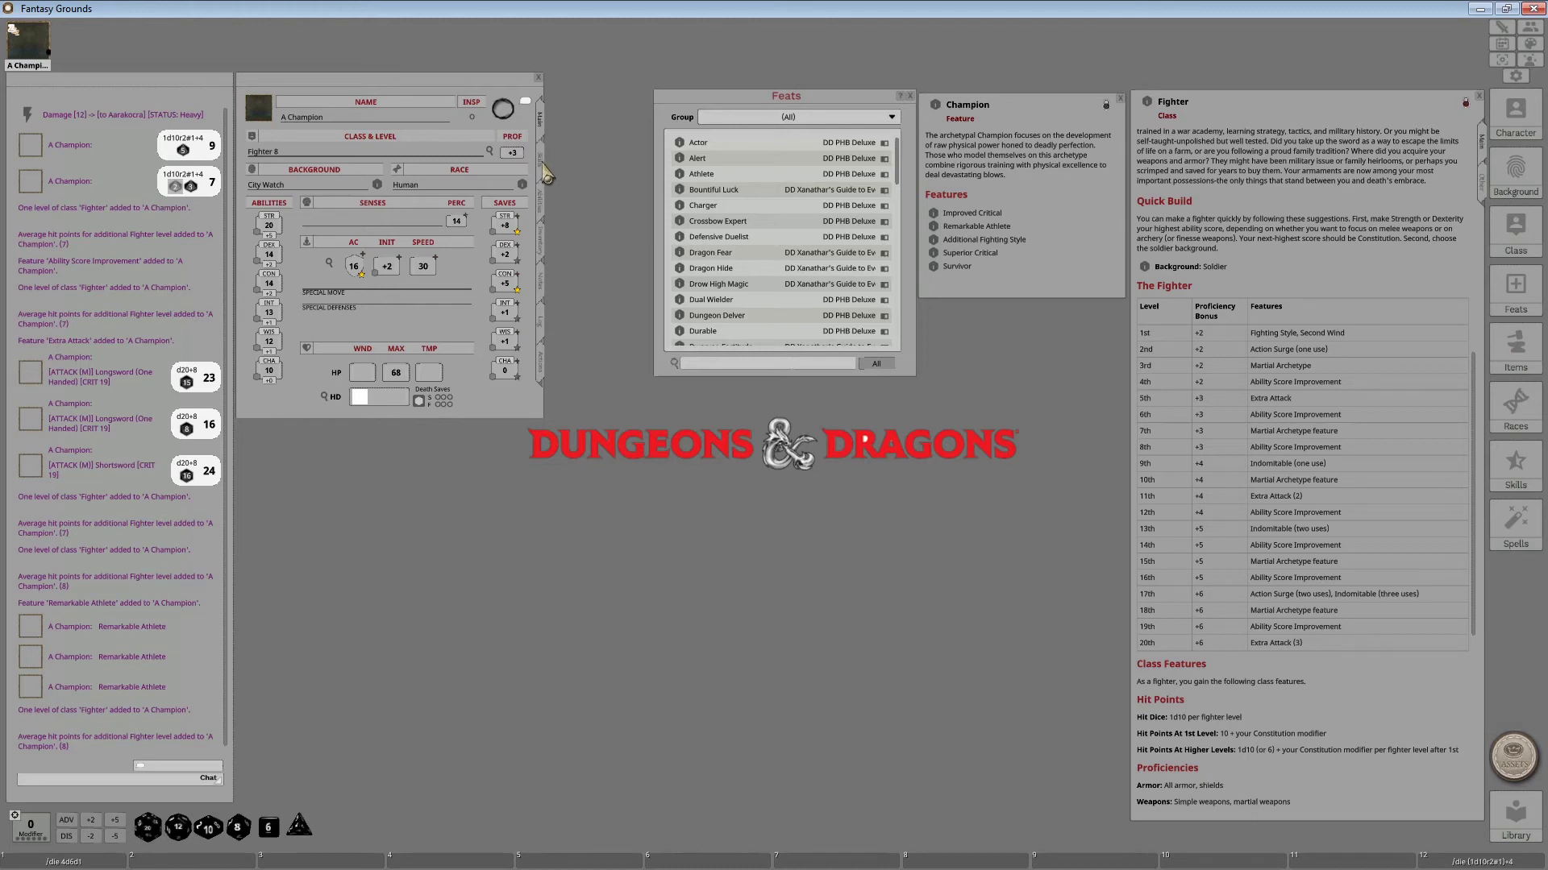
pyautogui.click(541, 202)
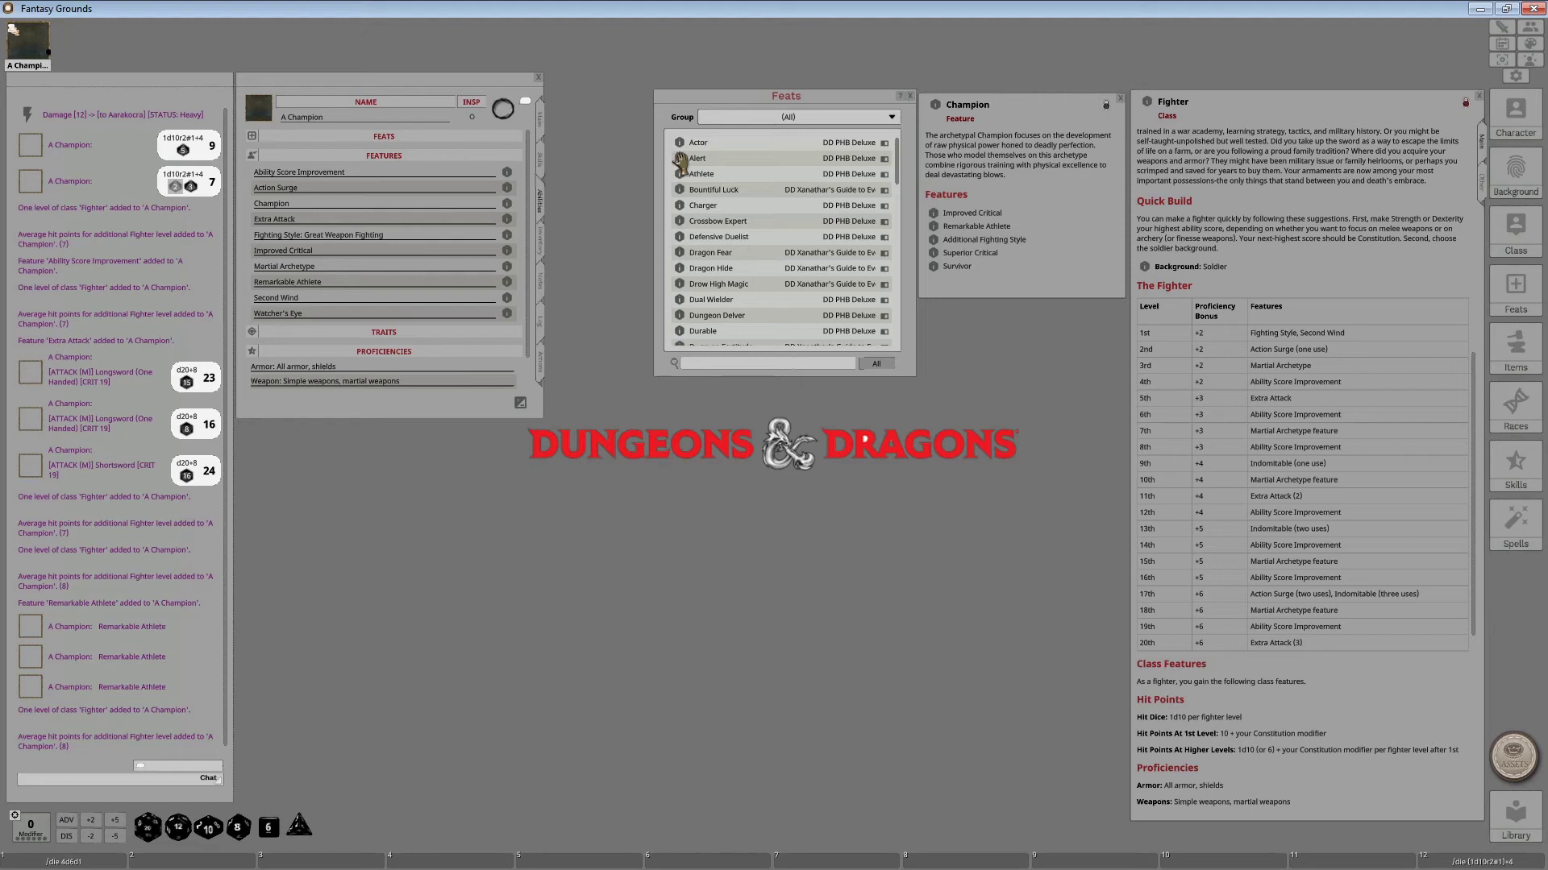
pyautogui.moveTo(681, 161); pyautogui.dragTo(349, 139)
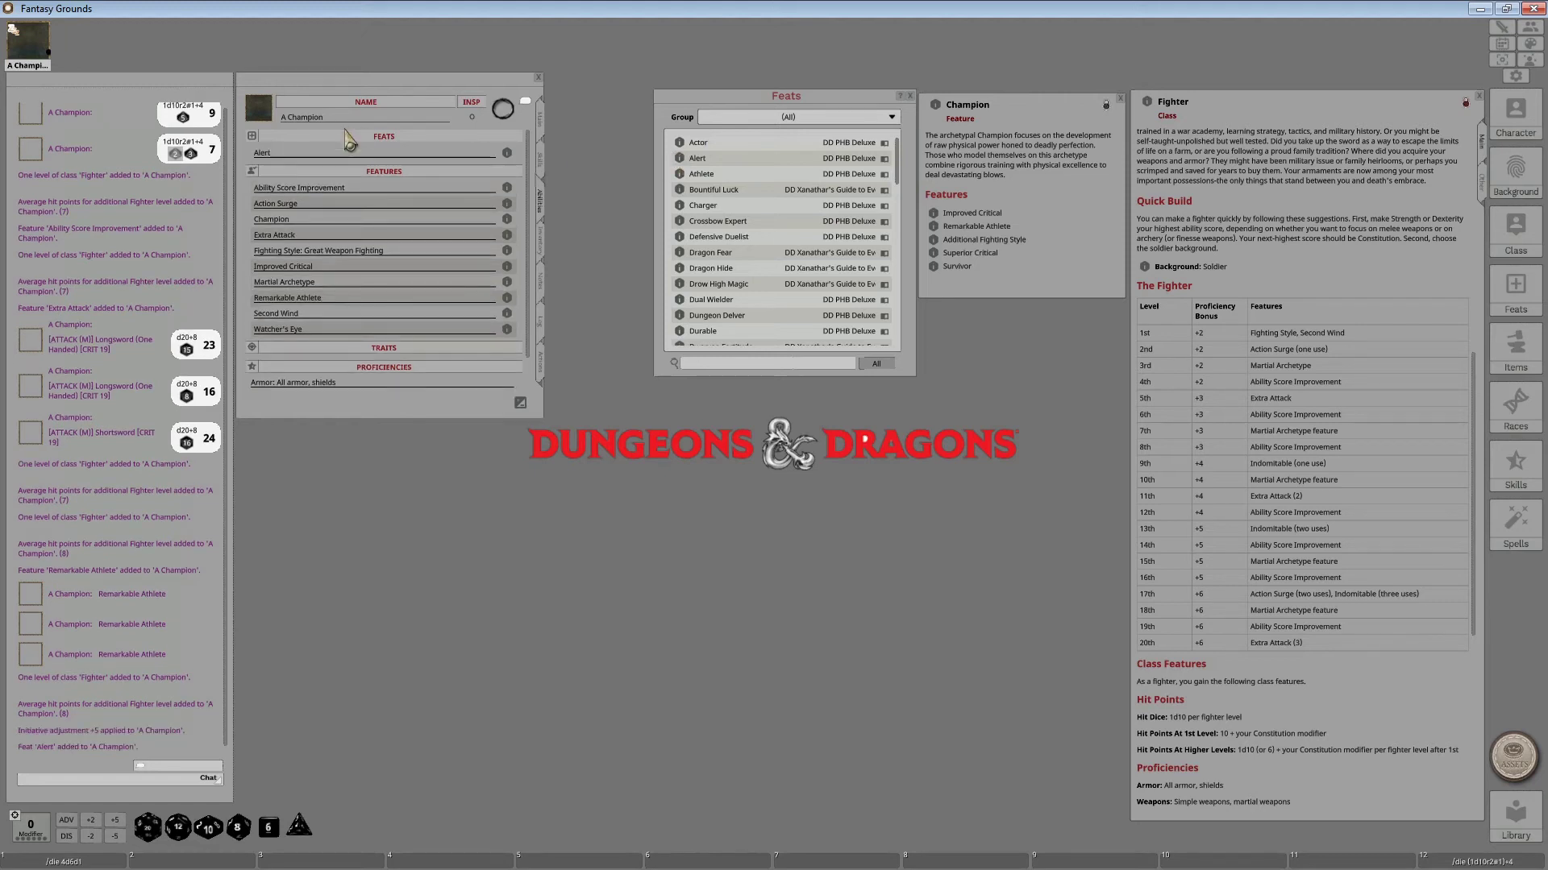
# - Check the character's initiative bonus, read the Alert feat's description, and close the feat and the feats list
pyautogui.click(540, 116)
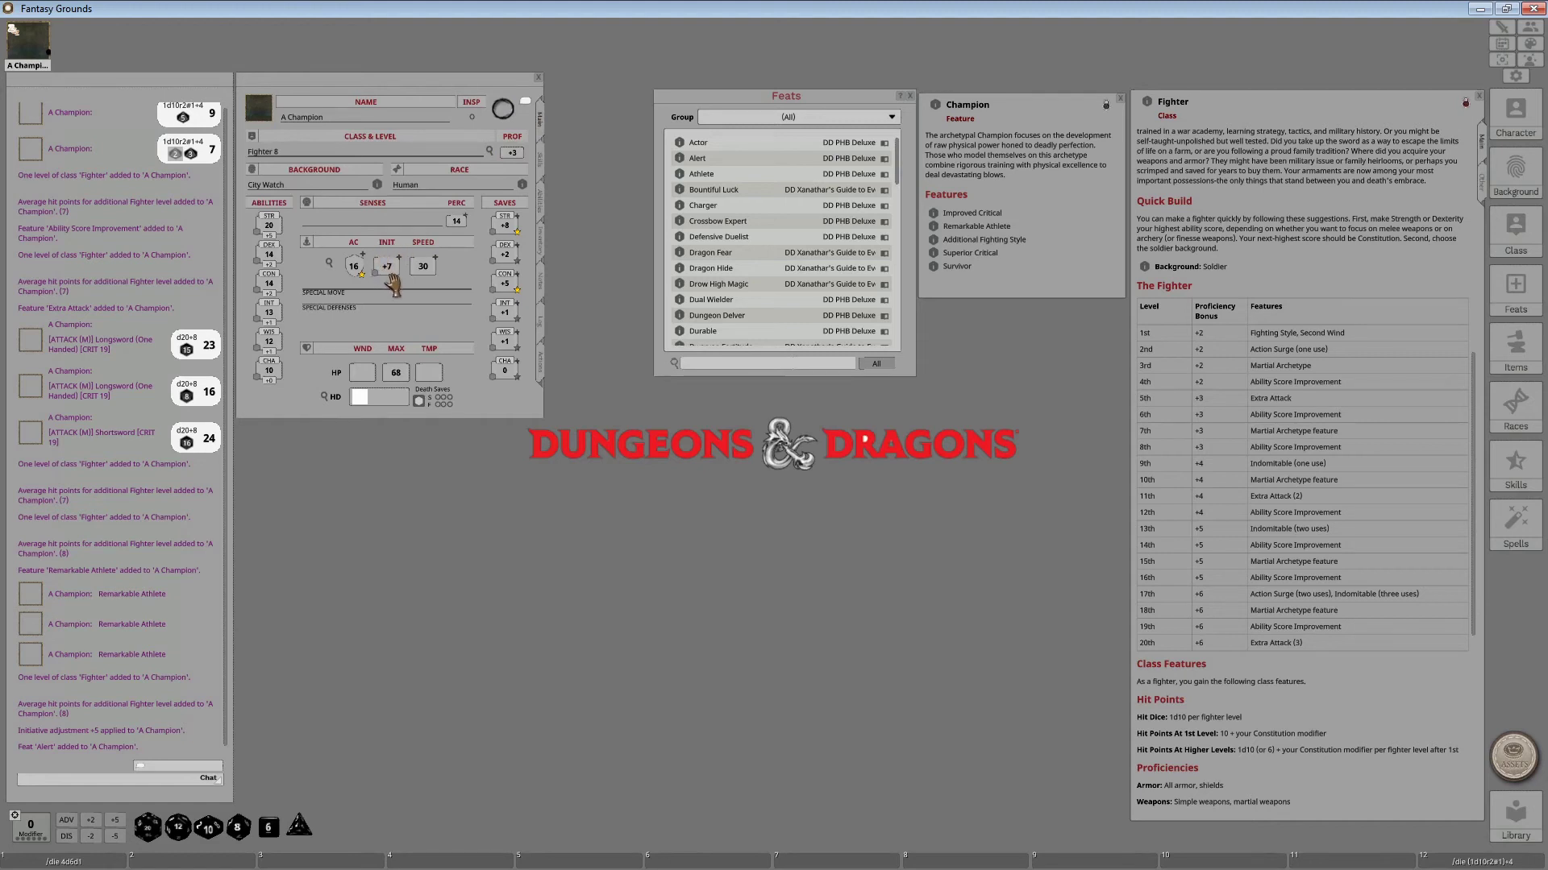
pyautogui.moveTo(399, 267); pyautogui.dragTo(375, 252)
pyautogui.click(679, 159)
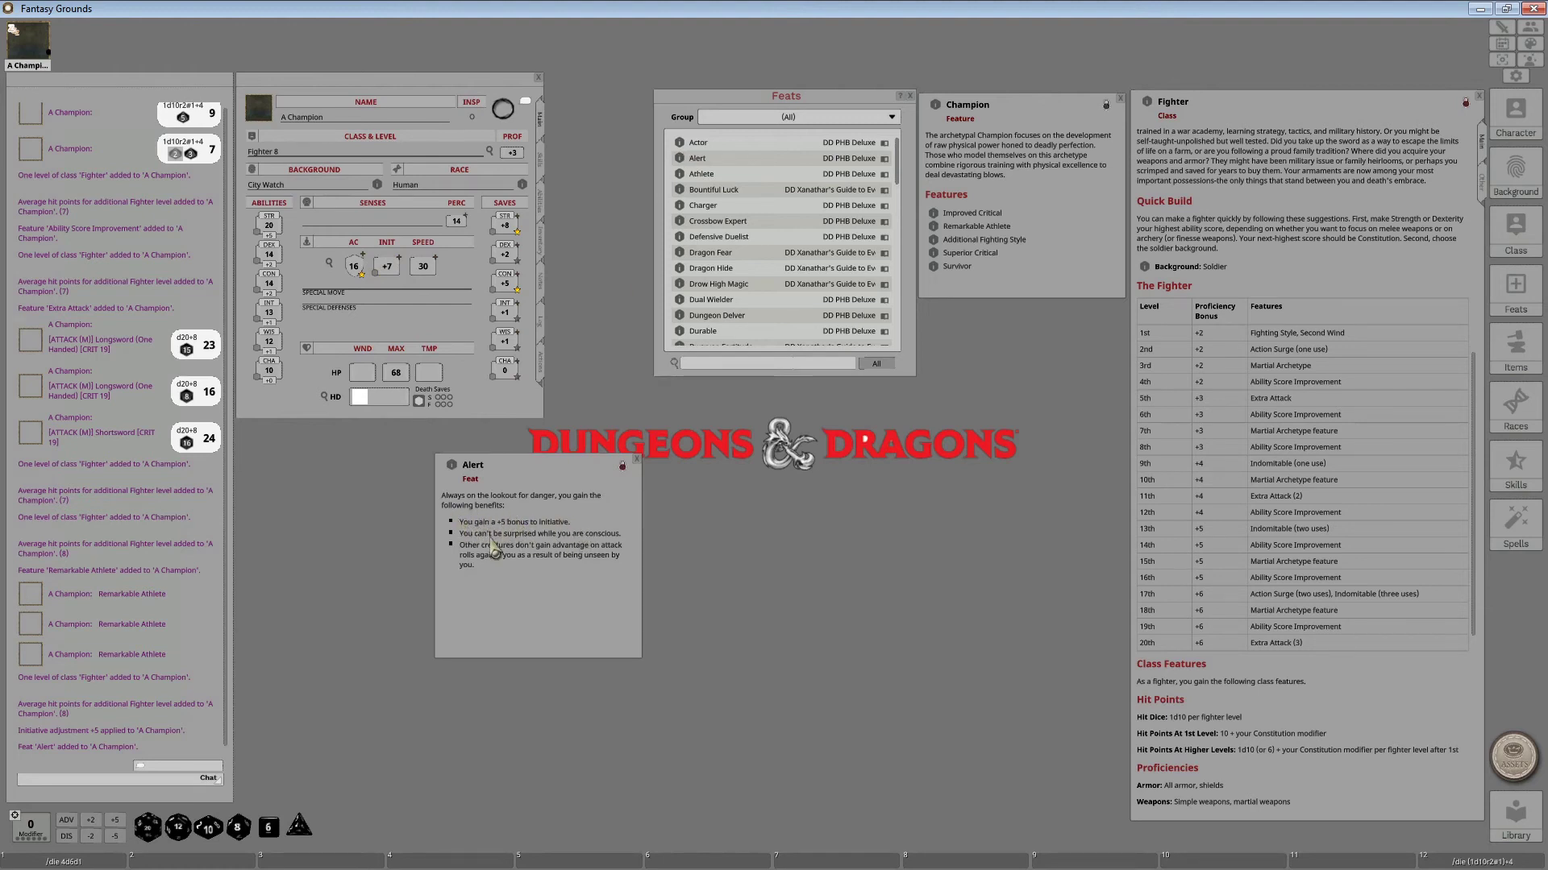
pyautogui.click(638, 461)
pyautogui.click(909, 96)
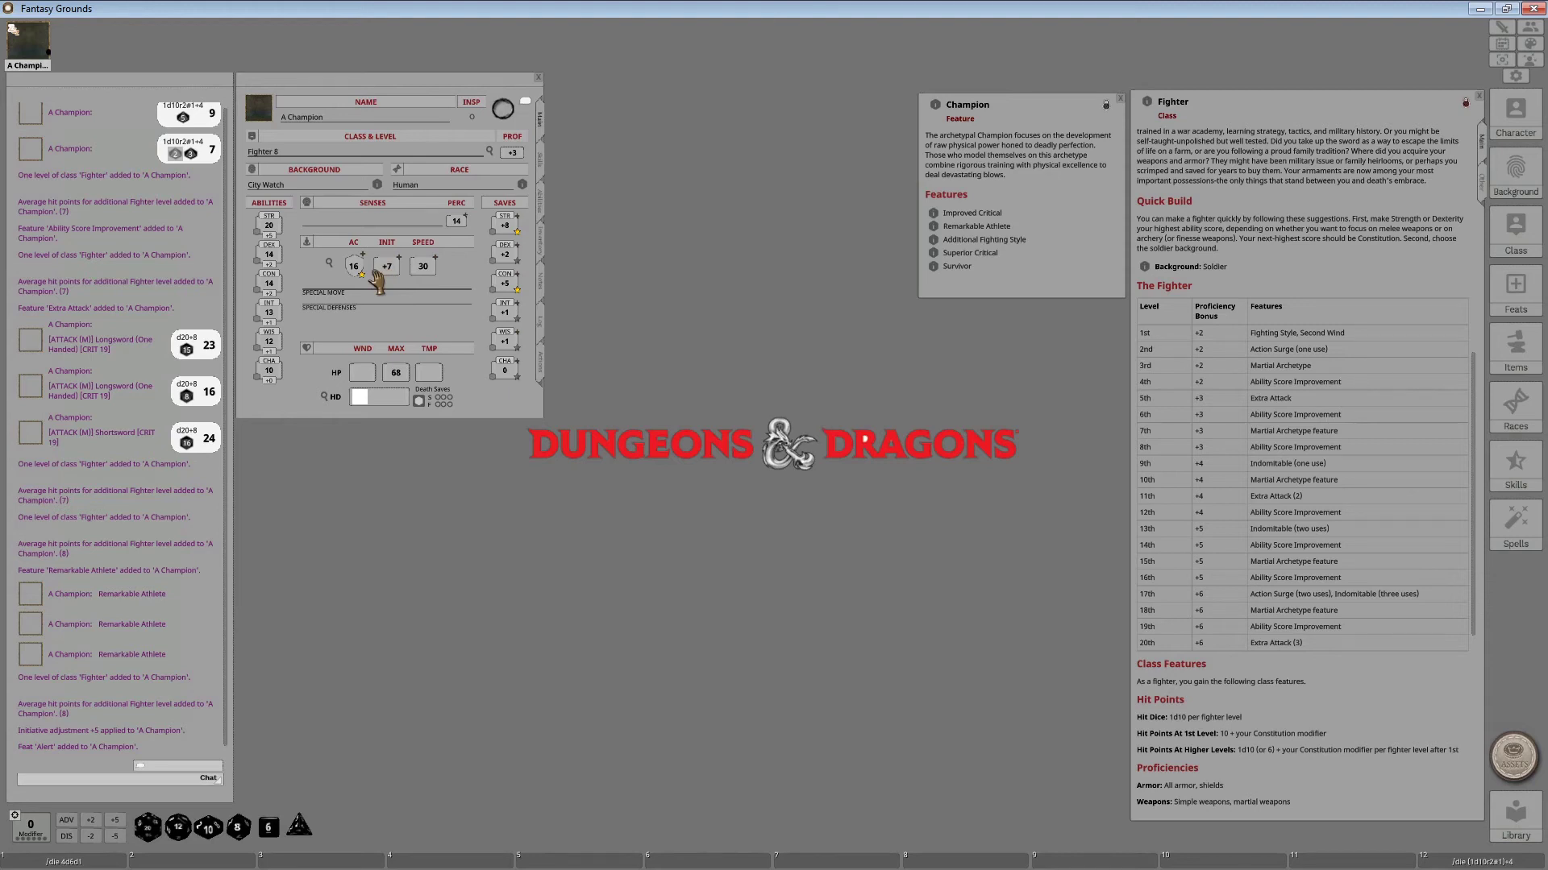
# - Roll the character's initiative twice and compare its main statistics with its weapons and powers
pyautogui.doubleClick(376, 274)
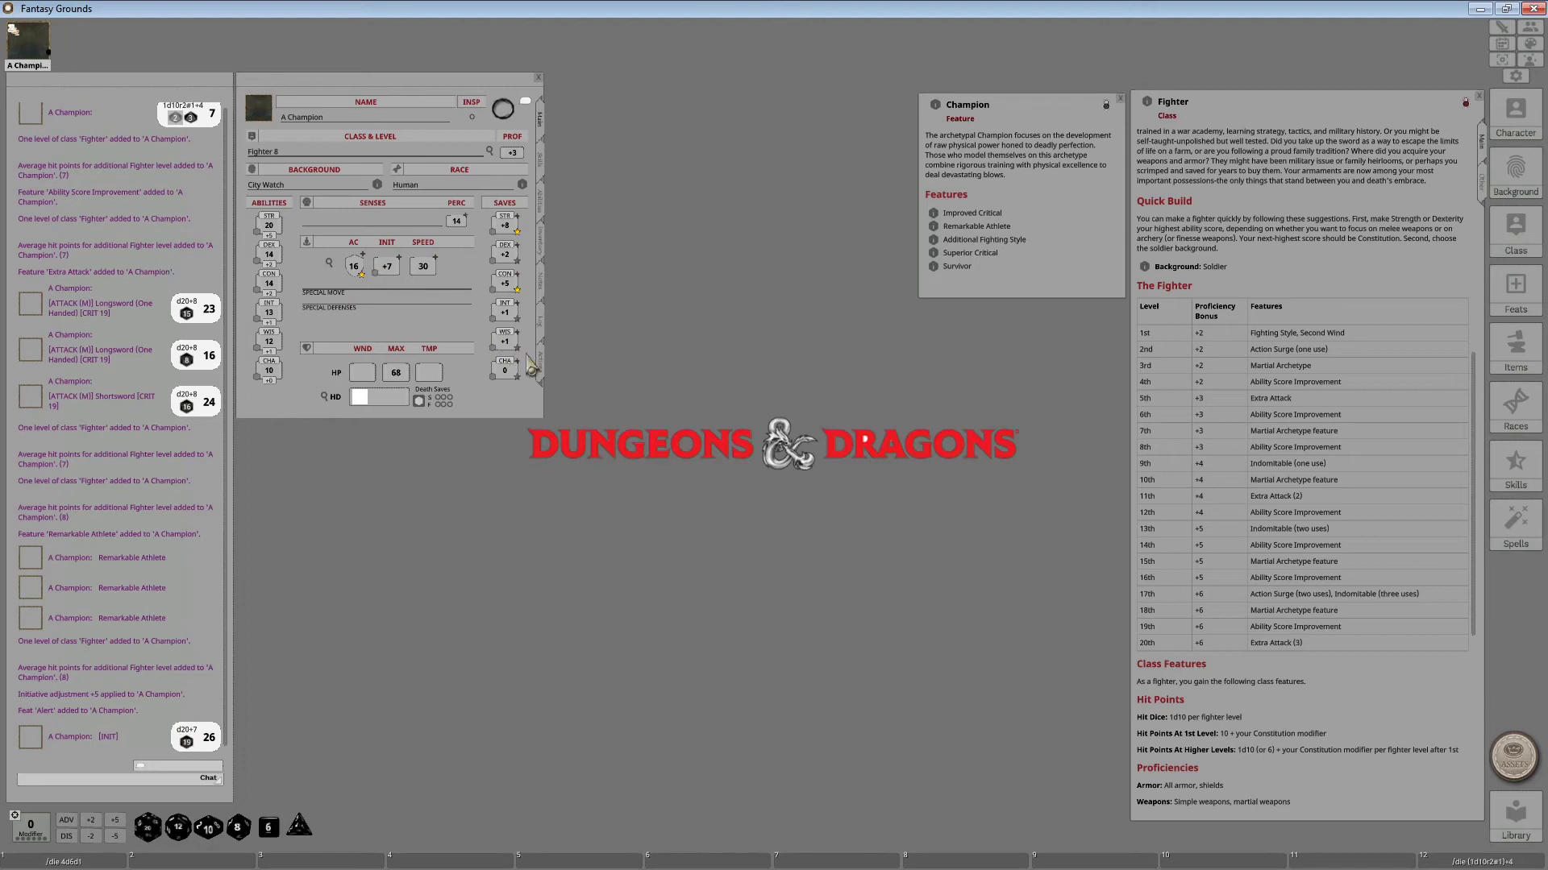
pyautogui.click(542, 362)
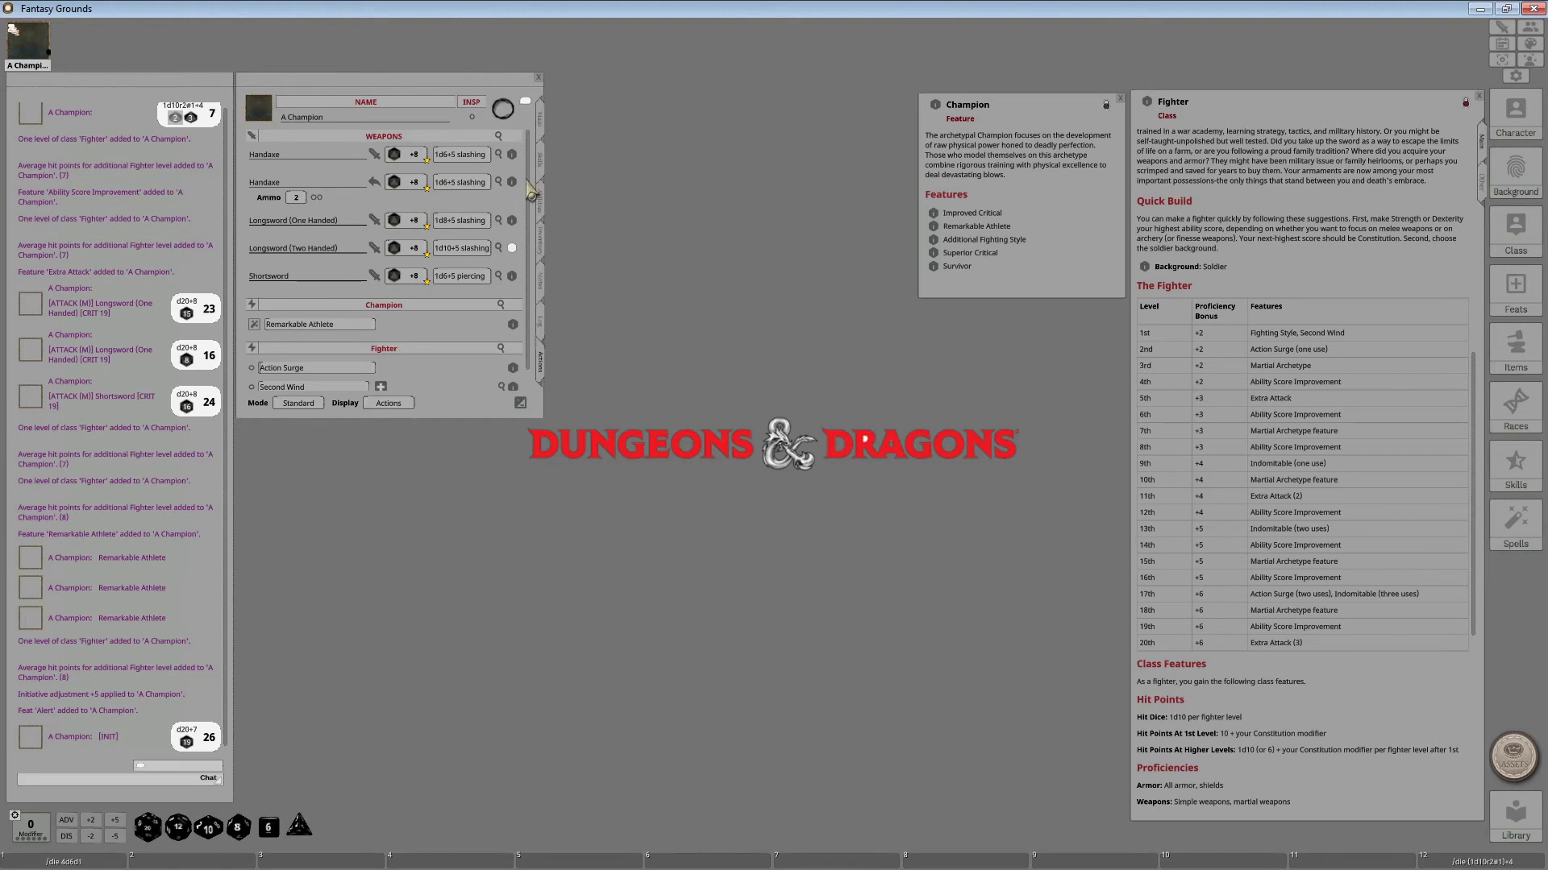
pyautogui.click(540, 119)
pyautogui.click(539, 368)
pyautogui.click(543, 117)
pyautogui.click(540, 369)
pyautogui.click(541, 120)
pyautogui.click(540, 371)
pyautogui.click(541, 121)
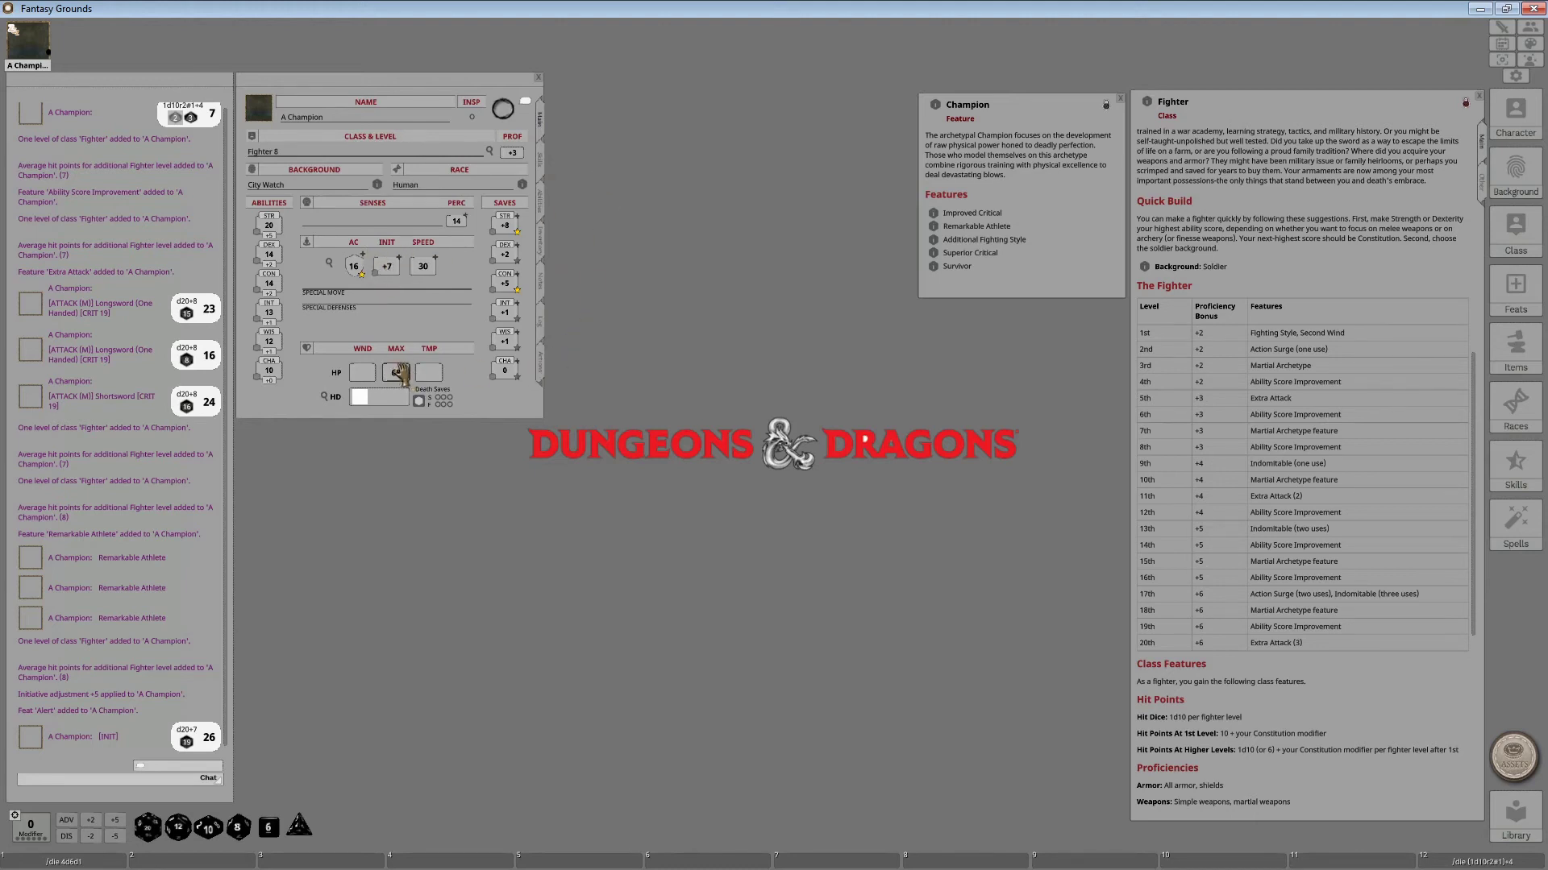
pyautogui.click(544, 362)
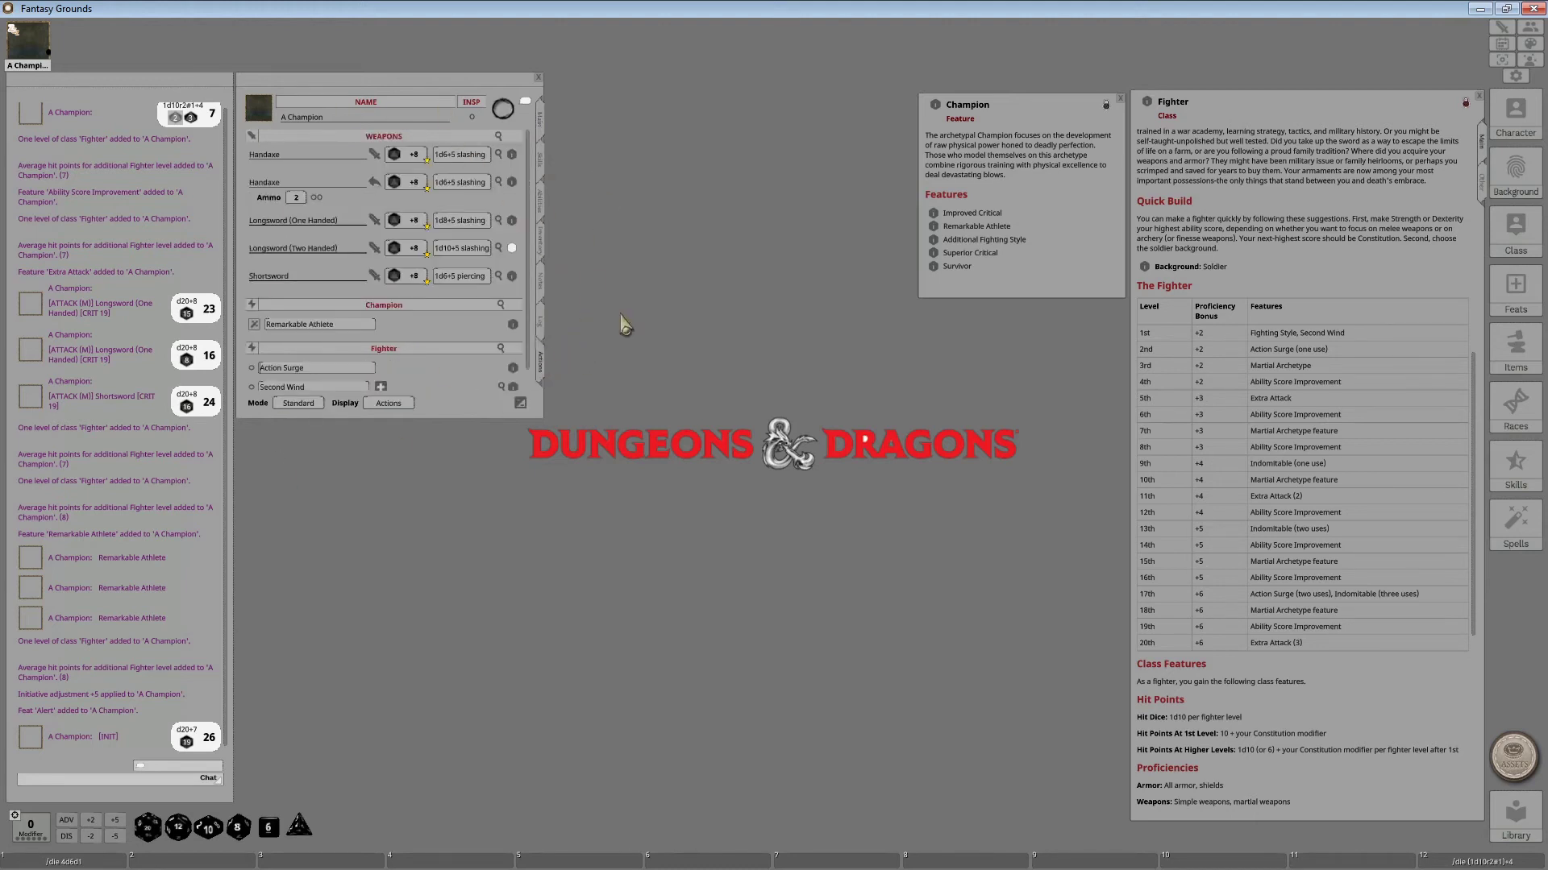
pyautogui.click(545, 122)
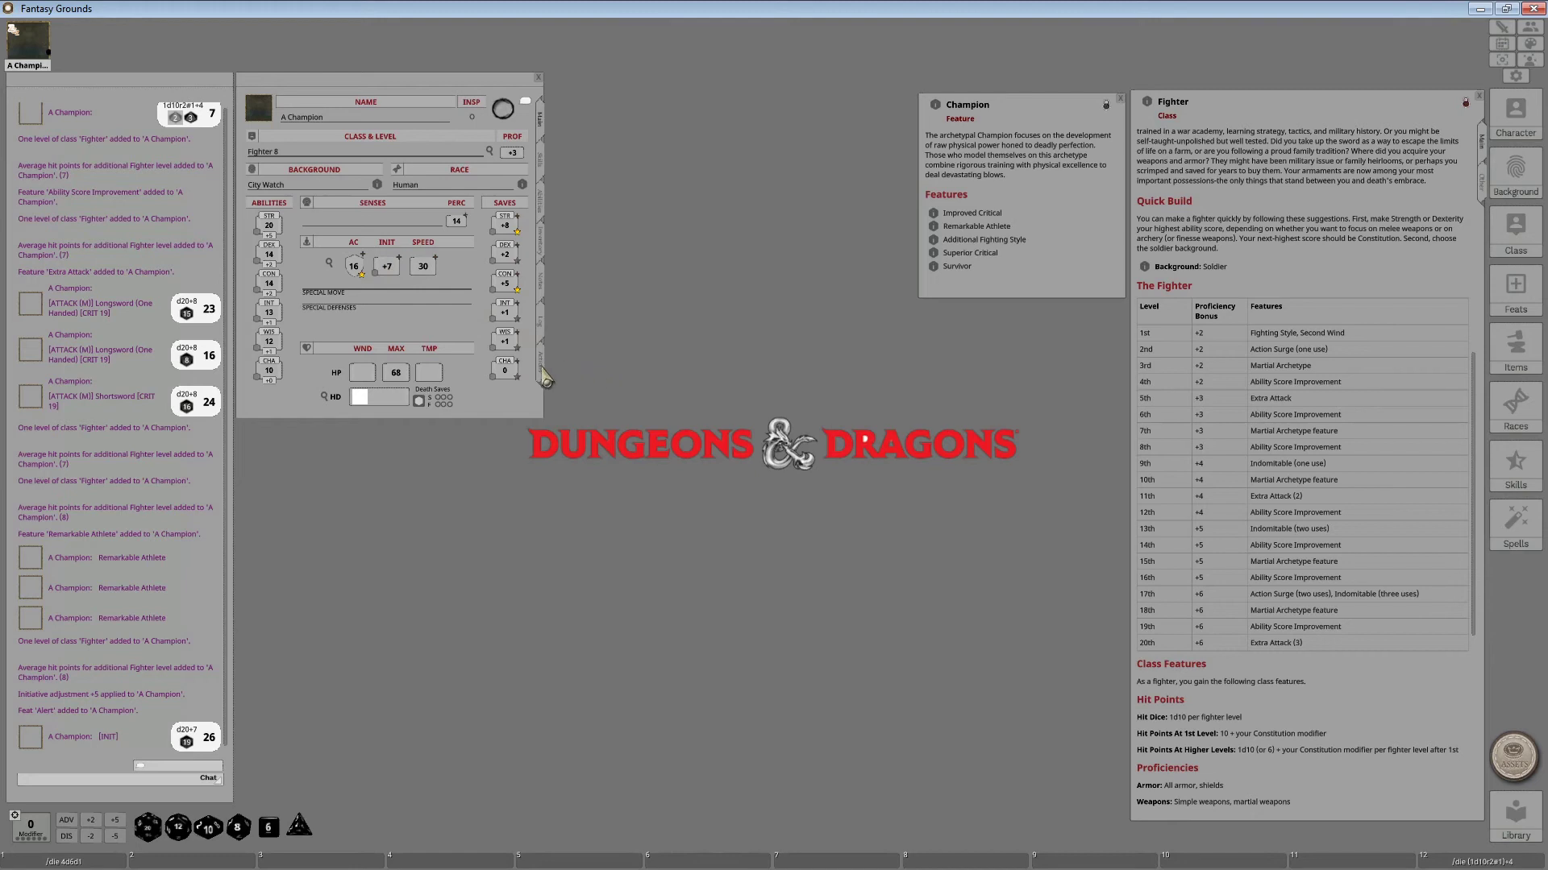
pyautogui.click(540, 367)
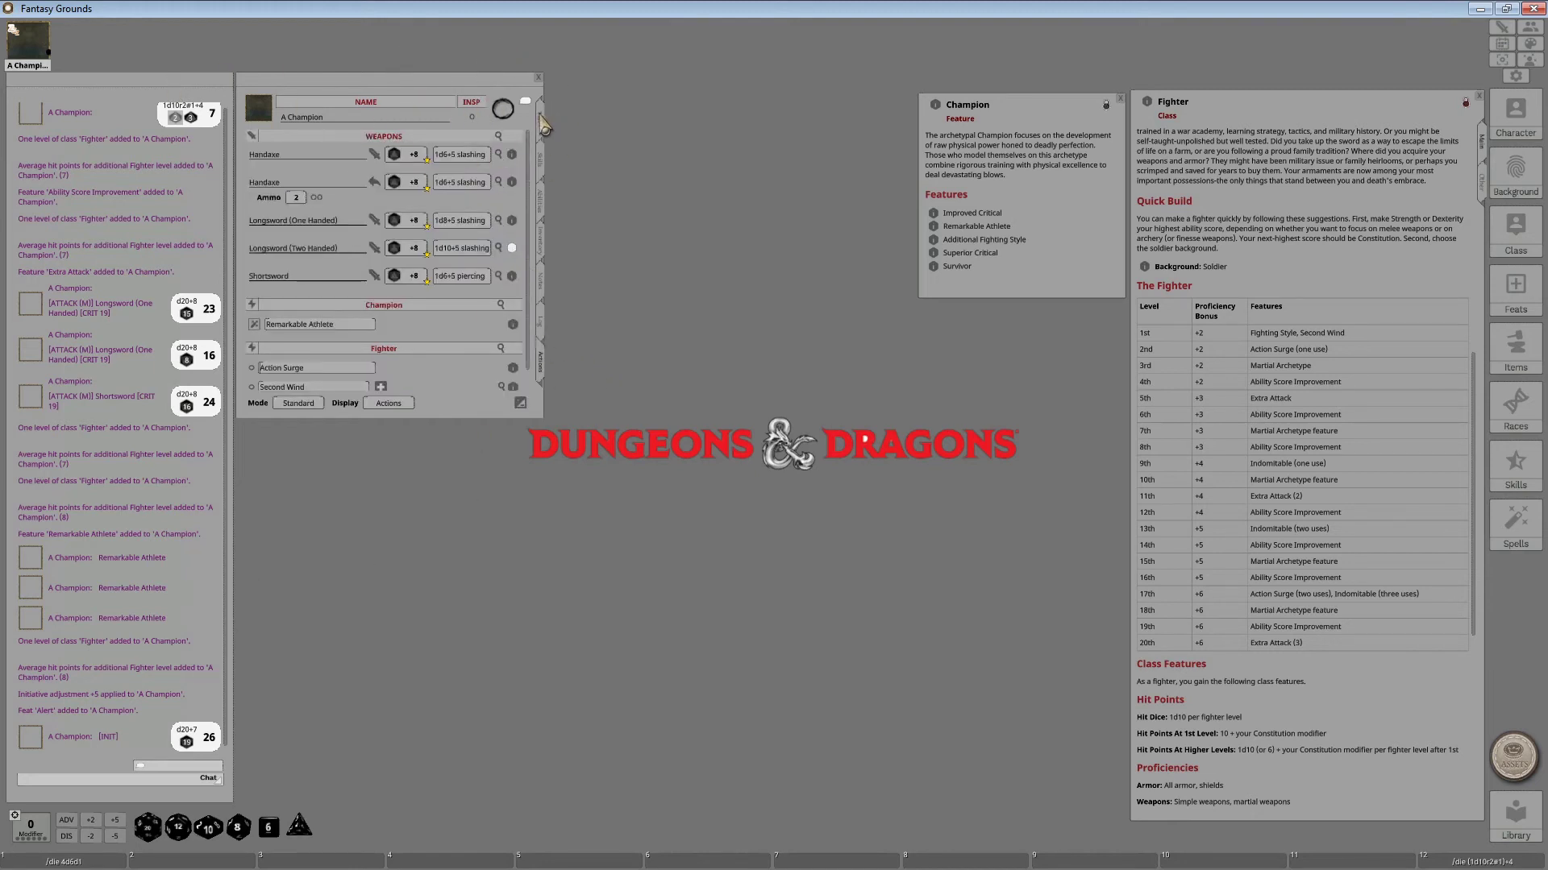
pyautogui.click(542, 121)
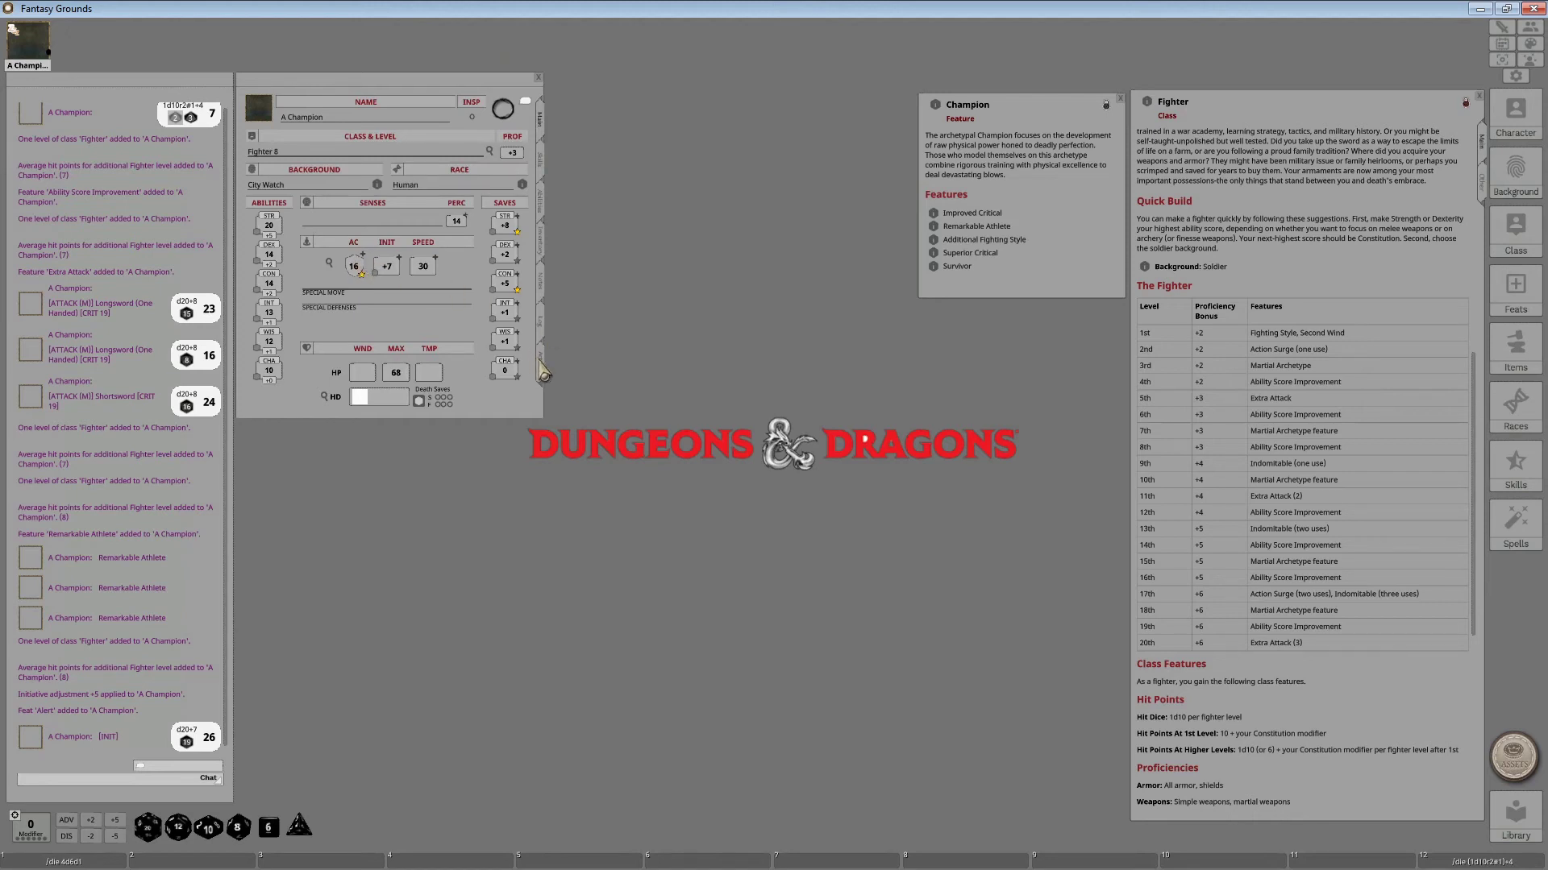
pyautogui.click(541, 367)
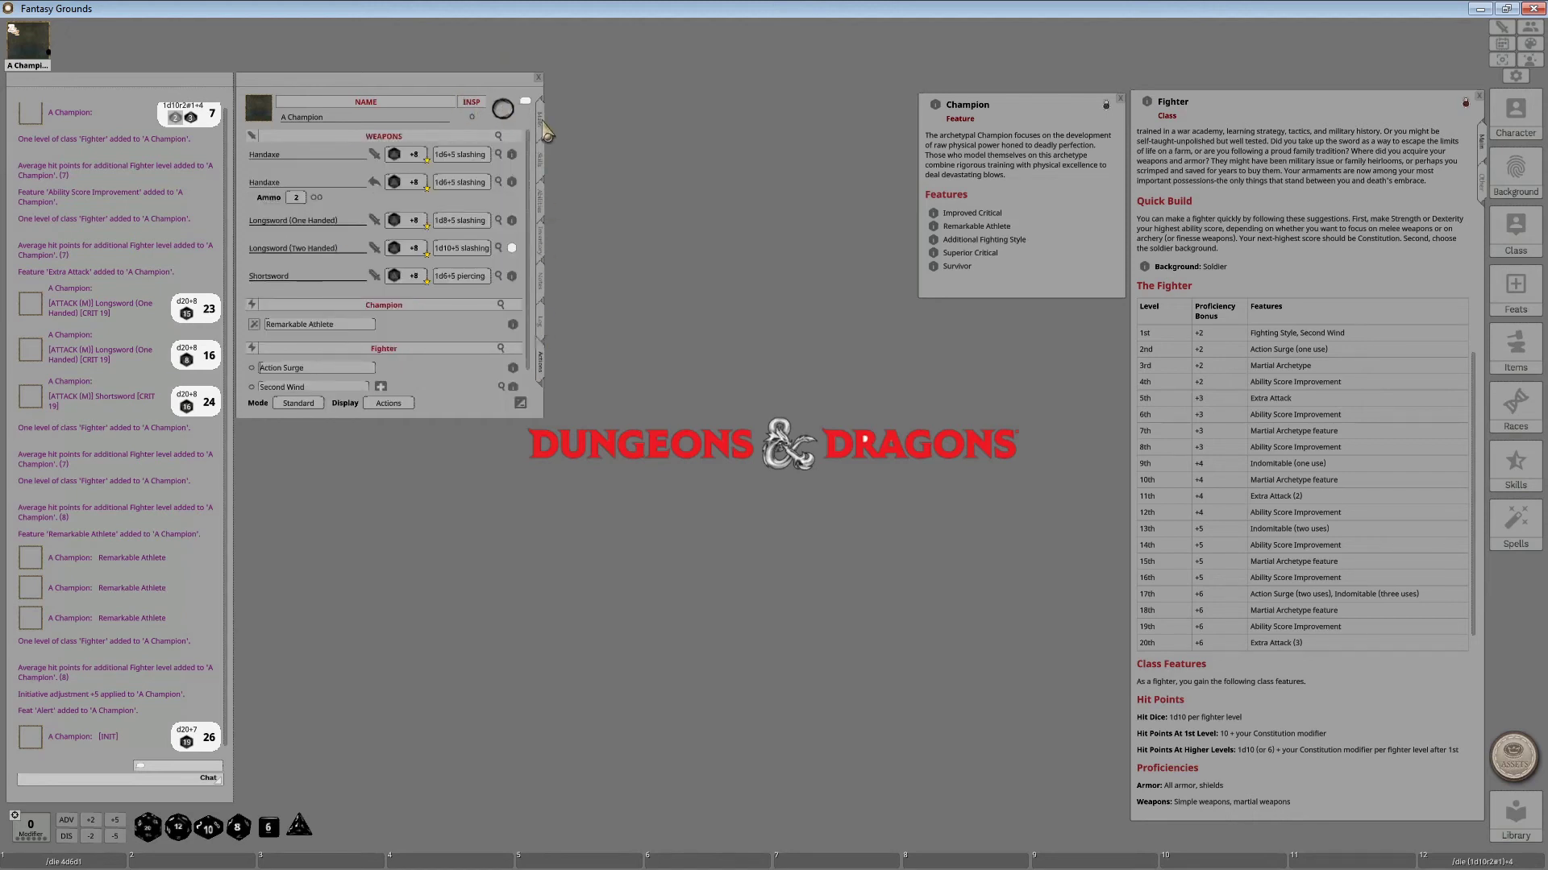
pyautogui.click(541, 121)
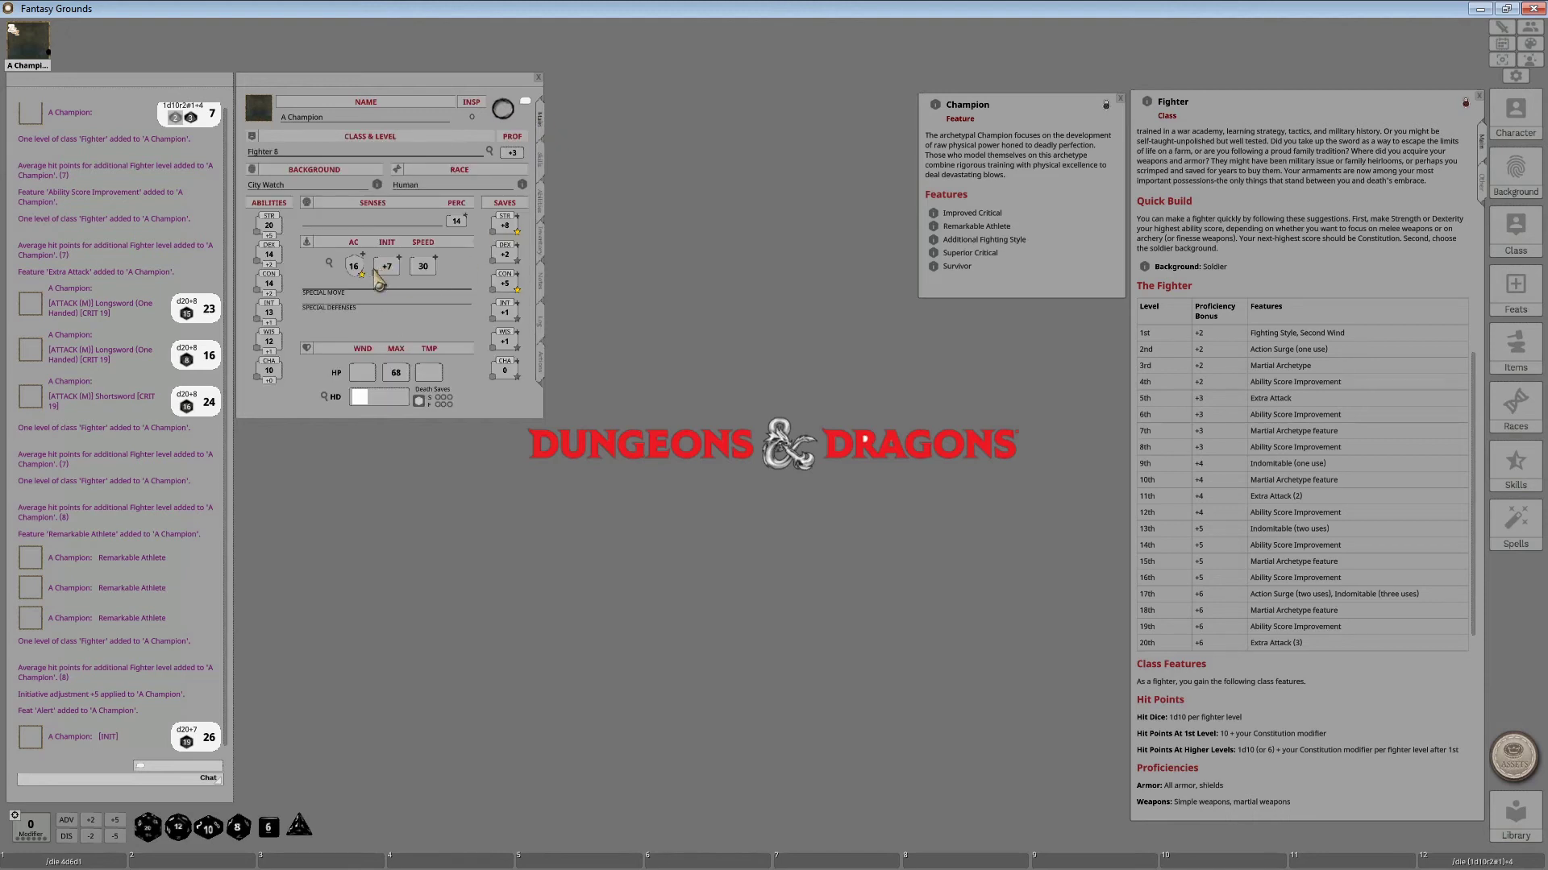
pyautogui.doubleClick(378, 268)
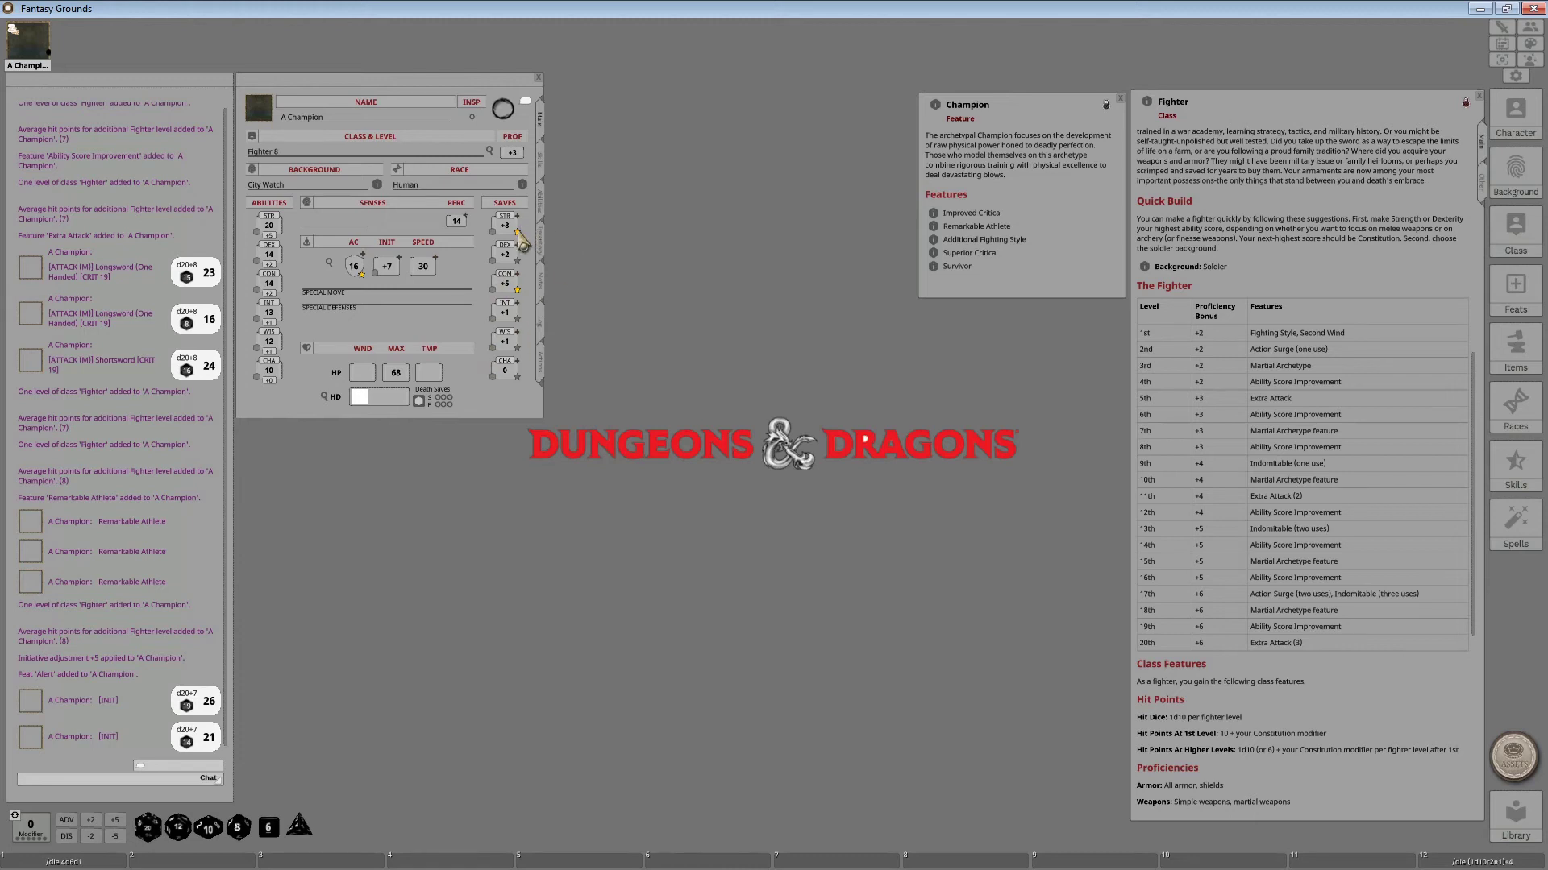
# - Raise the character to Fighter level 9 by applying the Fighter class to its sheet once more
pyautogui.click(517, 290)
pyautogui.scroll(-3, 1313, 370)
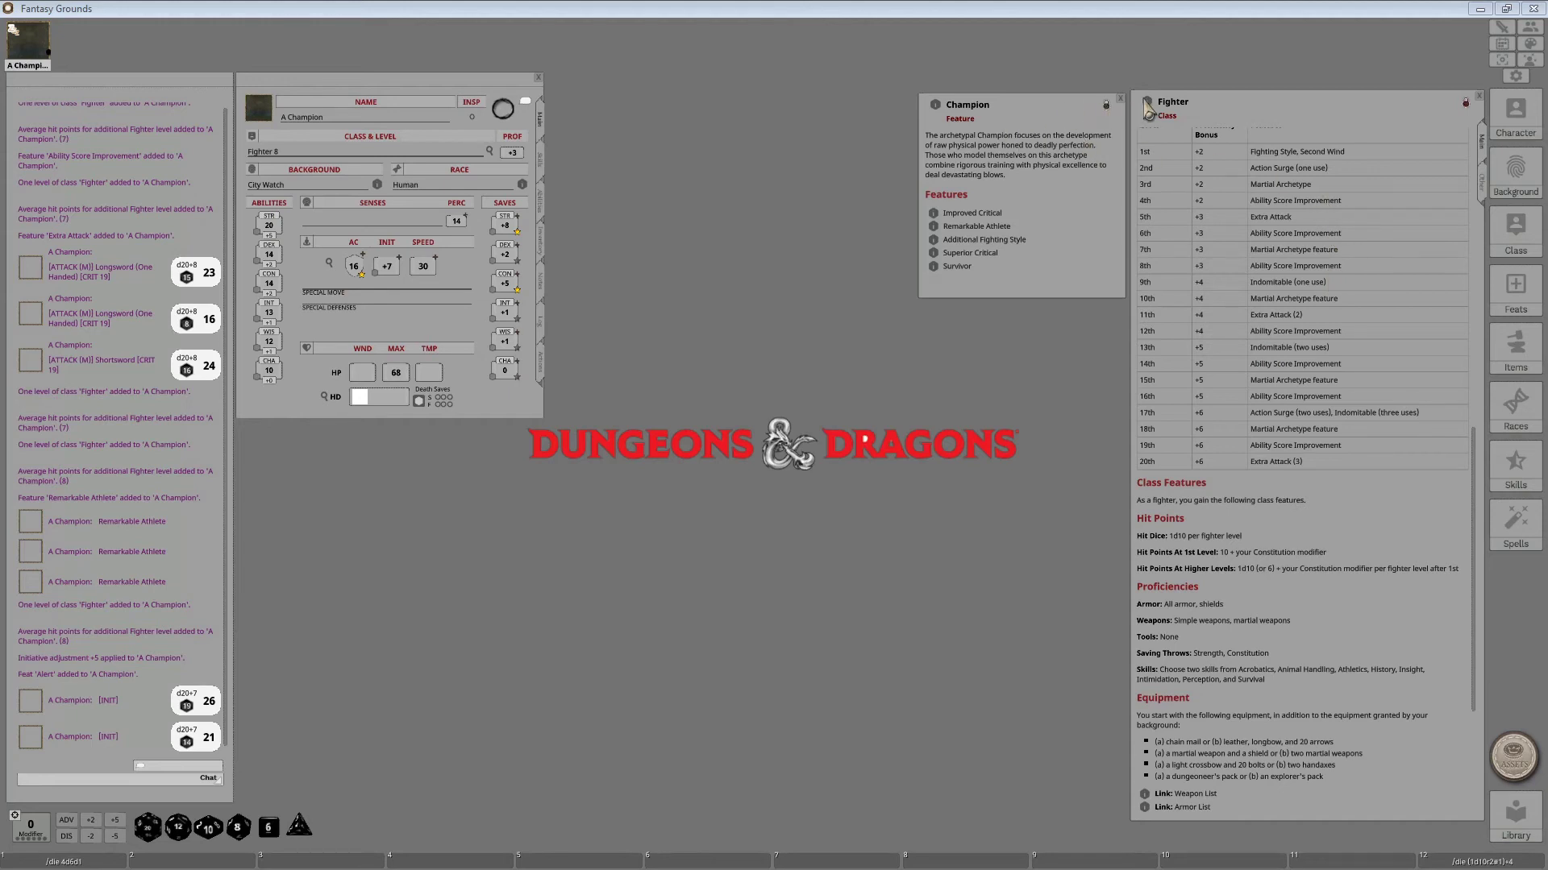
pyautogui.scroll(3, 1213, 359)
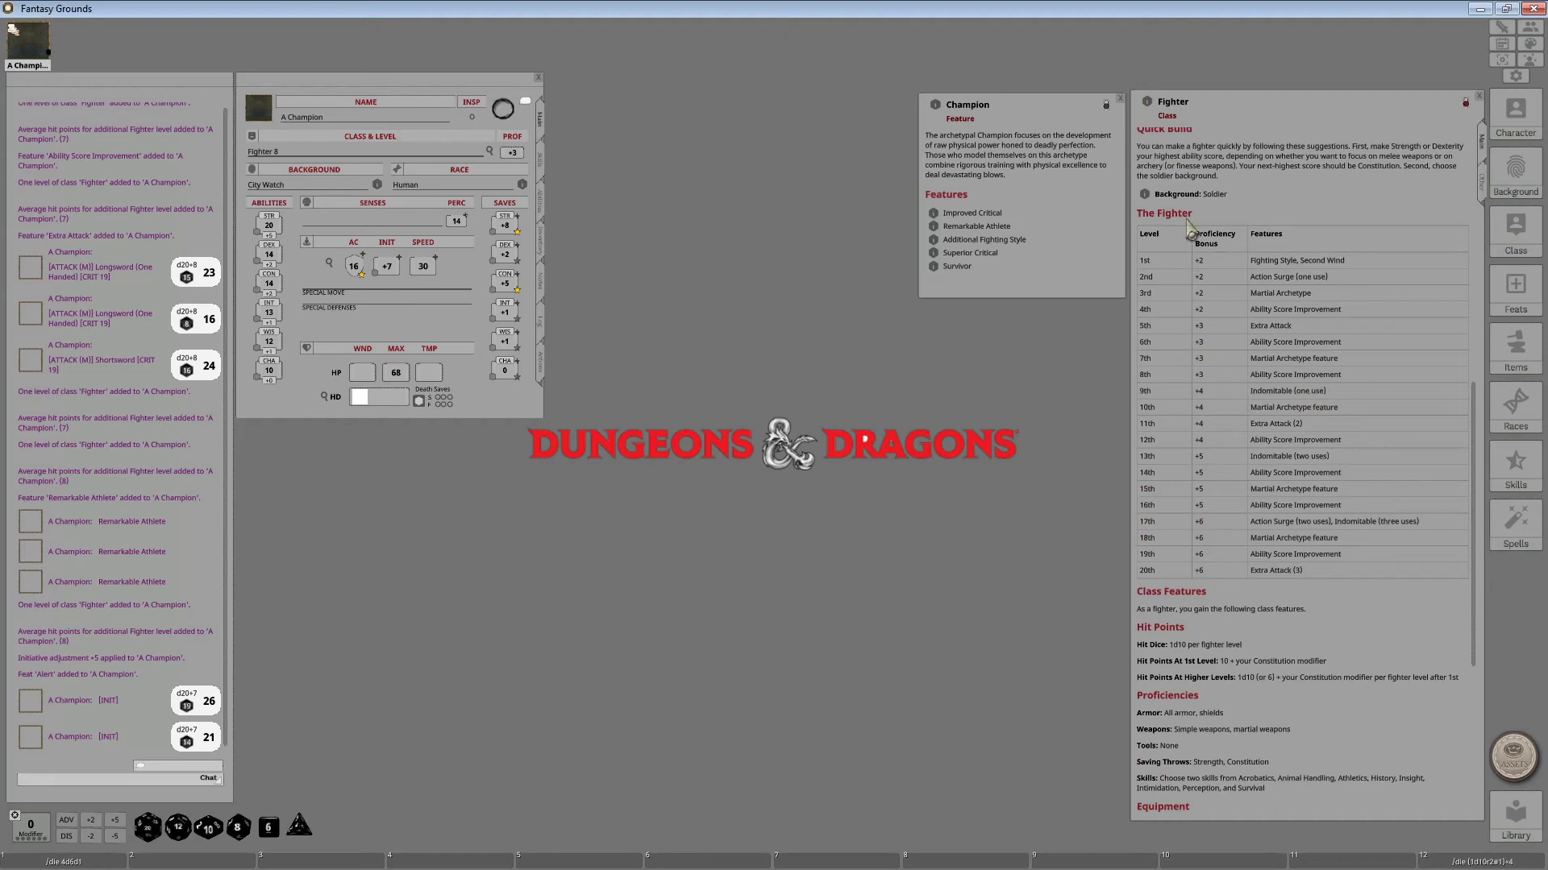
pyautogui.moveTo(1146, 106); pyautogui.dragTo(277, 156)
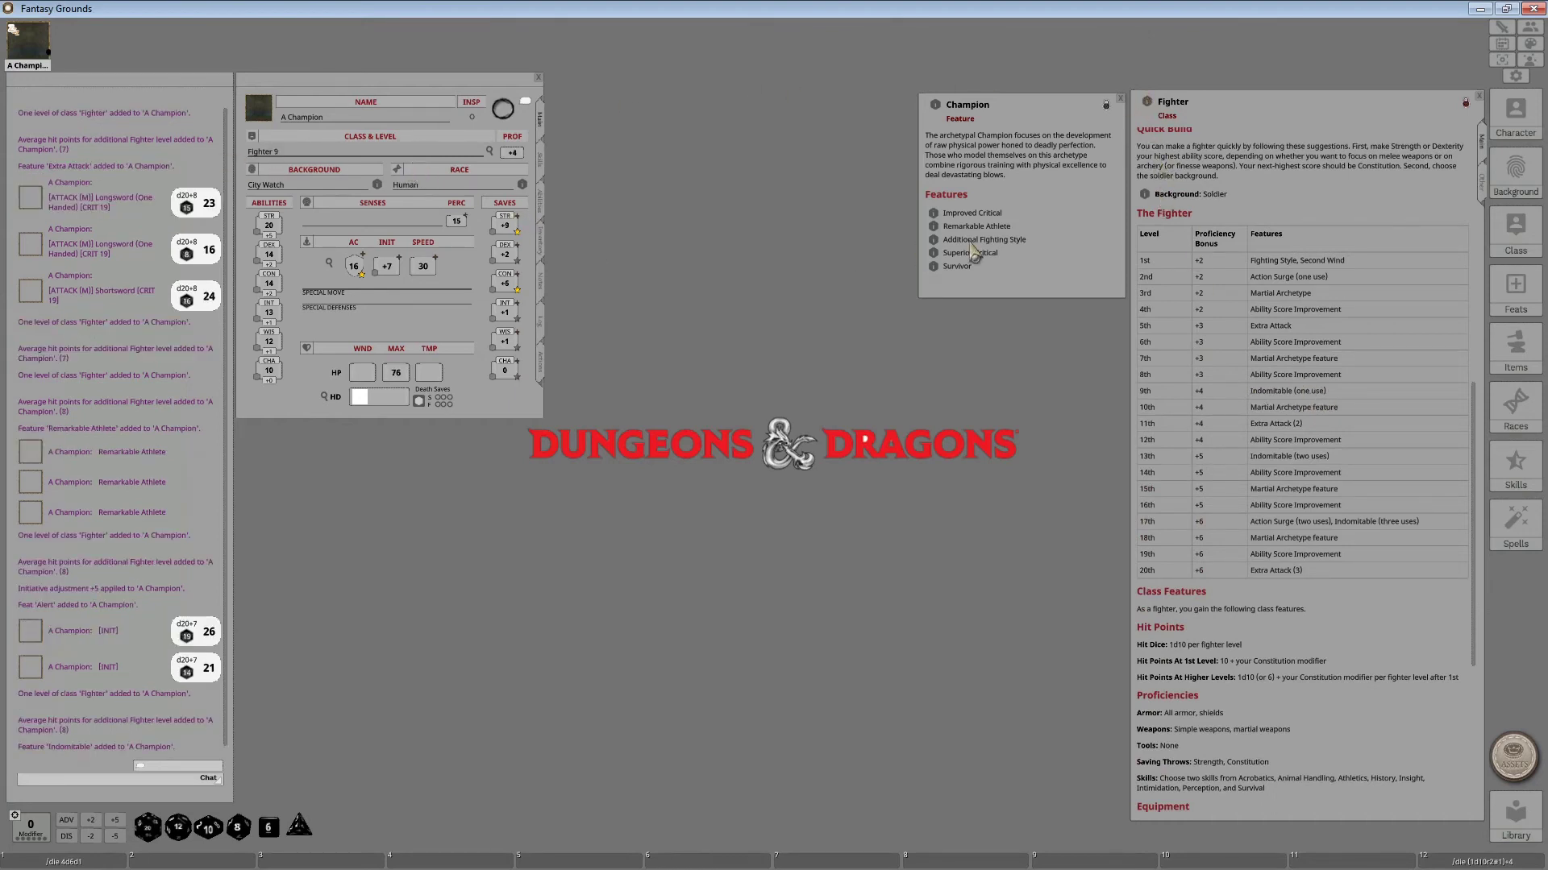
# - Open the Fighter's Indomitable feature, read its description and add it to the character's powers
pyautogui.scroll(-3, 1259, 539)
pyautogui.scroll(-6, 1259, 539)
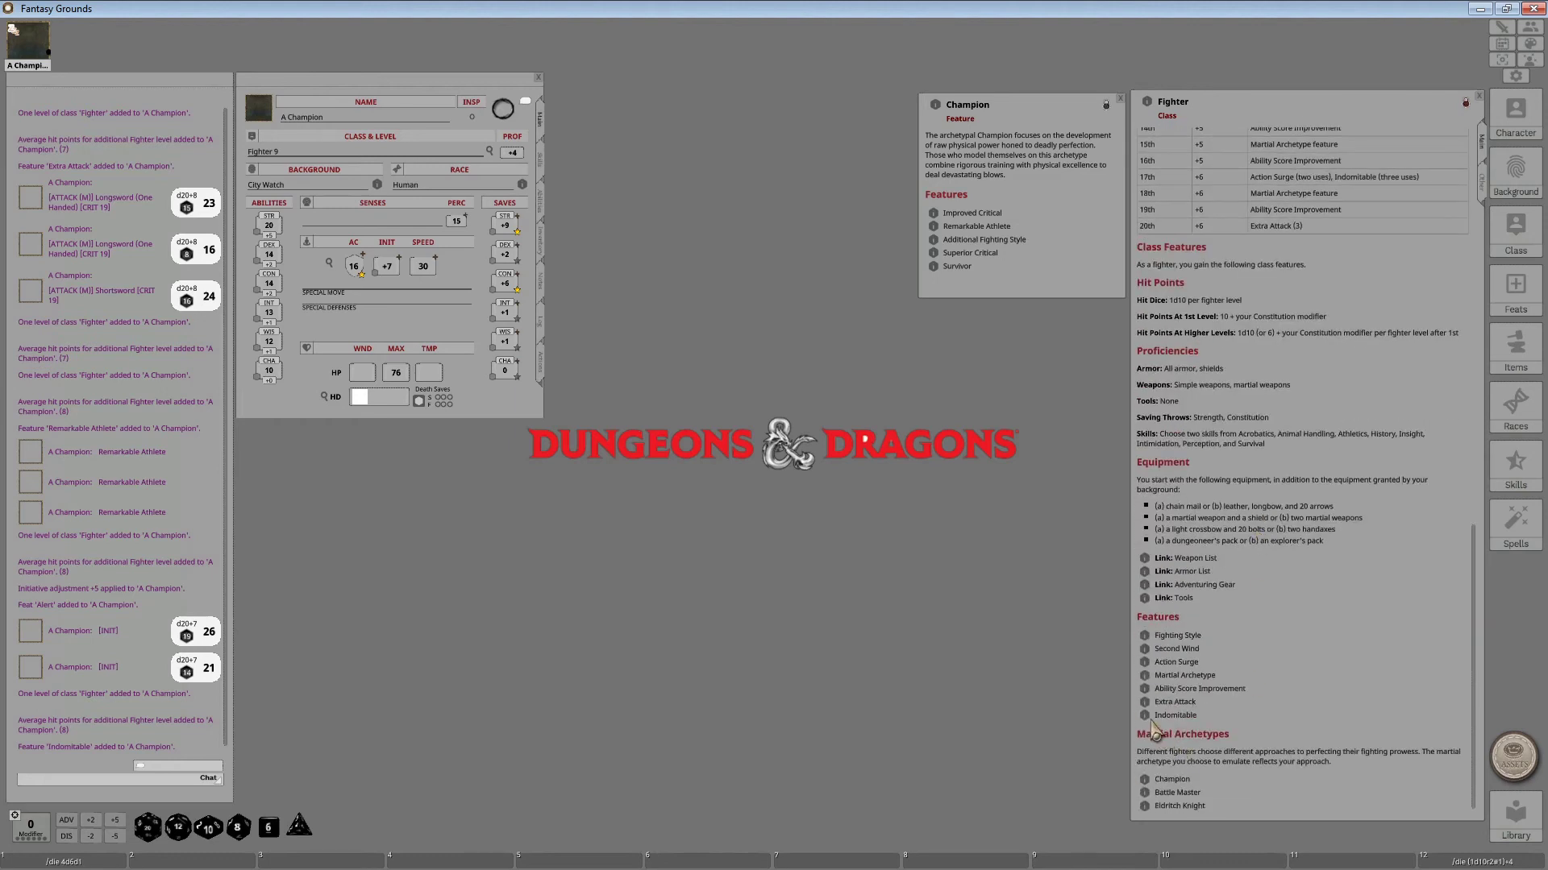
pyautogui.click(1144, 716)
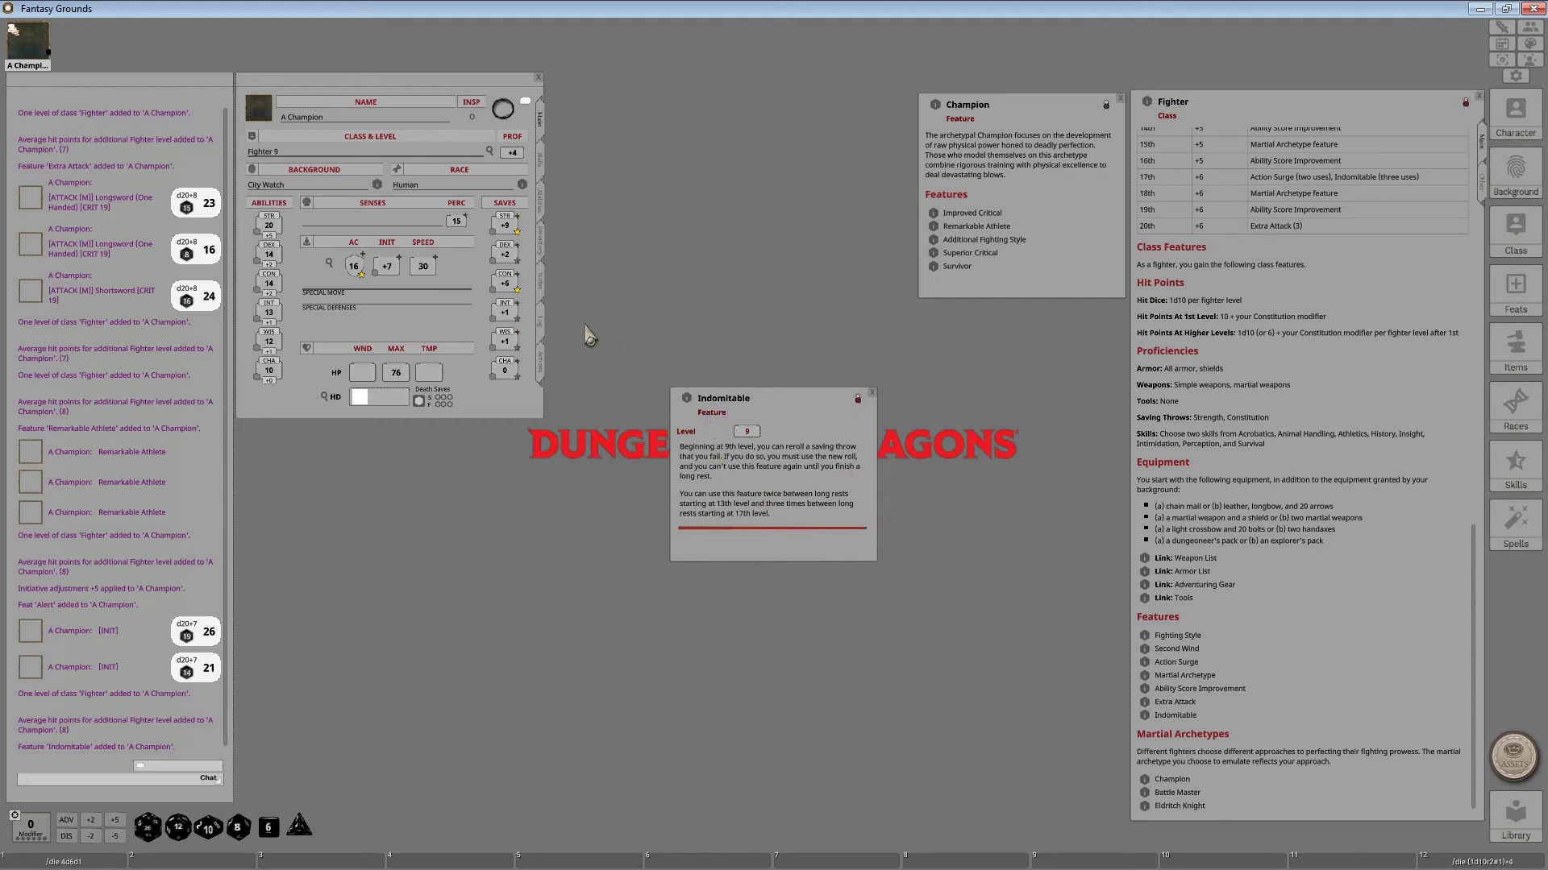
pyautogui.click(542, 364)
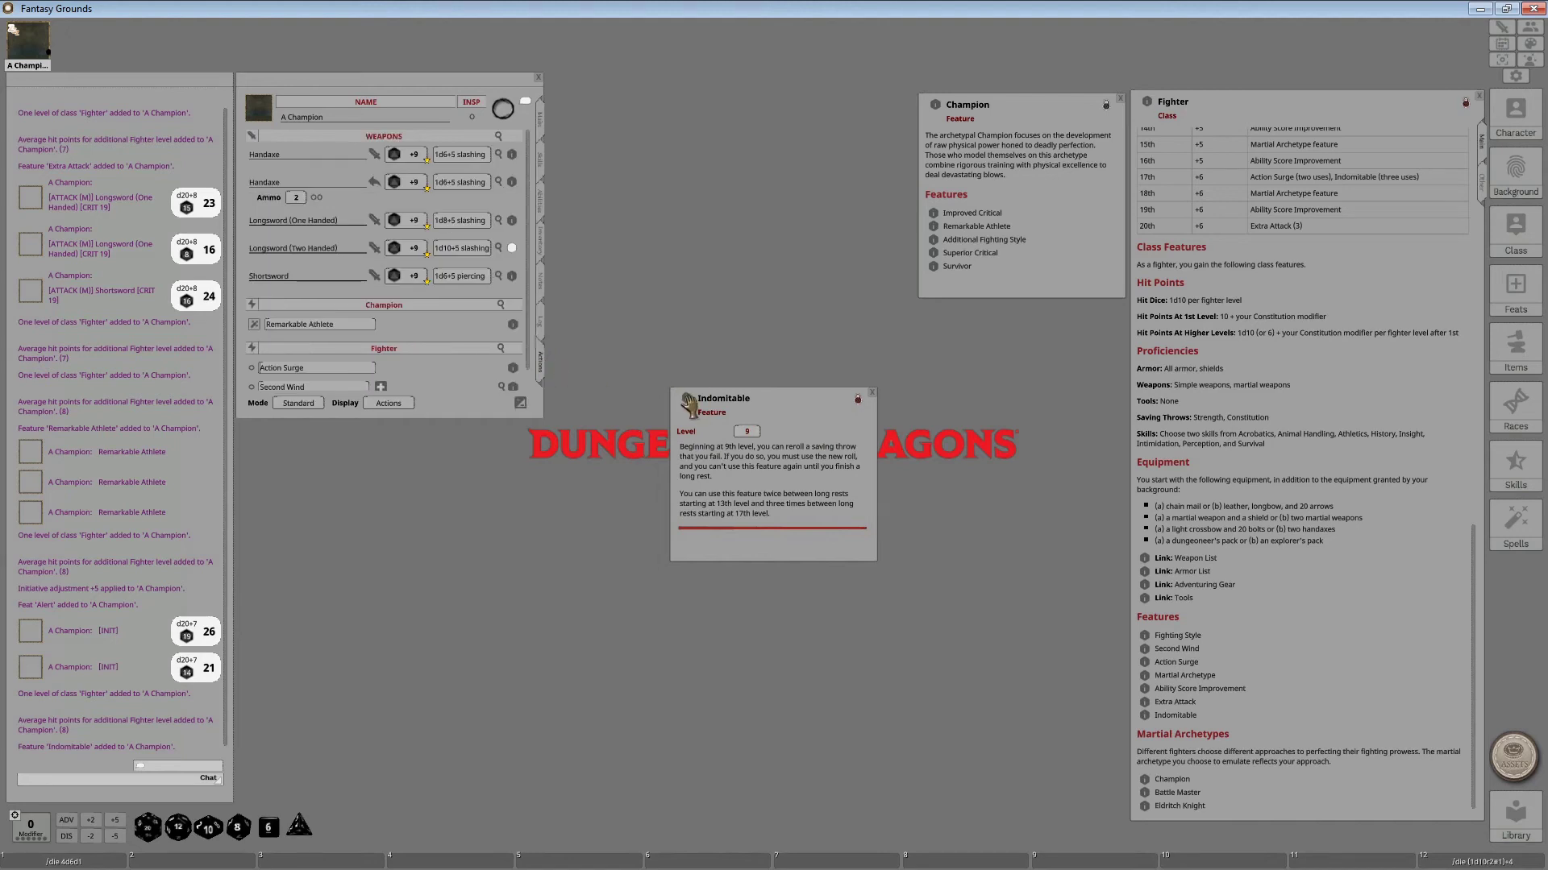
pyautogui.moveTo(391, 347); pyautogui.dragTo(419, 371)
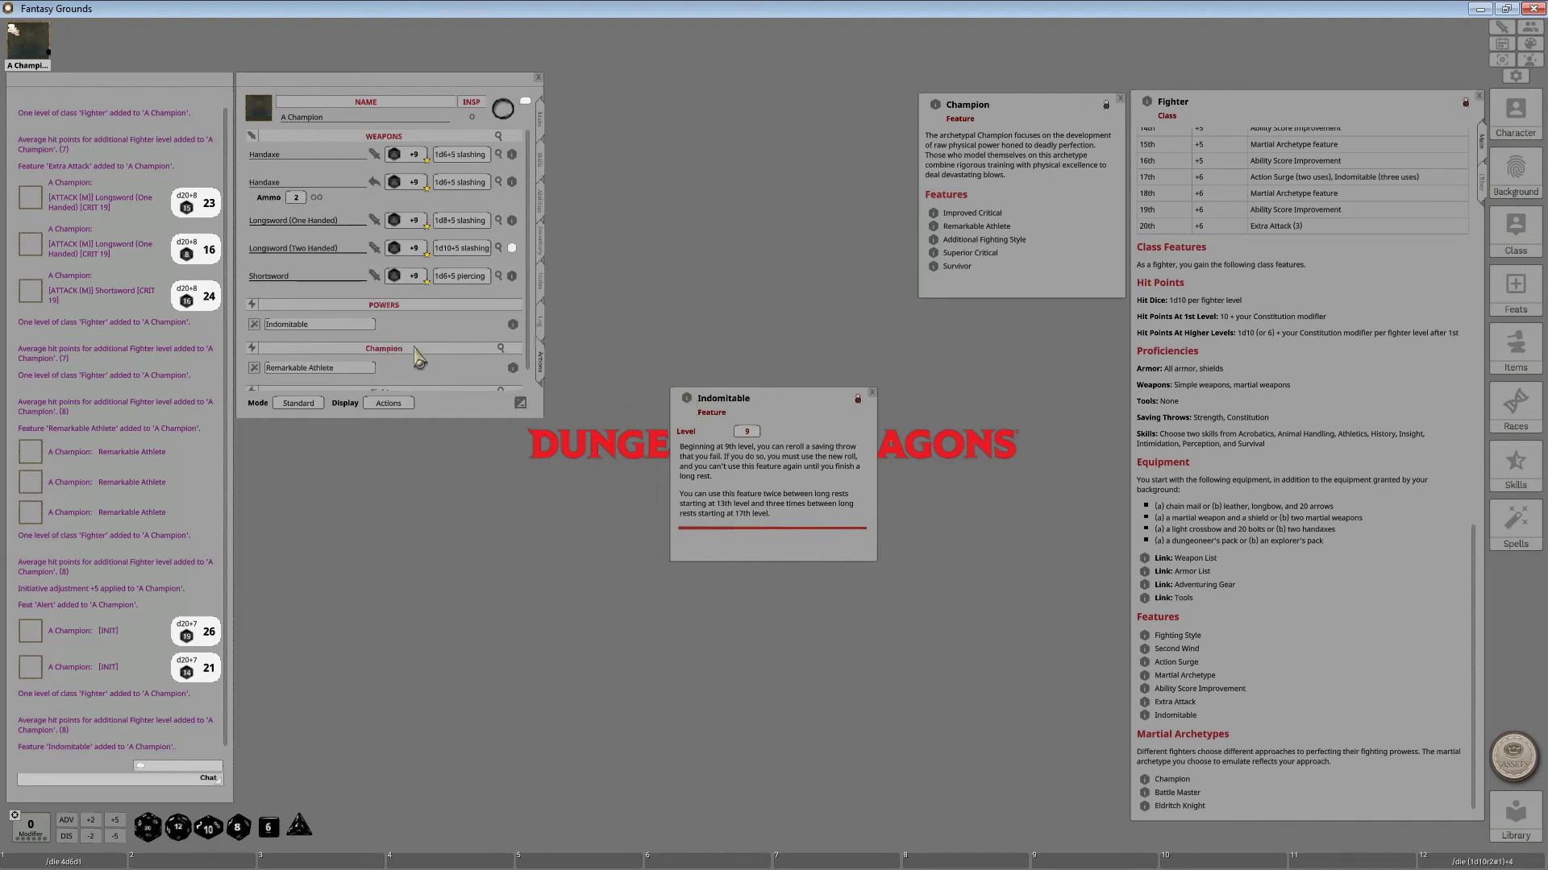
# - Assign the Indomitable power to the group Fighter and return the powers display to Actions
pyautogui.click(389, 403)
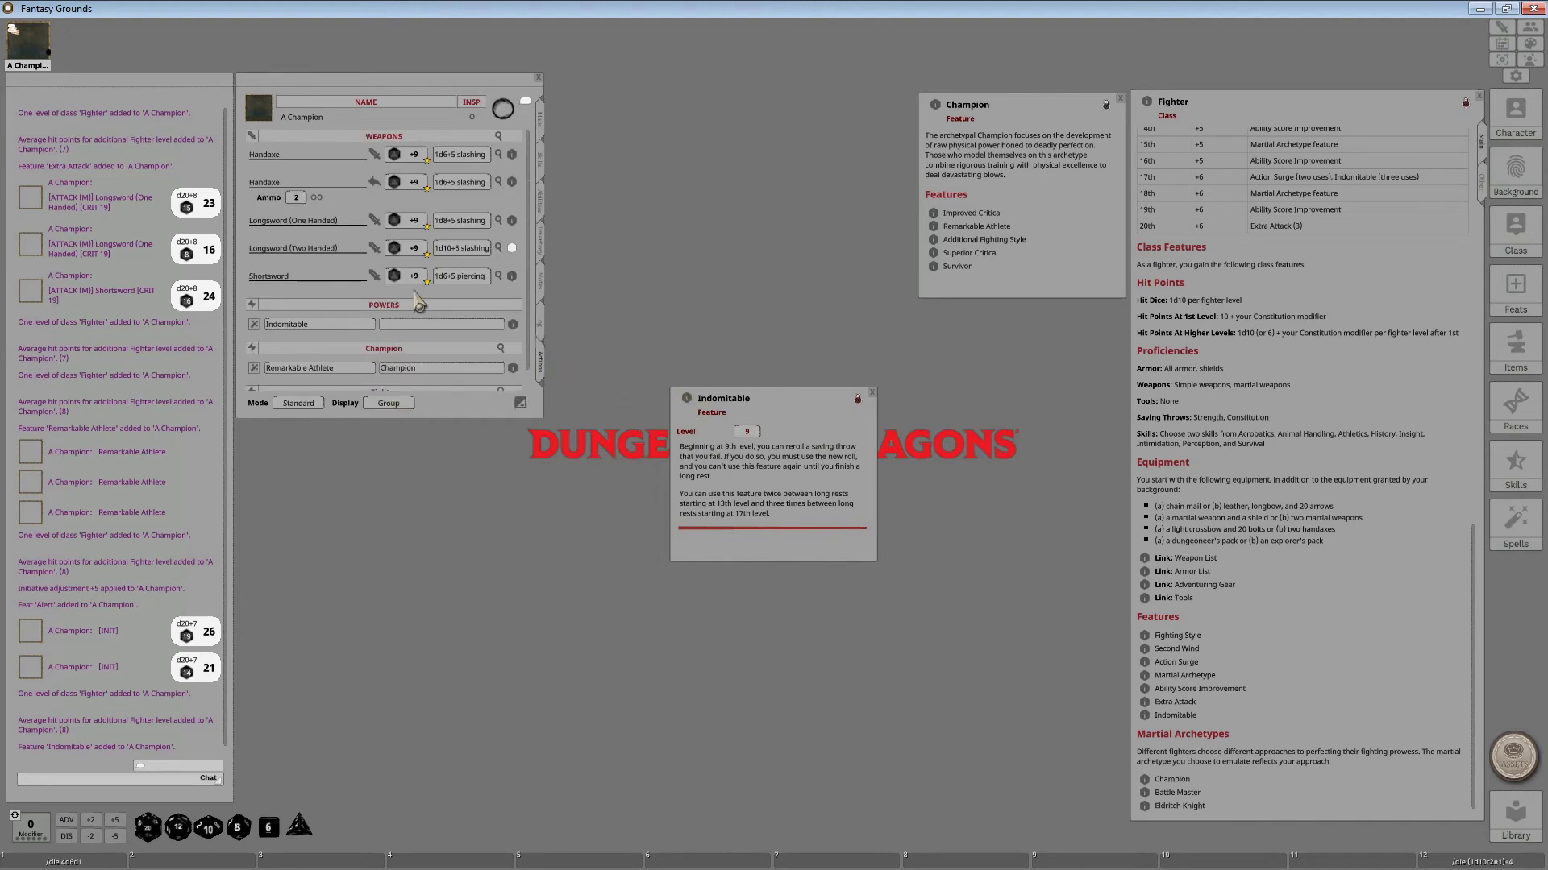
pyautogui.click(409, 325)
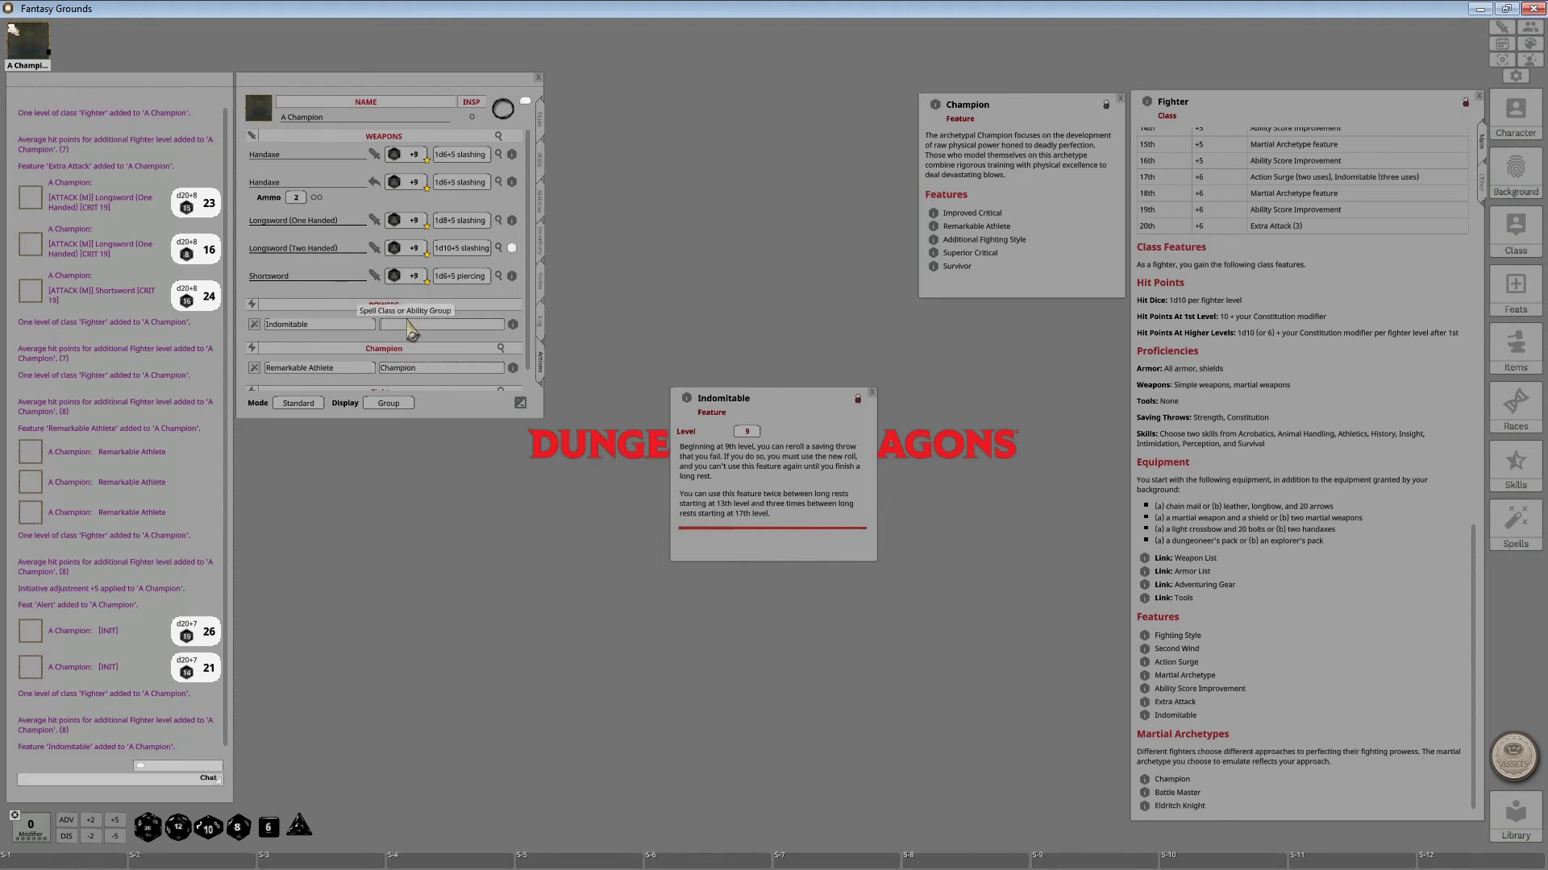
pyautogui.write('Fighter')
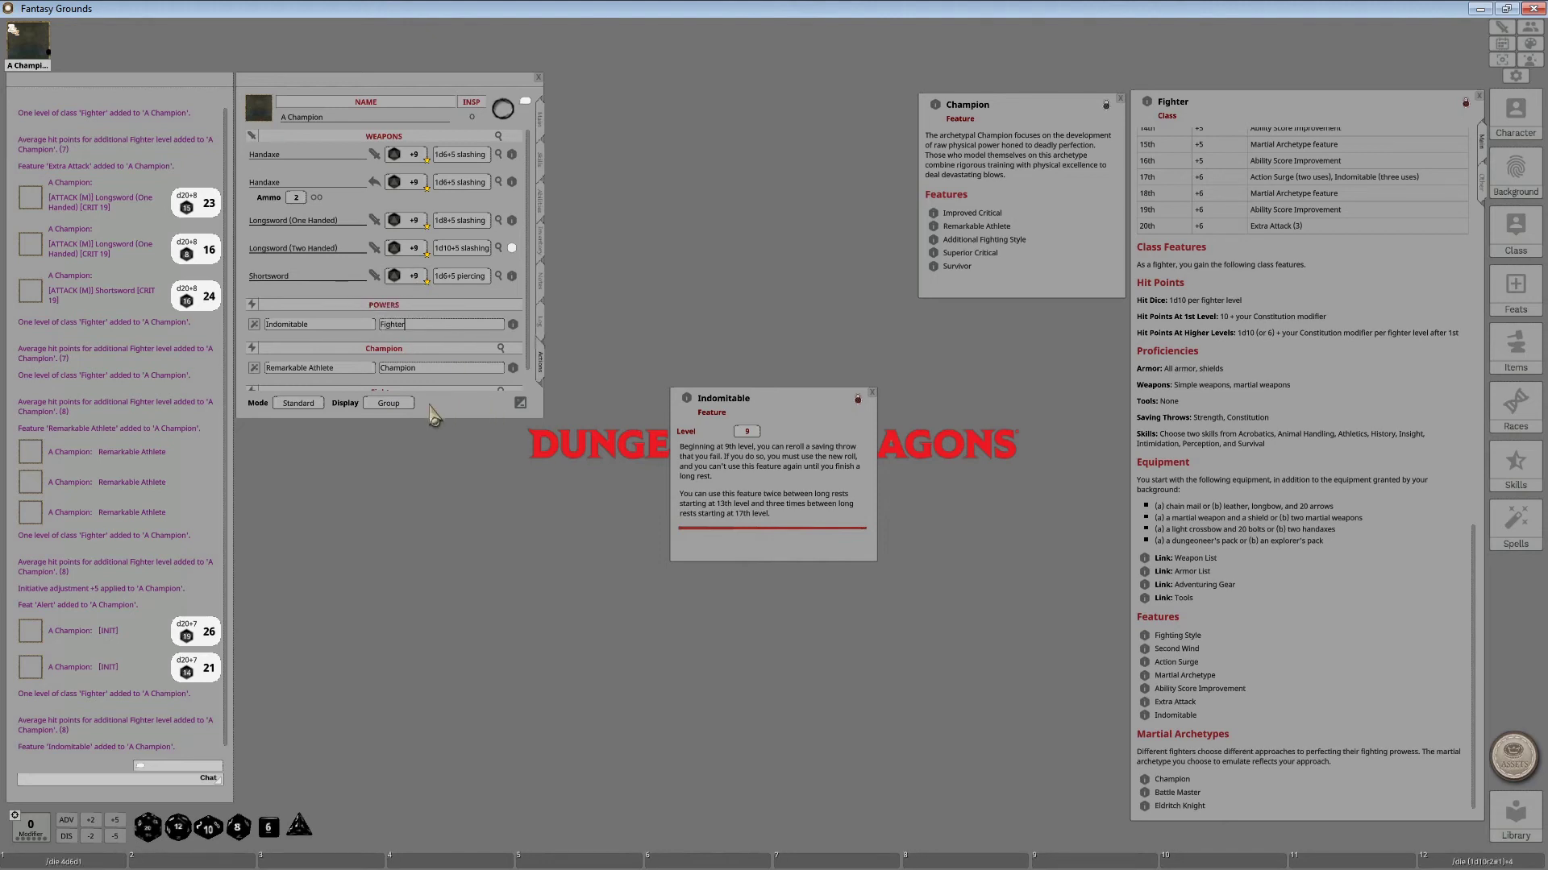
pyautogui.press('Tab')
pyautogui.click(398, 406)
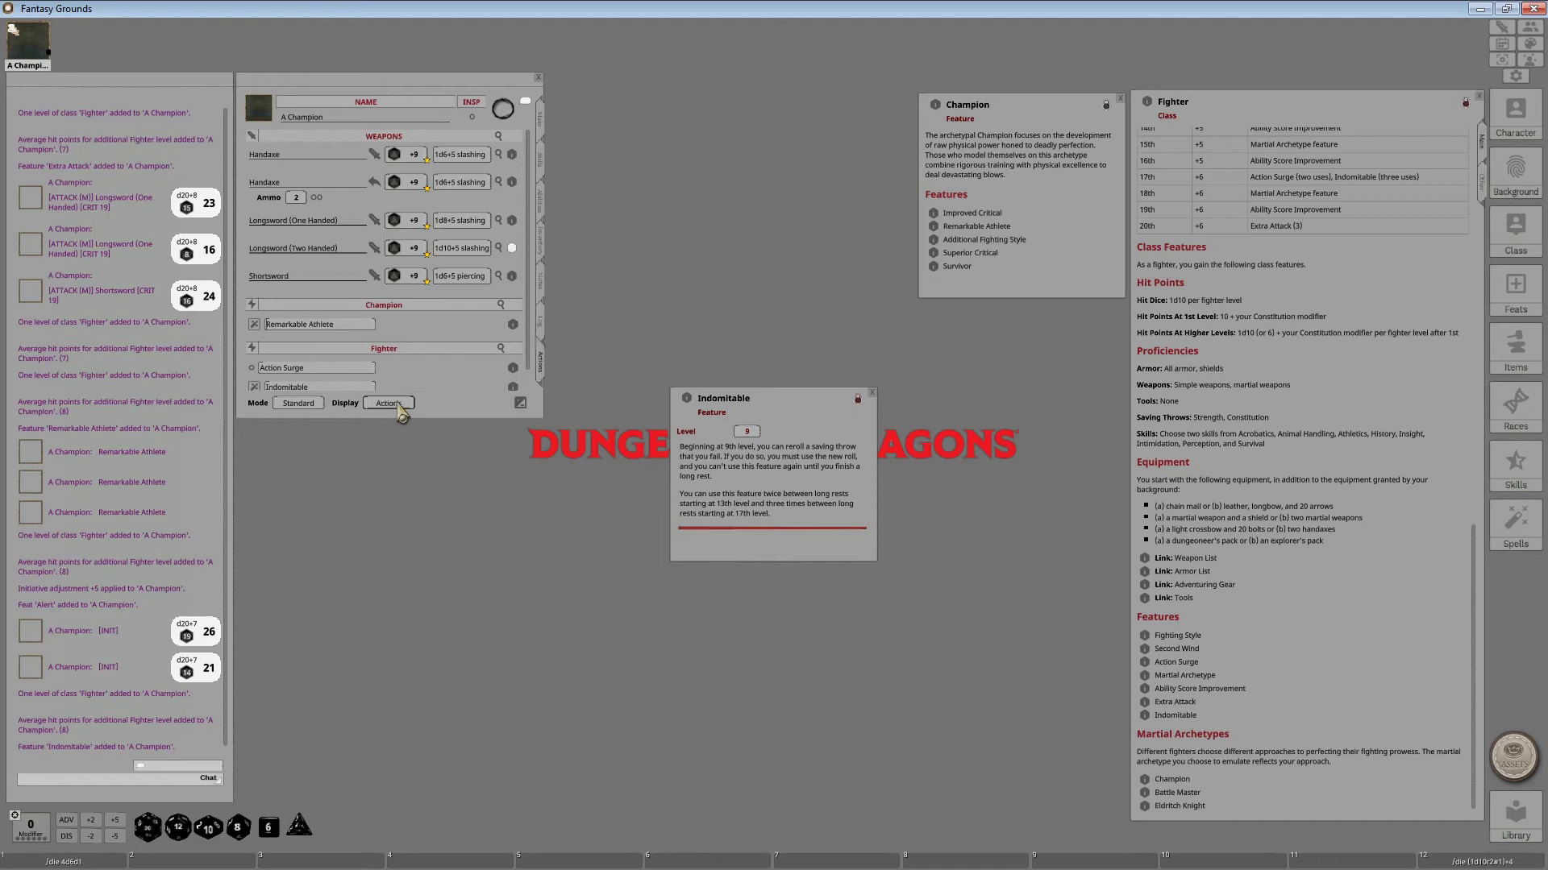
pyautogui.scroll(-1, 431, 343)
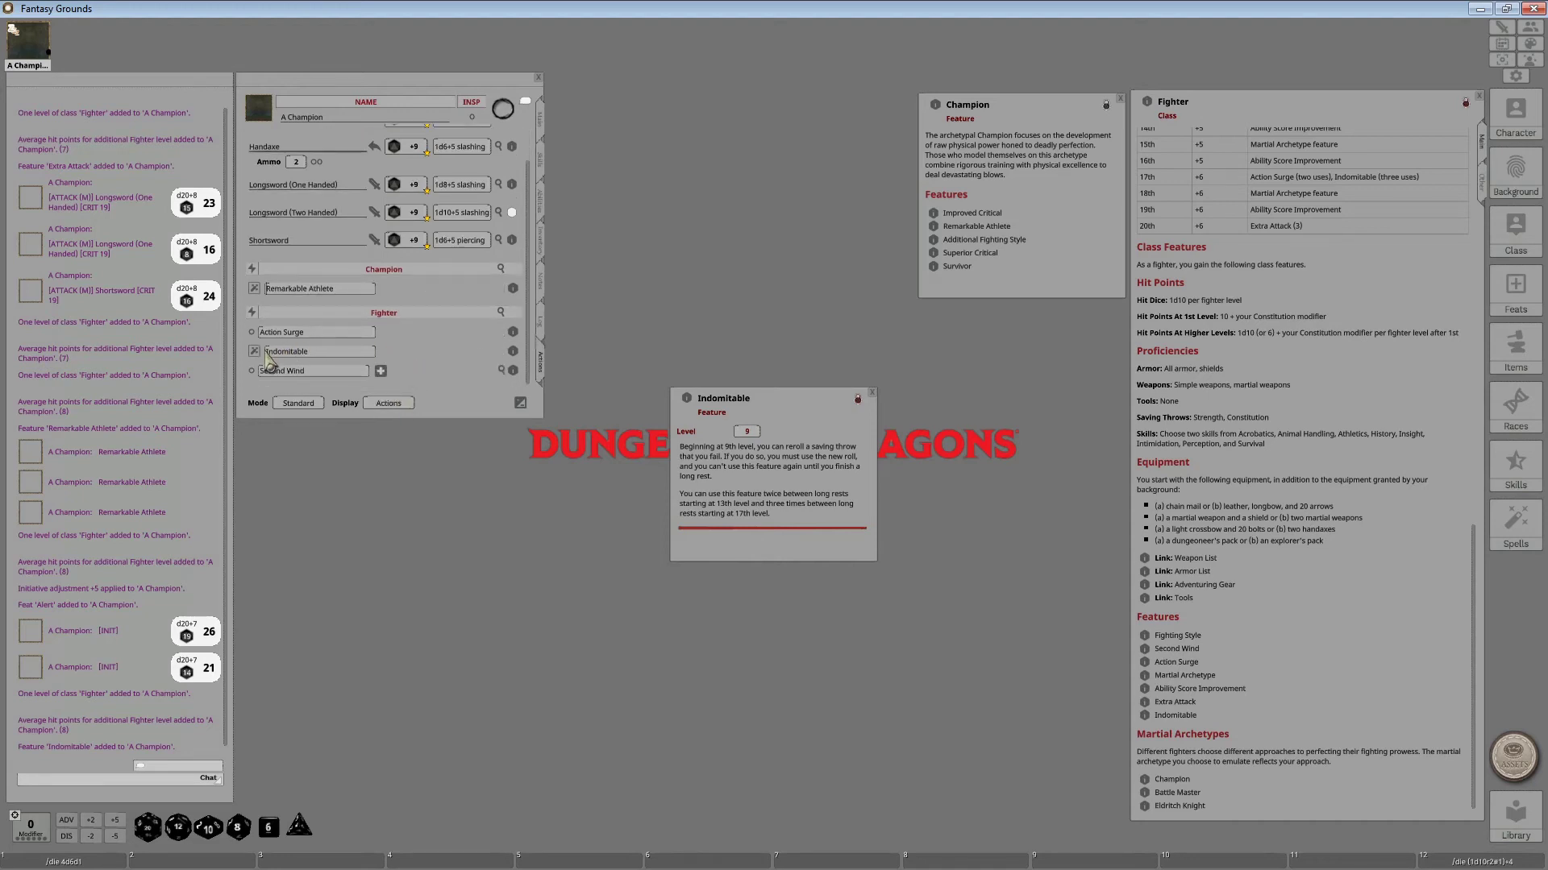
# - Set the Indomitable power to 1 daily use in Preparation mode and switch the actions mode to Combat
pyautogui.click(300, 403)
pyautogui.scroll(-2, 316, 348)
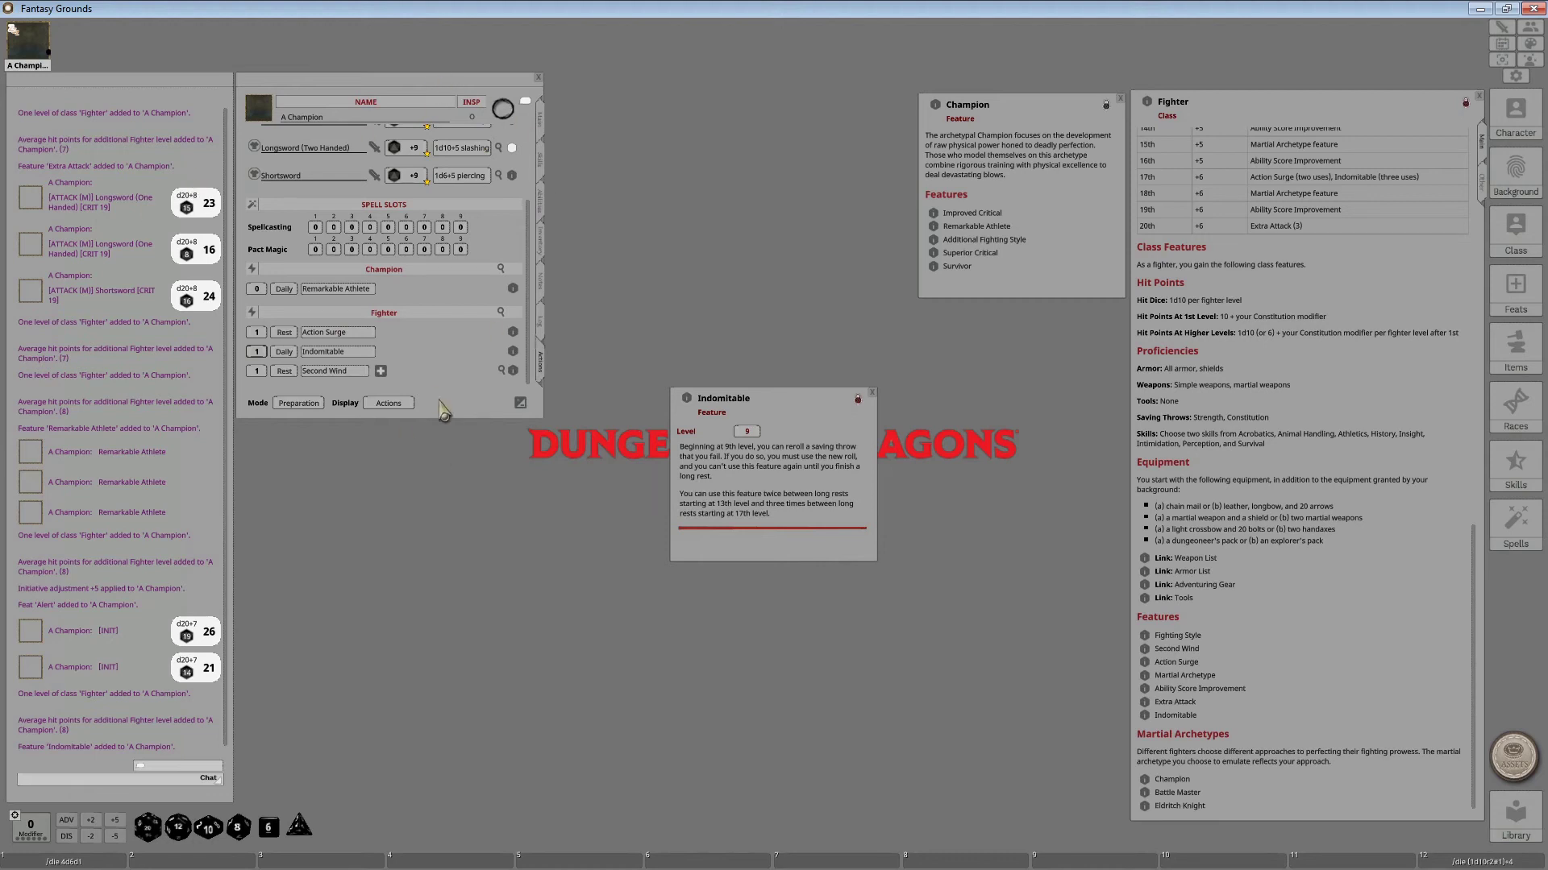
pyautogui.click(390, 404)
pyautogui.click(400, 406)
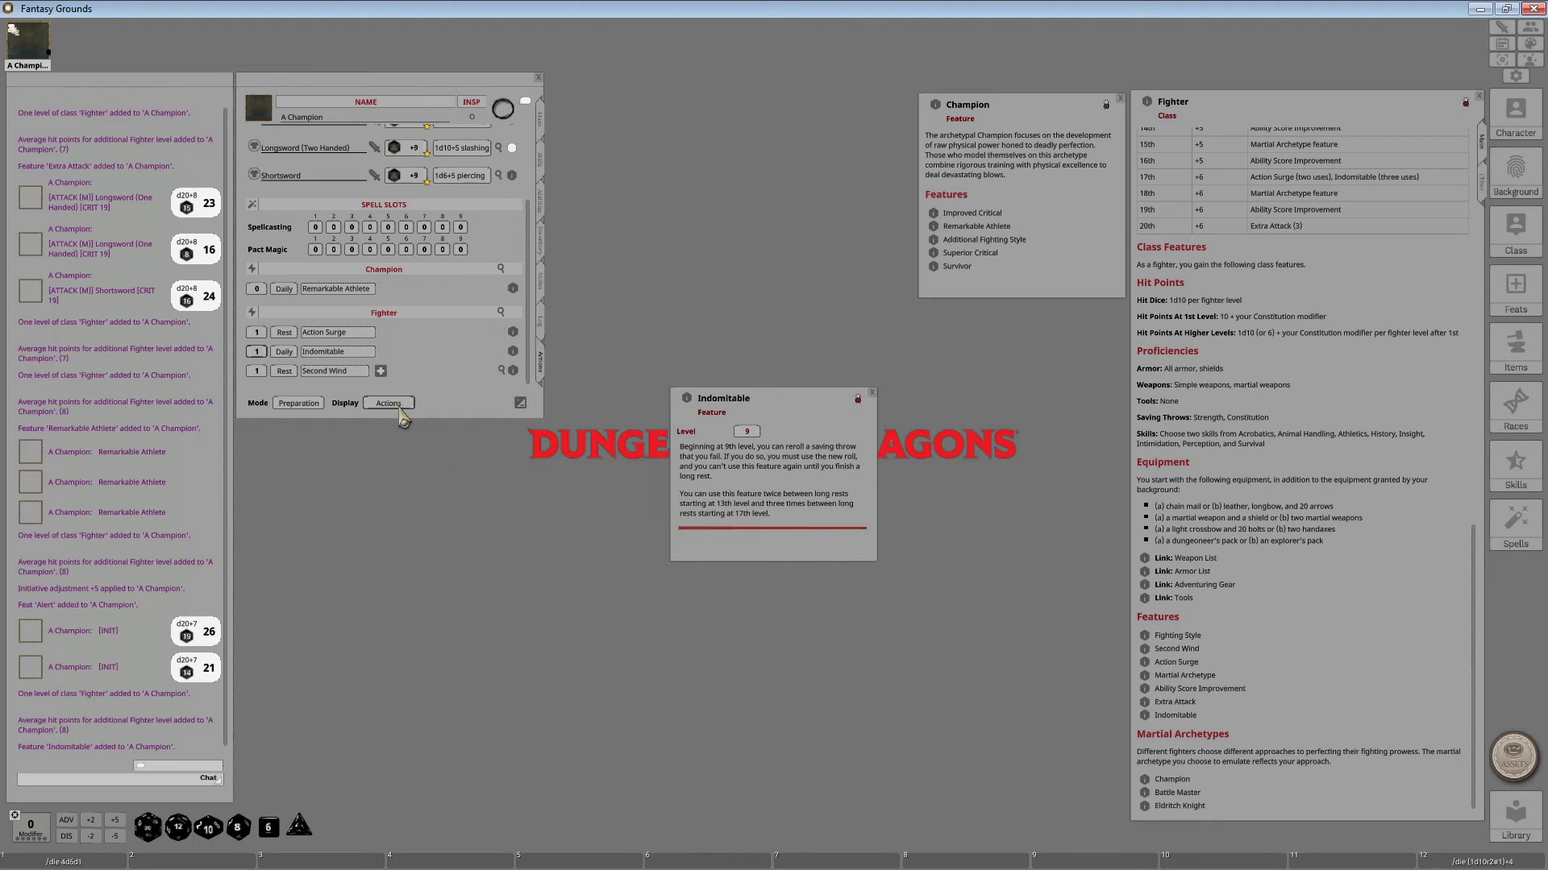
pyautogui.click(302, 405)
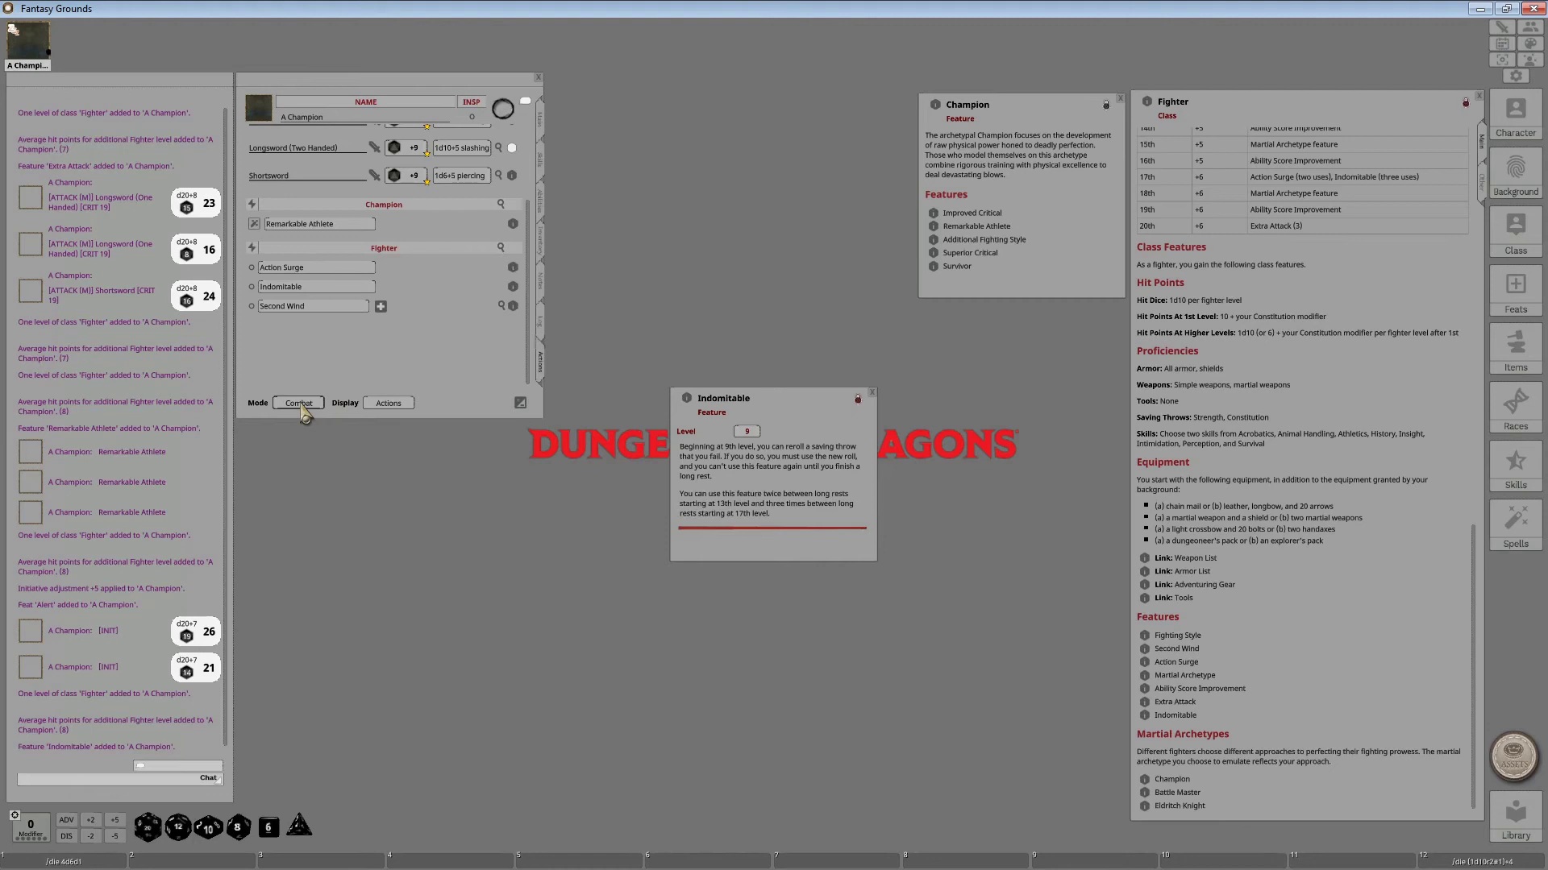
# - Use the Indomitable and Action Surge powers, reset them with a short and a long rest, and close the Indomitable record
pyautogui.click(251, 287)
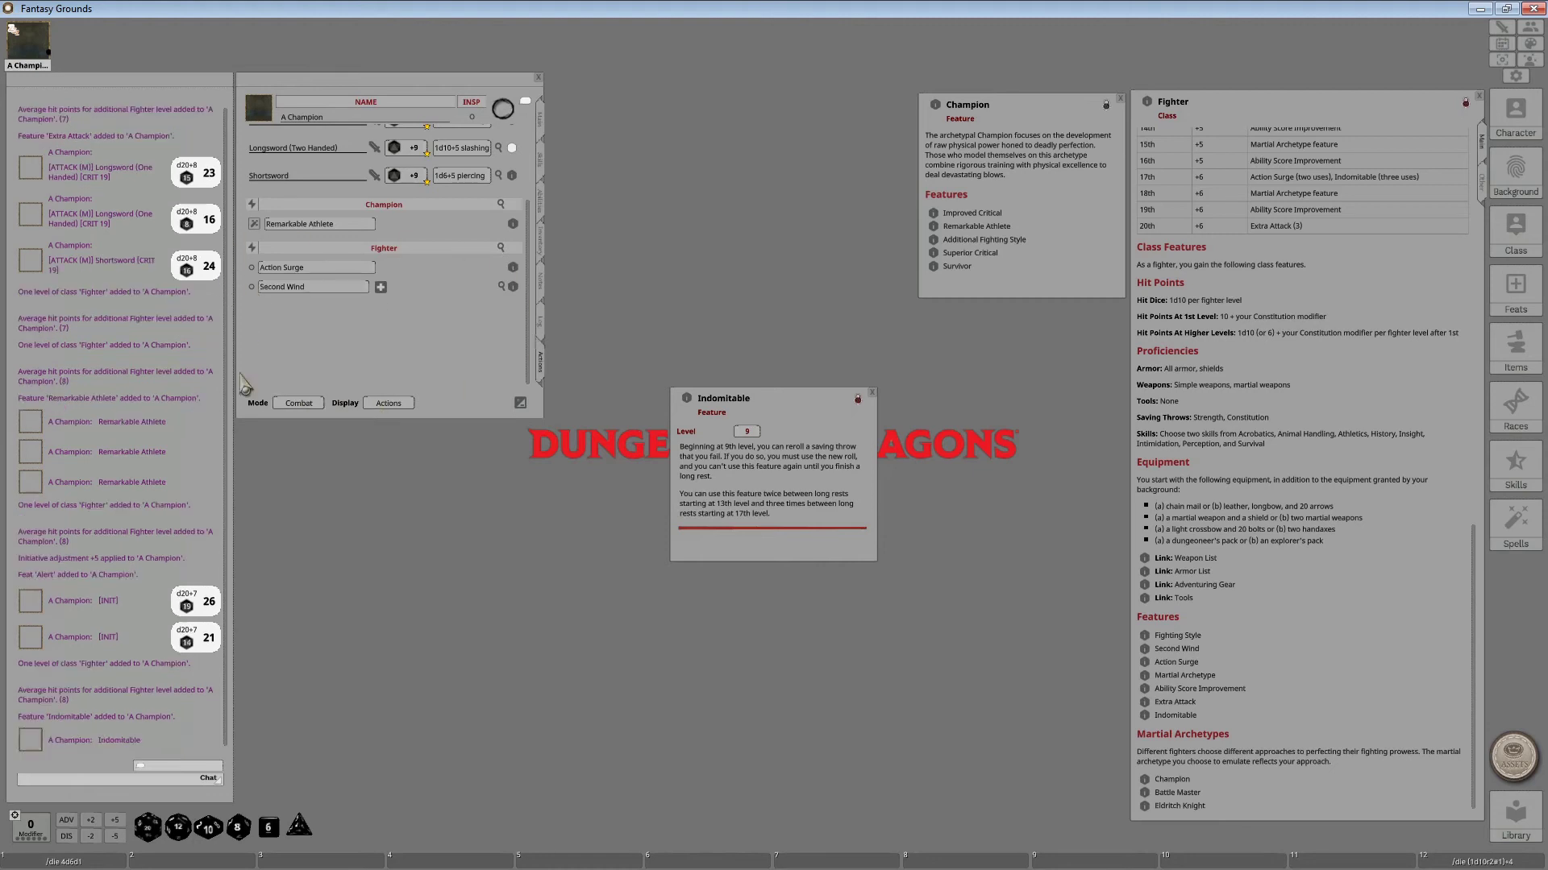
pyautogui.click(251, 267)
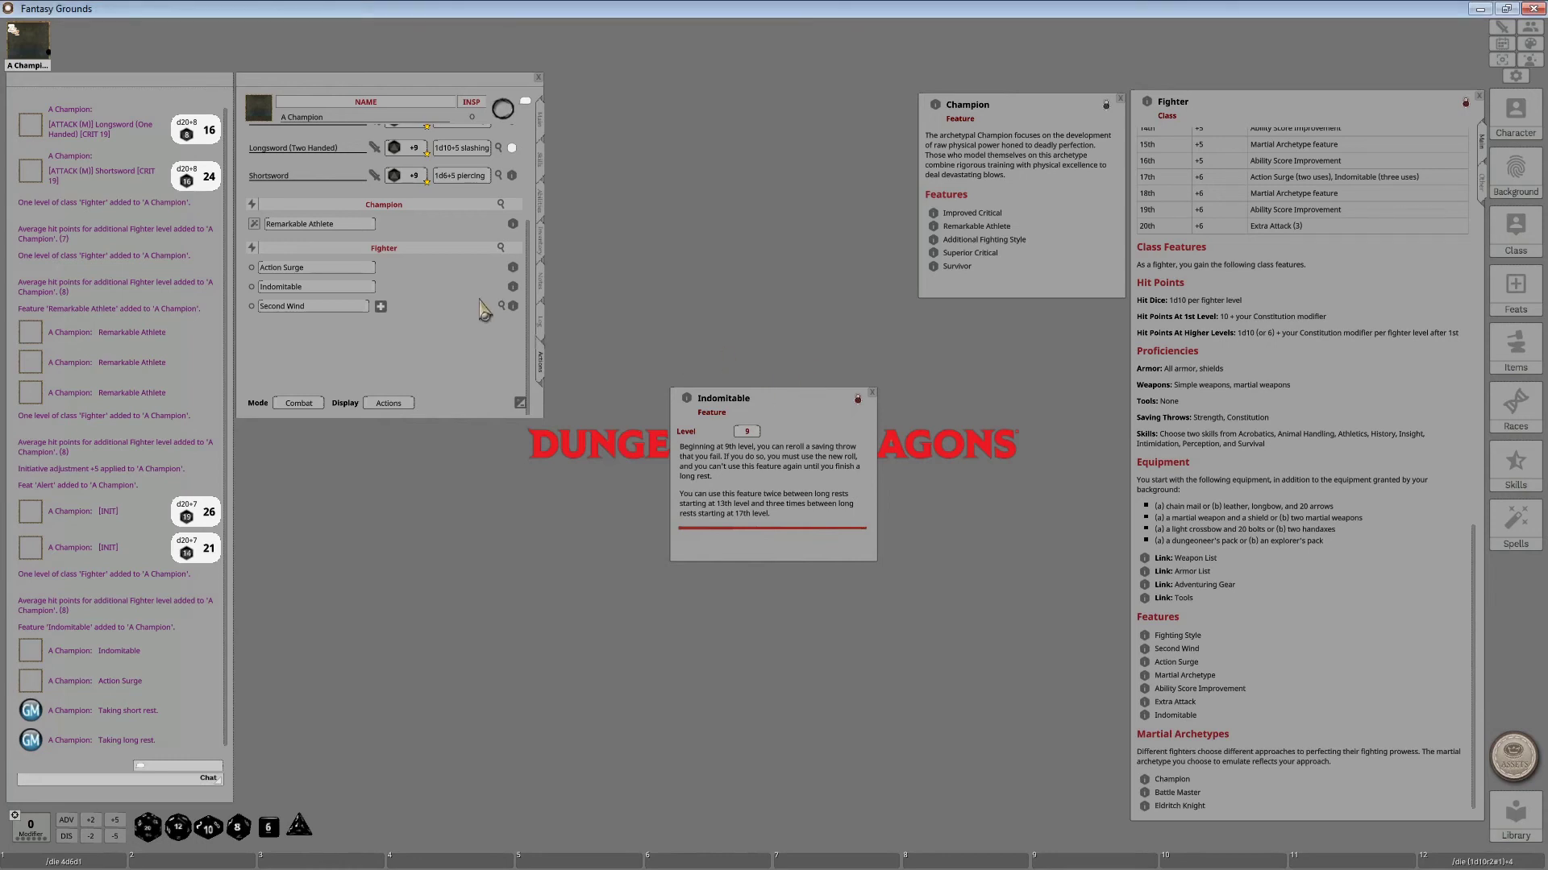
pyautogui.scroll(5, 1285, 395)
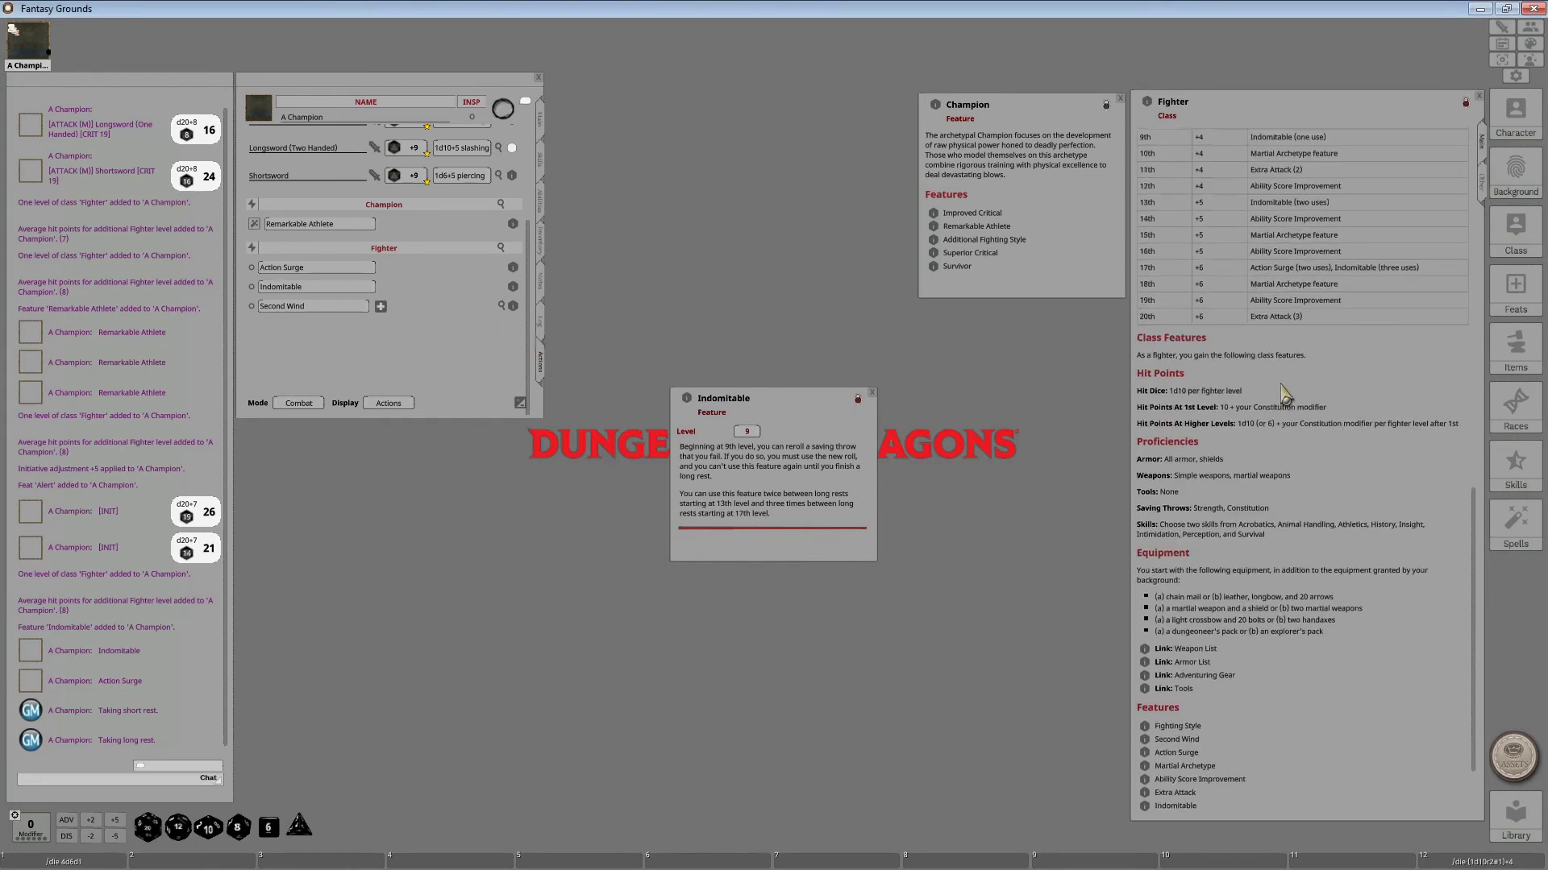
pyautogui.scroll(1, 1286, 395)
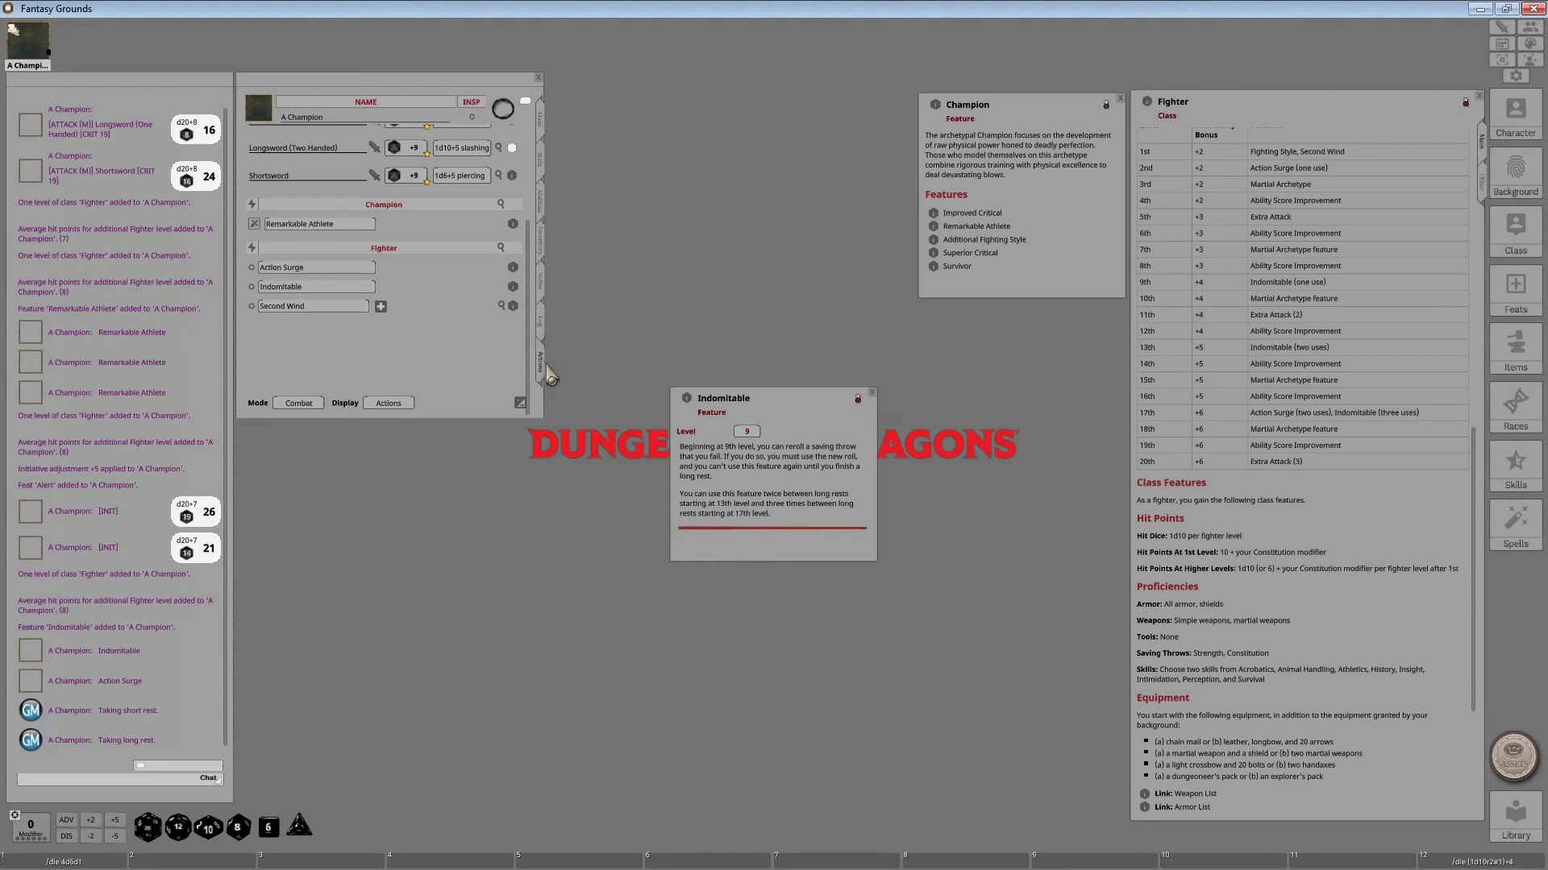
pyautogui.click(873, 394)
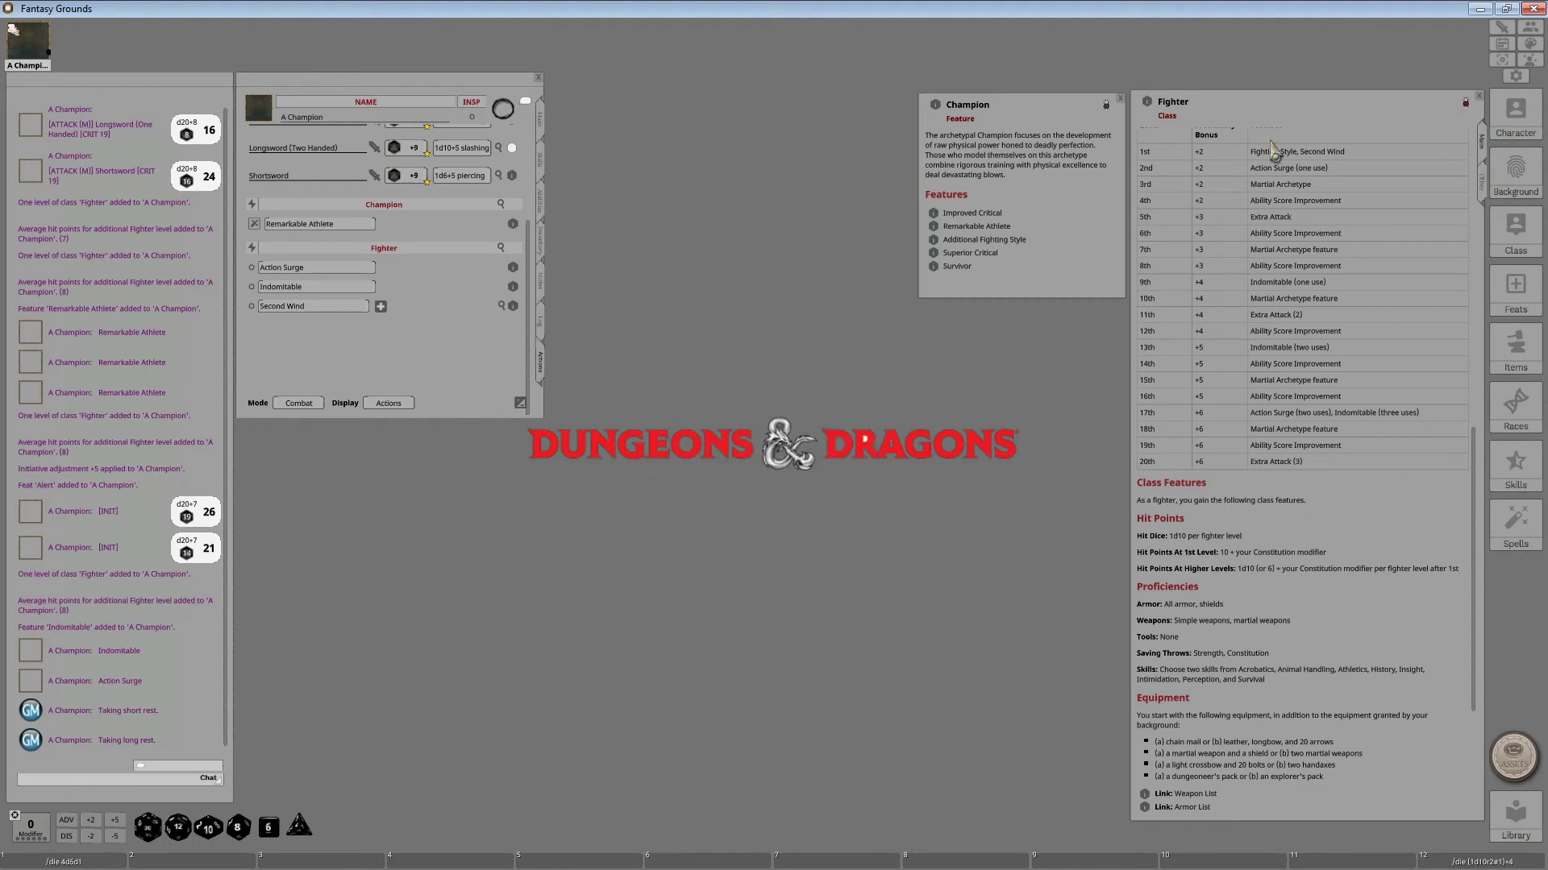
# - Move the Fighter class record next to the character sheet and reduce the record's height
pyautogui.moveTo(1144, 104); pyautogui.dragTo(659, 198)
pyautogui.moveTo(742, 66); pyautogui.dragTo(1042, 432)
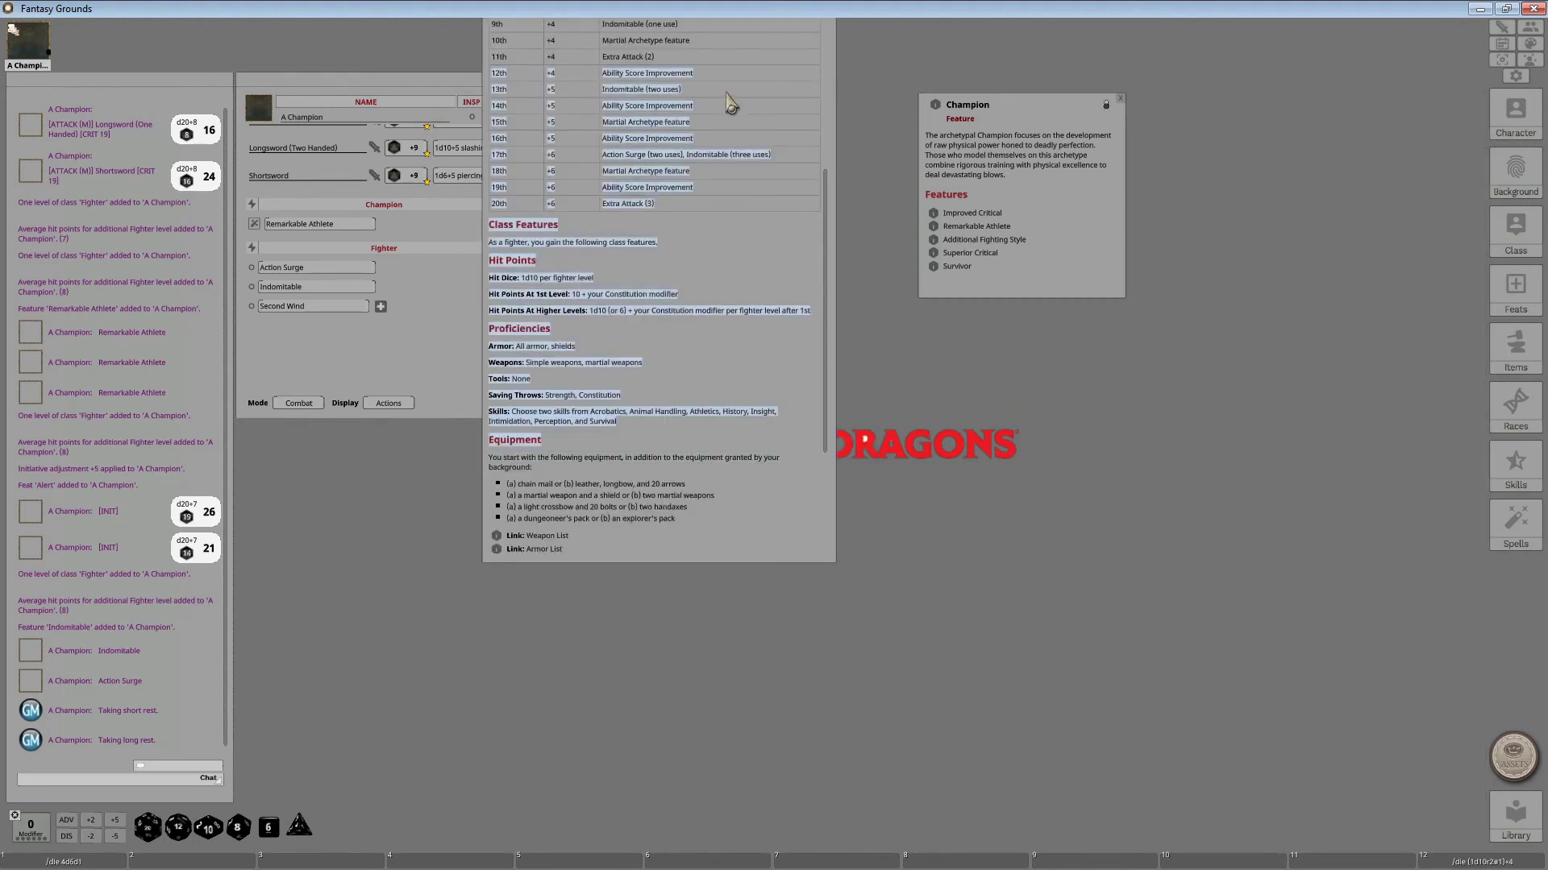
pyautogui.moveTo(736, 88); pyautogui.dragTo(806, 192)
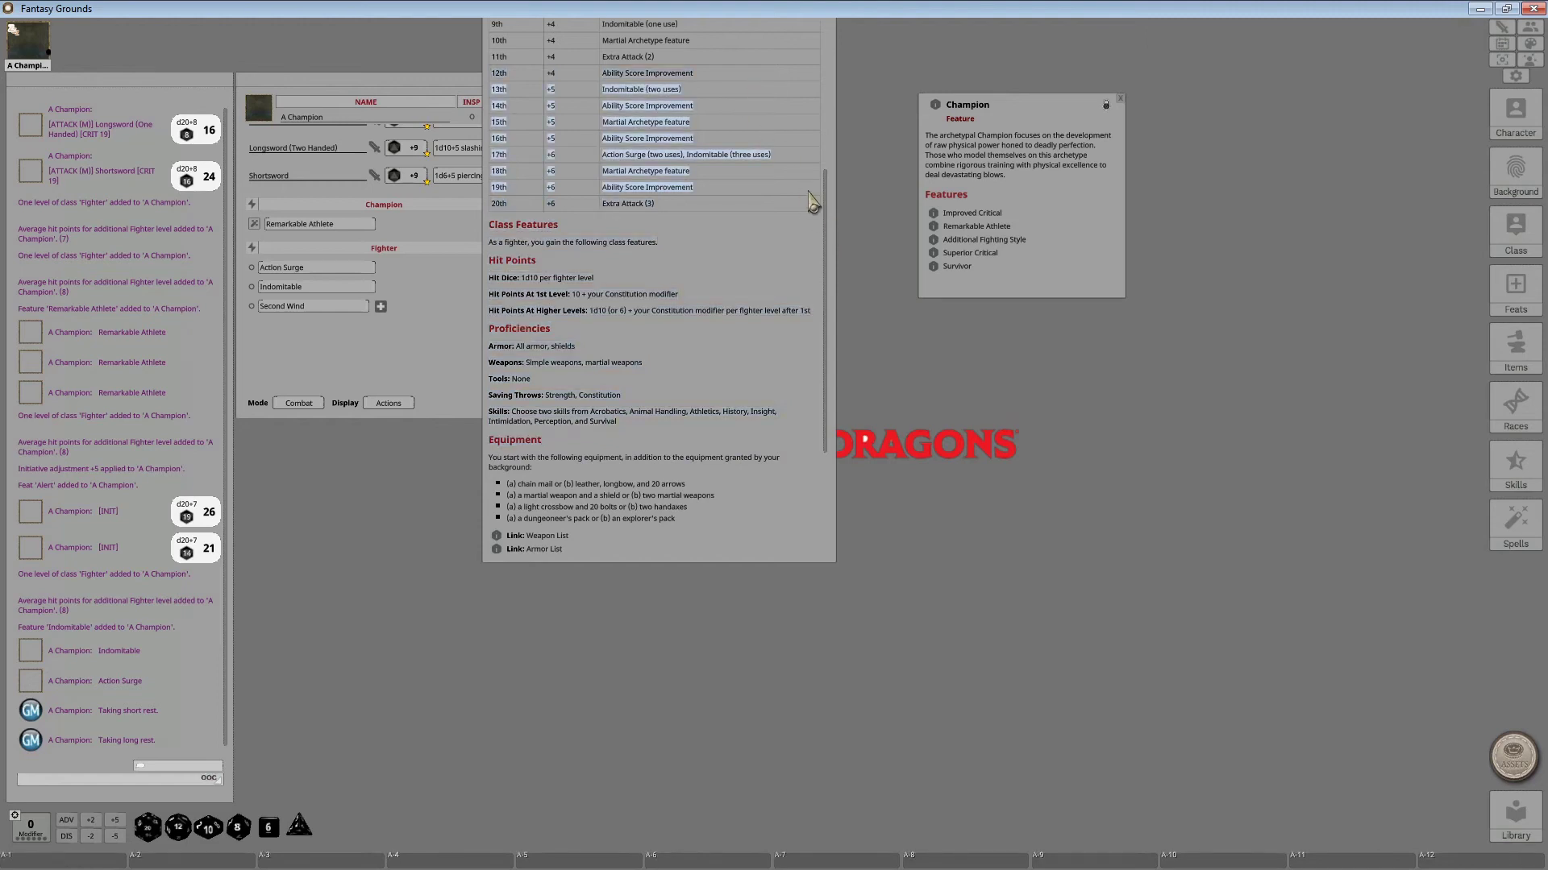
pyautogui.moveTo(787, 379); pyautogui.dragTo(836, 451)
pyautogui.moveTo(755, 562); pyautogui.dragTo(764, 411)
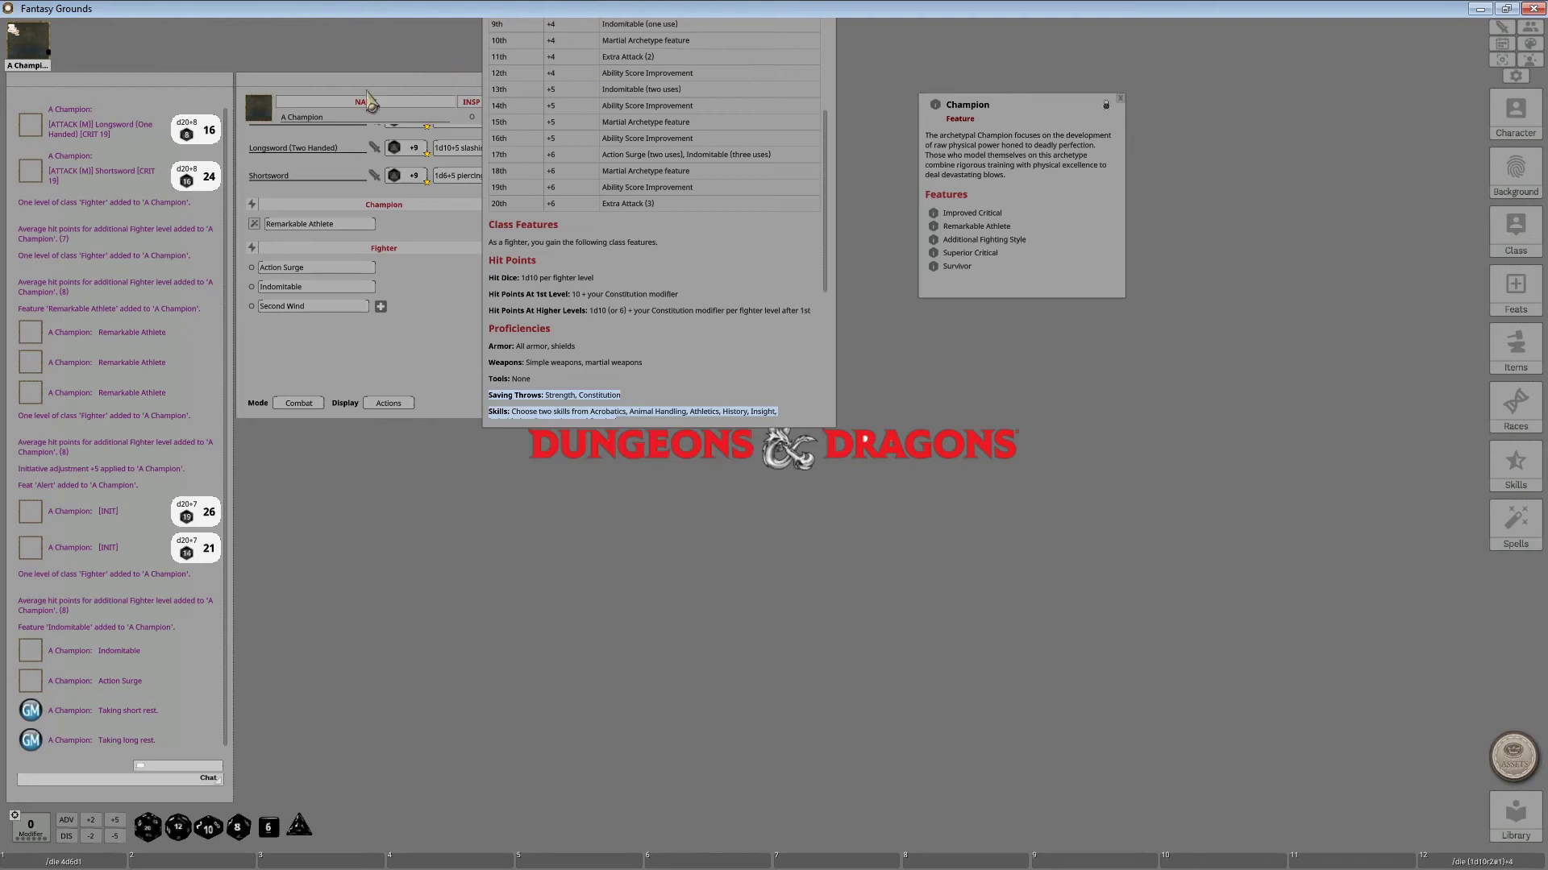
# - Bring the character sheet to the front, return to its main statistics and open the class and level details
pyautogui.click(398, 82)
pyautogui.click(539, 119)
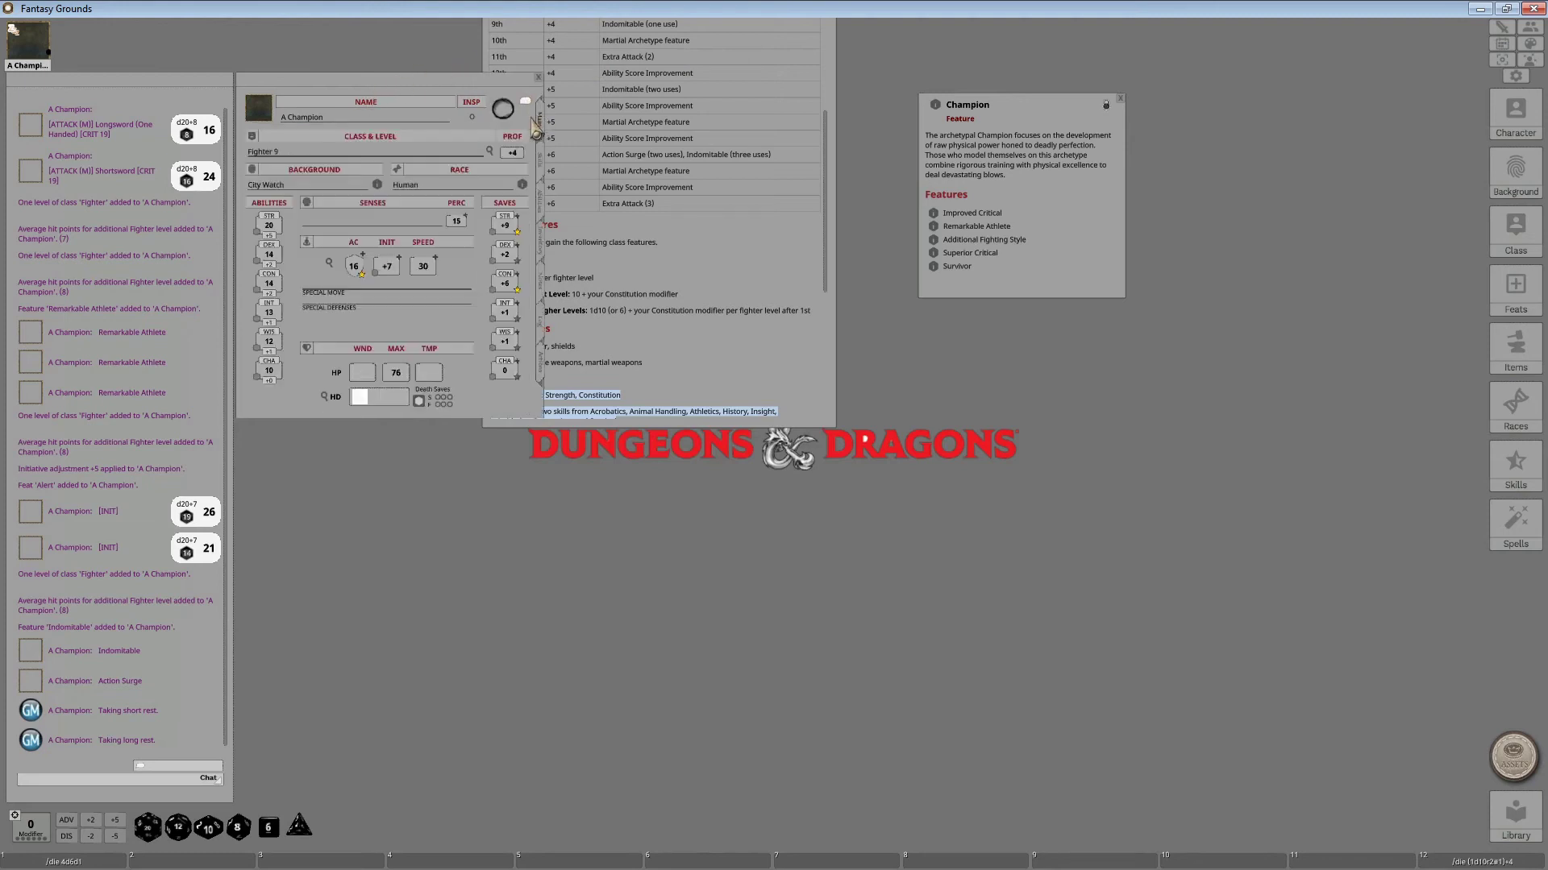
pyautogui.click(489, 151)
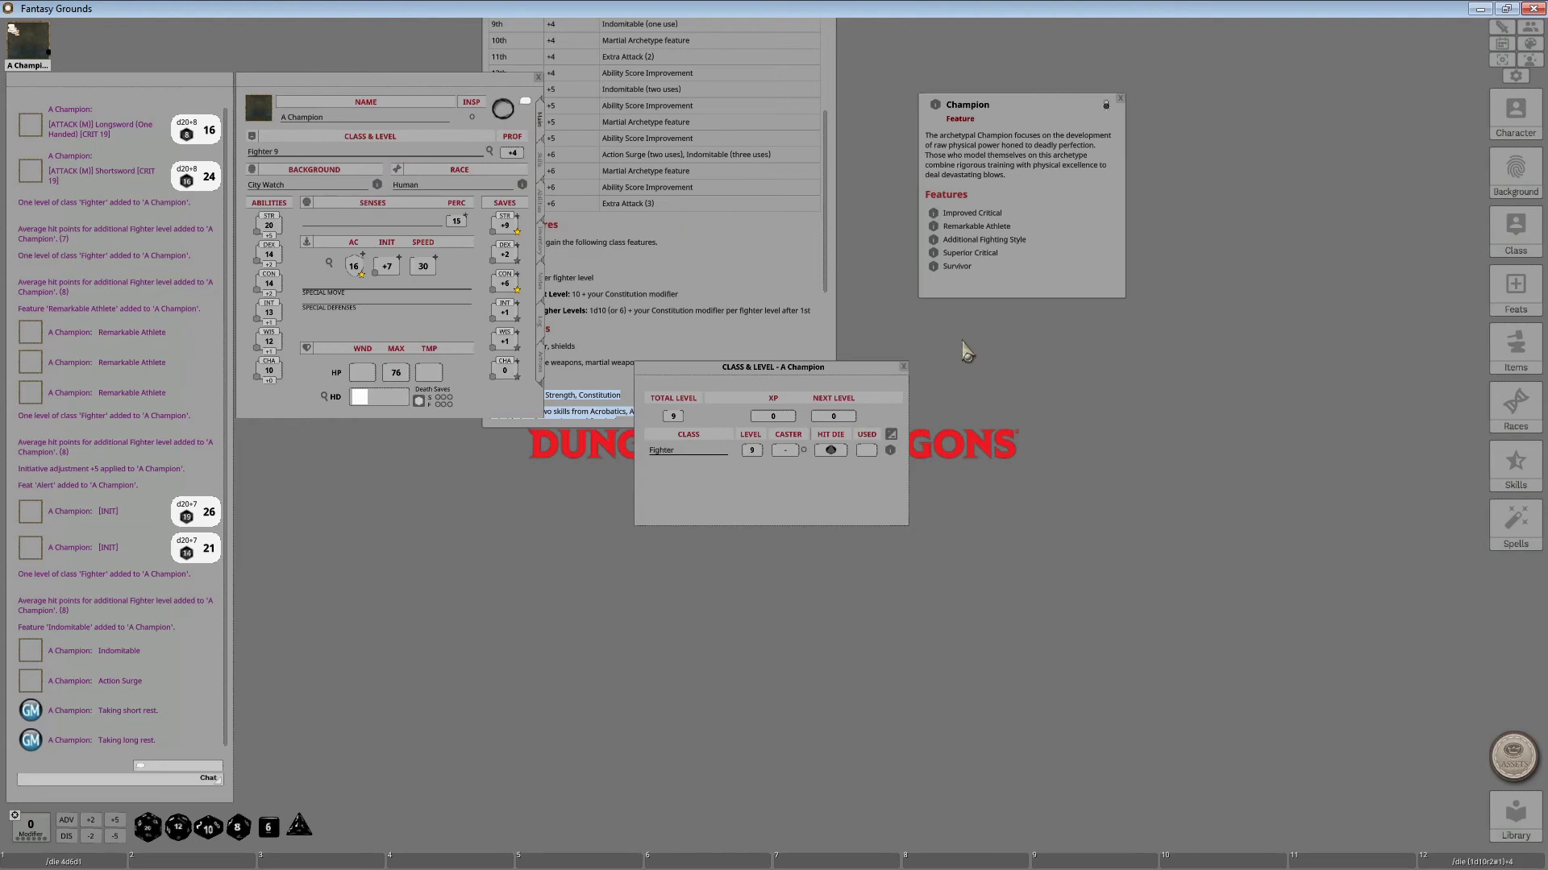
# - Close the Fighter class record and reopen it from the class and level details
pyautogui.click(891, 455)
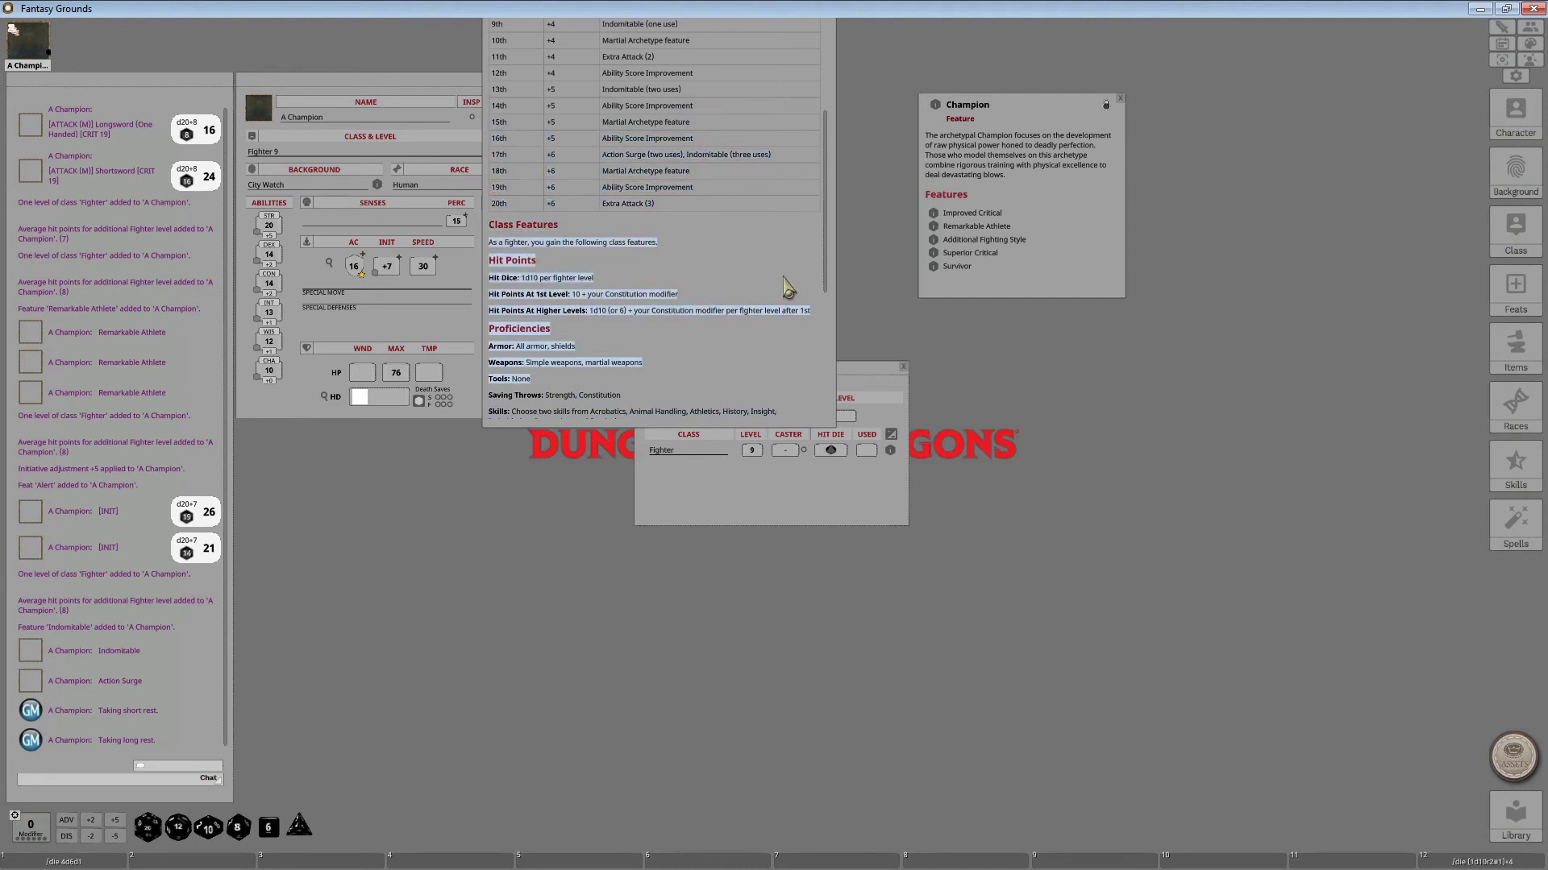
pyautogui.rightClick(729, 229)
pyautogui.click(730, 181)
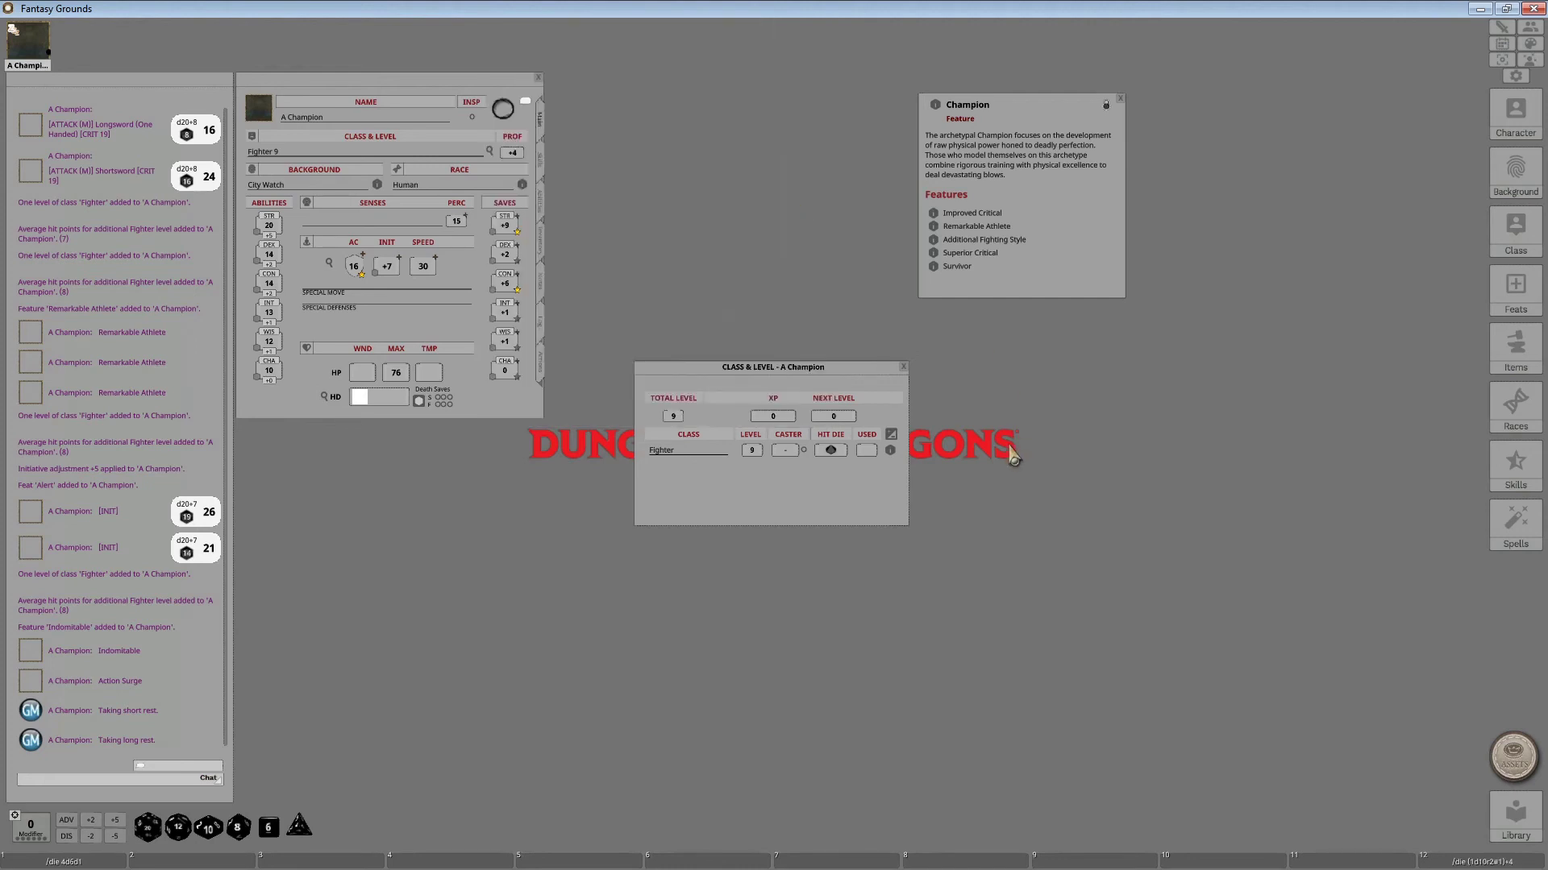
pyautogui.click(891, 453)
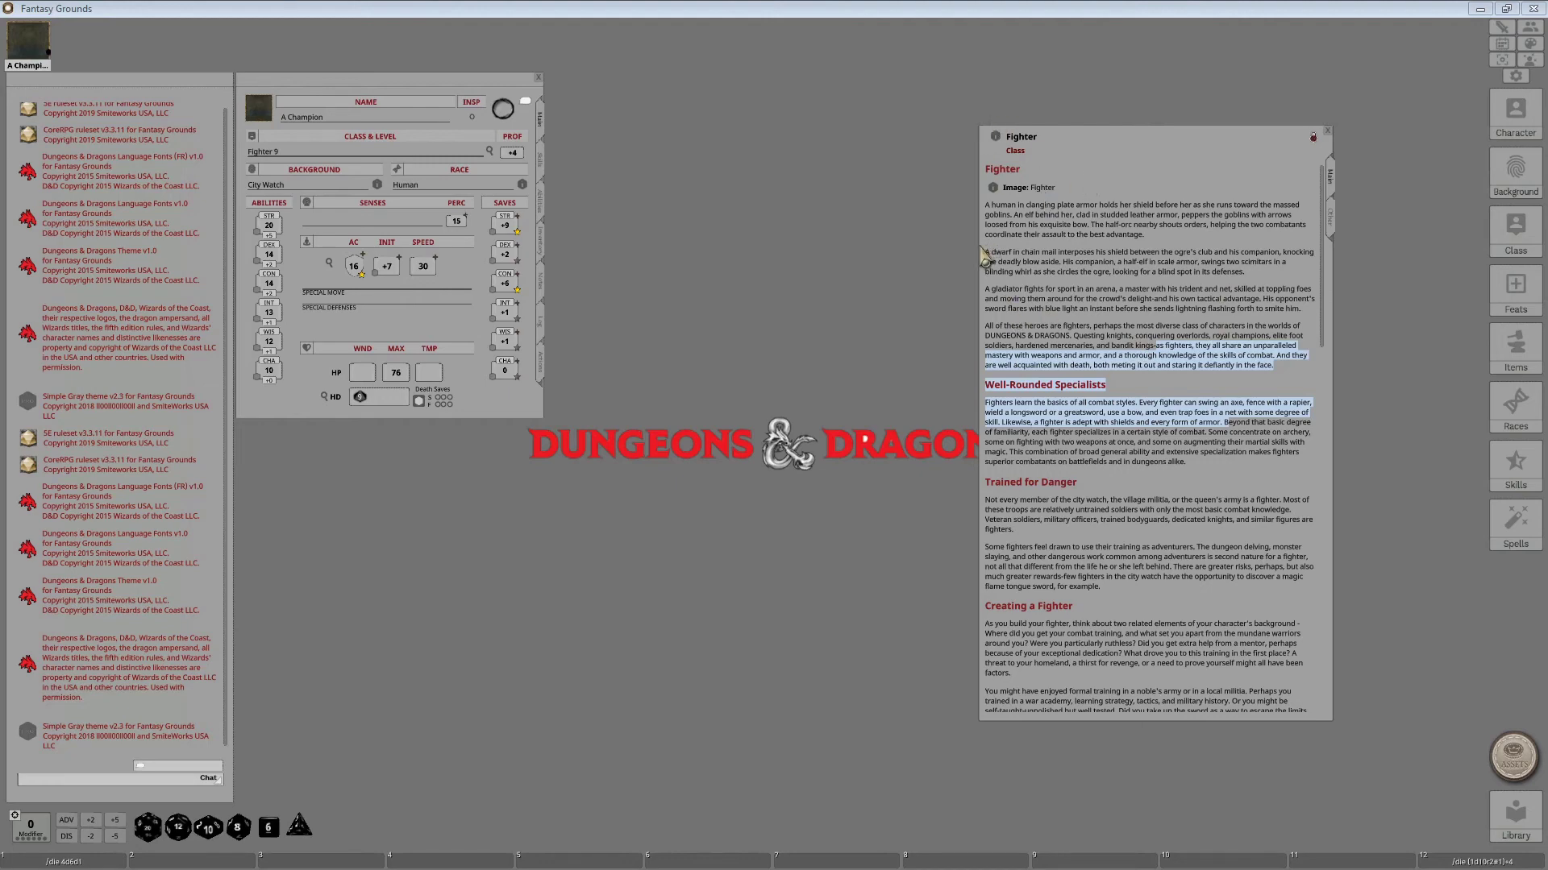
# - Move the Fighter class record away from the character sheet, increase its height and show its level progression table
pyautogui.moveTo(983, 256); pyautogui.dragTo(1185, 276)
pyautogui.click(1145, 278)
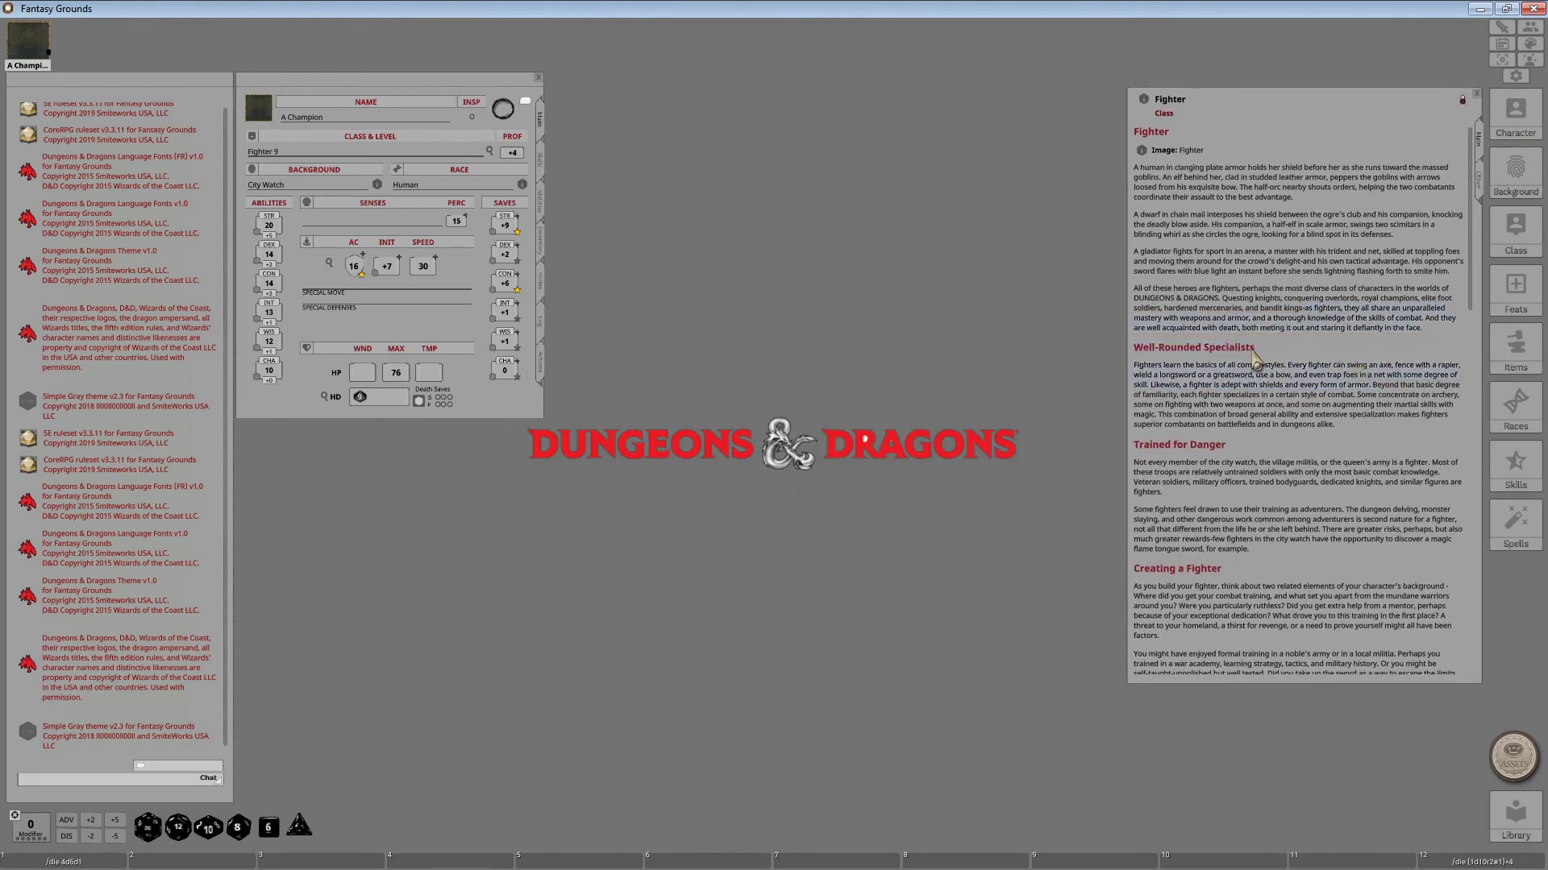
pyautogui.moveTo(1247, 711); pyautogui.dragTo(1306, 839)
pyautogui.scroll(-3, 1305, 700)
pyautogui.scroll(-9, 1303, 594)
pyautogui.scroll(-7, 1302, 596)
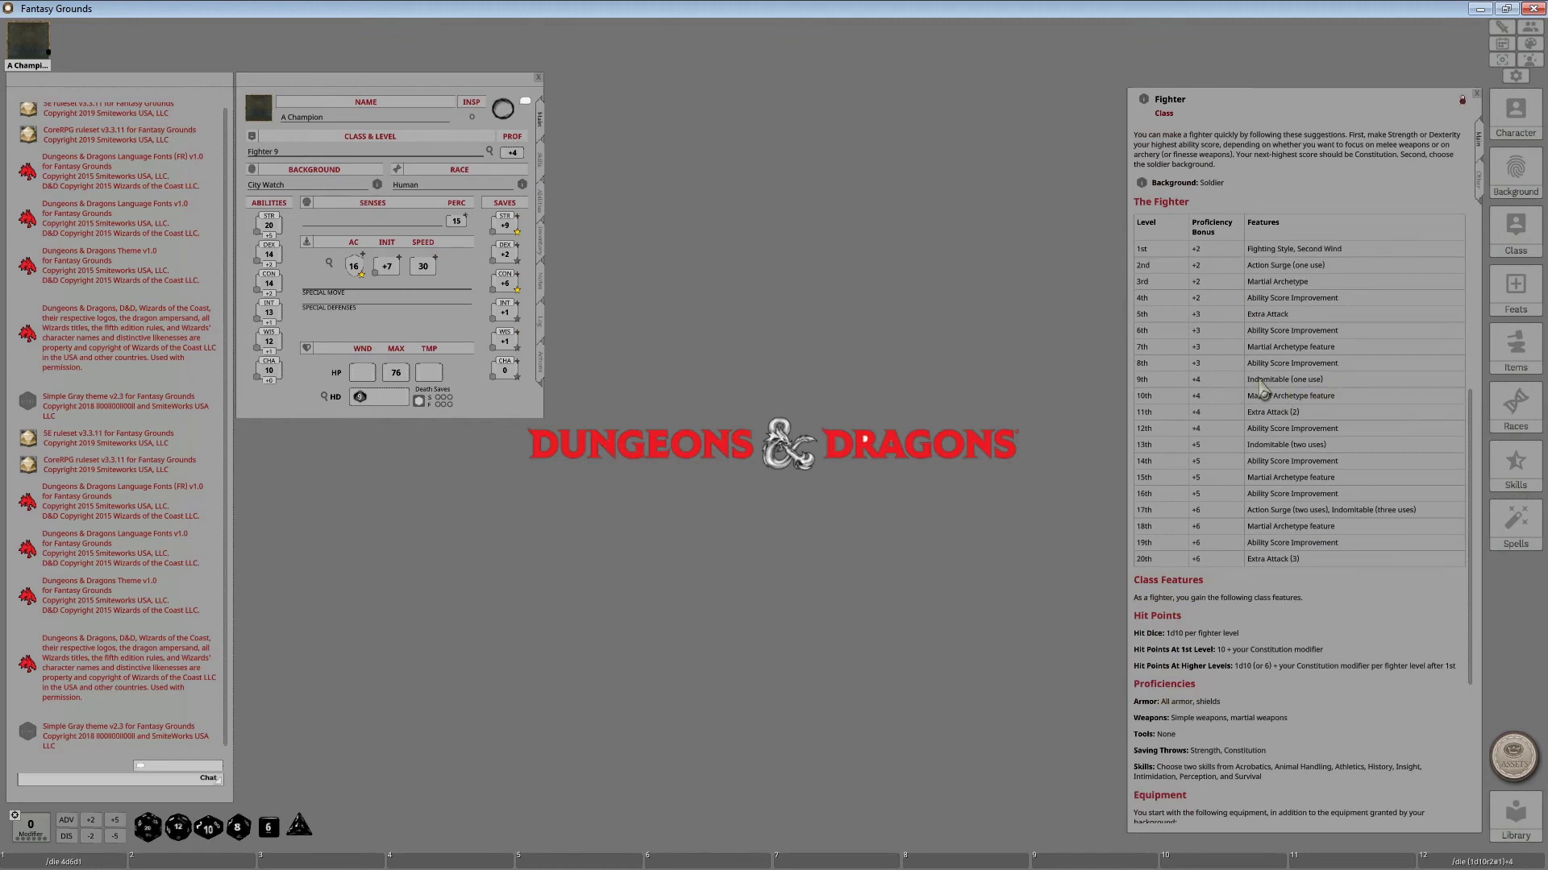
# - Open the Champion feature from the character's feature list and view its Additional Fighting Style entry
pyautogui.click(541, 200)
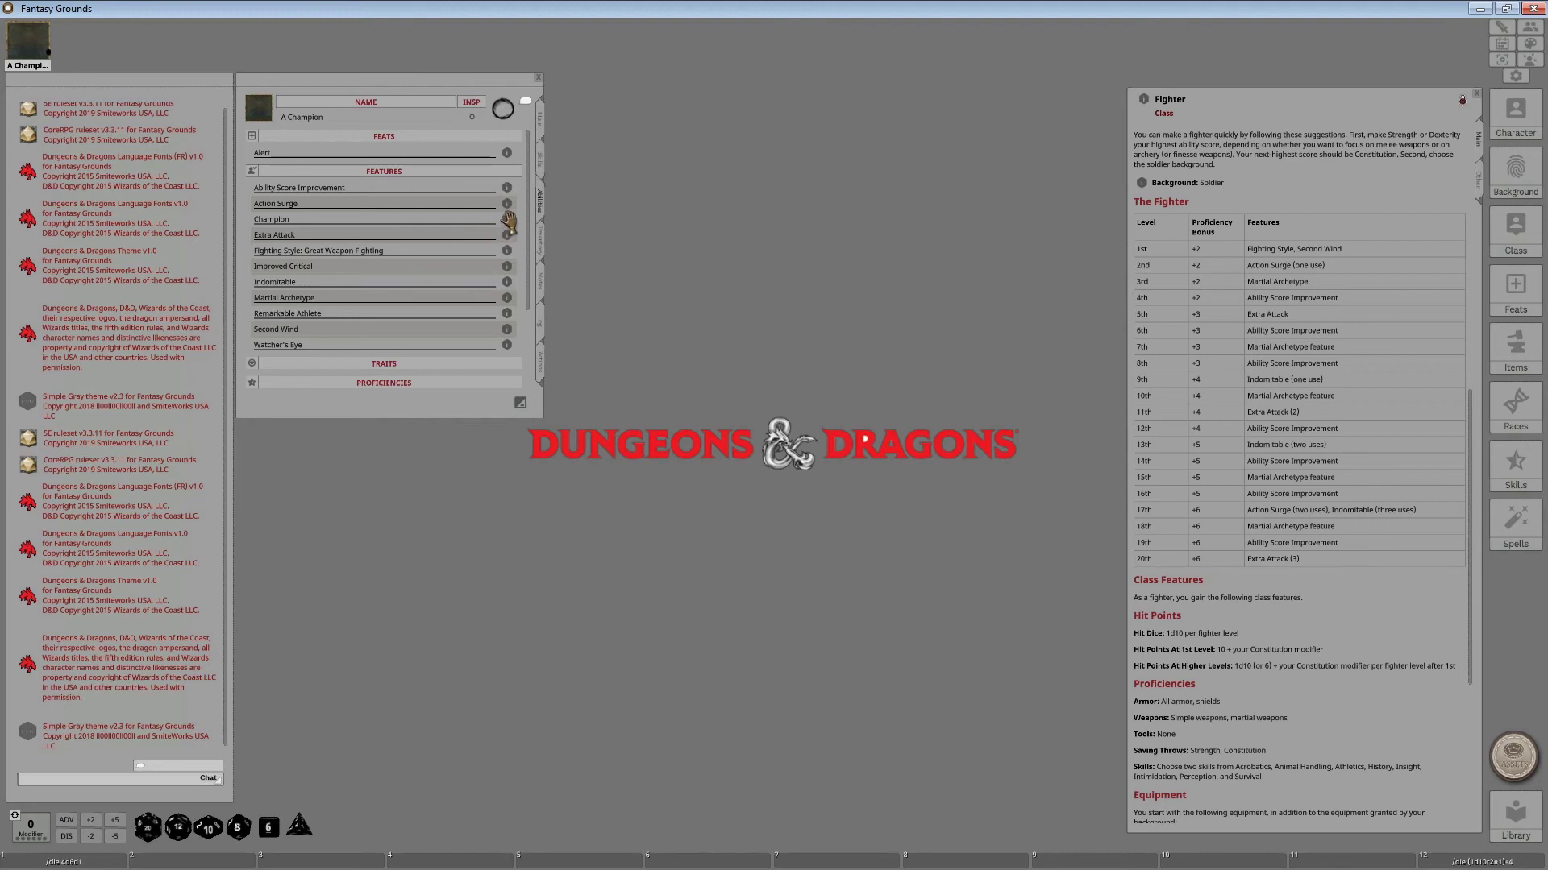
pyautogui.click(507, 219)
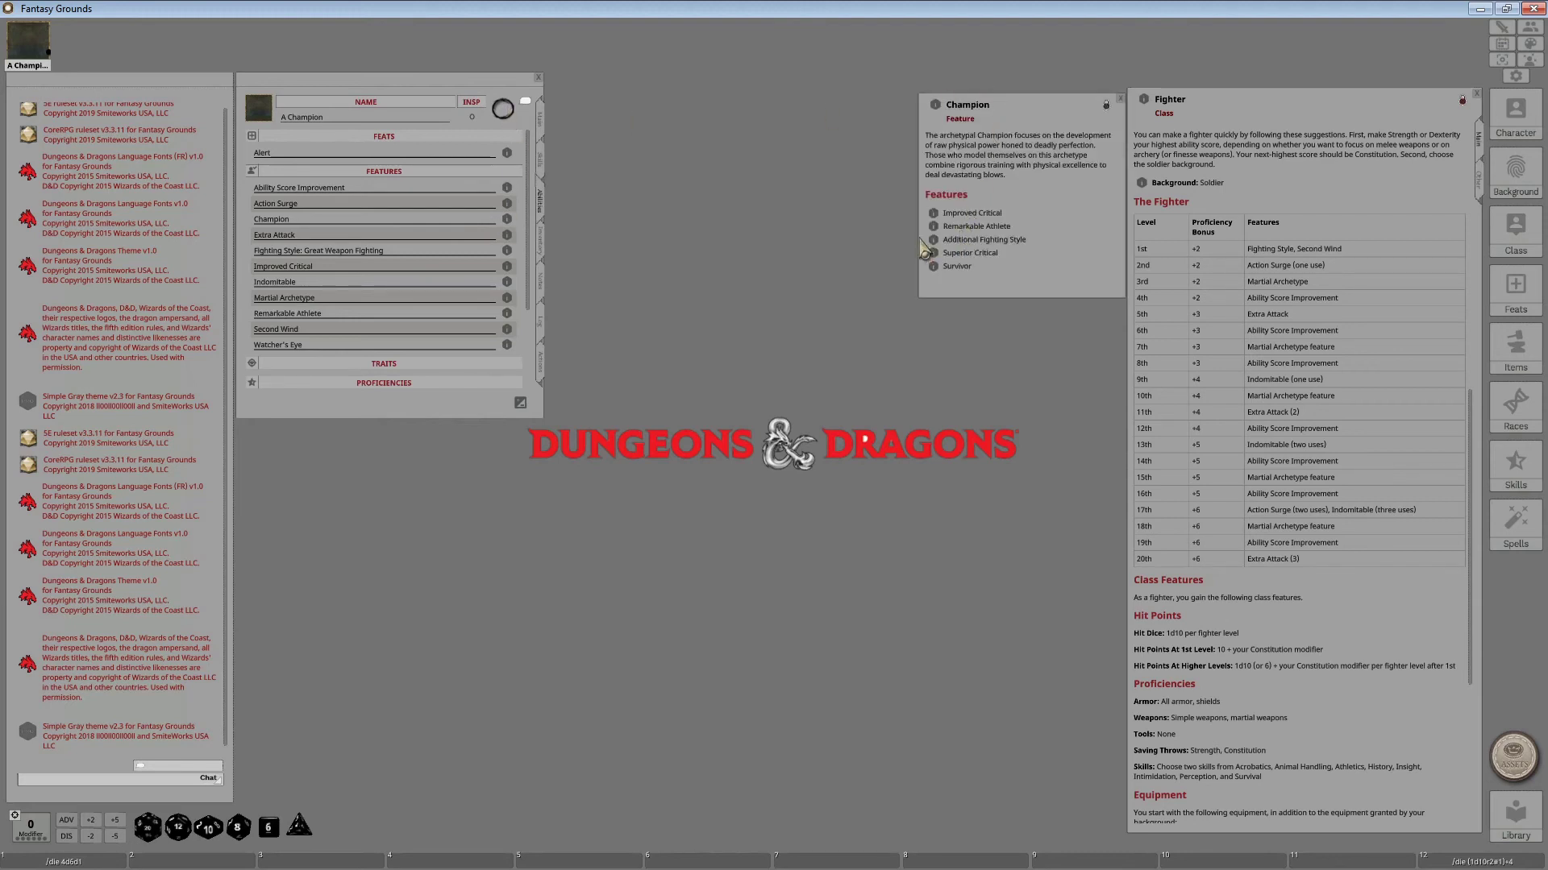
pyautogui.click(934, 240)
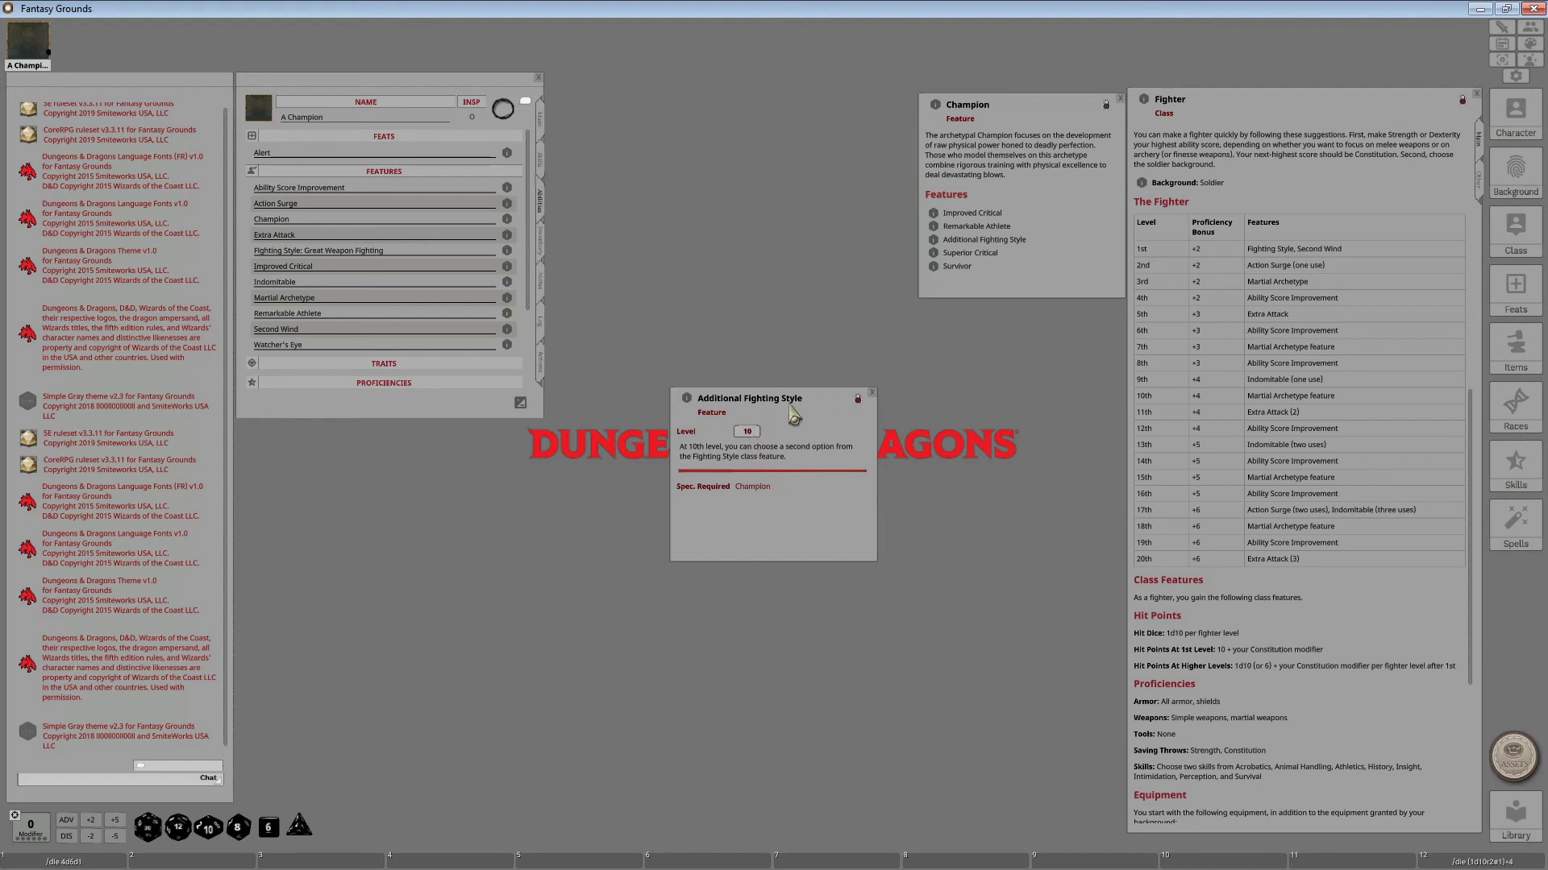
# - Return to the character's main statistics and add another Fighter class level to reach level 10
pyautogui.click(542, 121)
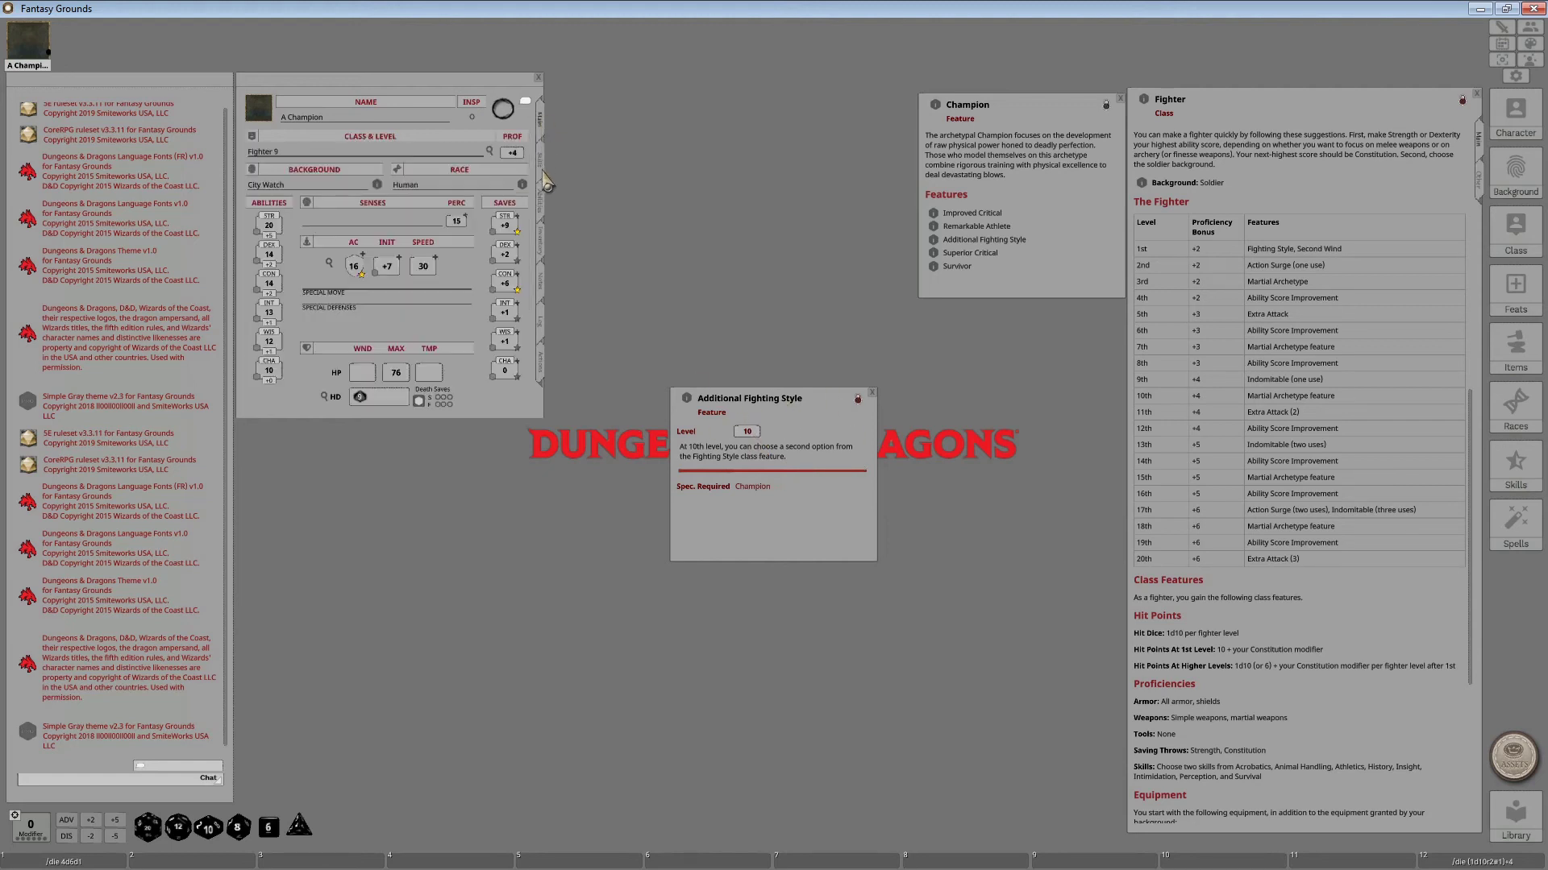
pyautogui.click(545, 194)
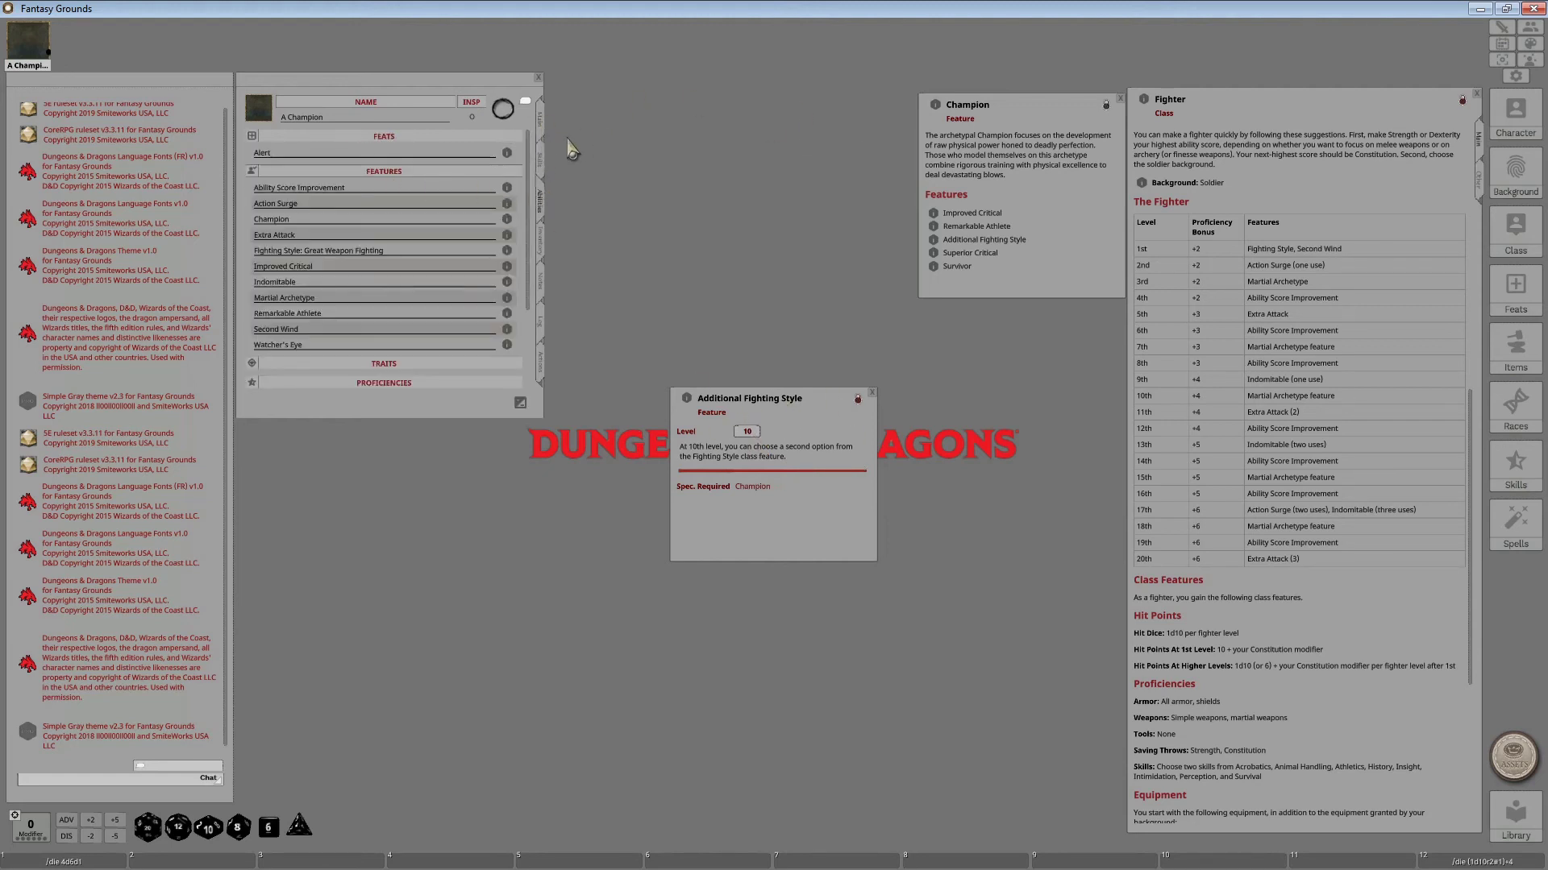
pyautogui.click(541, 122)
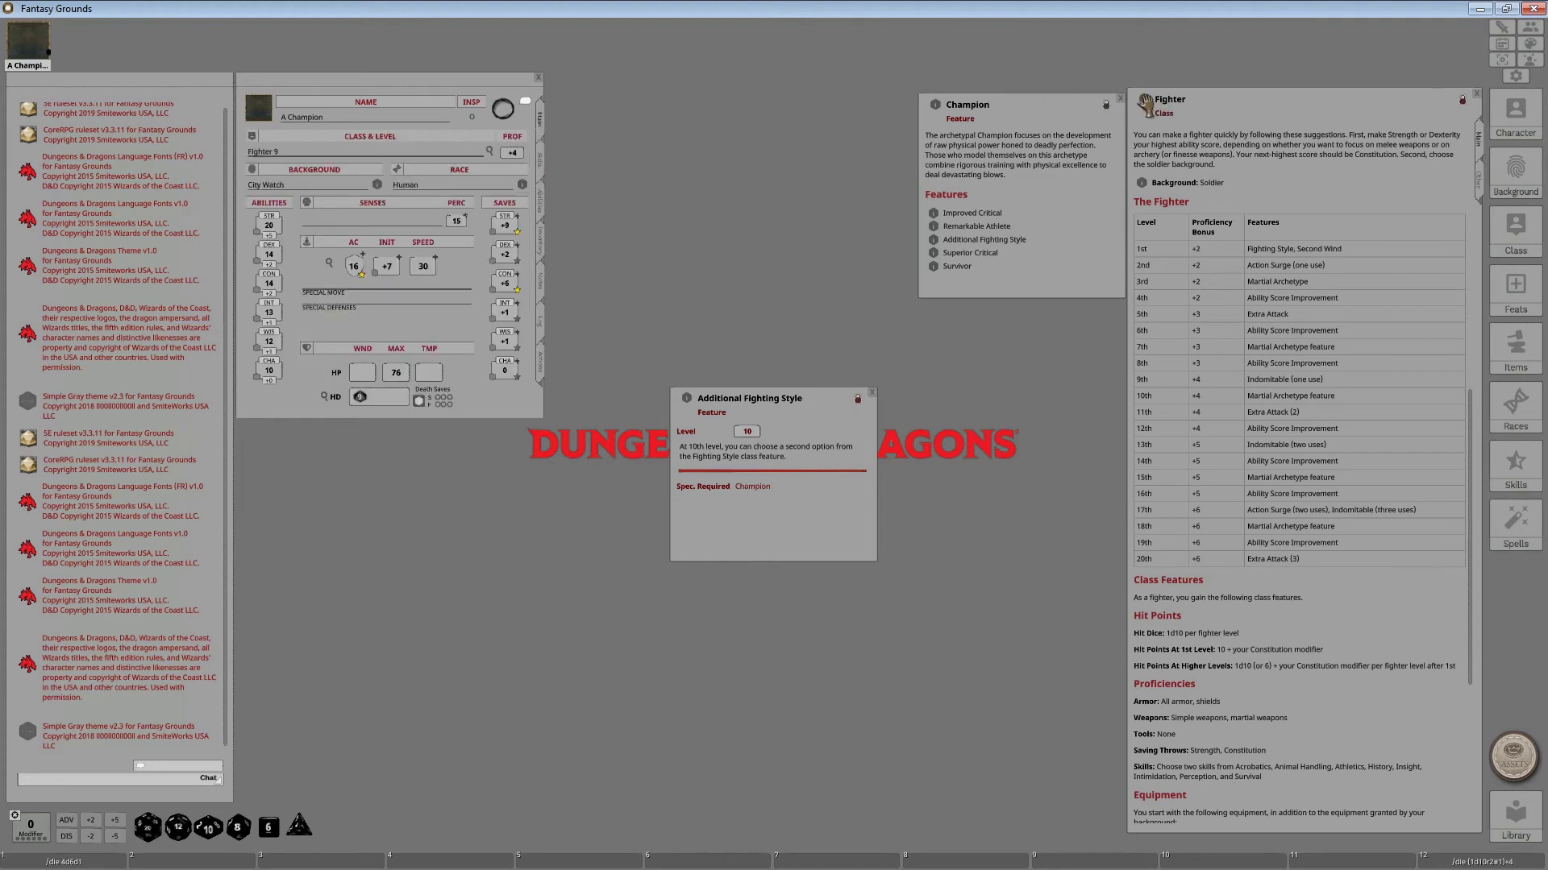
pyautogui.moveTo(1144, 101); pyautogui.dragTo(279, 154)
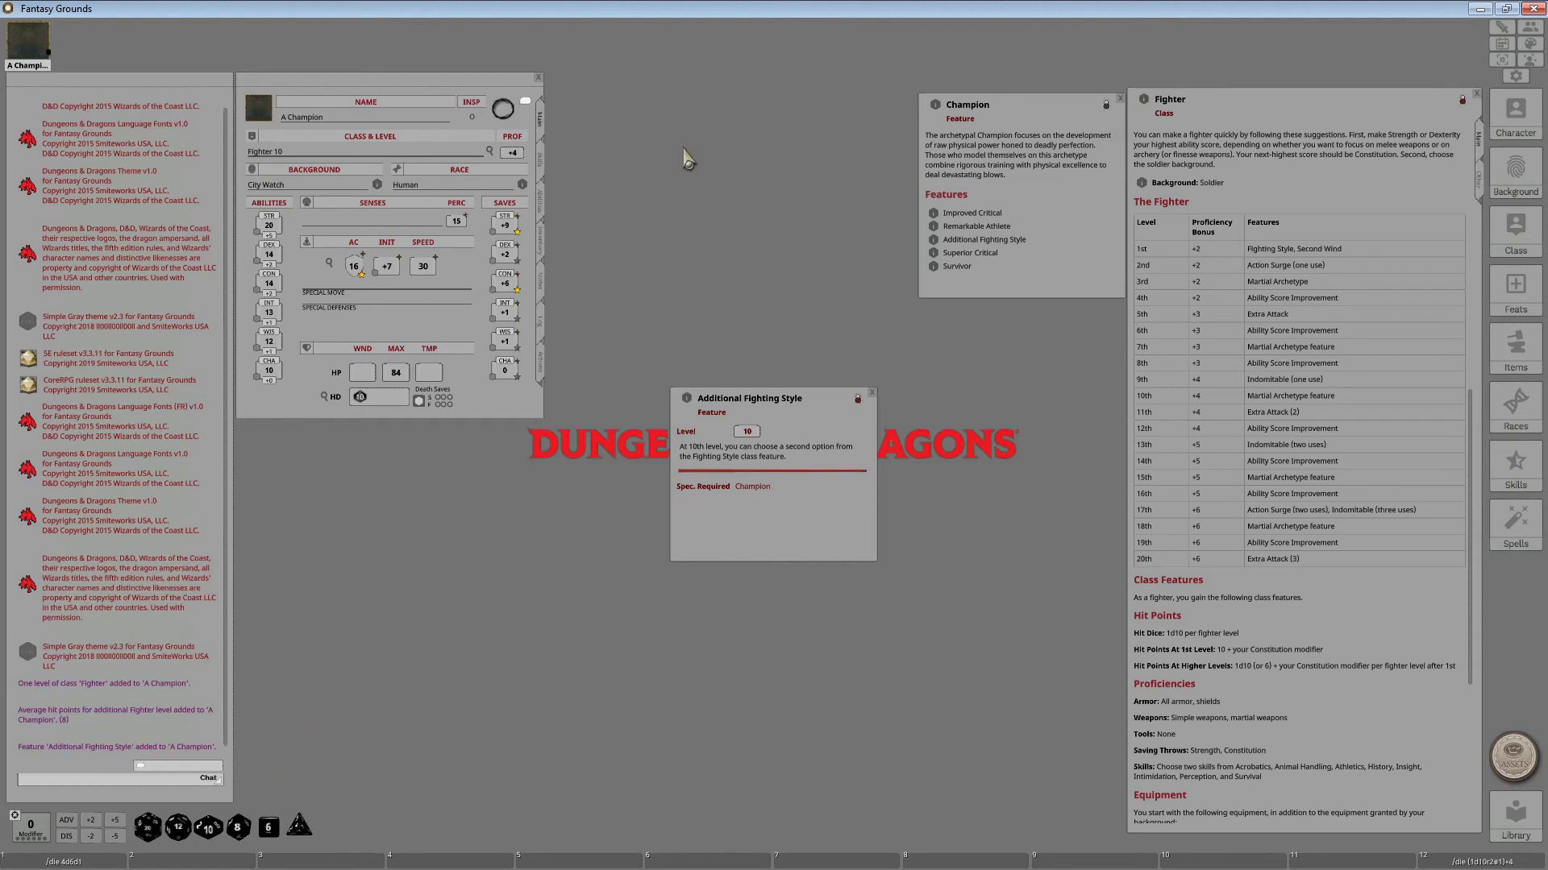
# - Consult the existing Fighting Style feature's options and rename the new feature to "Additional Fighting Style: Two Weapon Fighting"
pyautogui.click(545, 211)
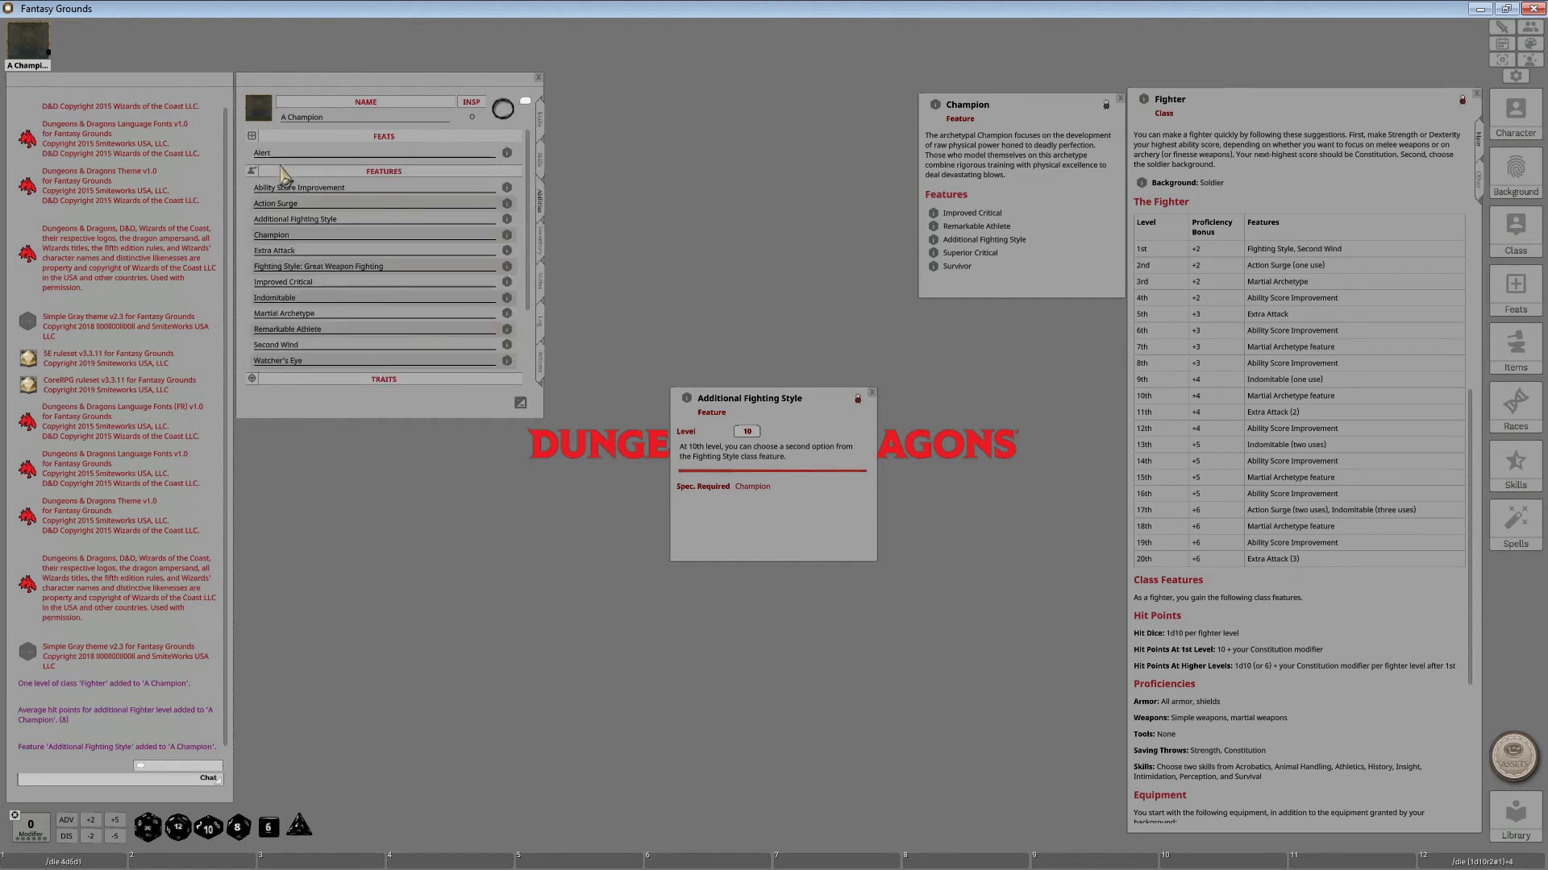
pyautogui.click(349, 219)
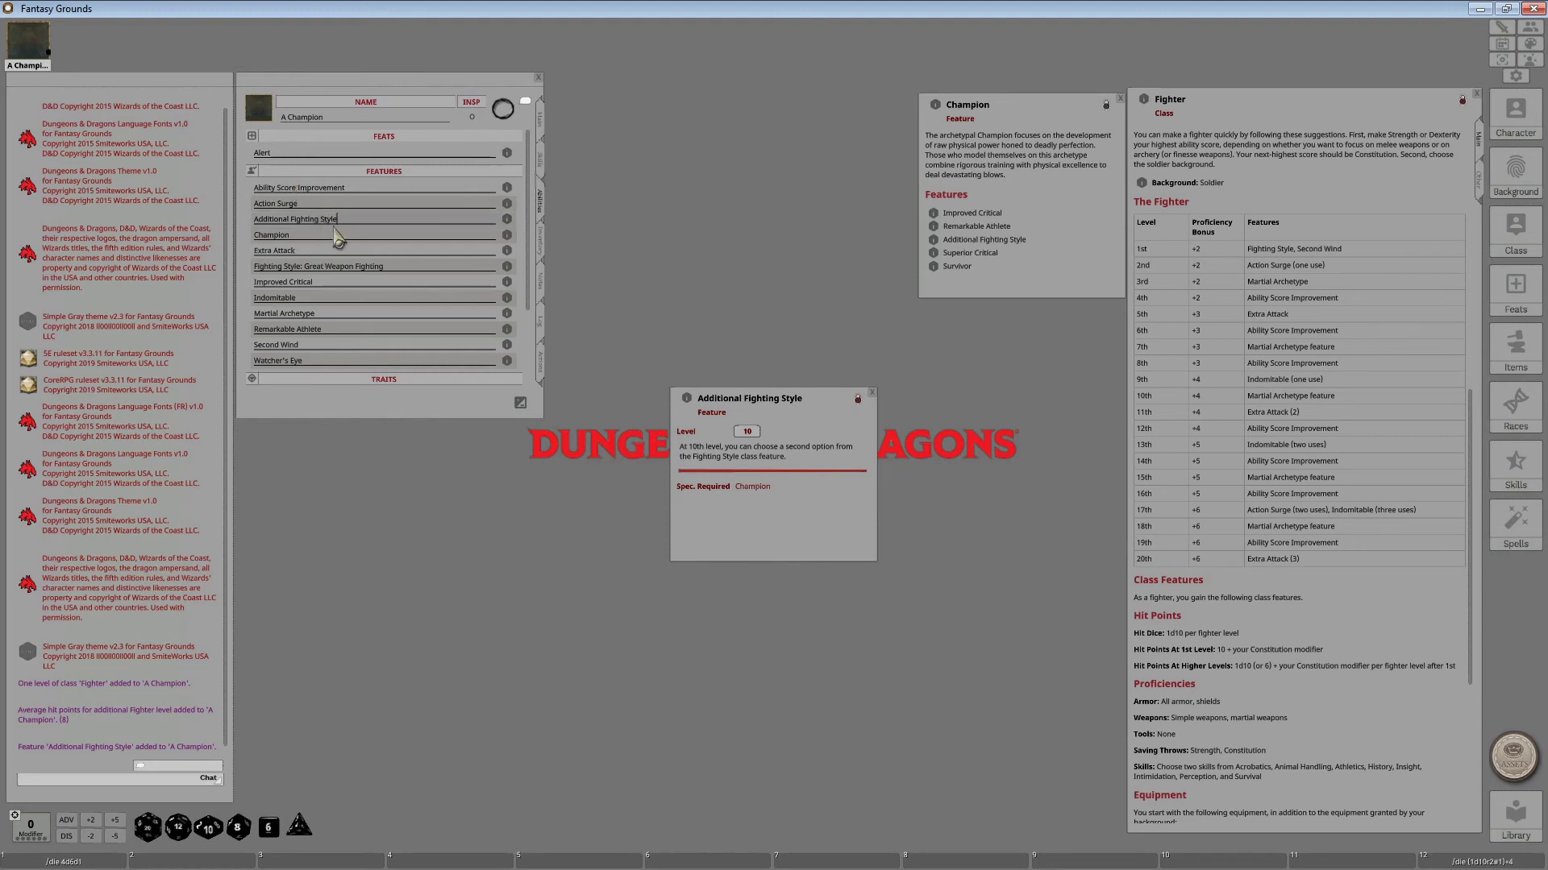
pyautogui.click(506, 220)
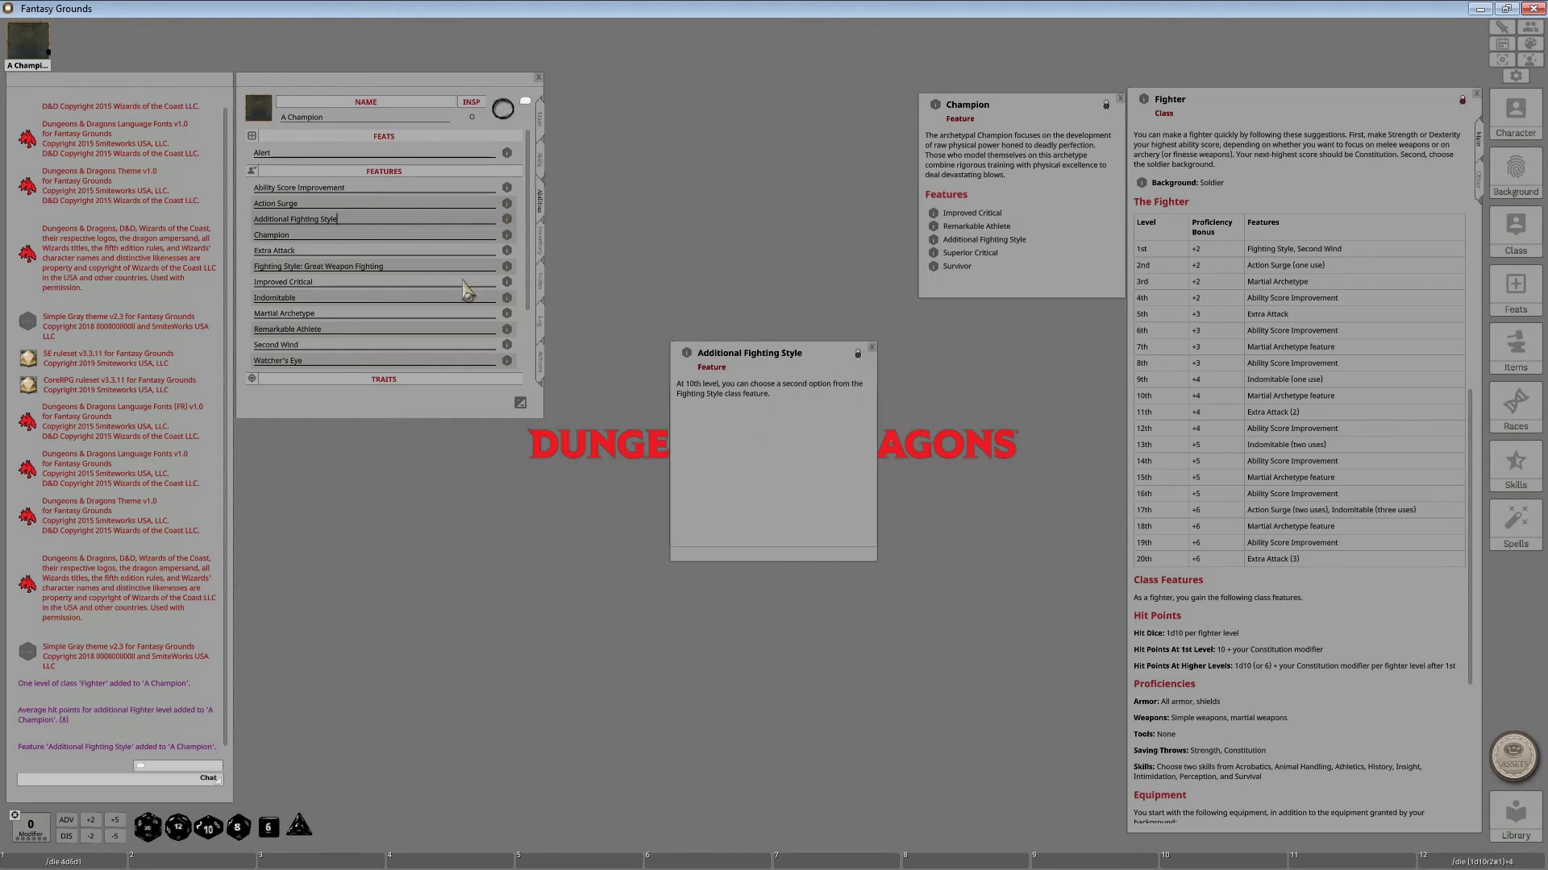
pyautogui.click(507, 266)
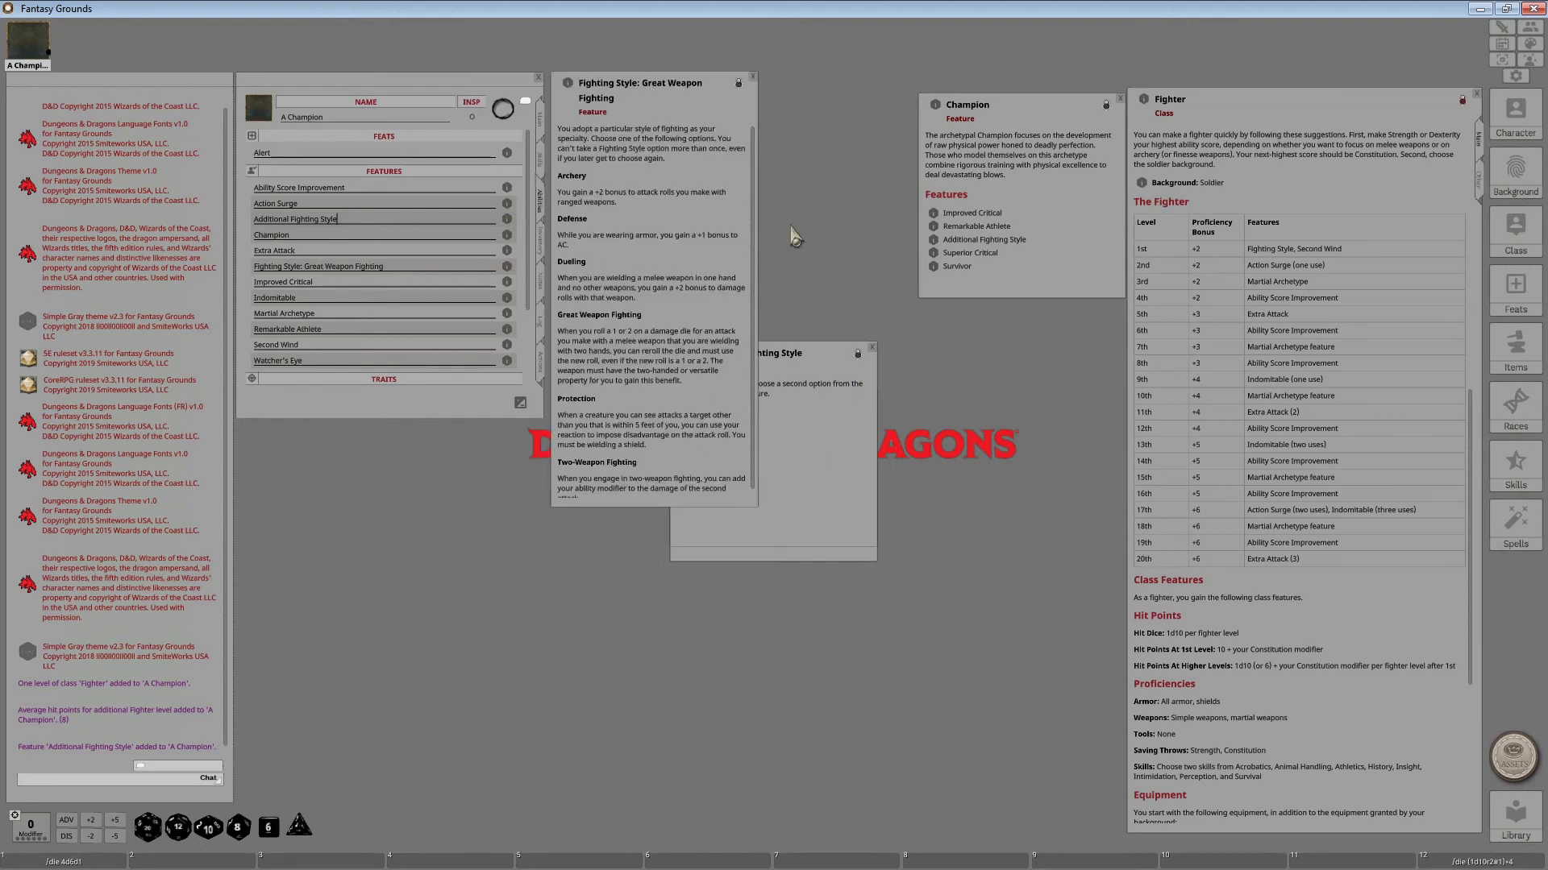
pyautogui.click(873, 347)
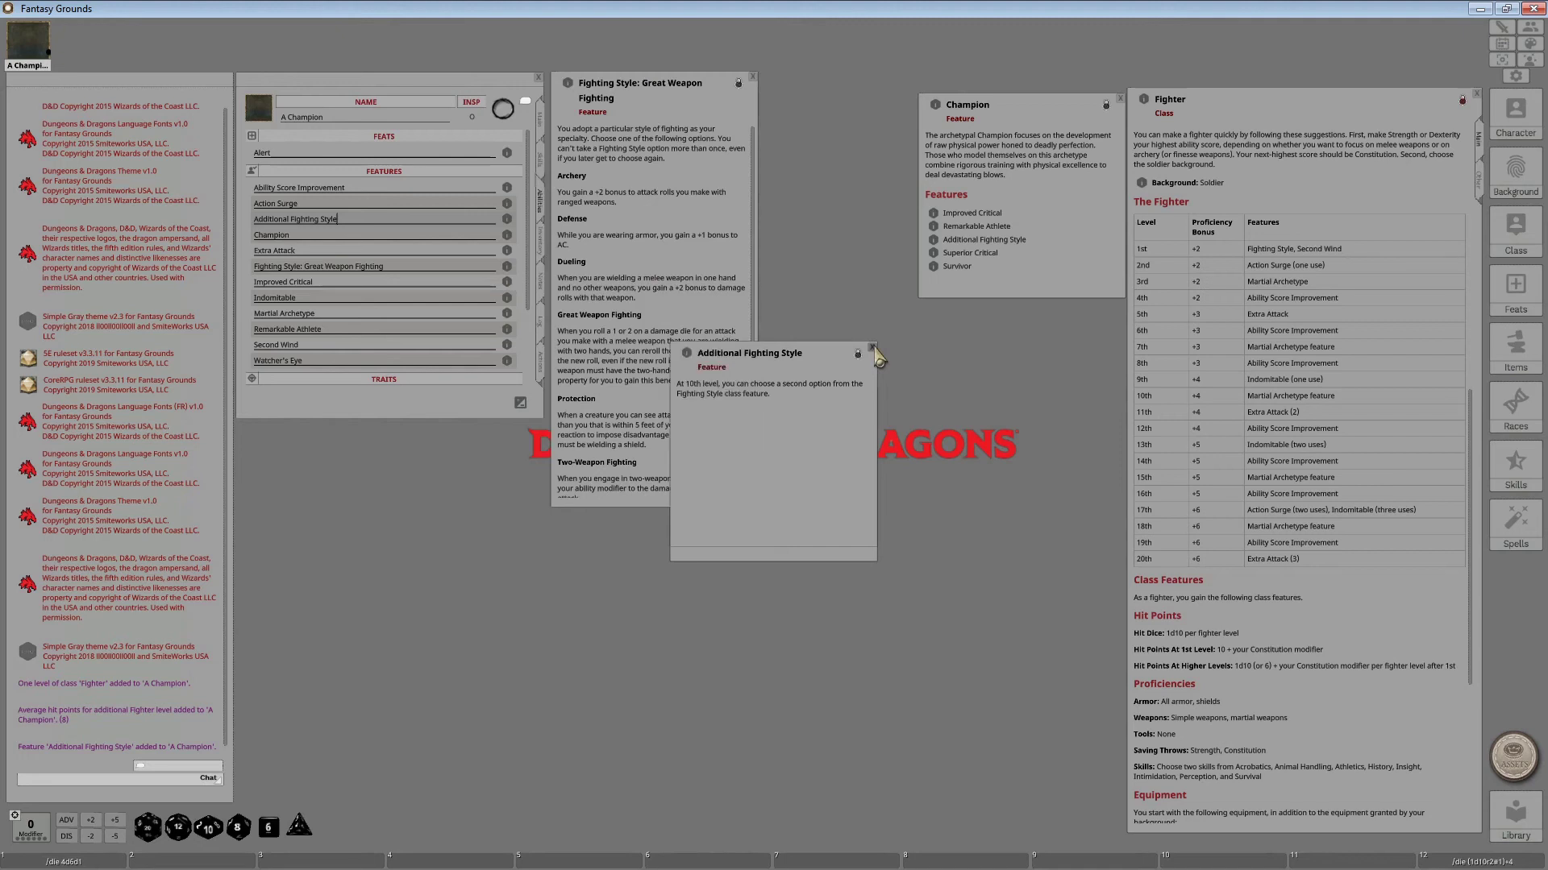
pyautogui.click(872, 395)
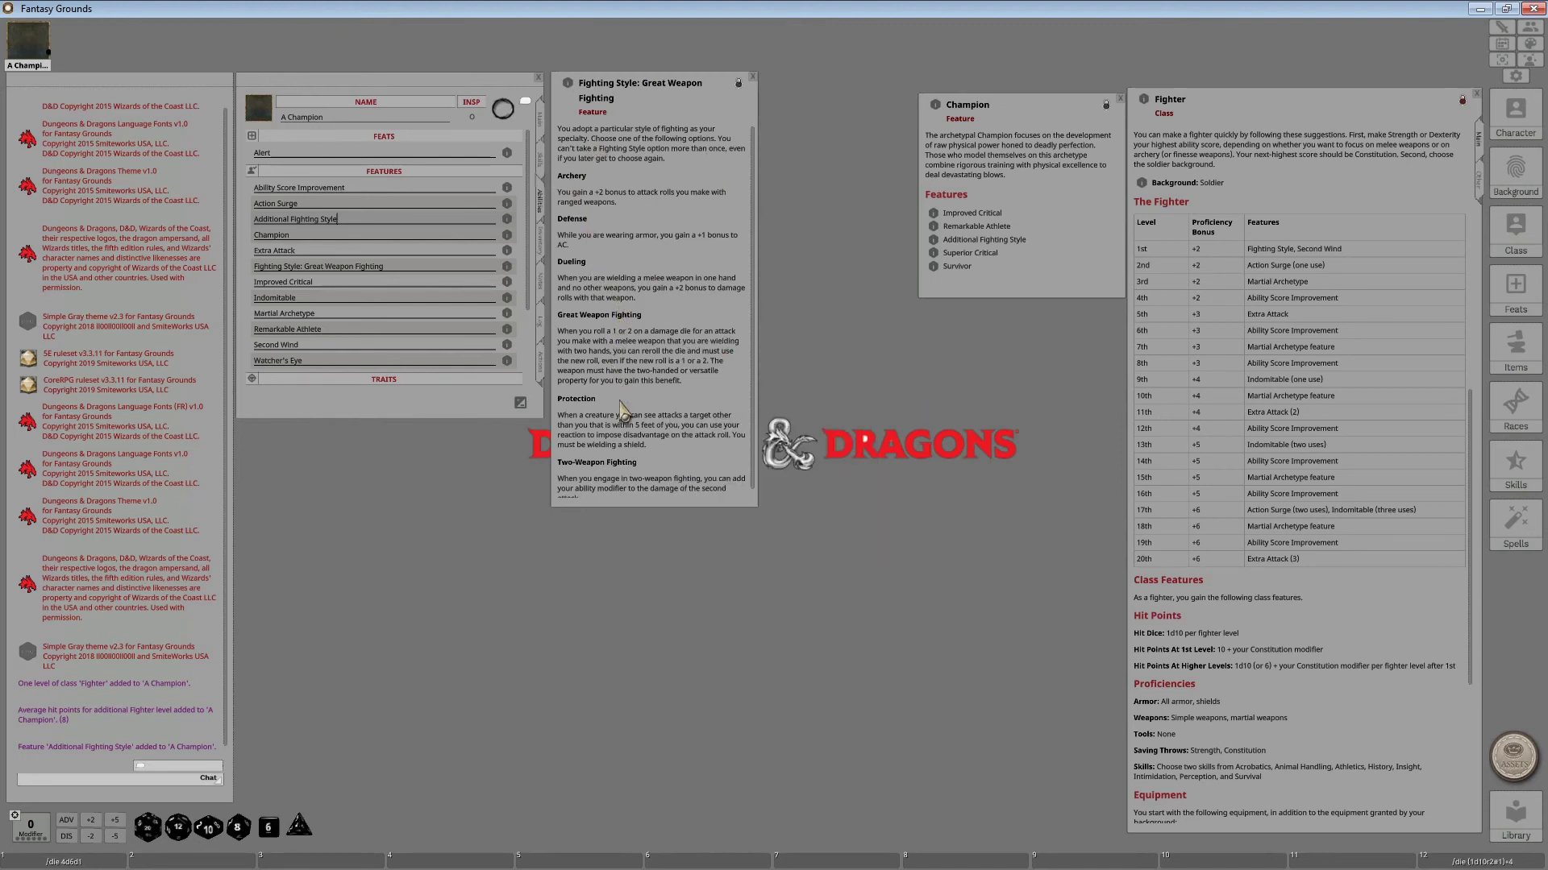
pyautogui.scroll(-1, 625, 407)
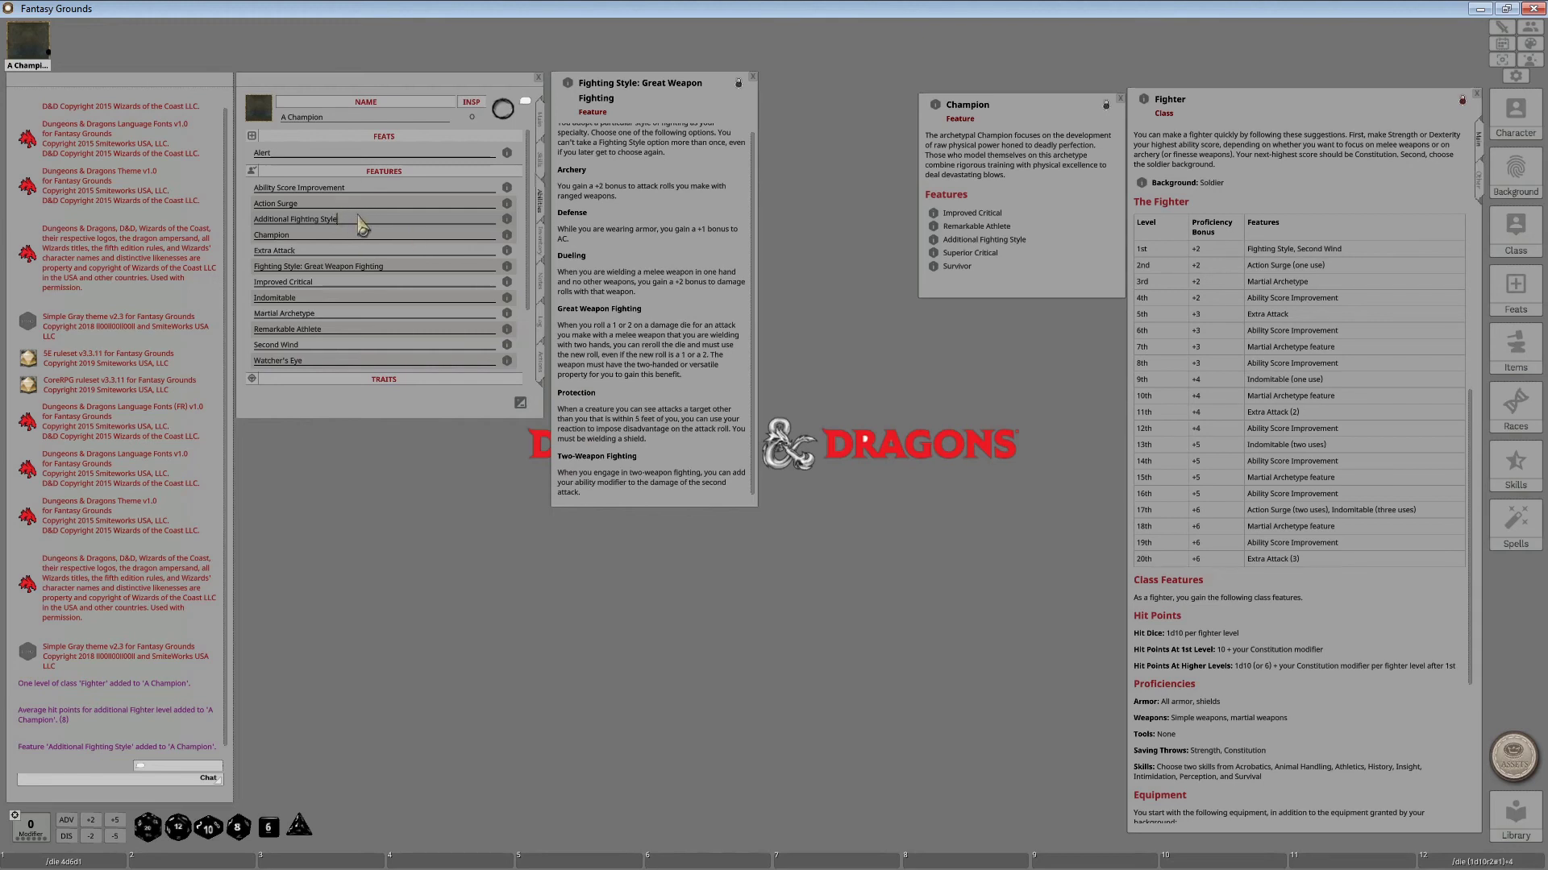
pyautogui.write(': Two Weapon Fighting')
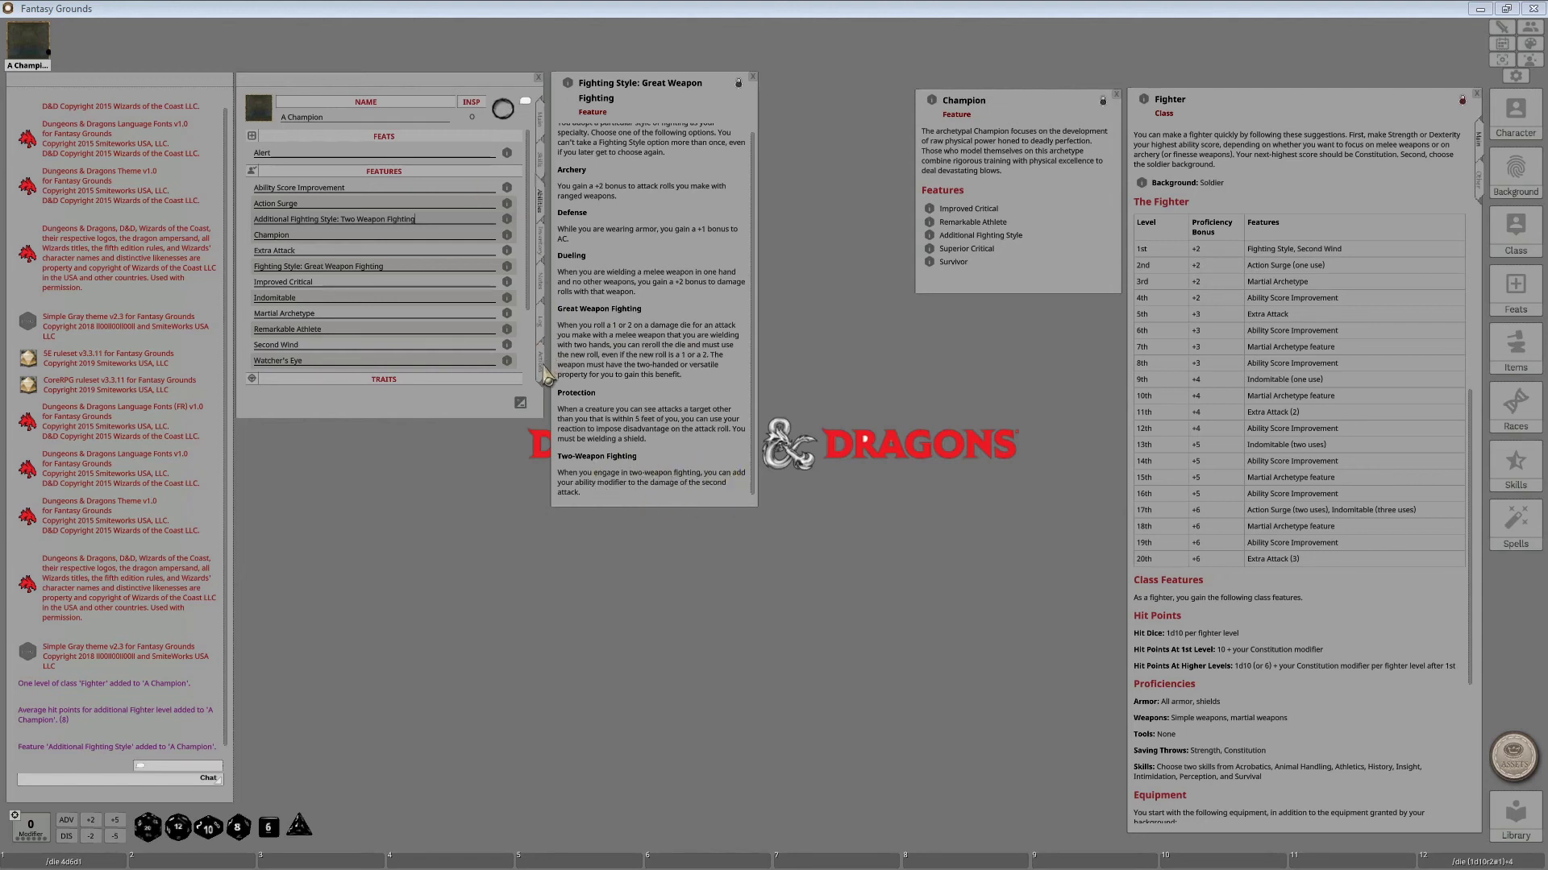
# - Open the Shortsword's weapon details from the character's actions and set its damage bonus to -5
pyautogui.click(541, 367)
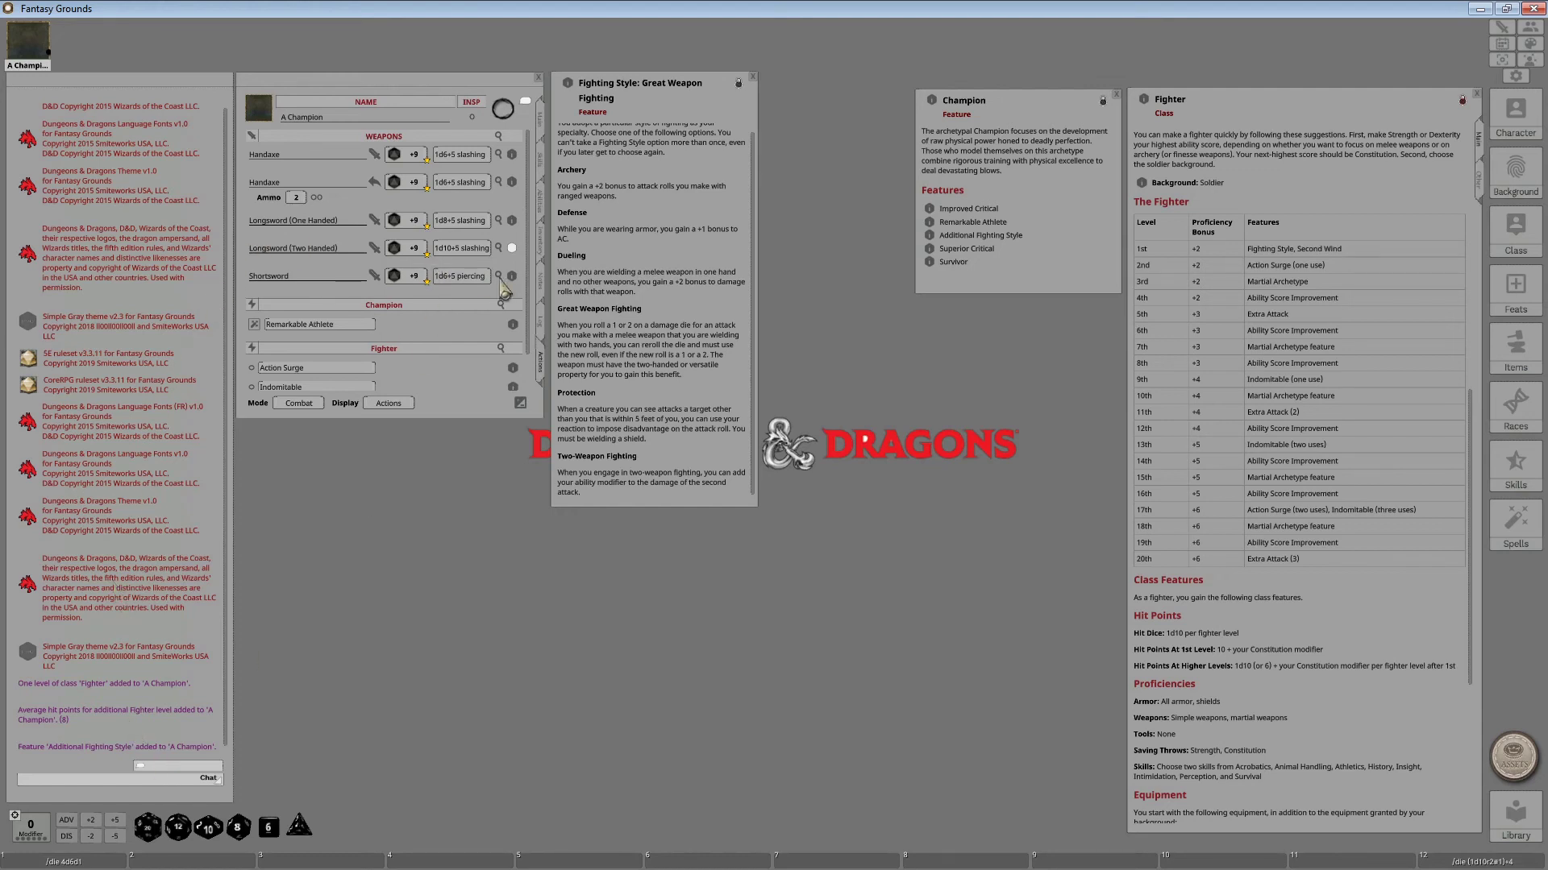
pyautogui.click(500, 277)
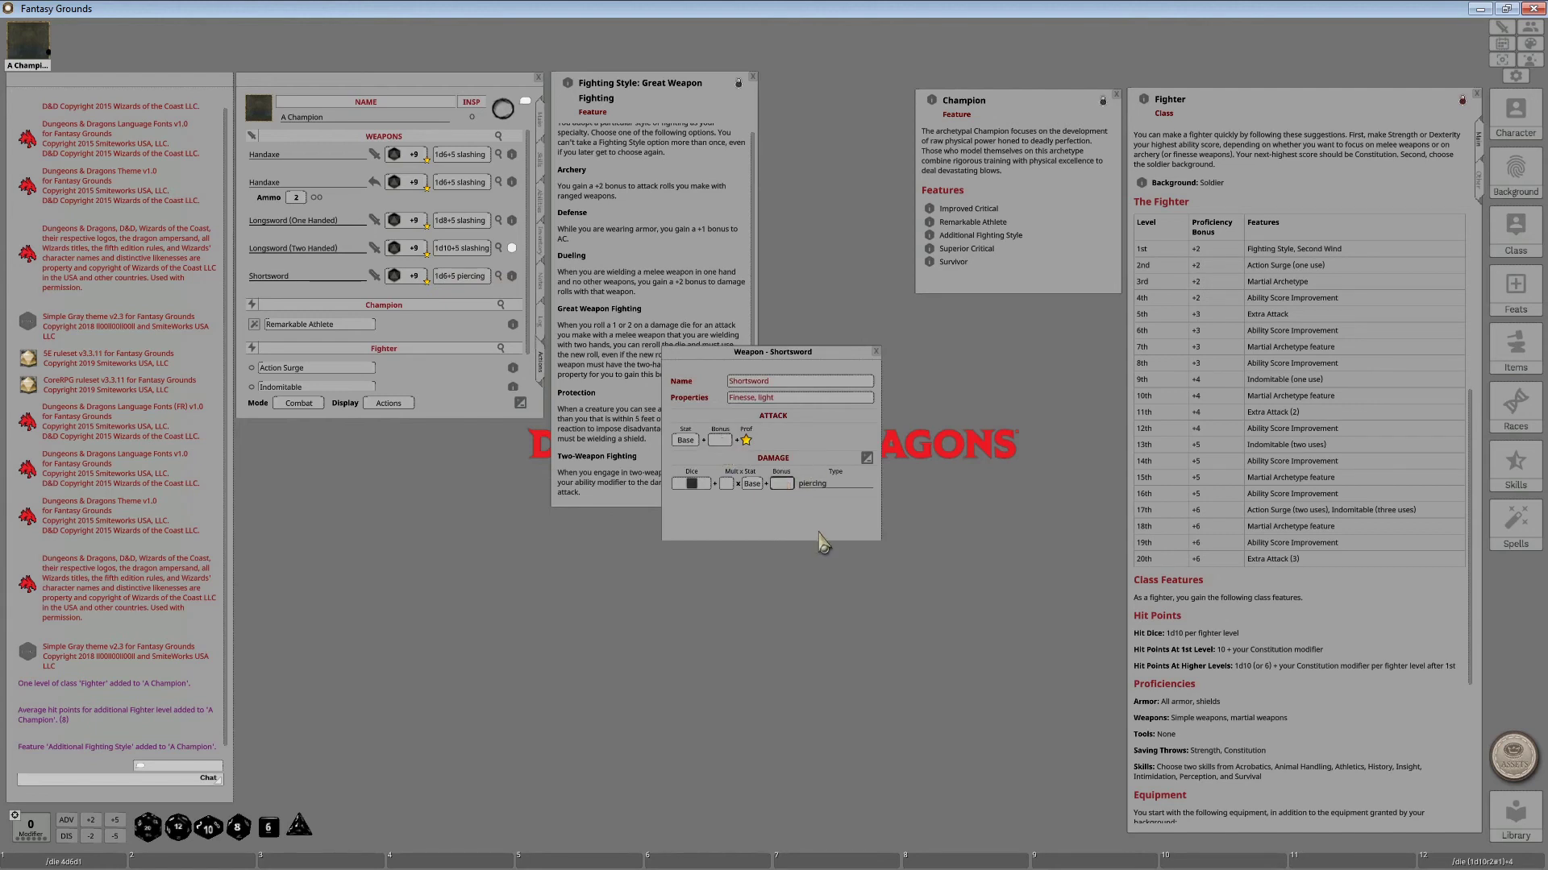
pyautogui.scroll(-5, 785, 489)
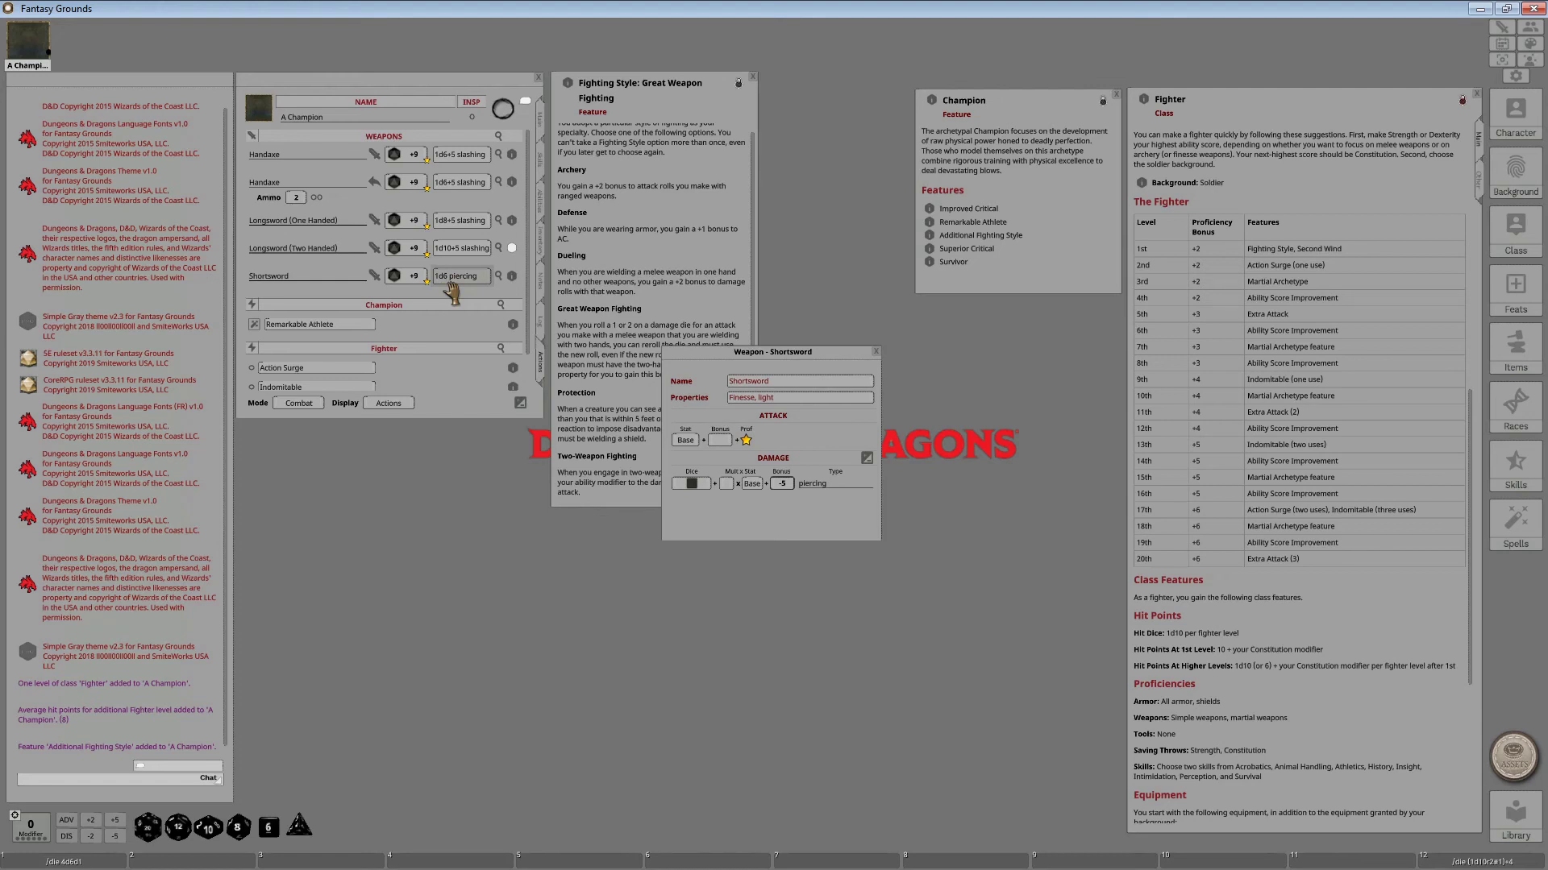
# - Rename the Shortsword in the weapons list to "Shortsword (Offhand)"
pyautogui.click(308, 276)
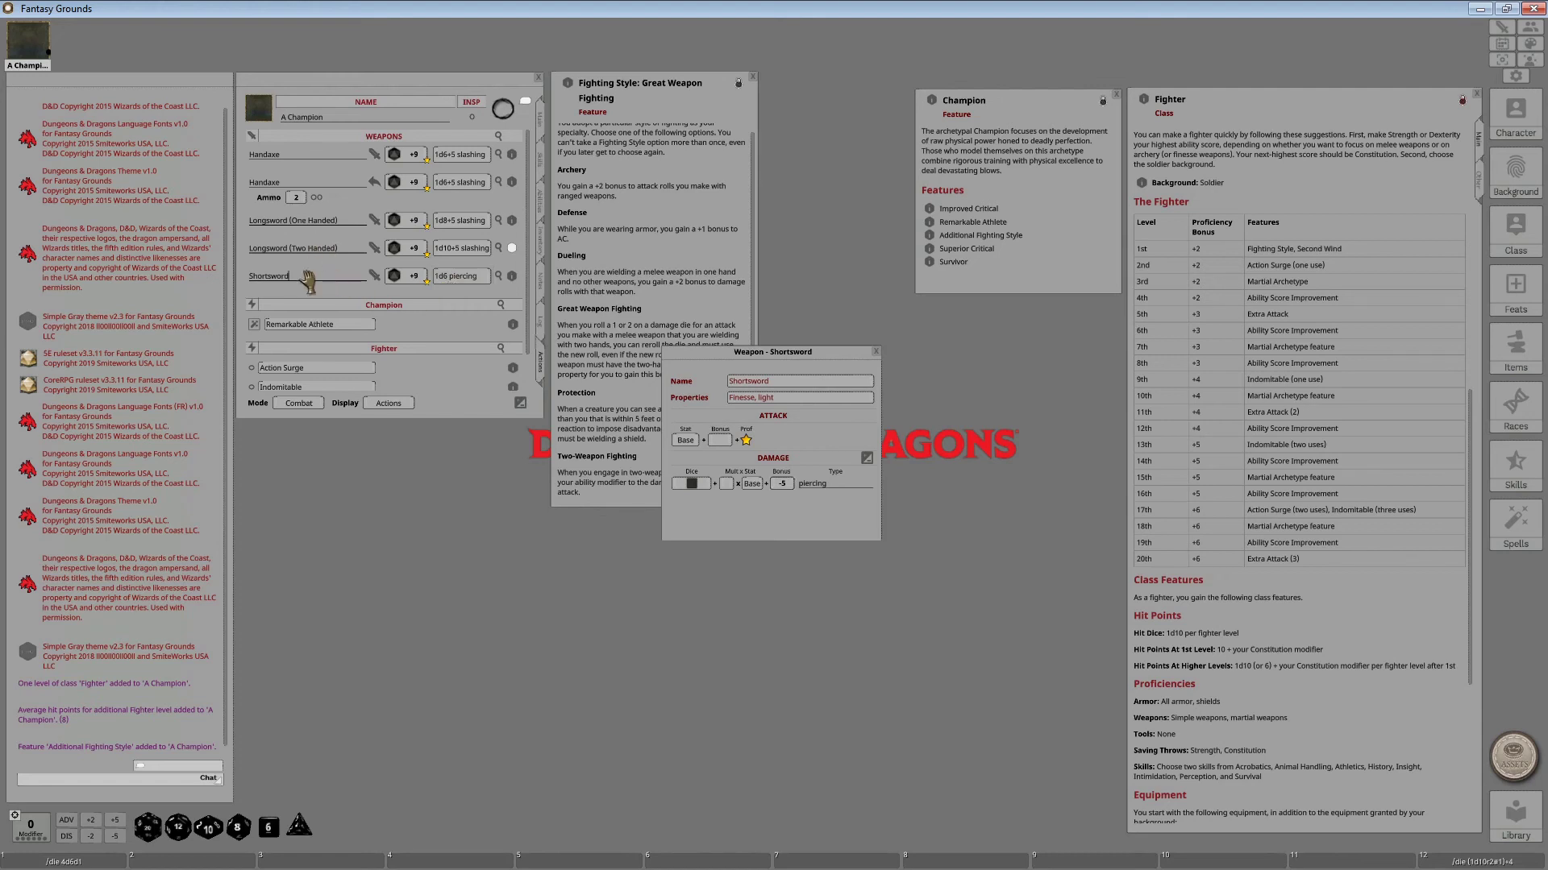
pyautogui.write('(Offhand)')
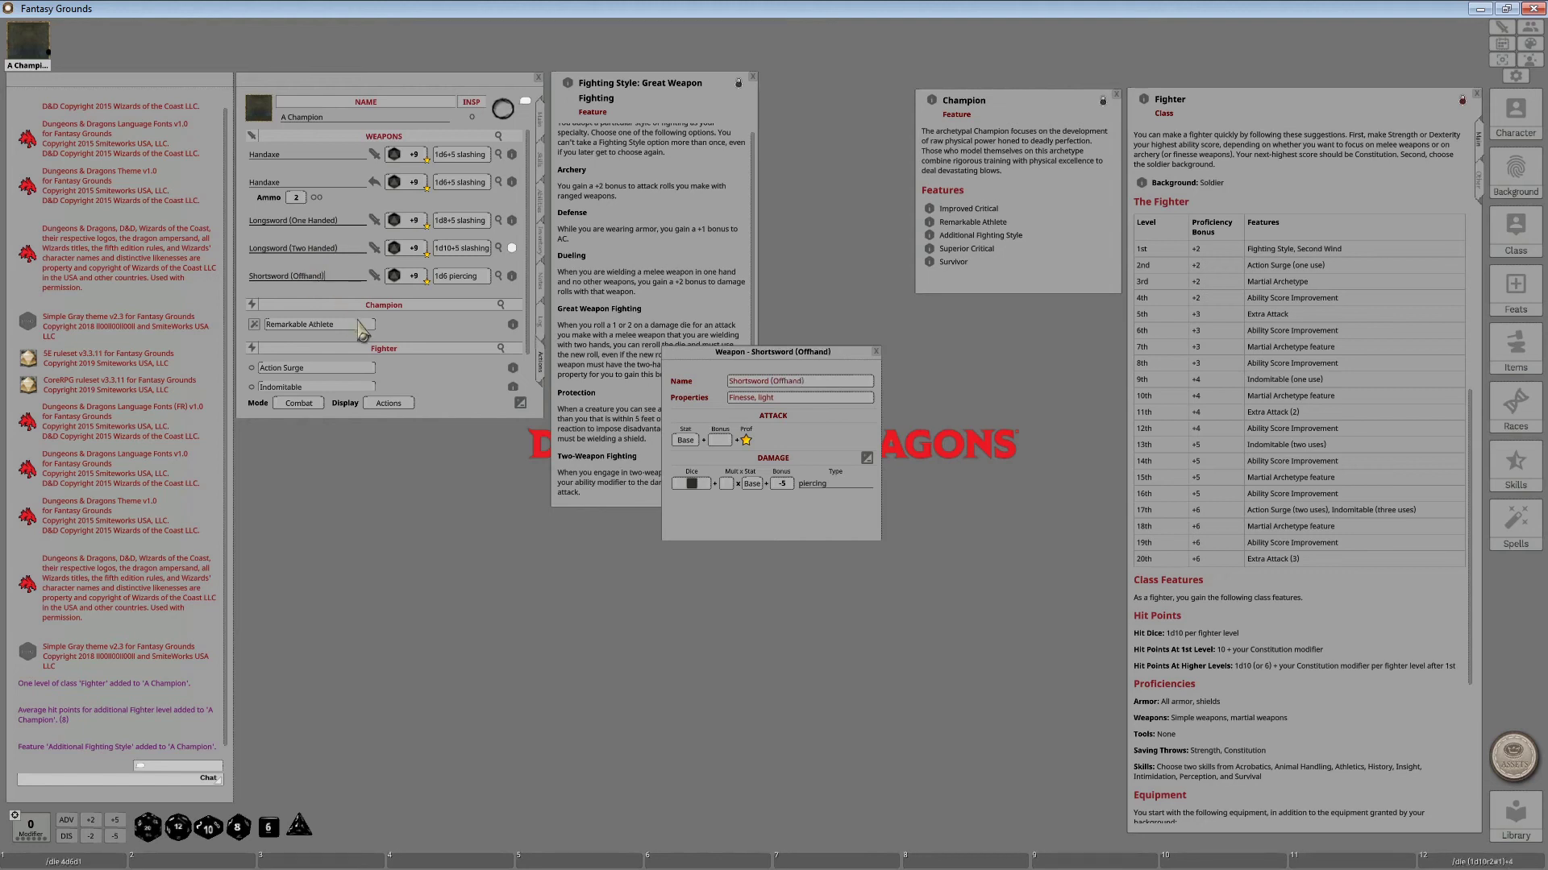
pyautogui.scroll(-1, 416, 342)
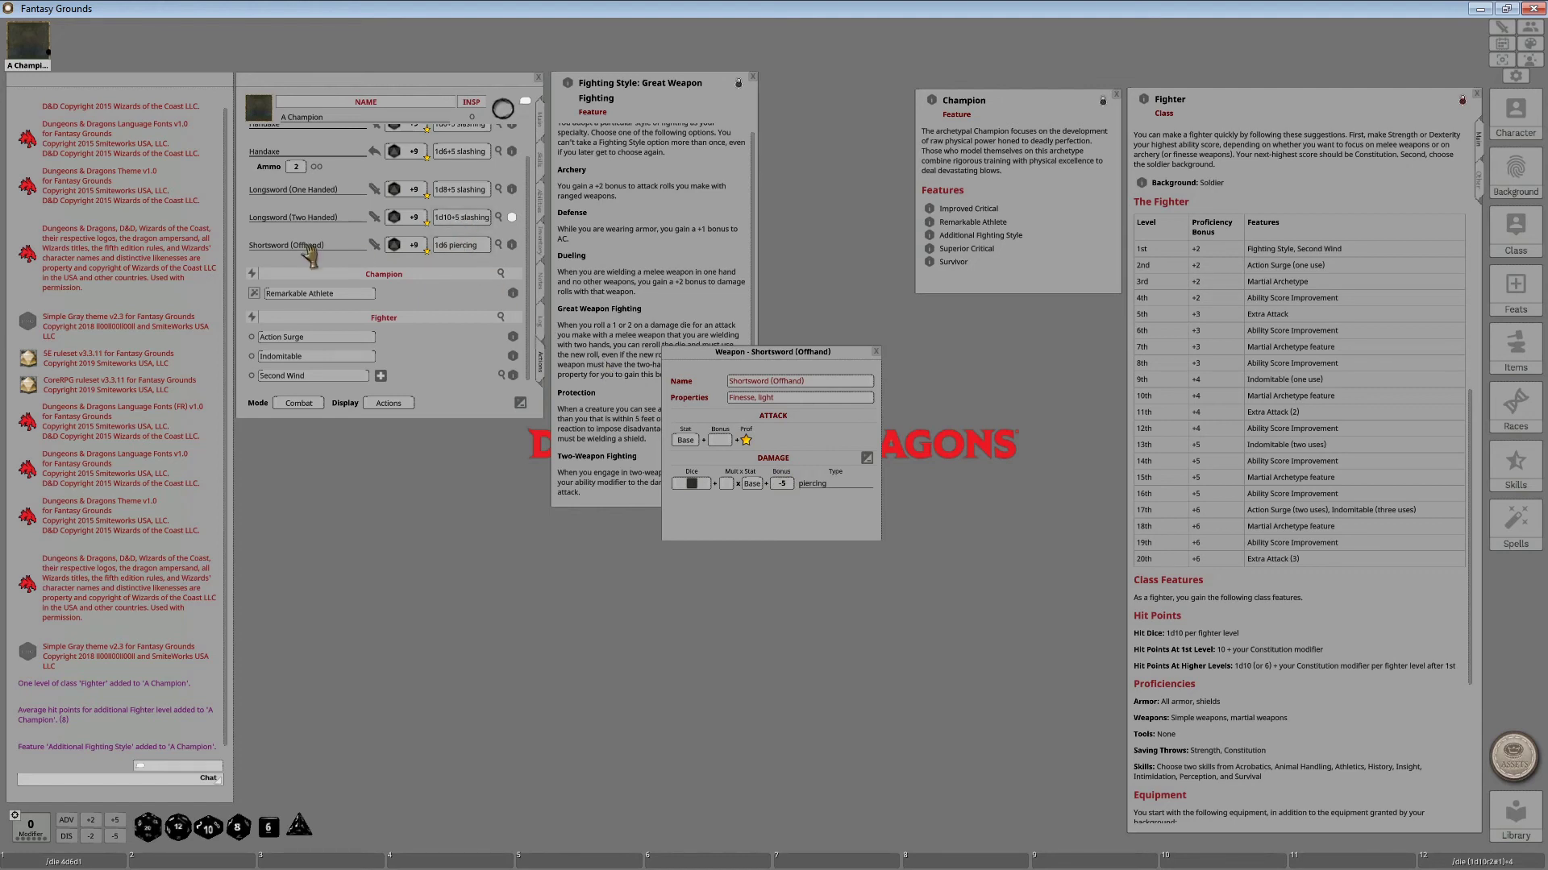
# - Clear the offhand Shortsword's damage bonus and close the weapon details and the Fighting Style record
pyautogui.click(780, 485)
pyautogui.press('BackSpace')
pyautogui.click(876, 353)
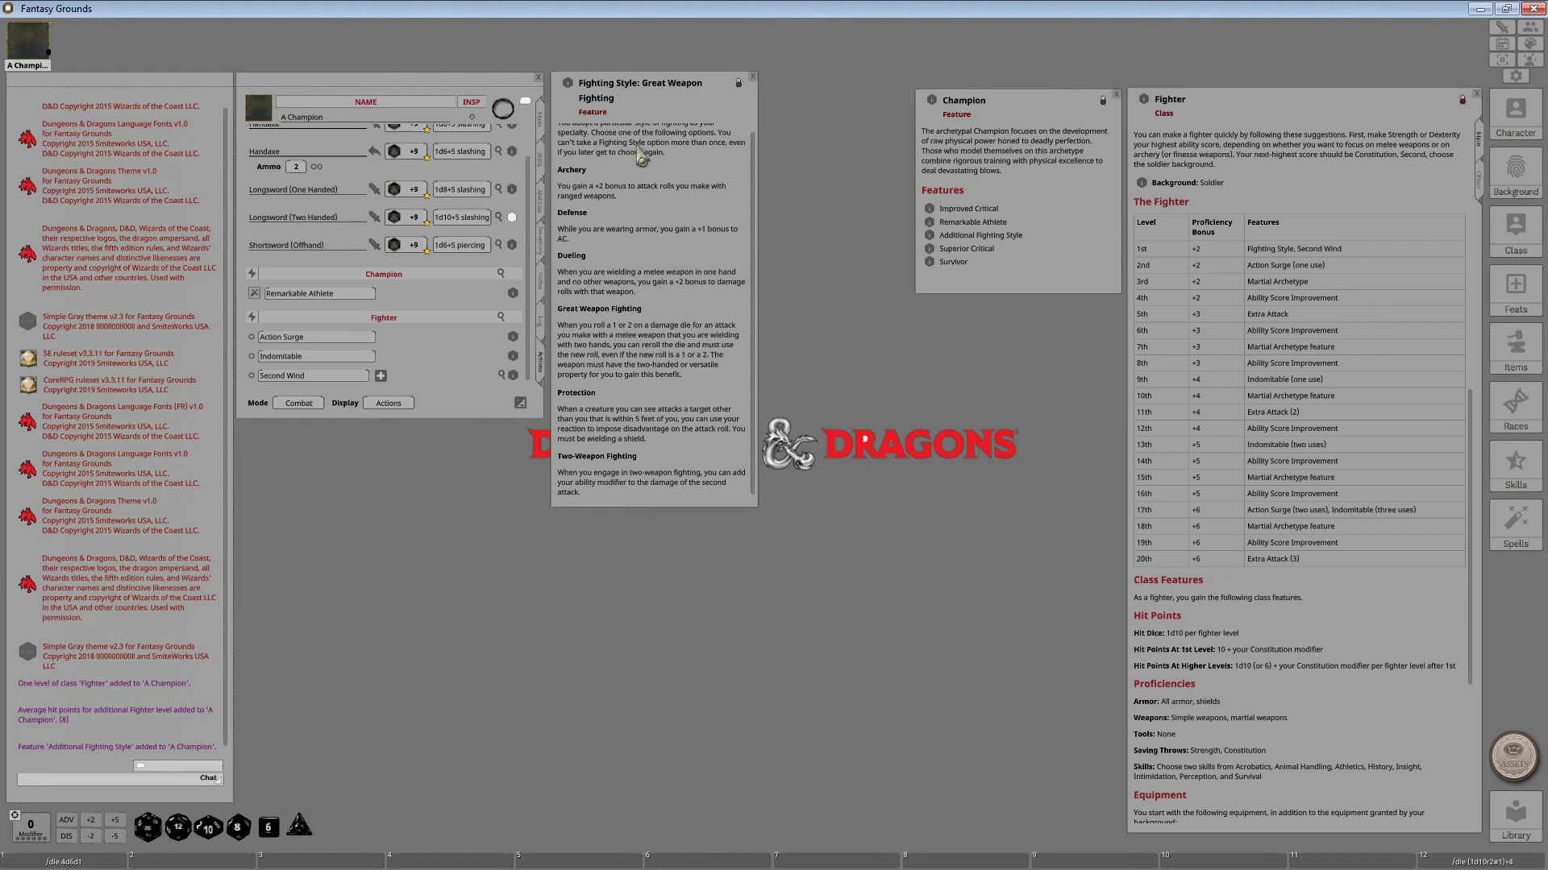
pyautogui.click(753, 77)
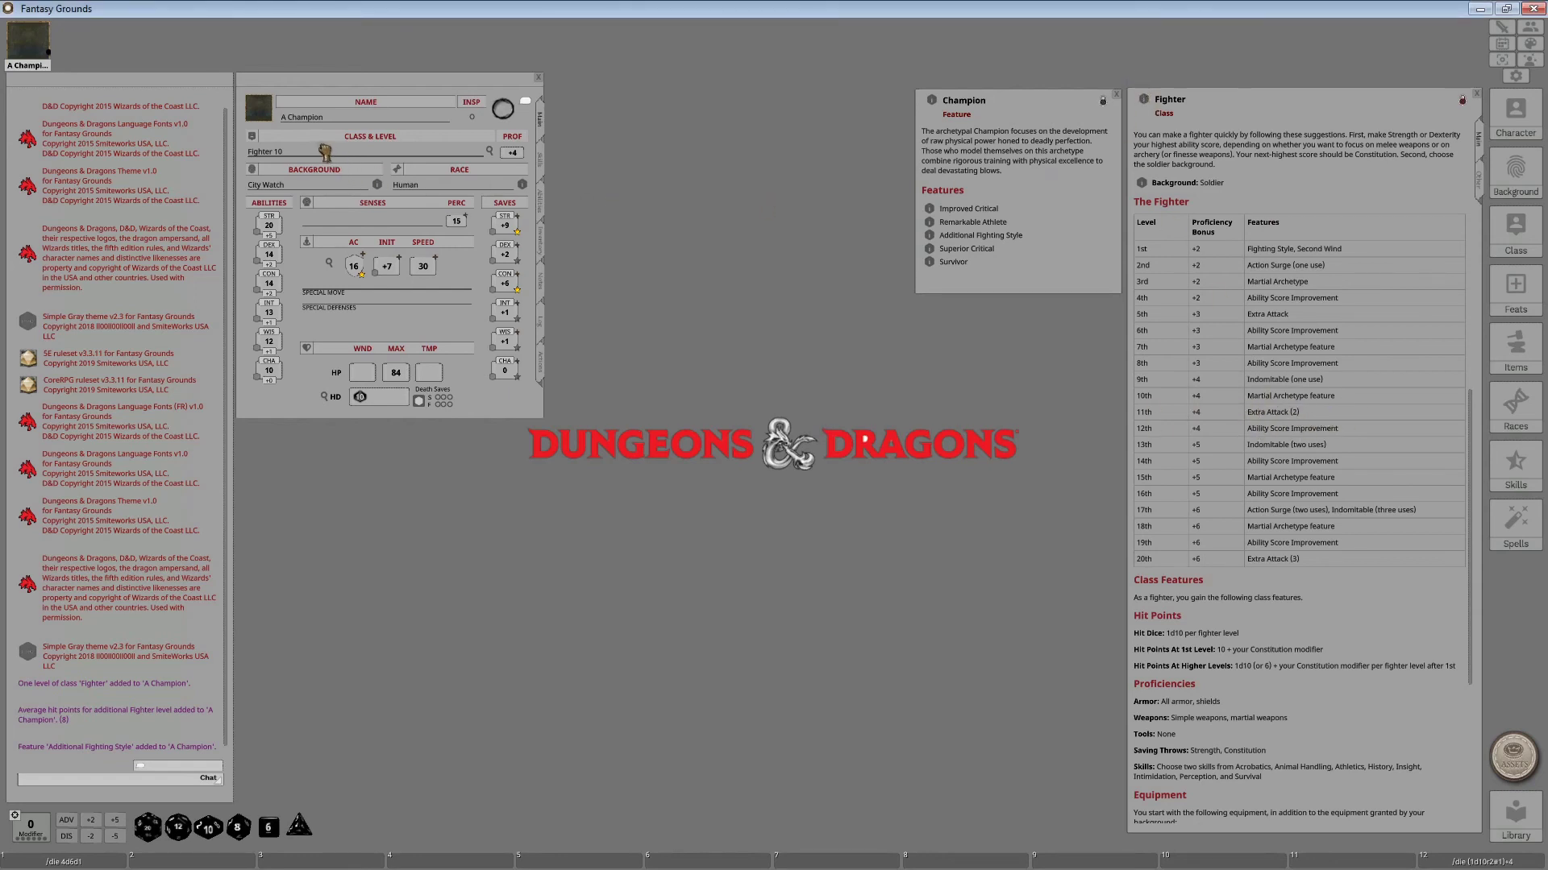
# - Add another Fighter class level to reach level 11 and check the character's actions
pyautogui.moveTo(288, 159); pyautogui.dragTo(288, 158)
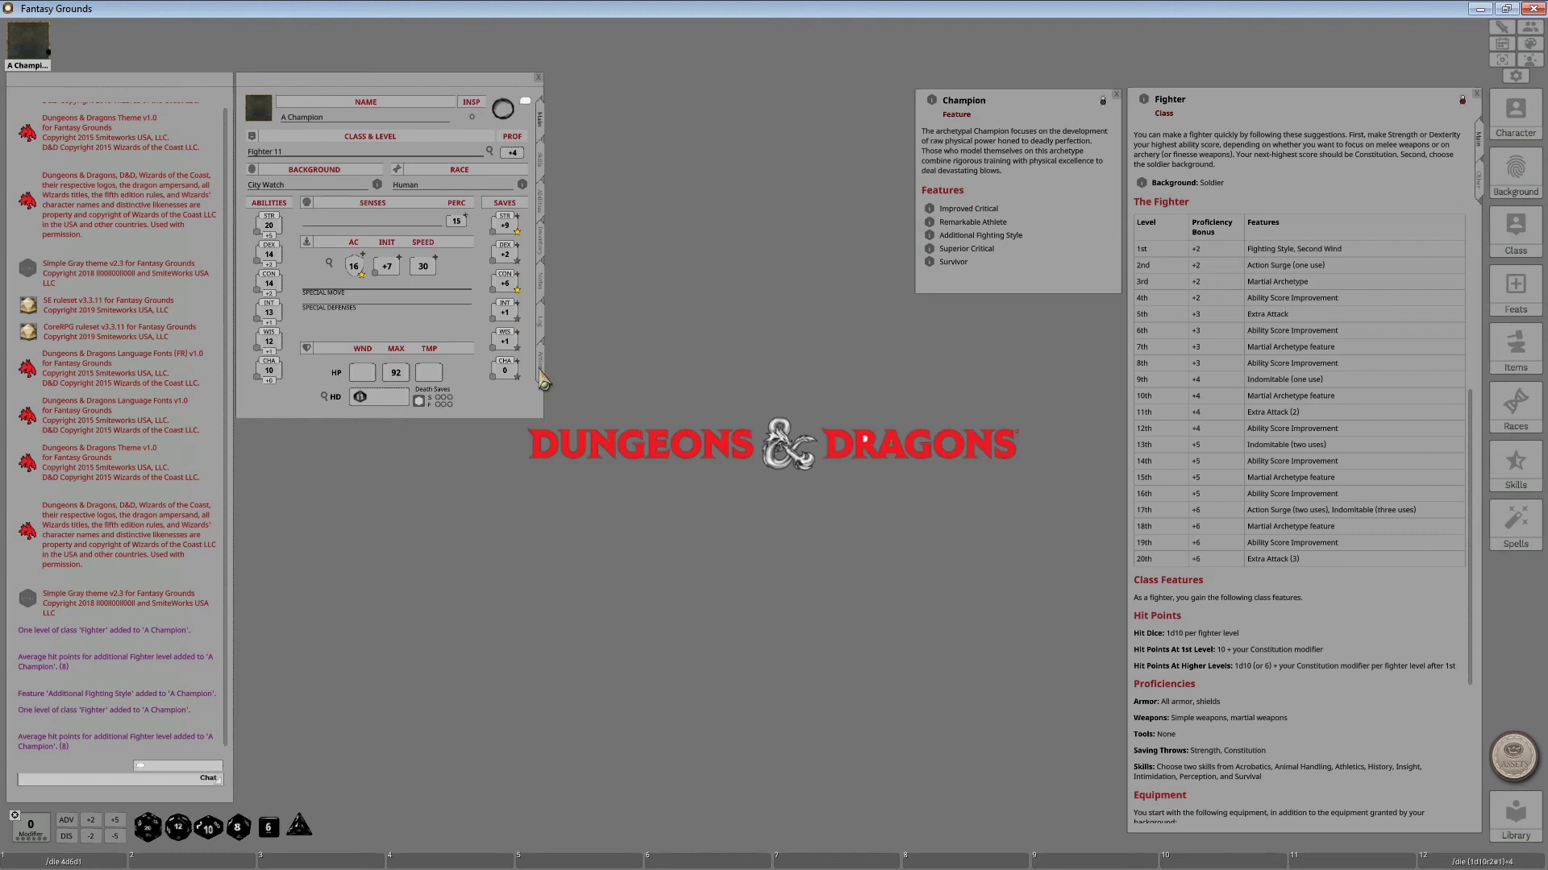
pyautogui.click(540, 372)
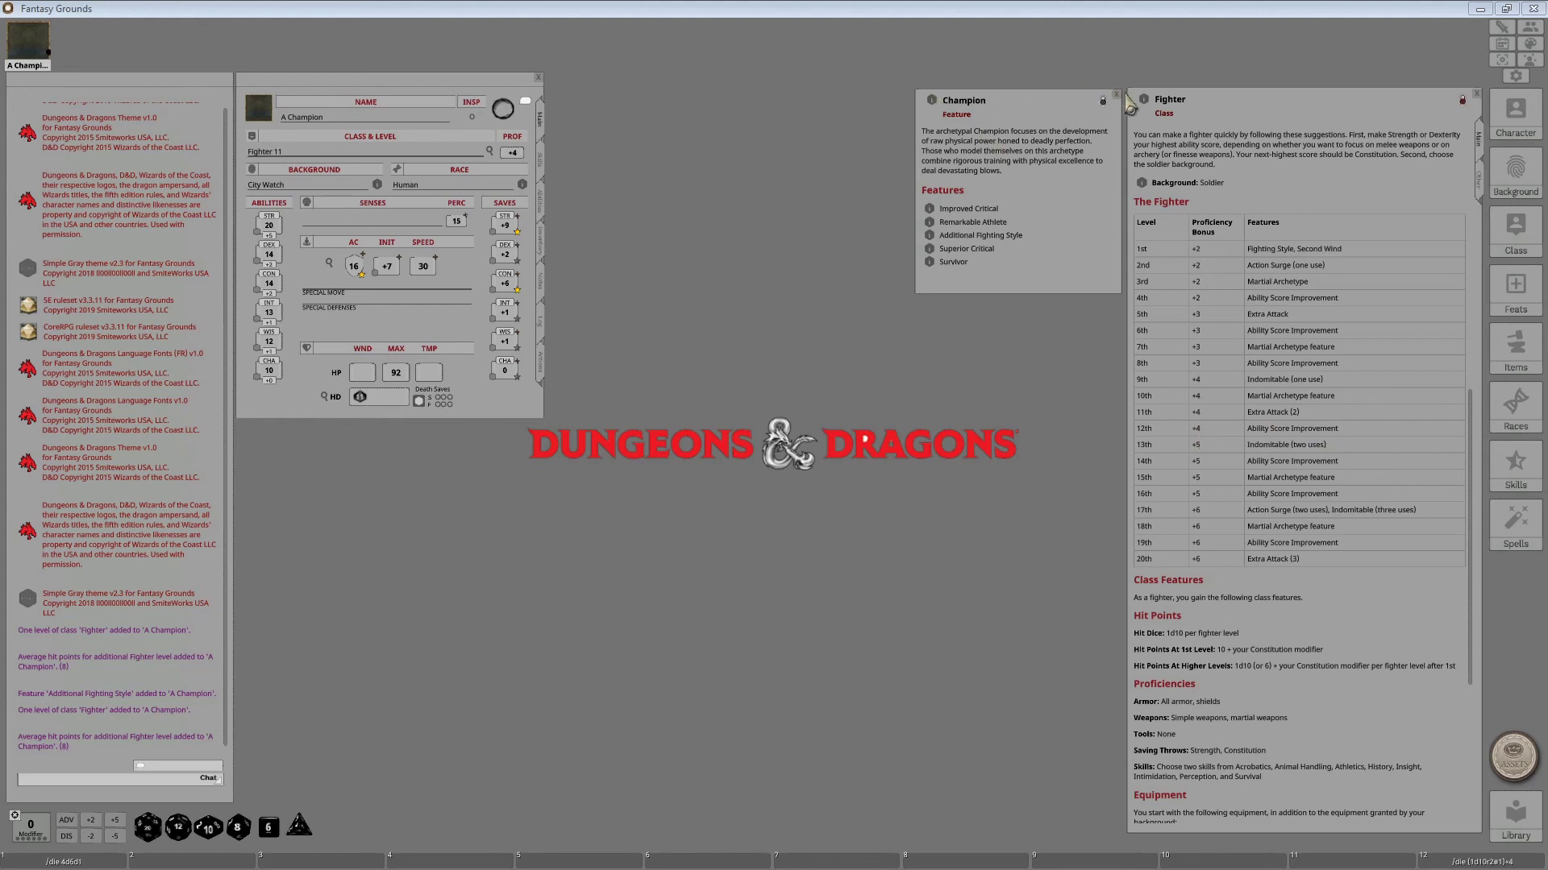
# - Raise the character to Fighter level 12, with Constitution at 16 and maximum hit points at 112
pyautogui.moveTo(1145, 105); pyautogui.dragTo(282, 160)
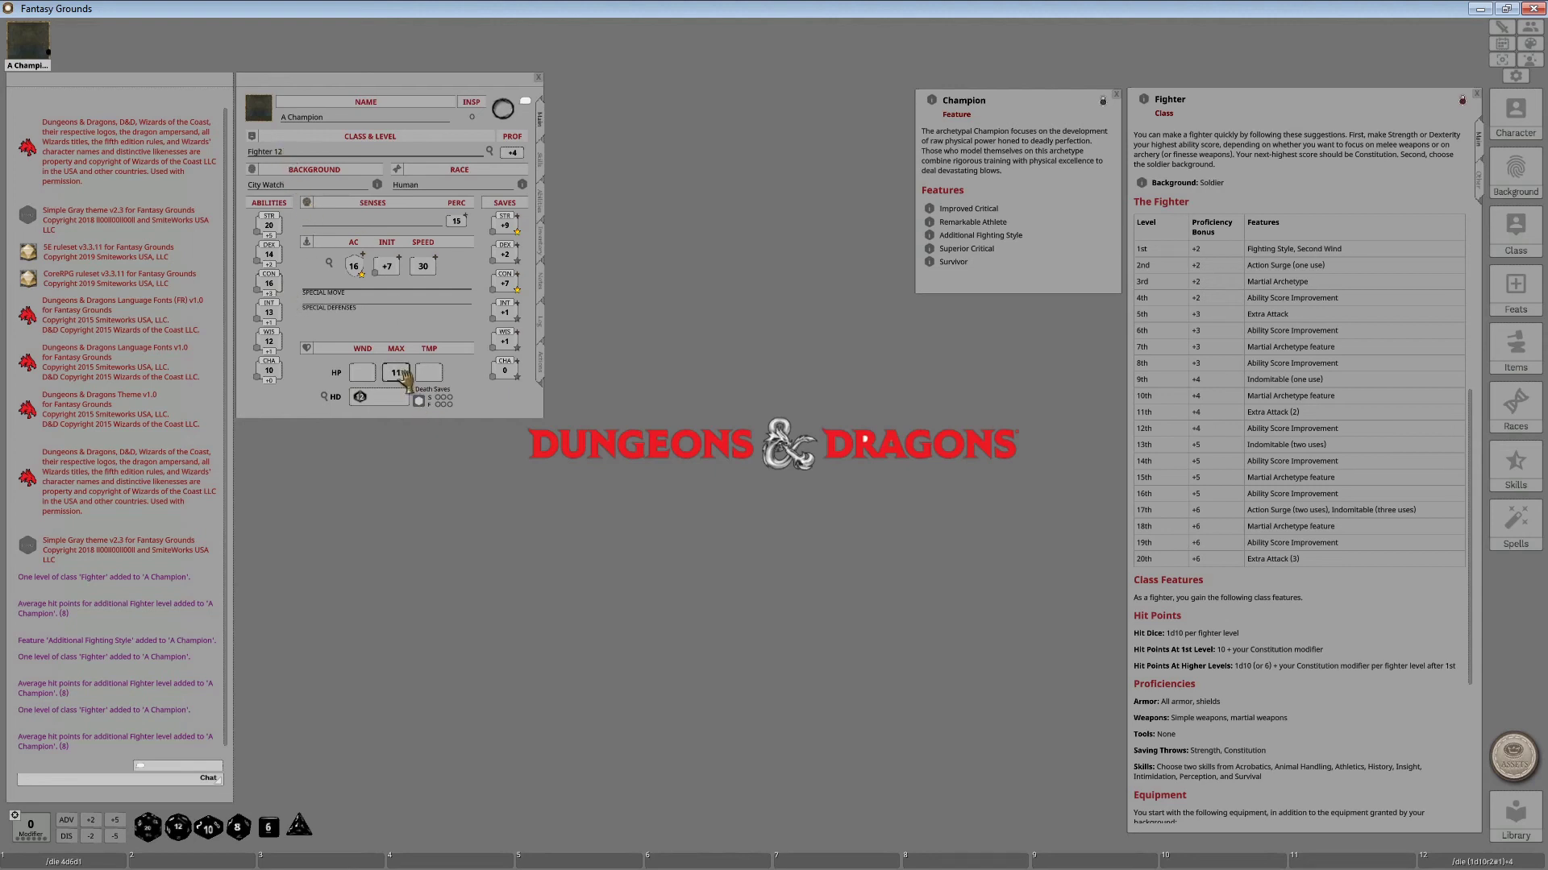
pyautogui.scroll(13, 402, 377)
pyautogui.scroll(-1, 402, 378)
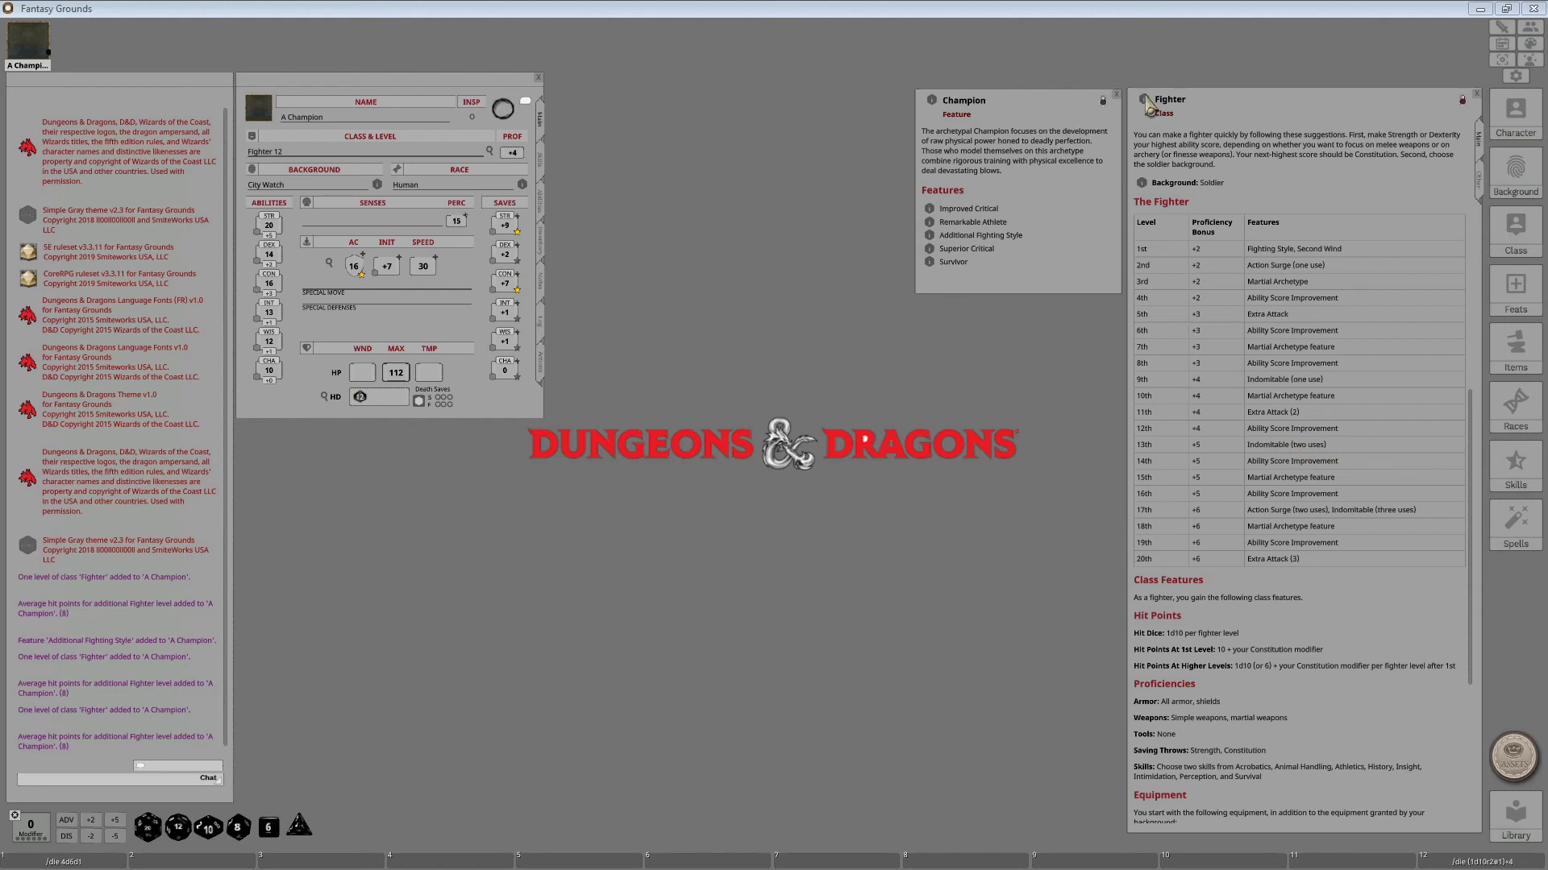
# - Add another Fighter class level to reach level 13 and switch the character's actions to Preparation mode
pyautogui.moveTo(1148, 104); pyautogui.dragTo(322, 156)
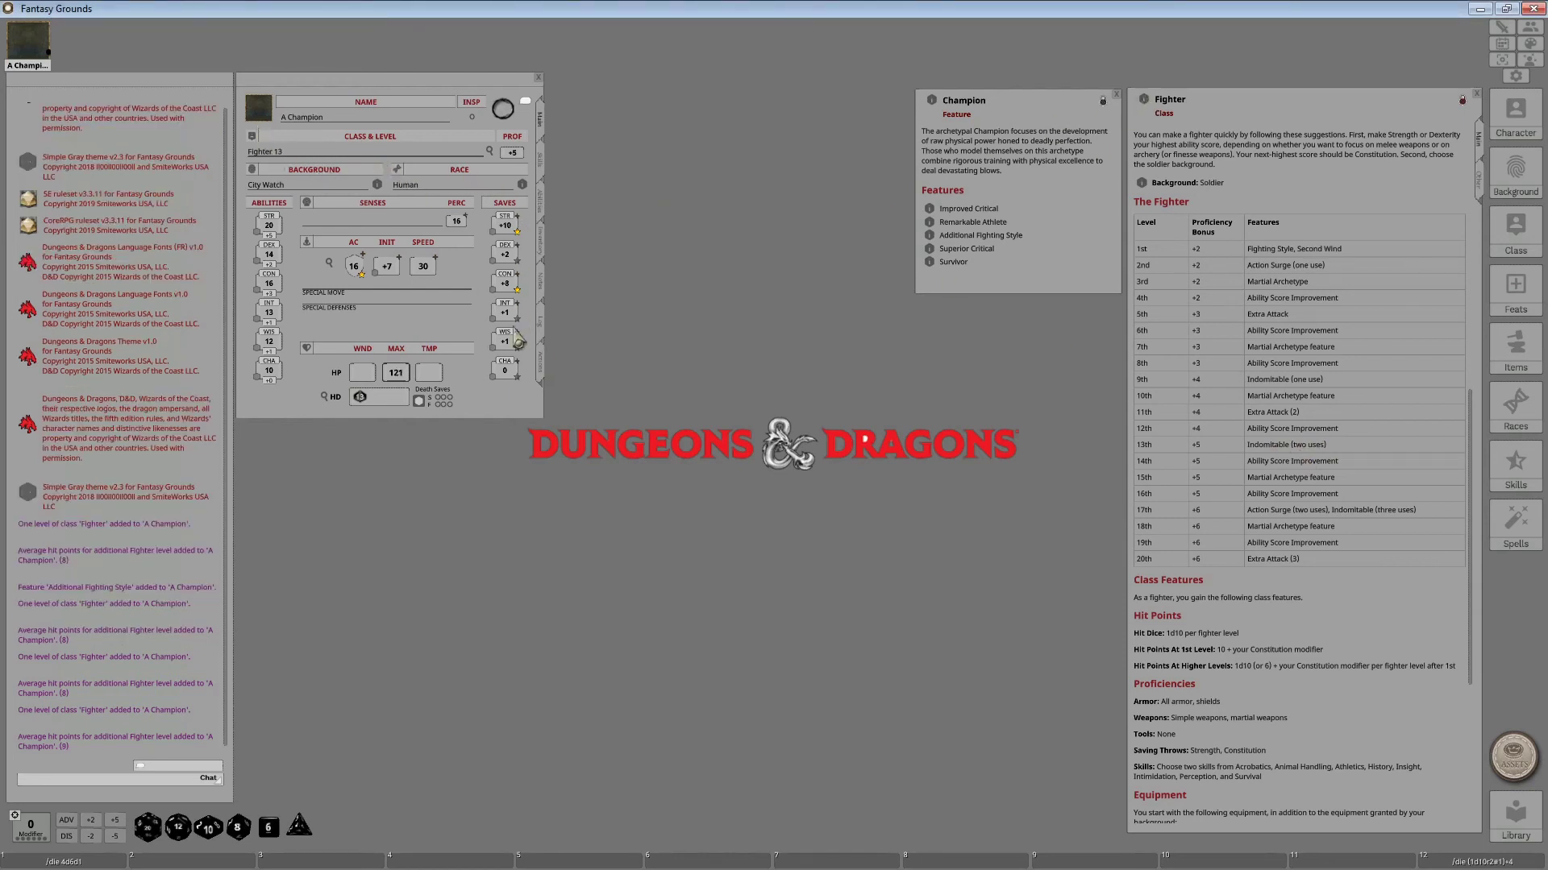
pyautogui.click(543, 370)
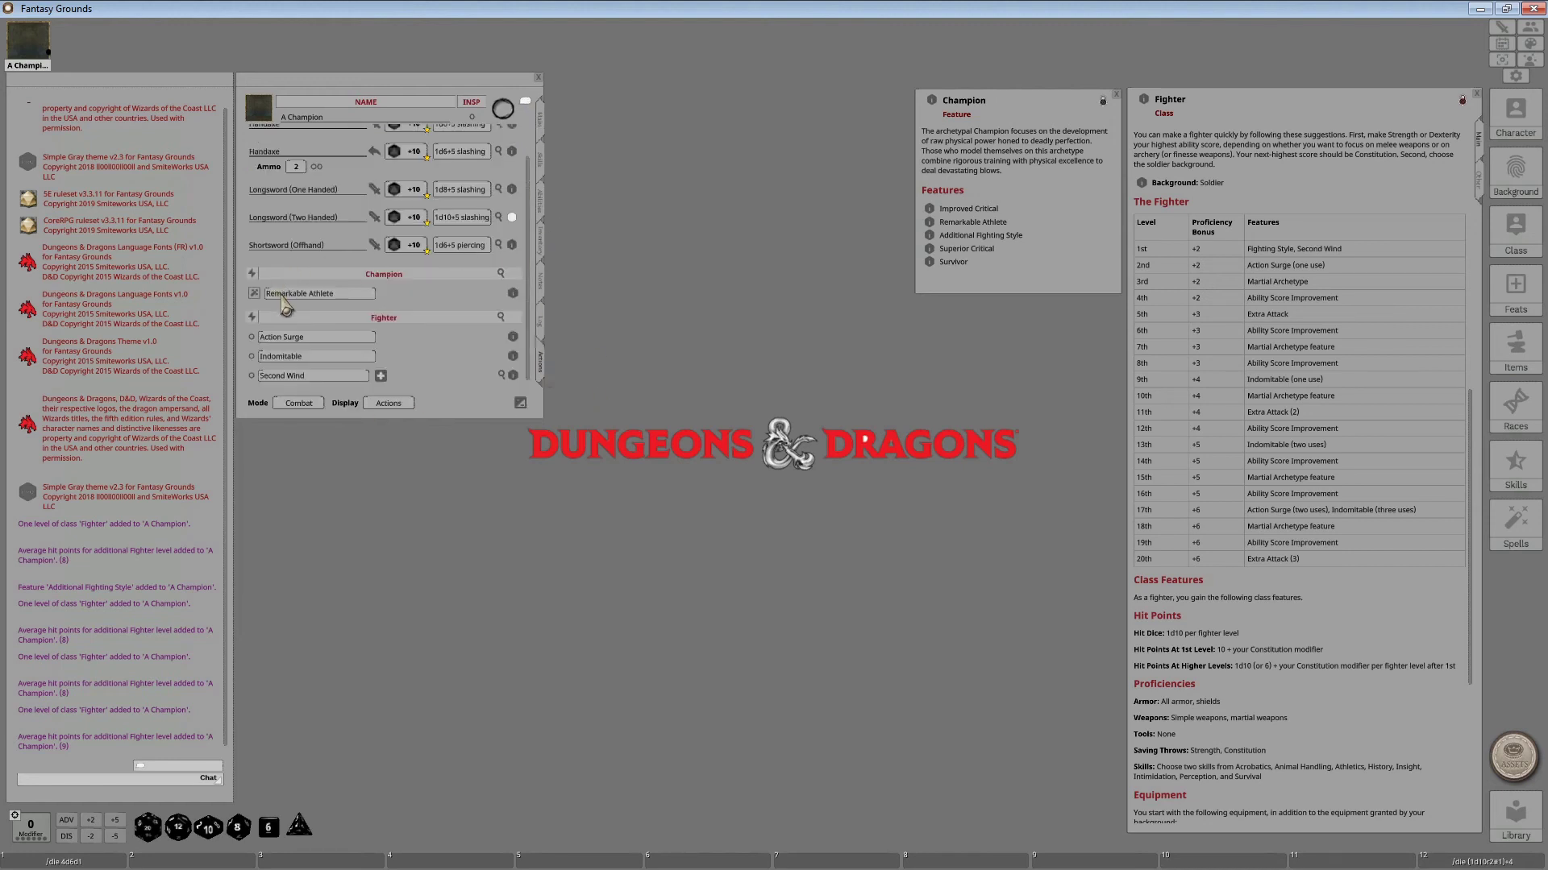
pyautogui.click(300, 403)
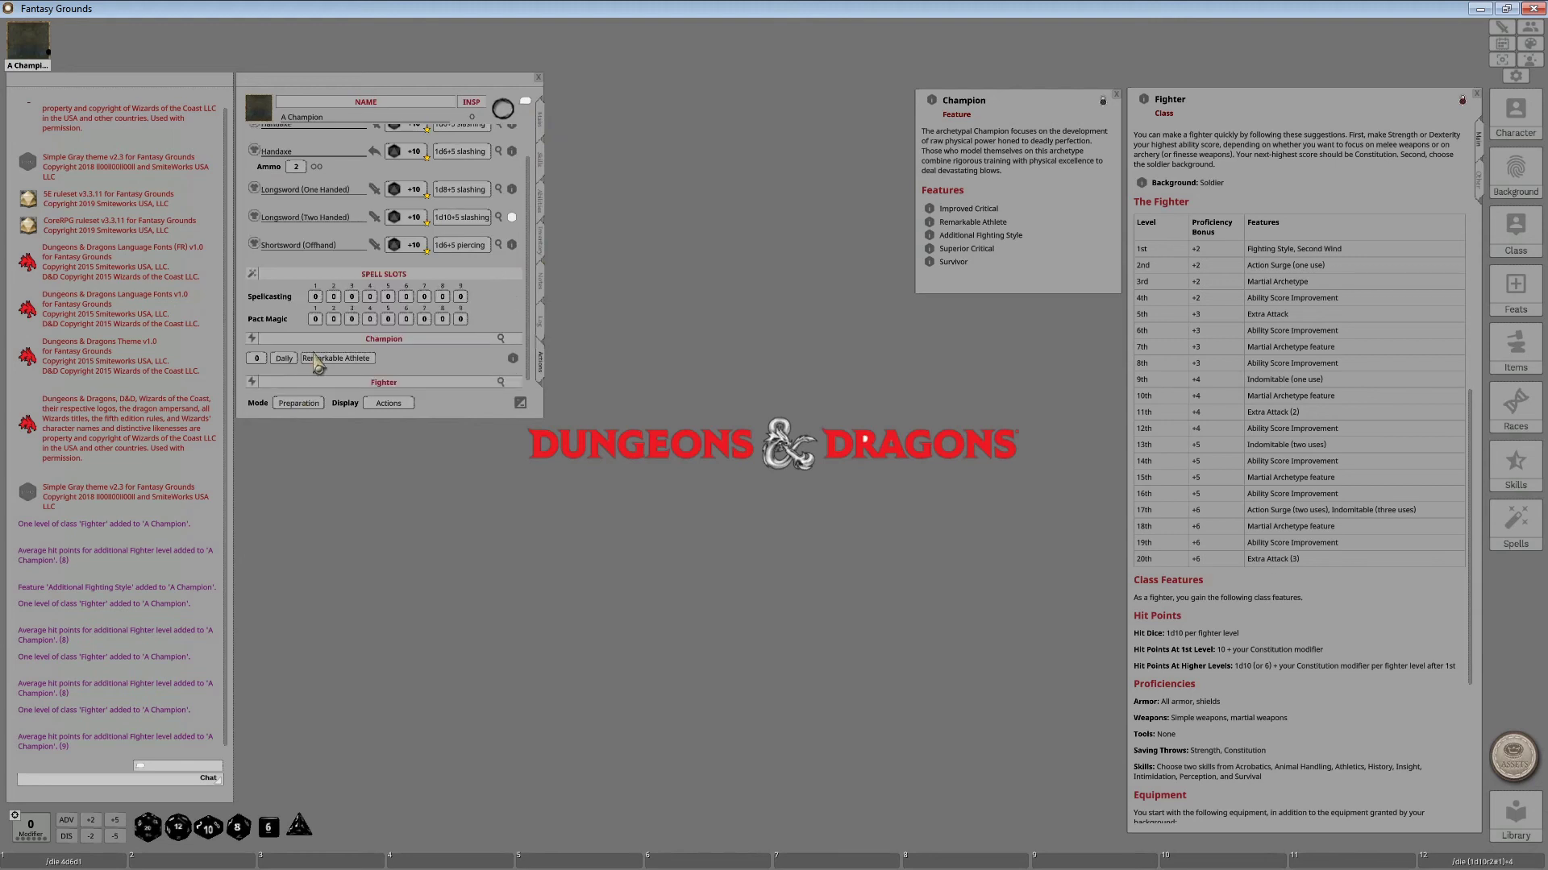
# - Set Indomitable to 2 daily uses and test both uses in Combat mode, resetting them with a long rest
pyautogui.scroll(-2, 316, 363)
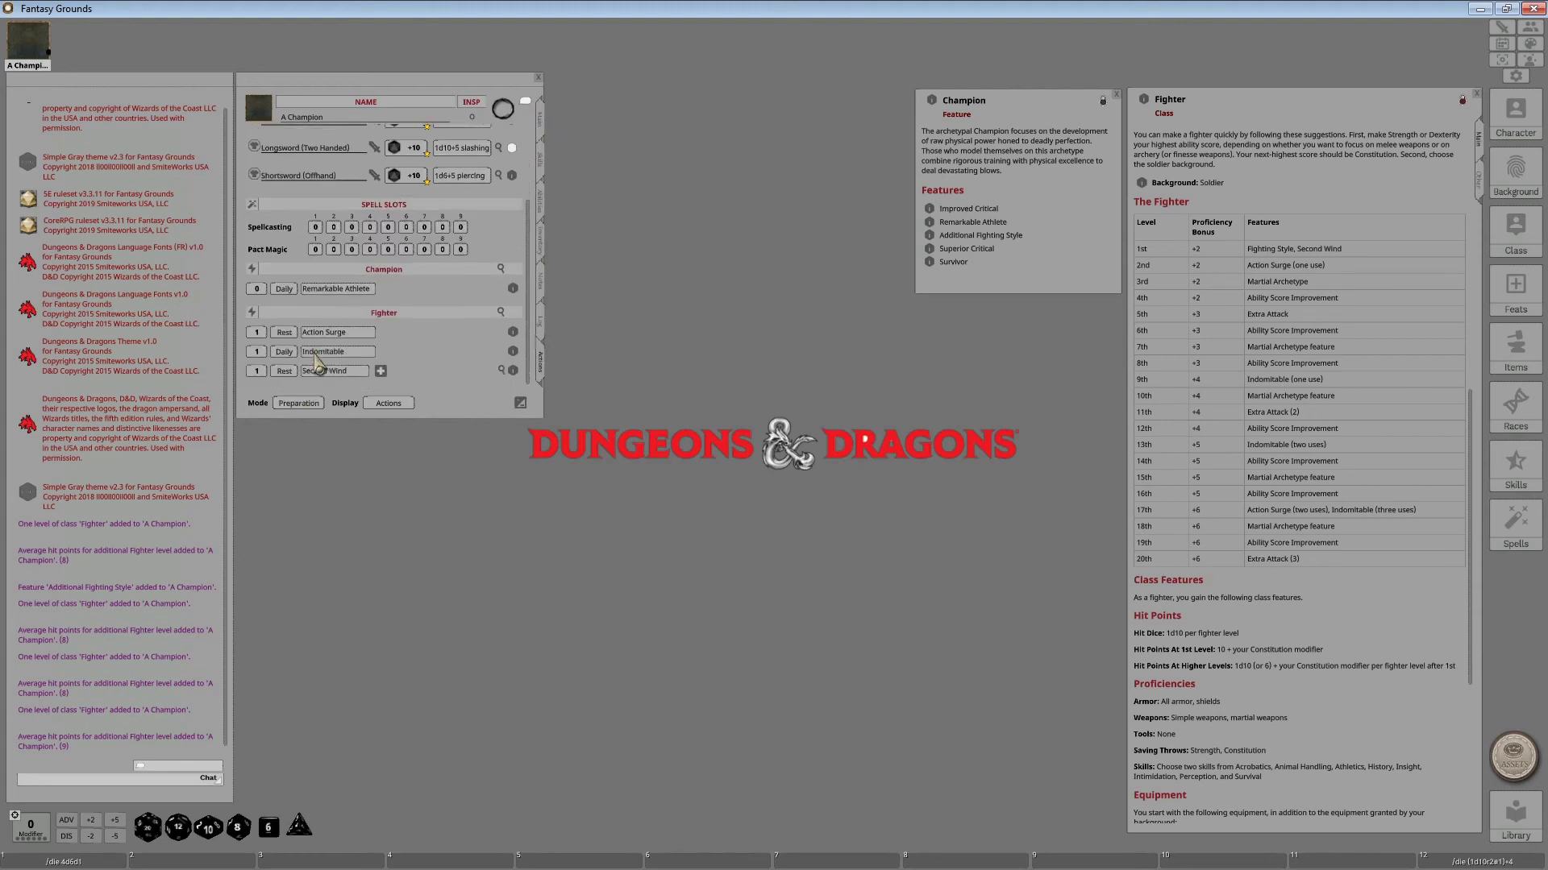
pyautogui.click(295, 408)
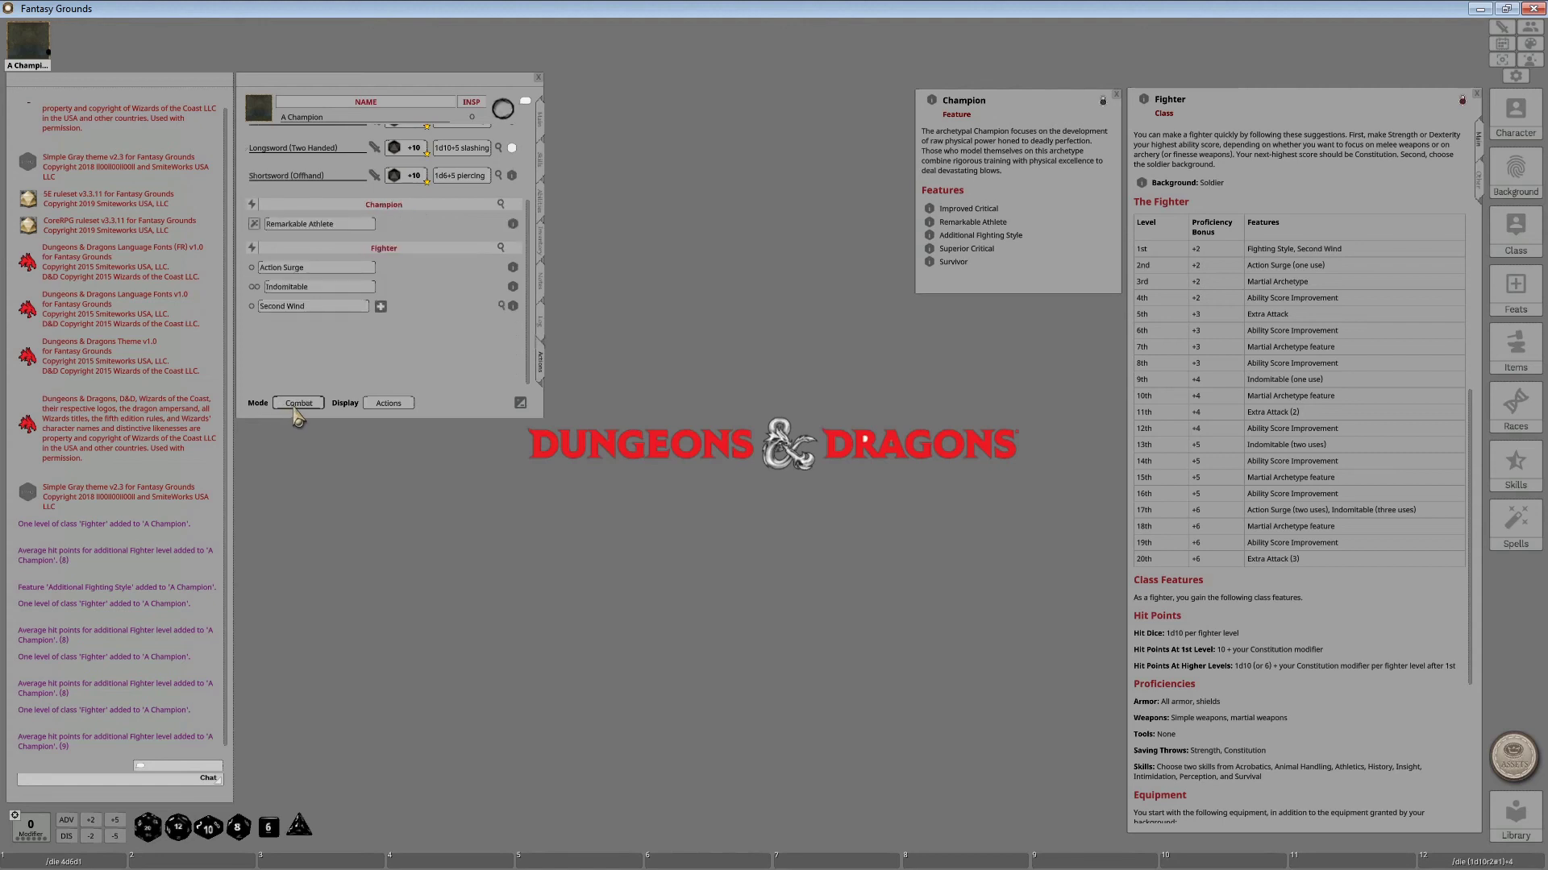
pyautogui.click(255, 288)
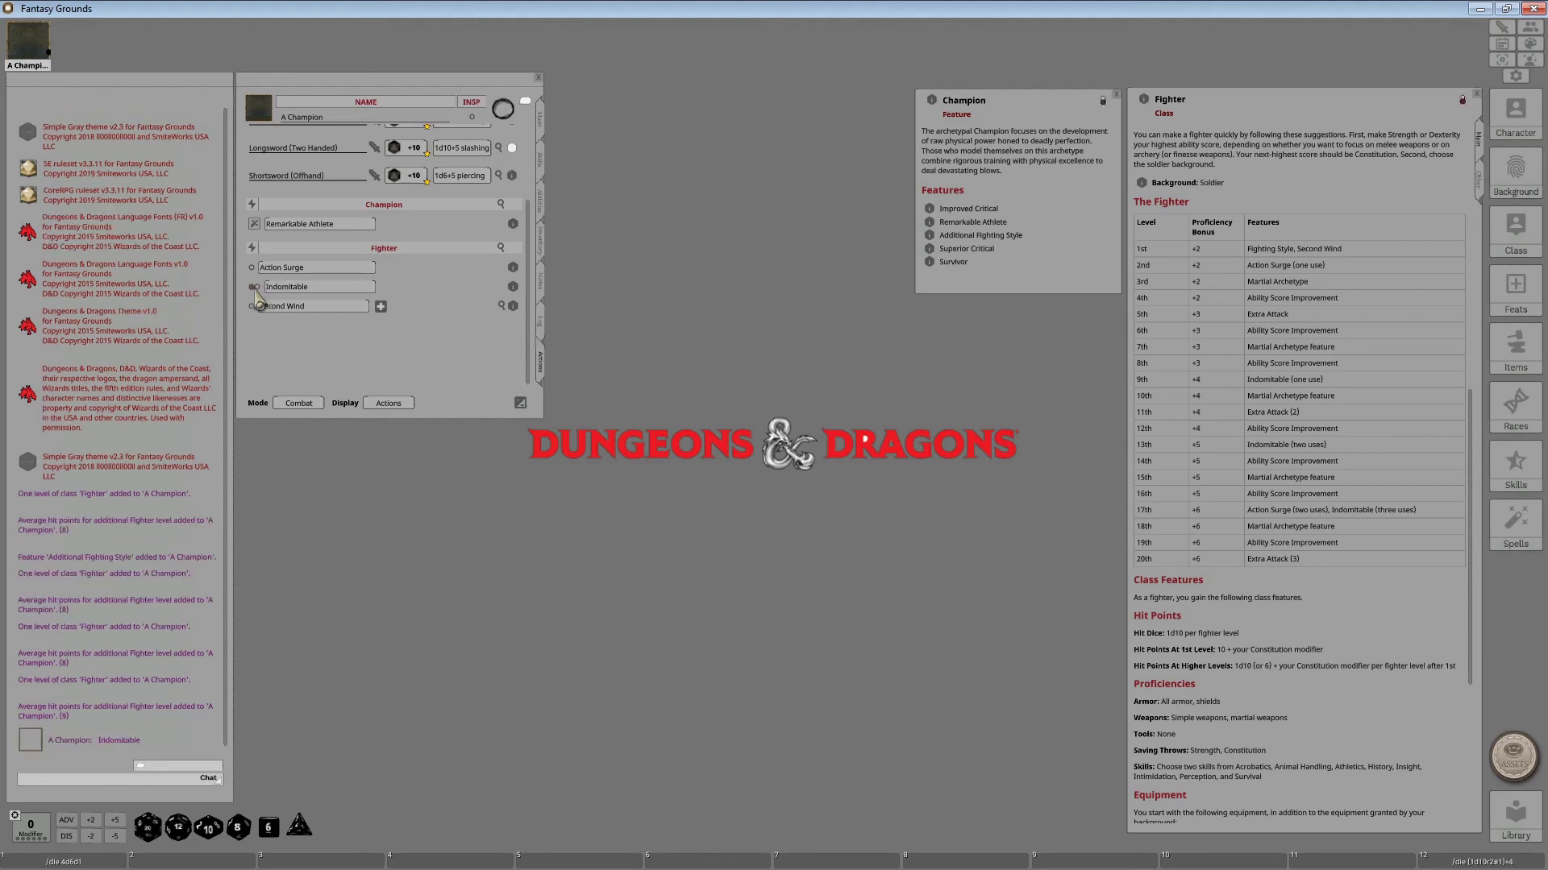
pyautogui.click(255, 287)
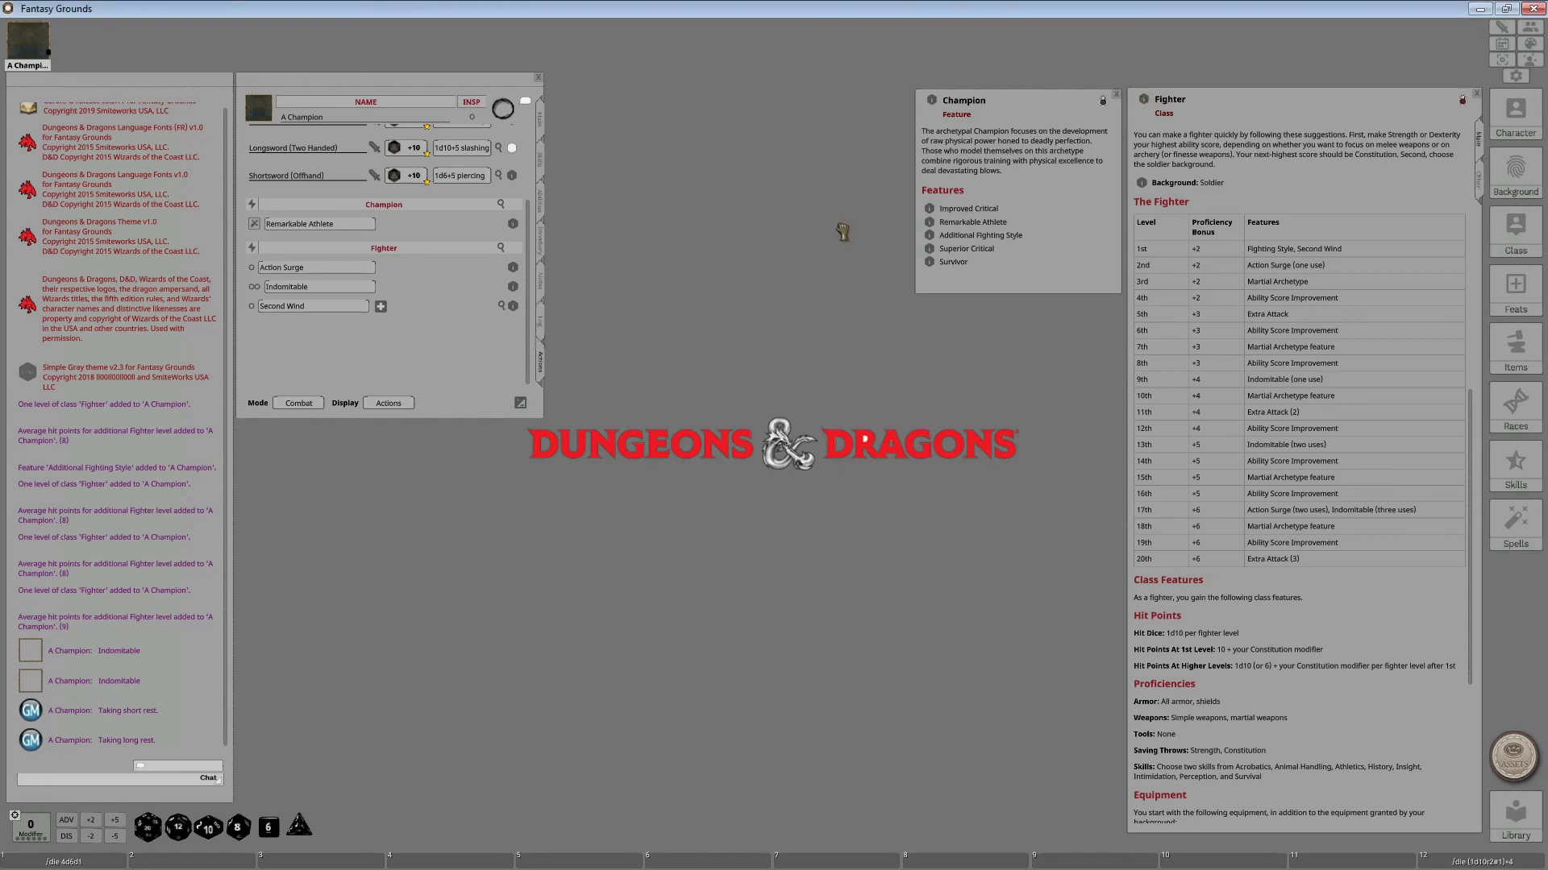
# - Add another Fighter class level to reach level 14 and raise Dexterity to 16
pyautogui.moveTo(843, 232); pyautogui.dragTo(563, 106)
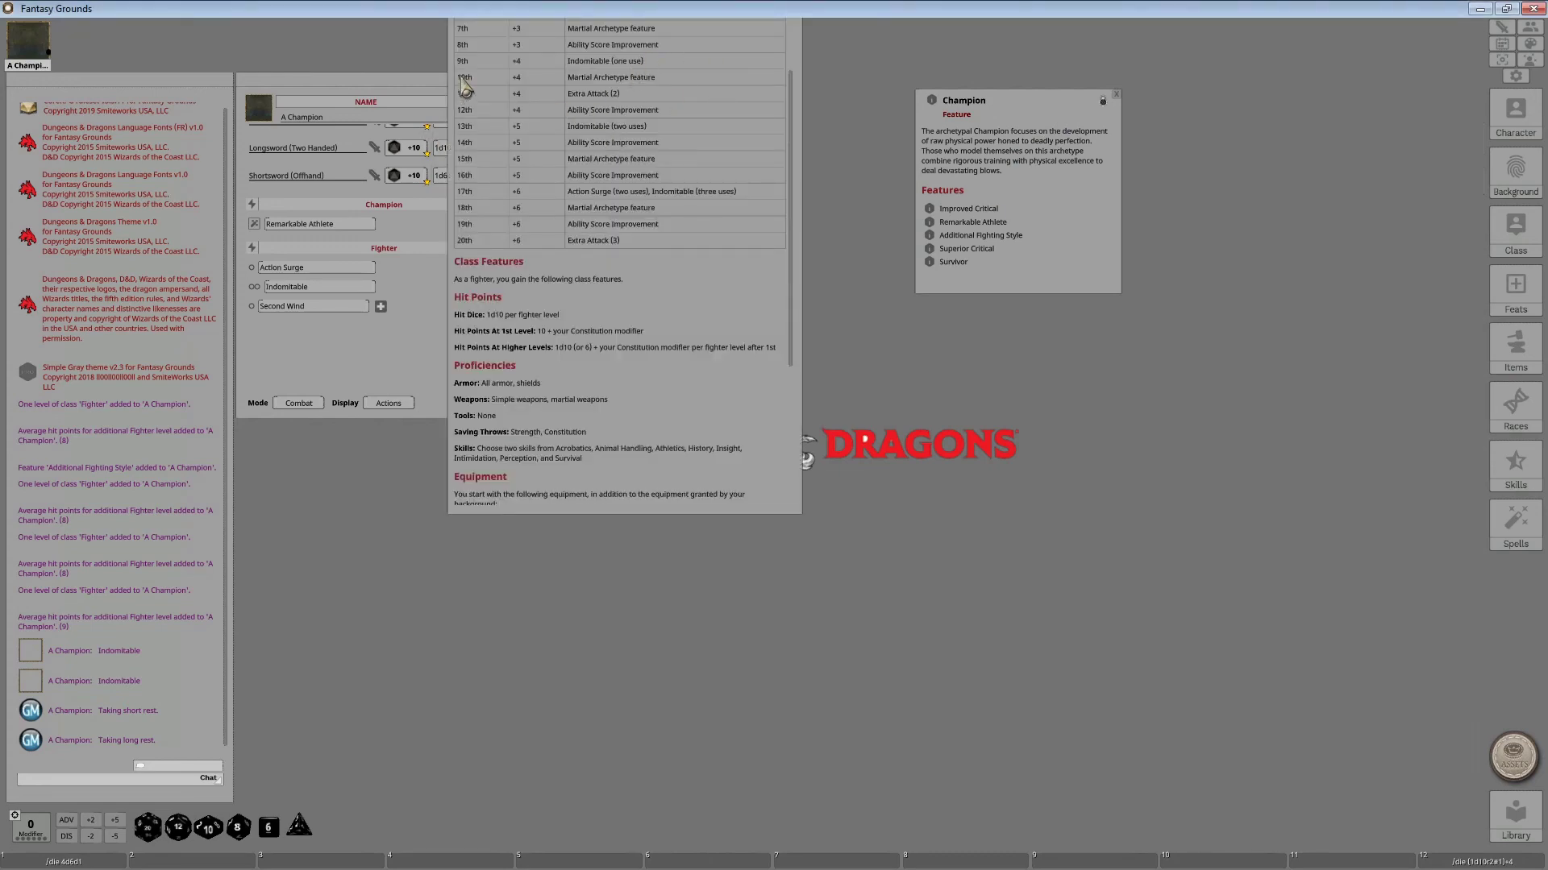
pyautogui.moveTo(474, 63); pyautogui.dragTo(1154, 382)
pyautogui.click(540, 121)
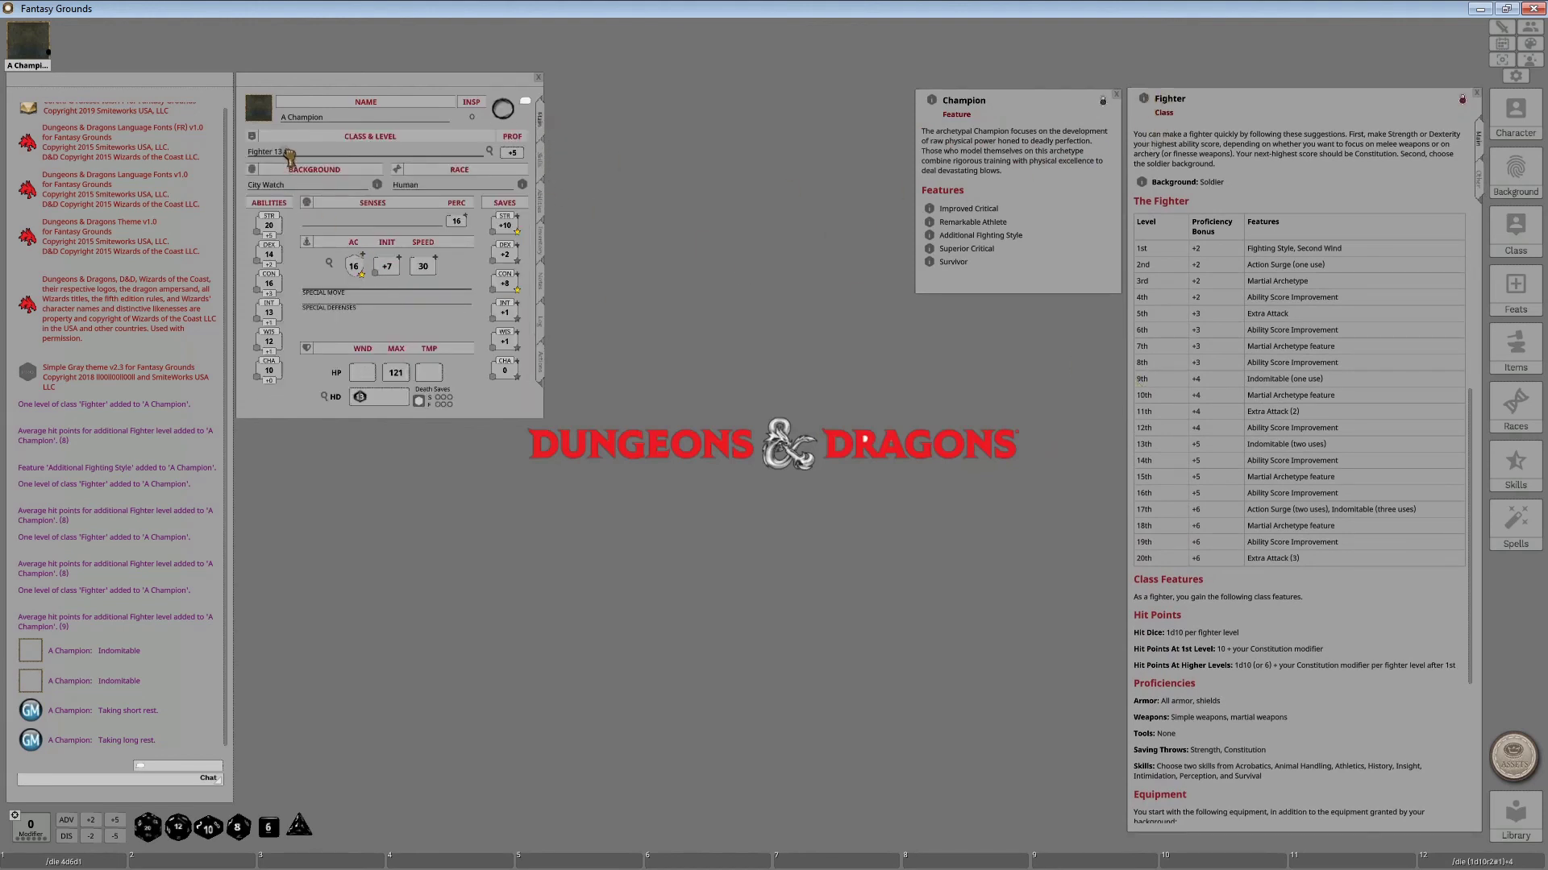
pyautogui.moveTo(287, 151); pyautogui.dragTo(288, 151)
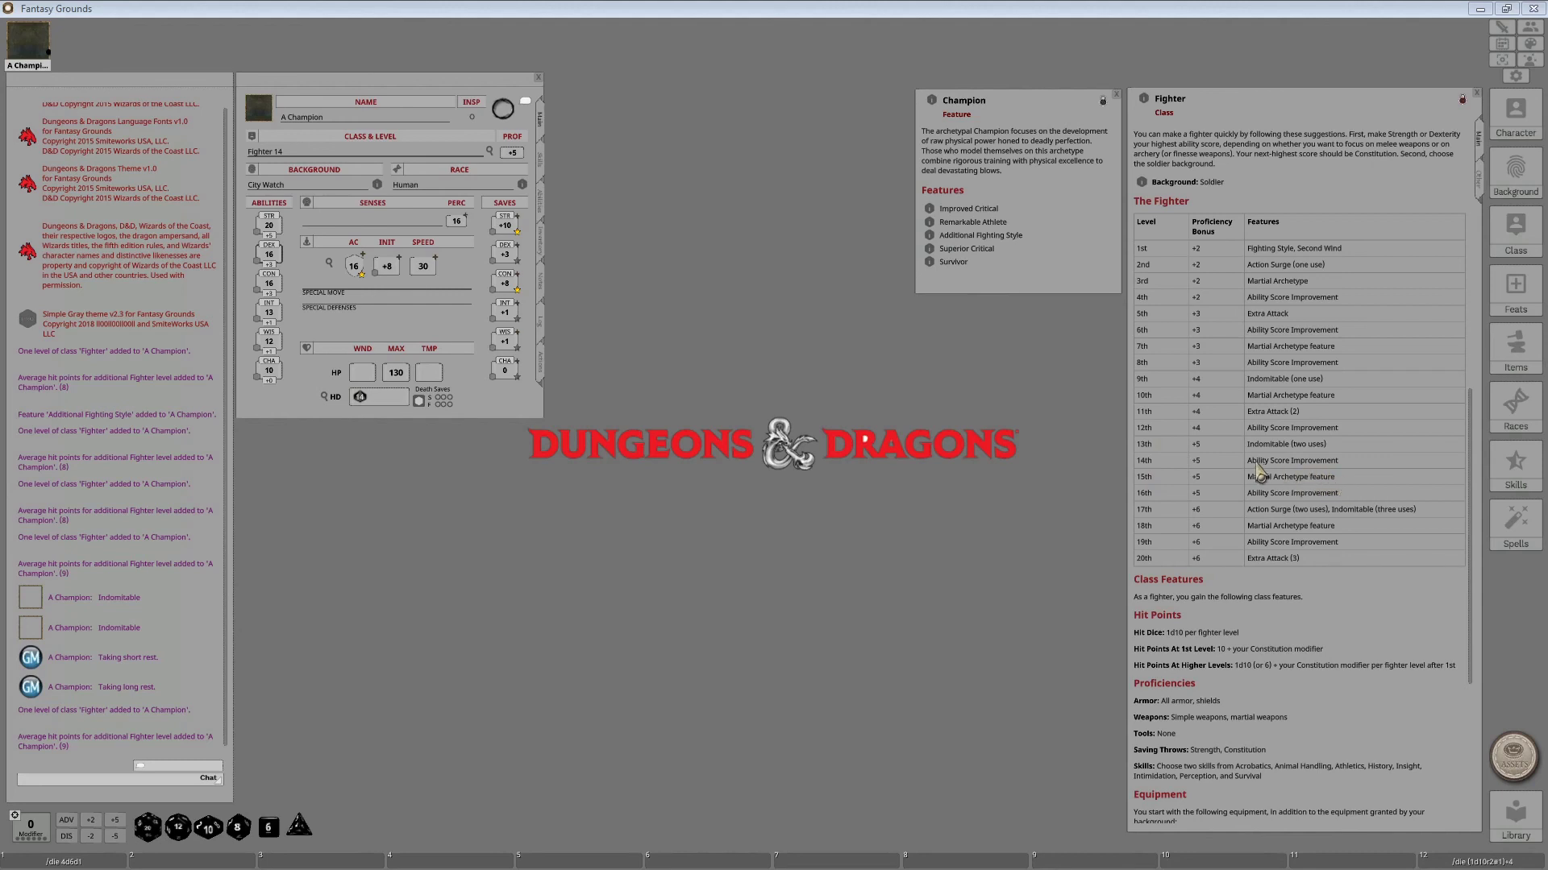
# - Review the Champion's Superior Critical feature and add another Fighter class level to reach level 15
pyautogui.click(930, 248)
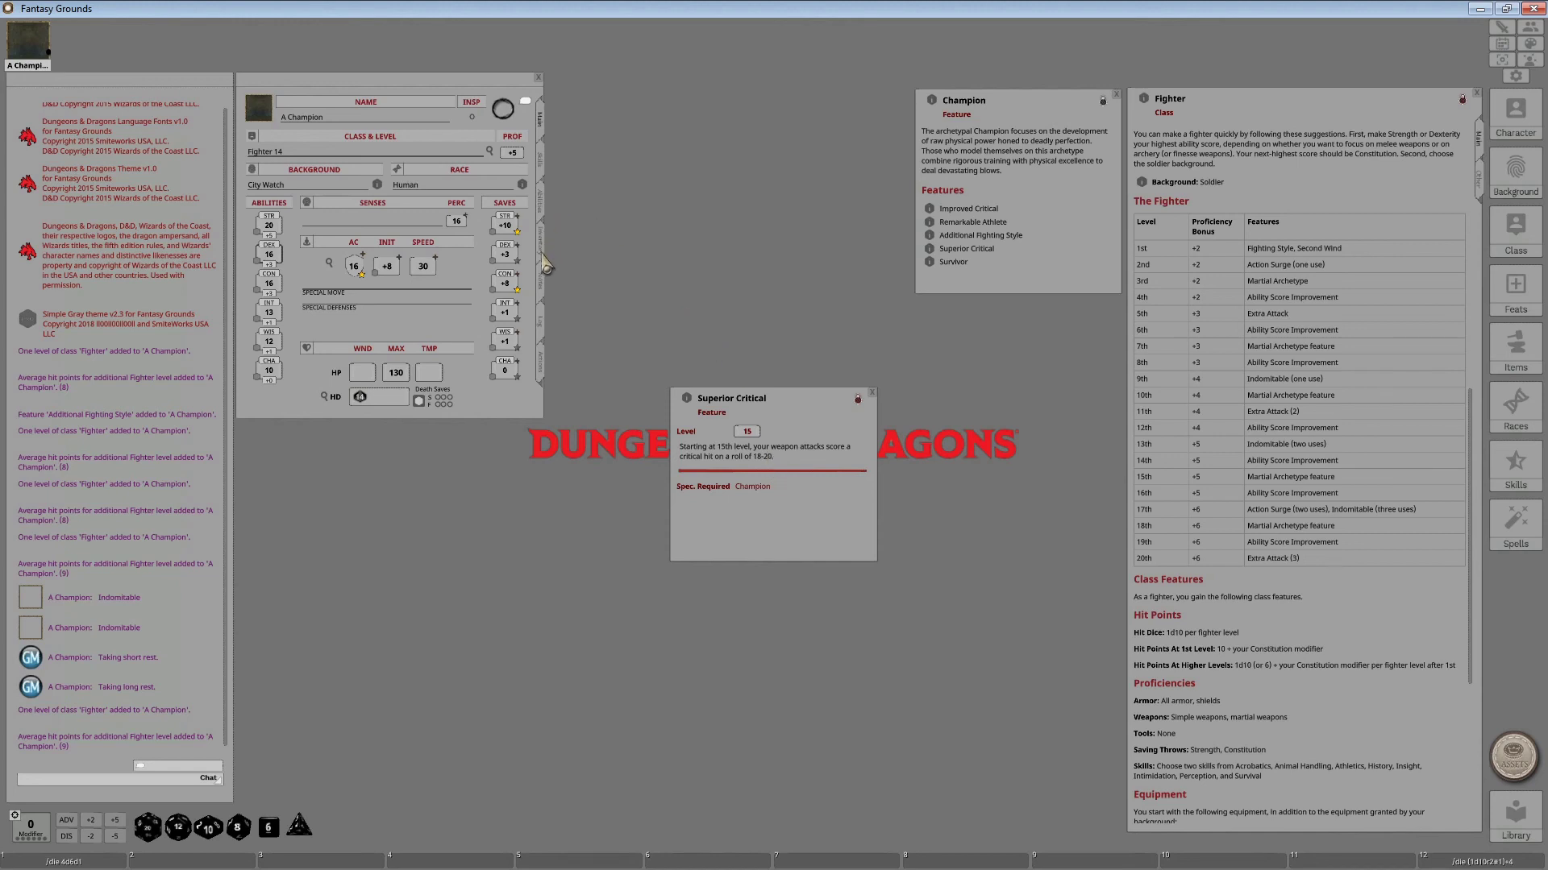
pyautogui.click(545, 369)
pyautogui.scroll(3, 441, 270)
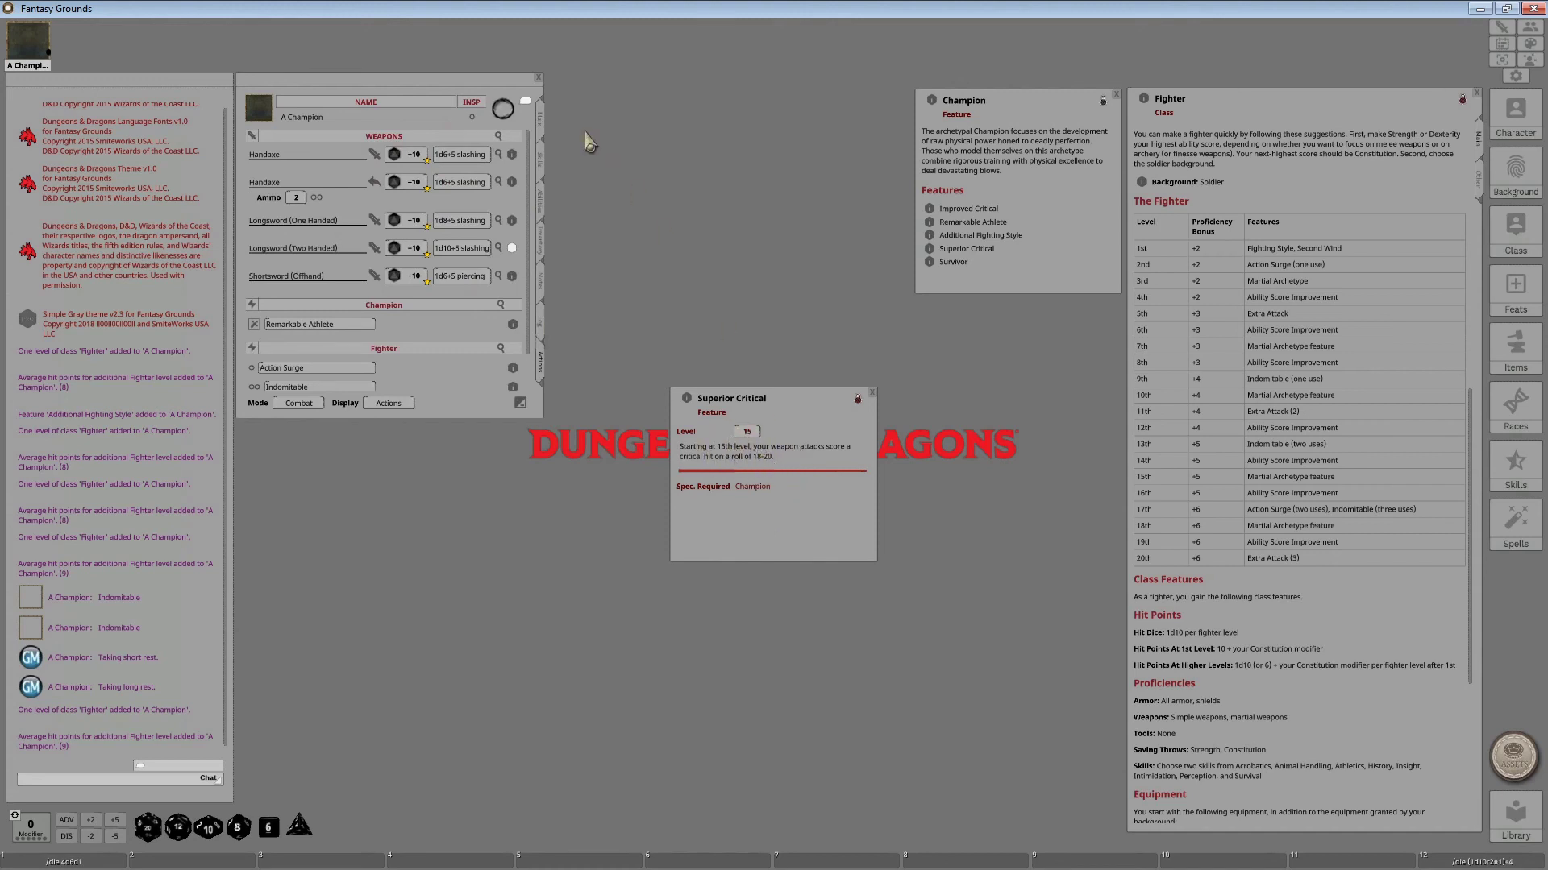
pyautogui.click(540, 114)
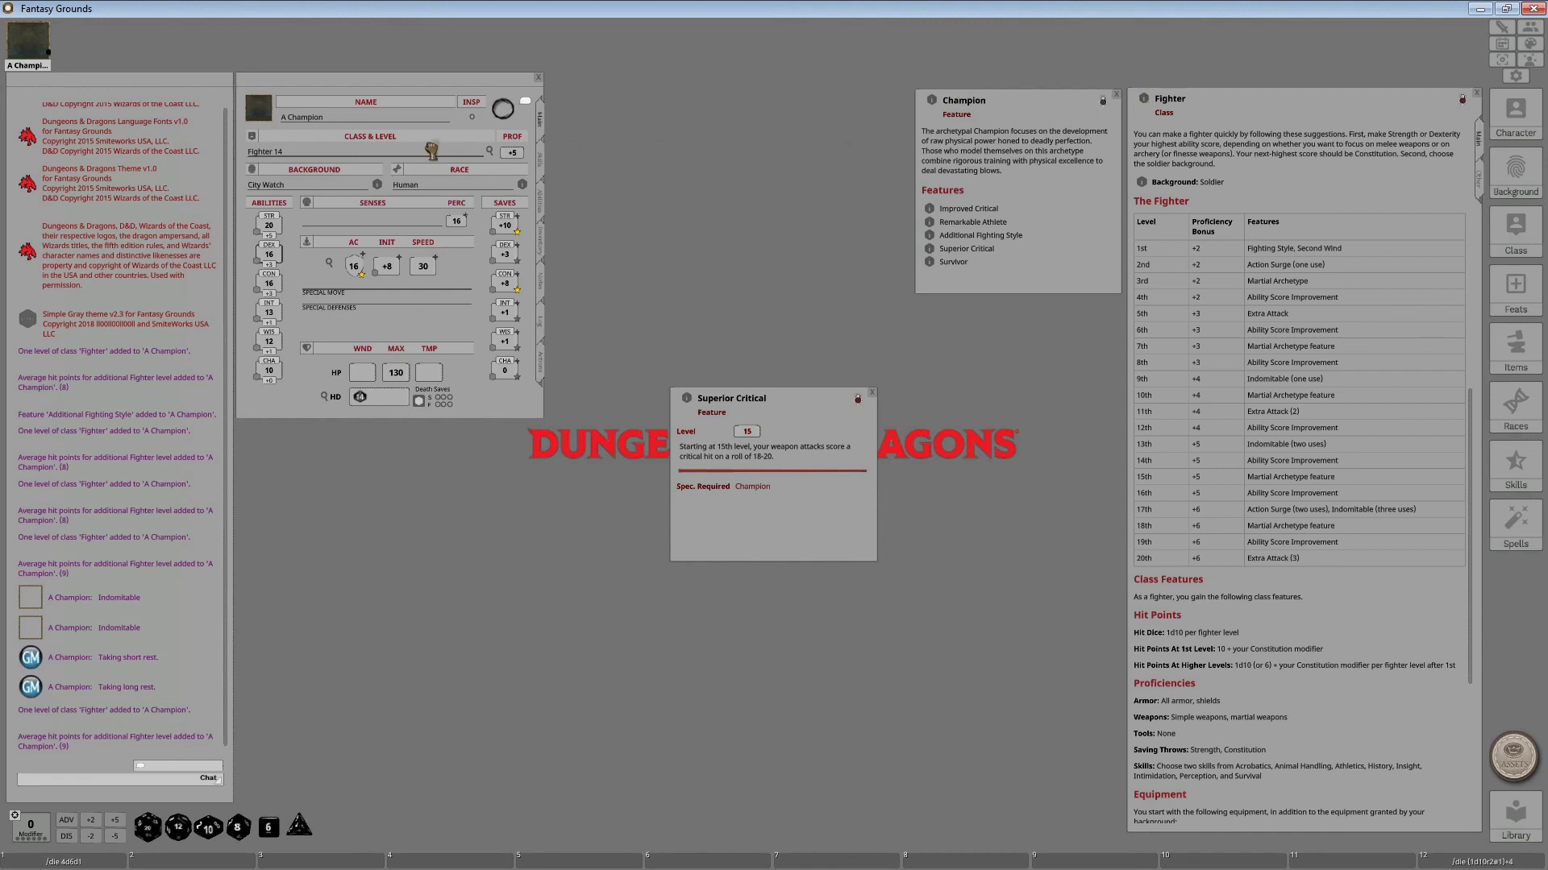
pyautogui.moveTo(432, 150); pyautogui.dragTo(319, 155)
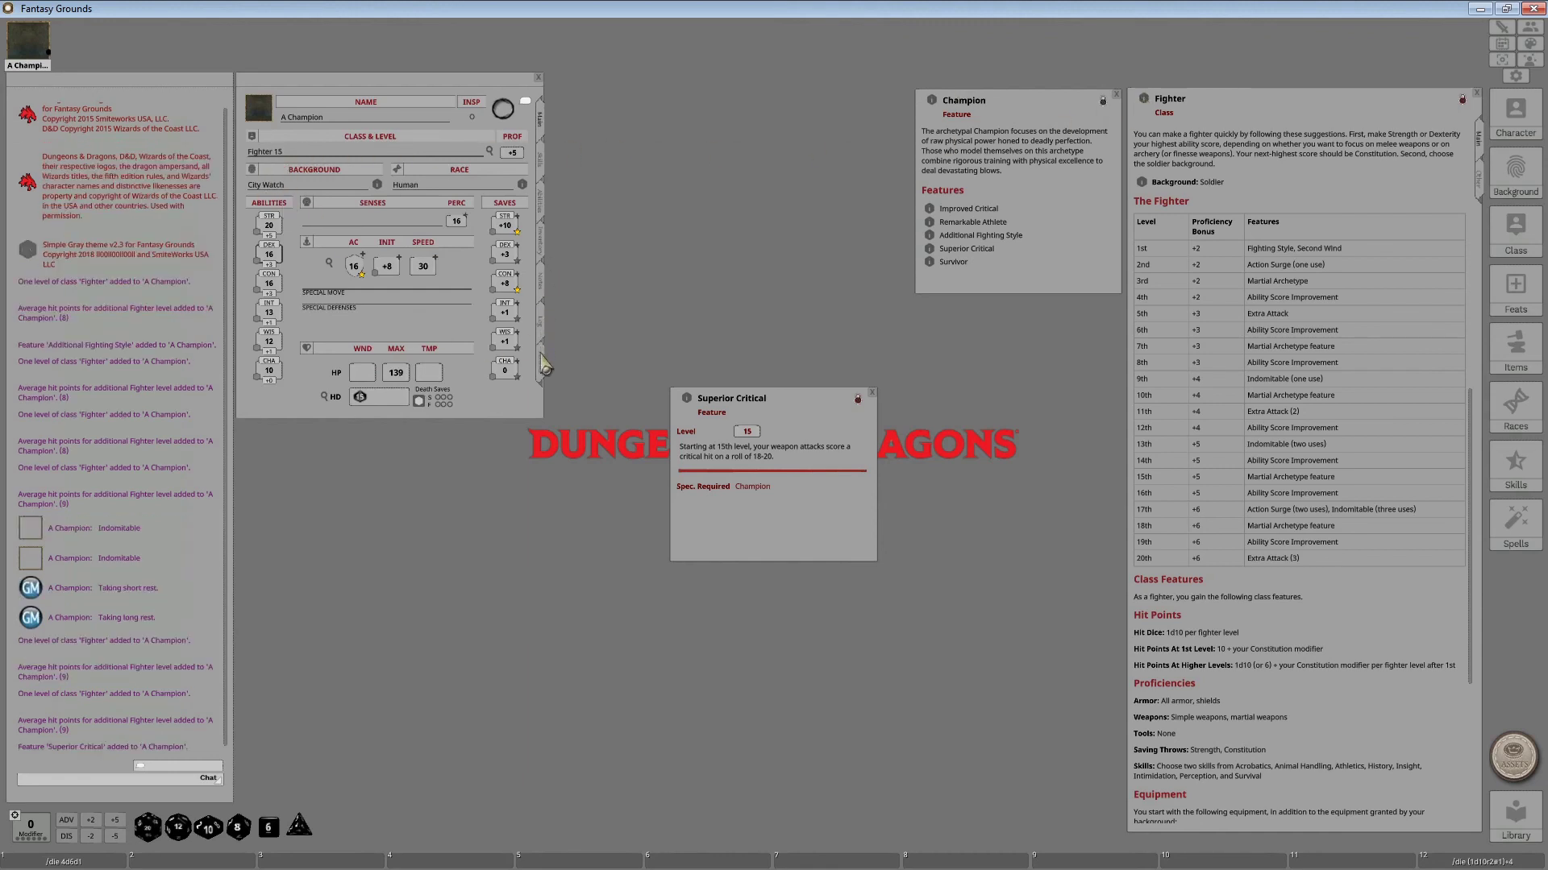
# - Set the weapons' critical range to 18 for both melee and ranged attacks and close the Superior Critical record
pyautogui.click(541, 368)
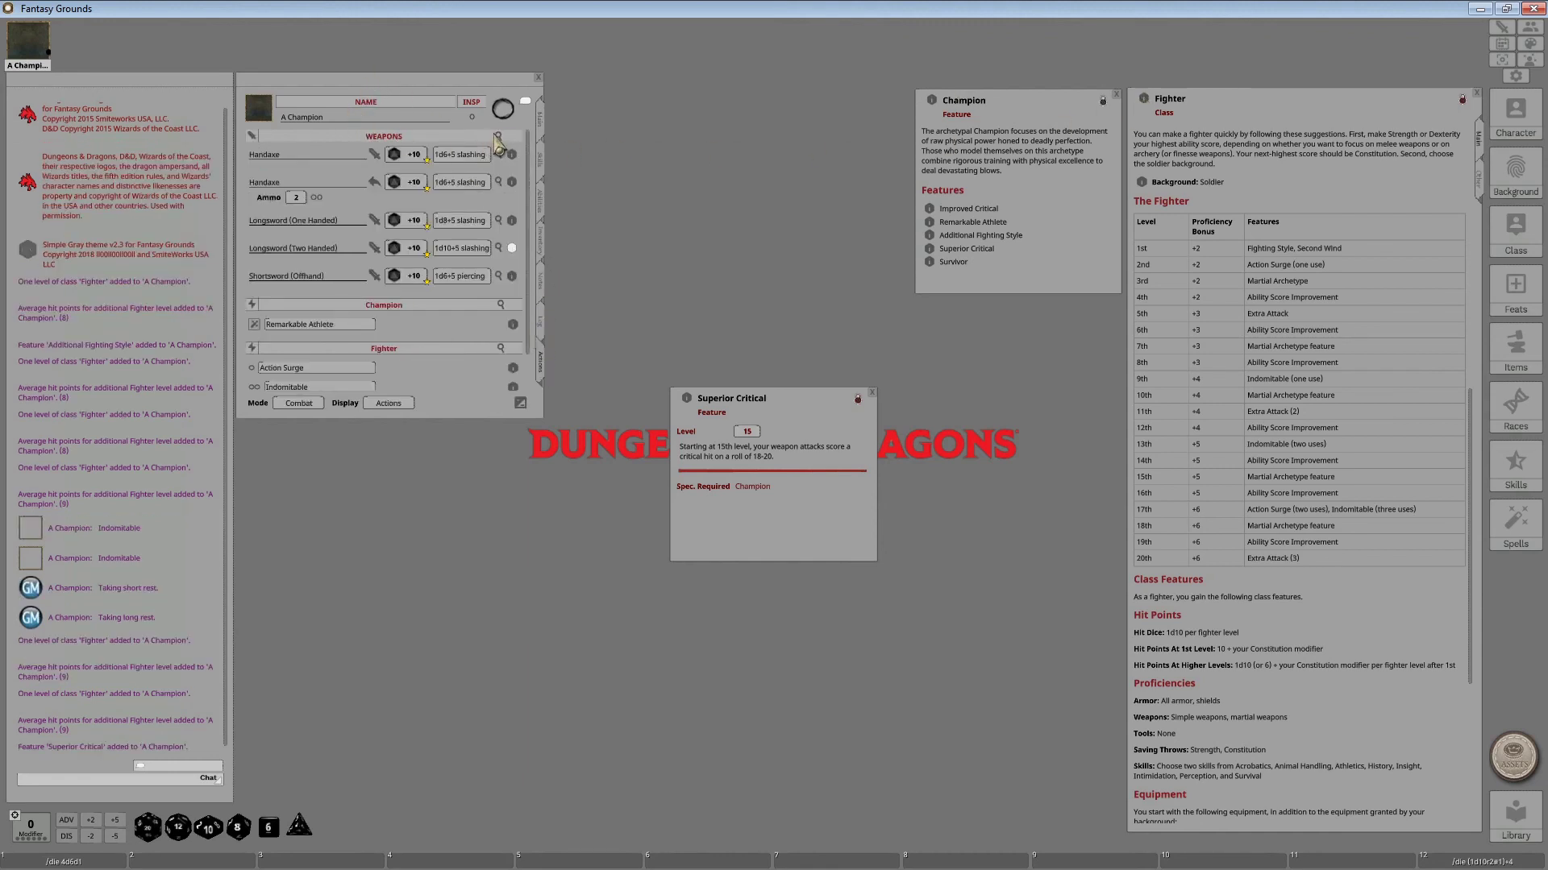
pyautogui.click(499, 137)
pyautogui.click(712, 442)
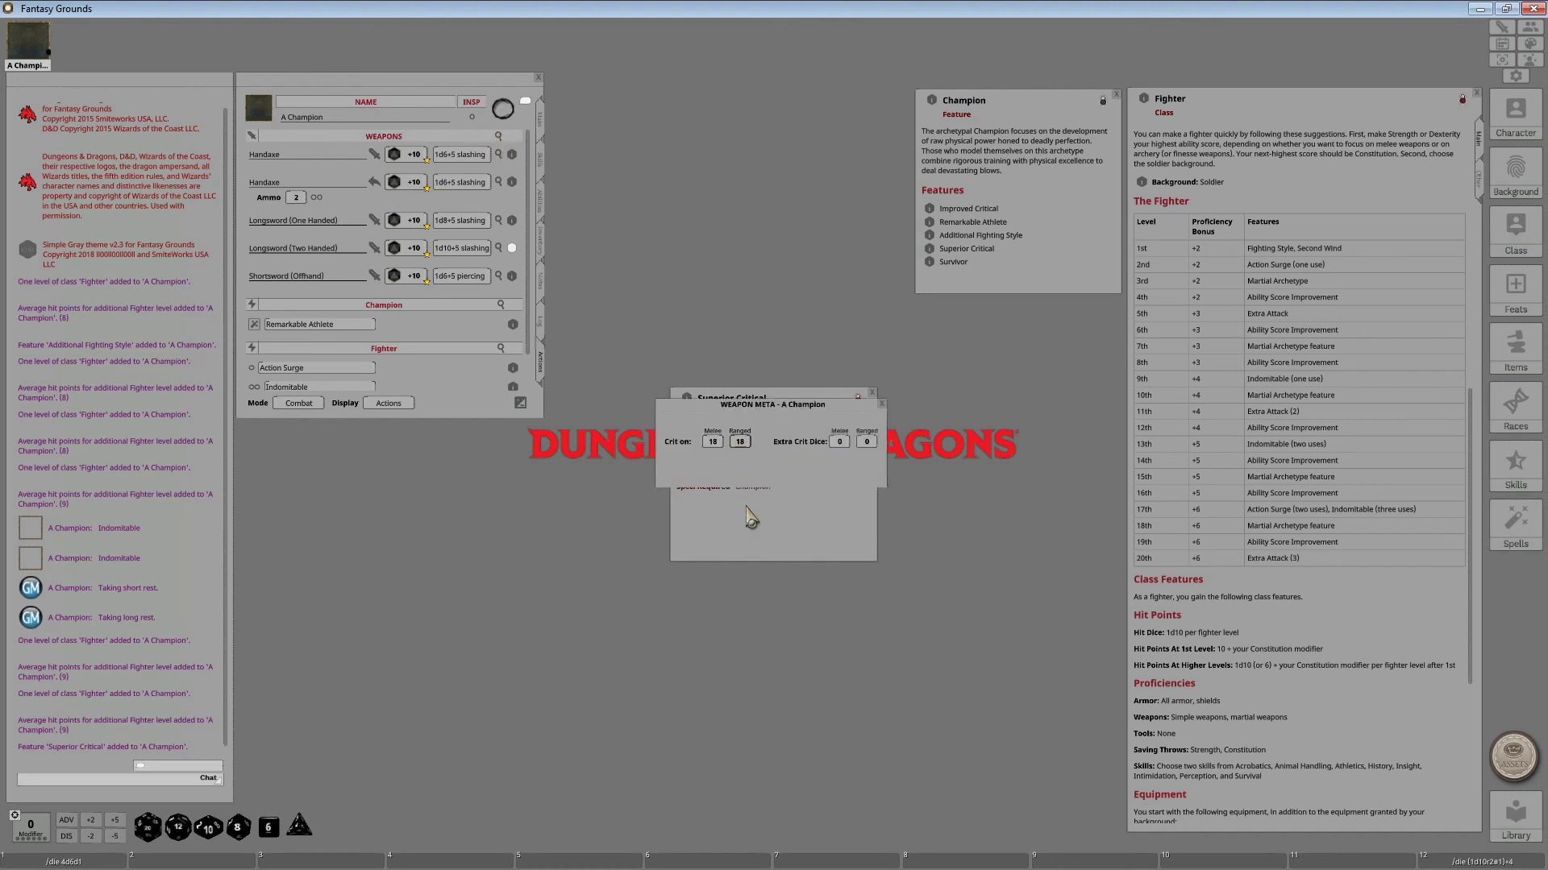
pyautogui.click(883, 405)
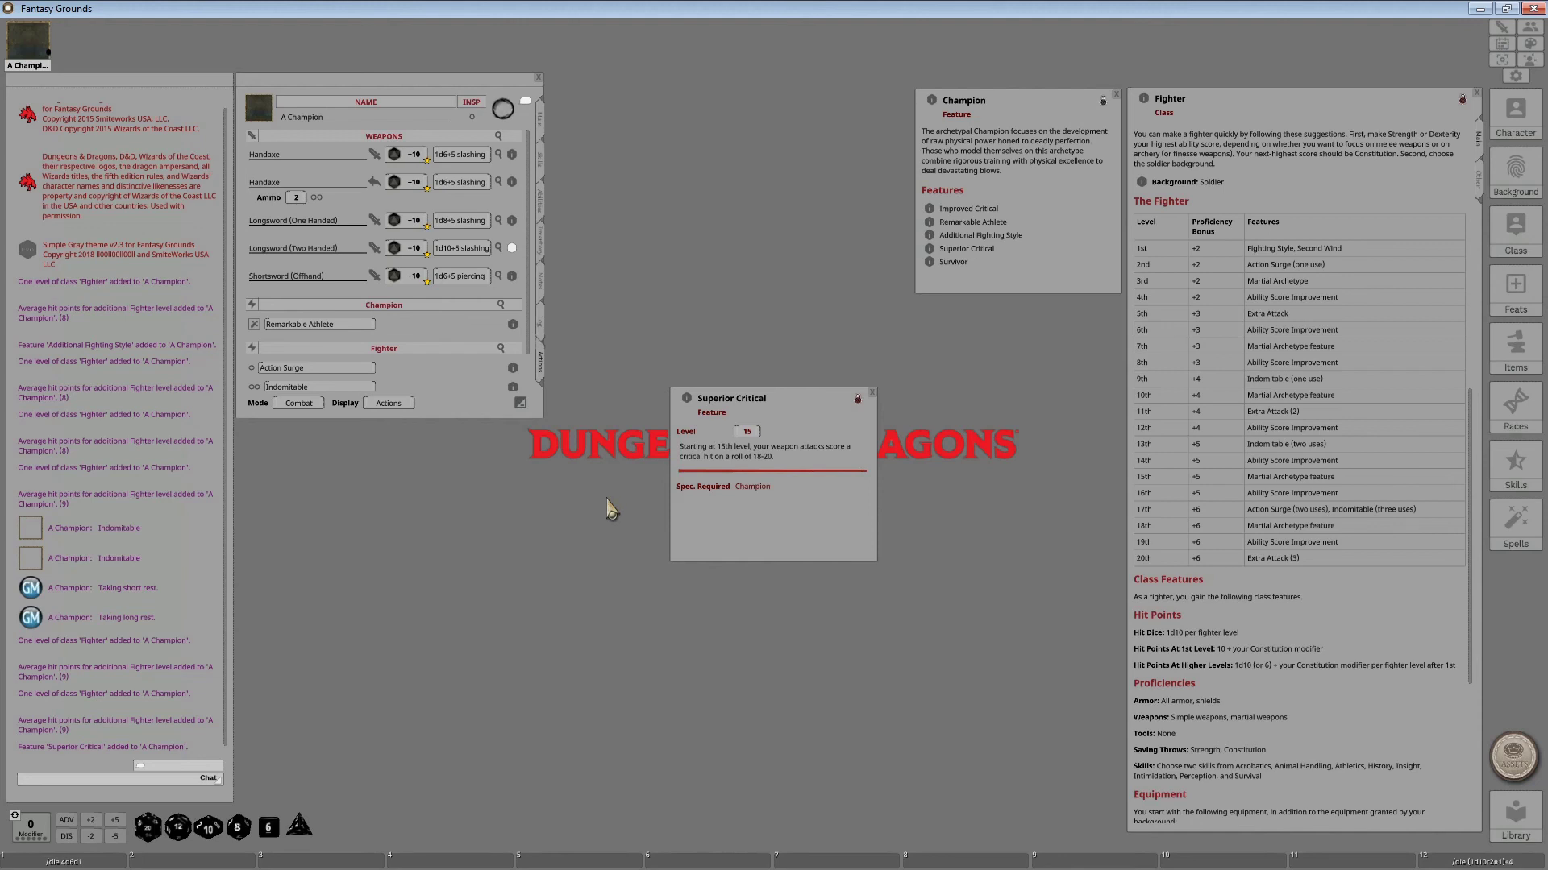
pyautogui.click(873, 394)
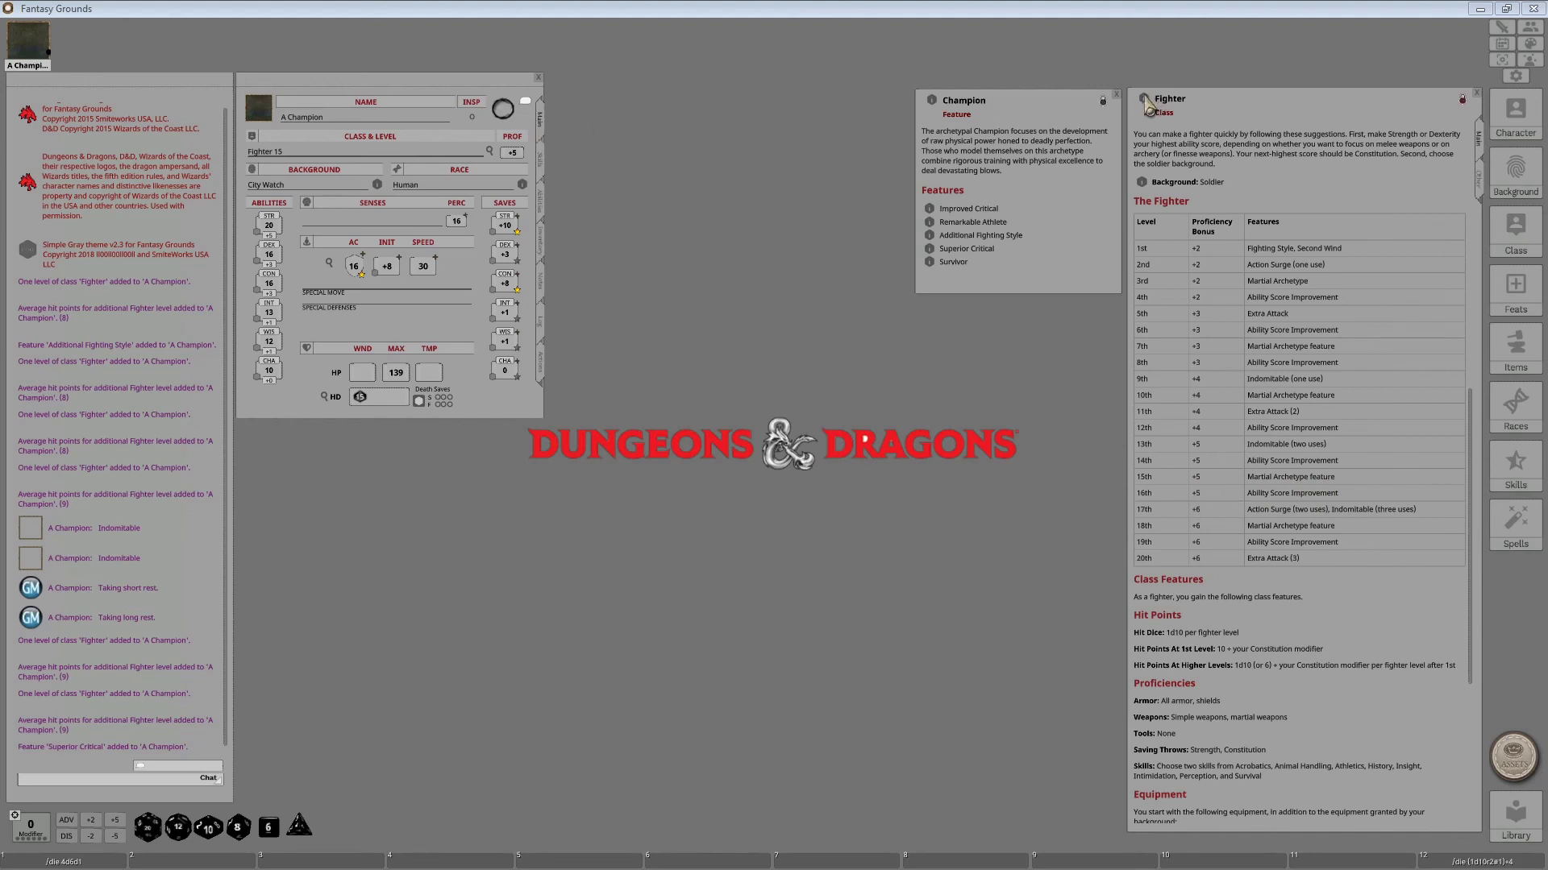
# - Add another Fighter class level to reach level 16 and open the Dual Wielder feat from the Feats list
pyautogui.moveTo(325, 215); pyautogui.dragTo(287, 157)
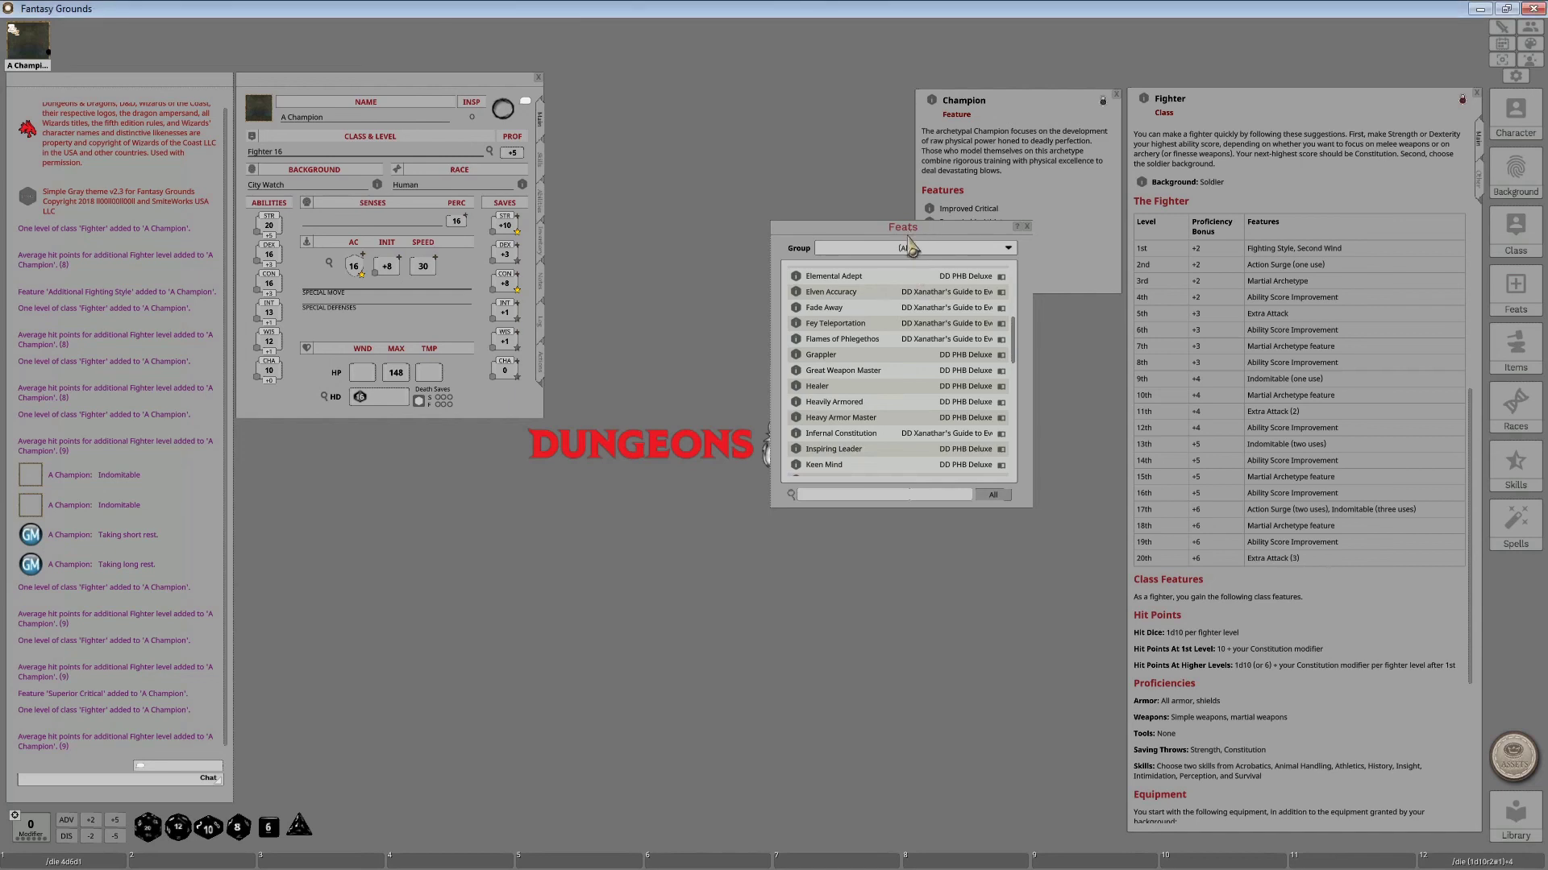
pyautogui.scroll(-3, 896, 388)
pyautogui.scroll(10, 897, 389)
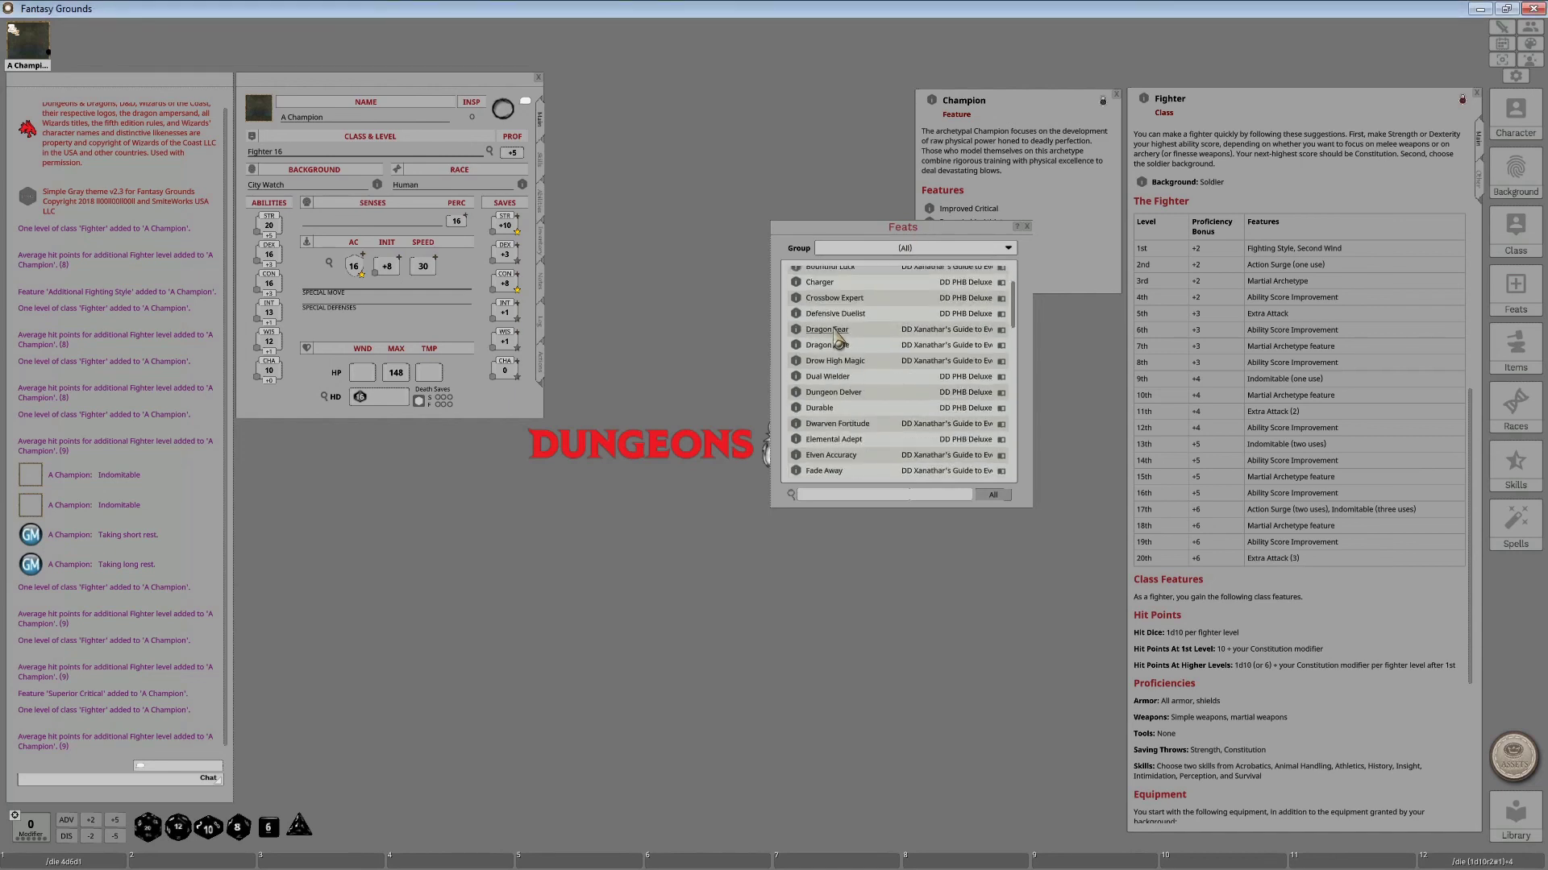
pyautogui.click(830, 376)
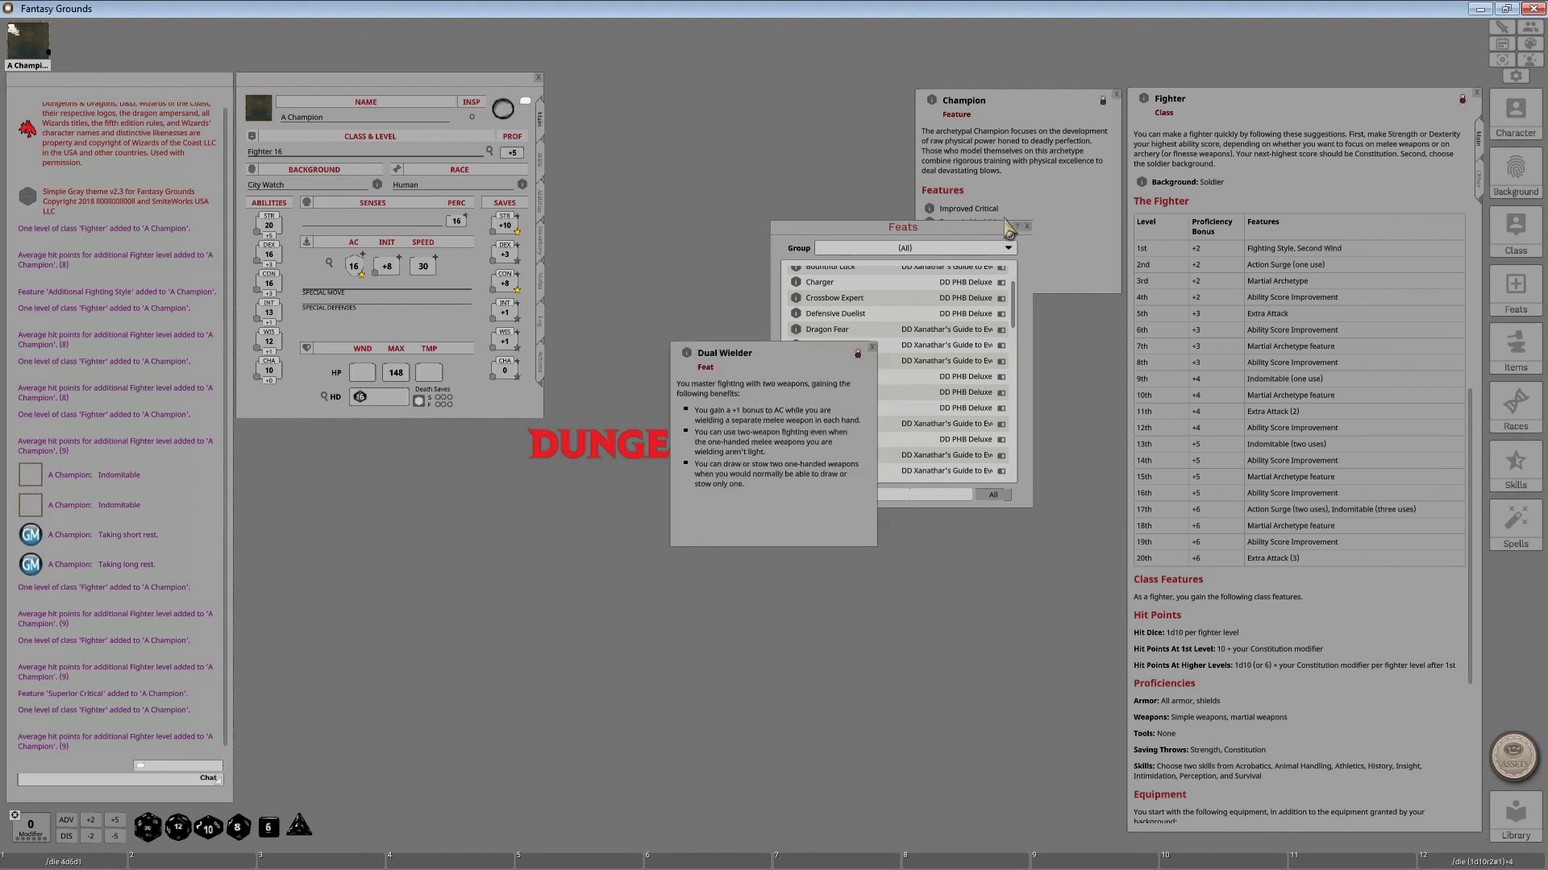
pyautogui.click(1027, 227)
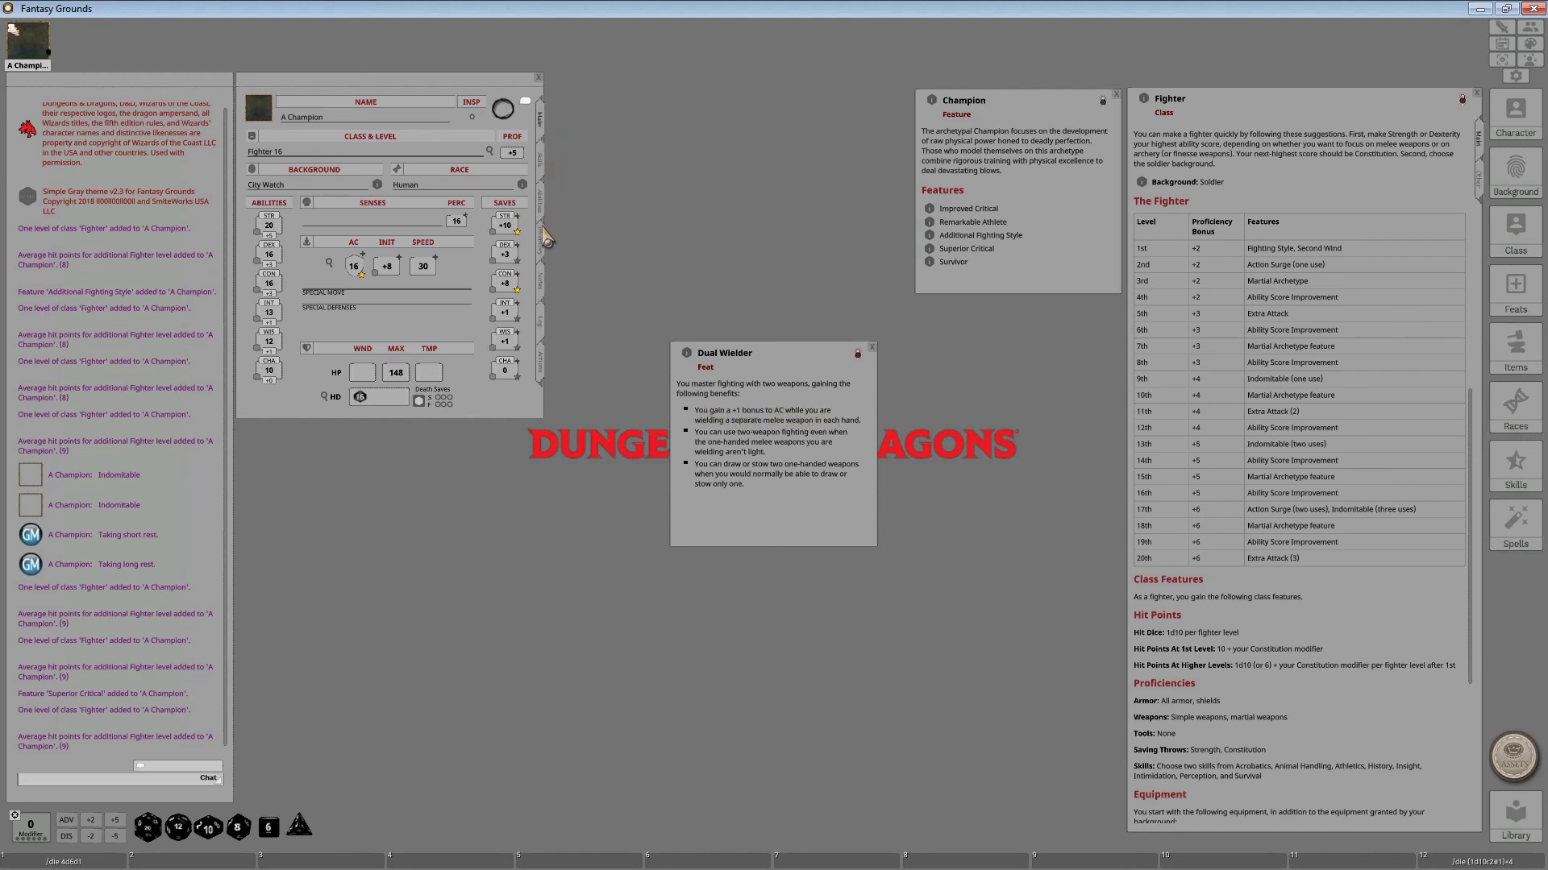
# - Check the character's weapons and add the Dual Wielder feat to the character's feats
pyautogui.click(544, 369)
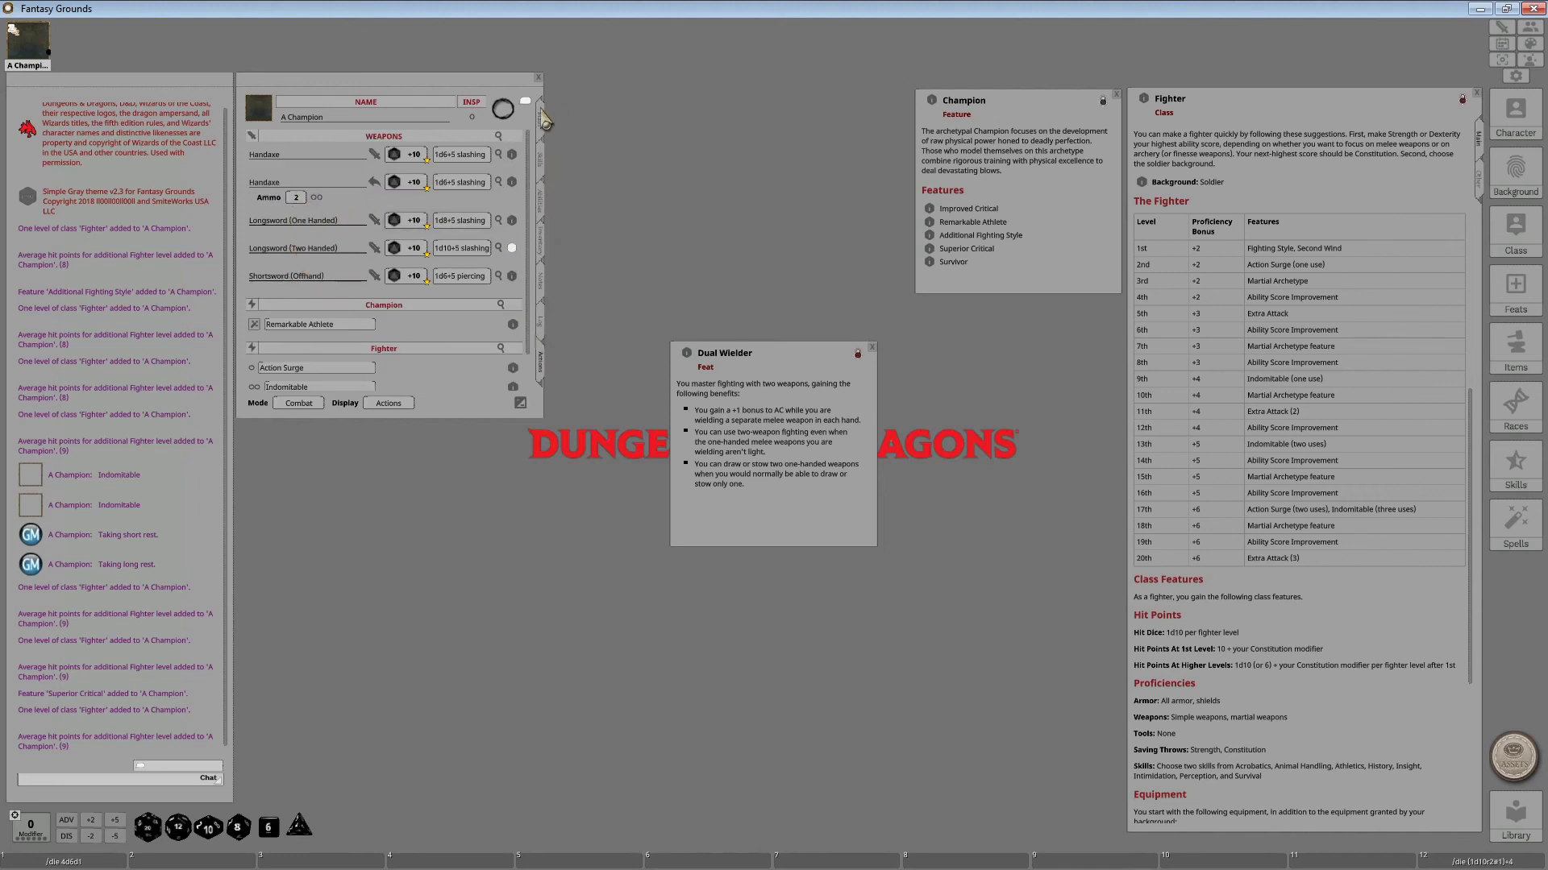
pyautogui.click(542, 118)
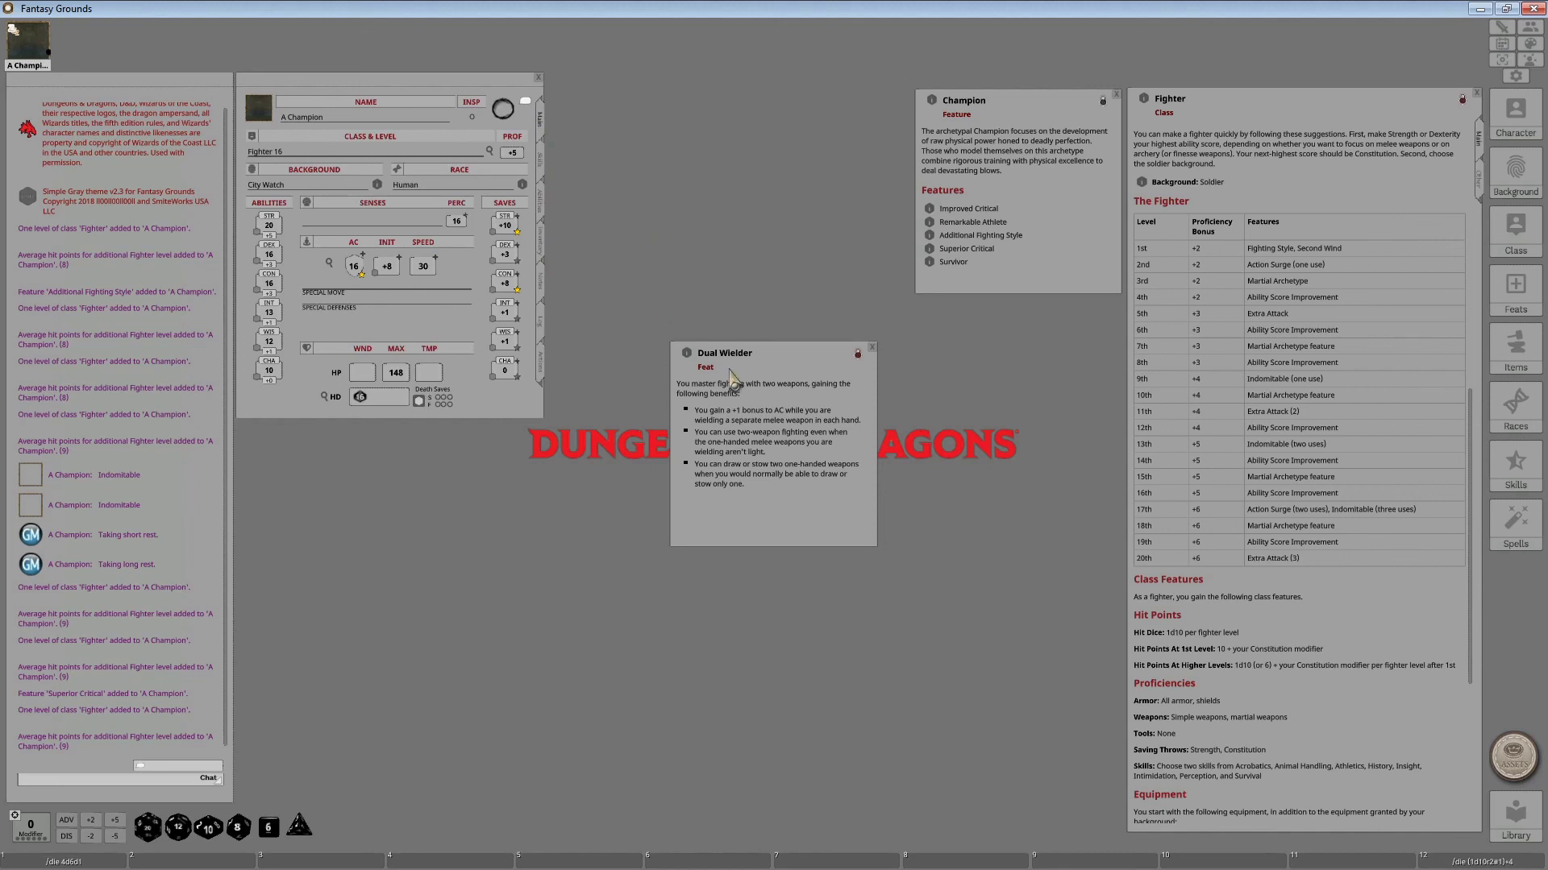
pyautogui.click(546, 208)
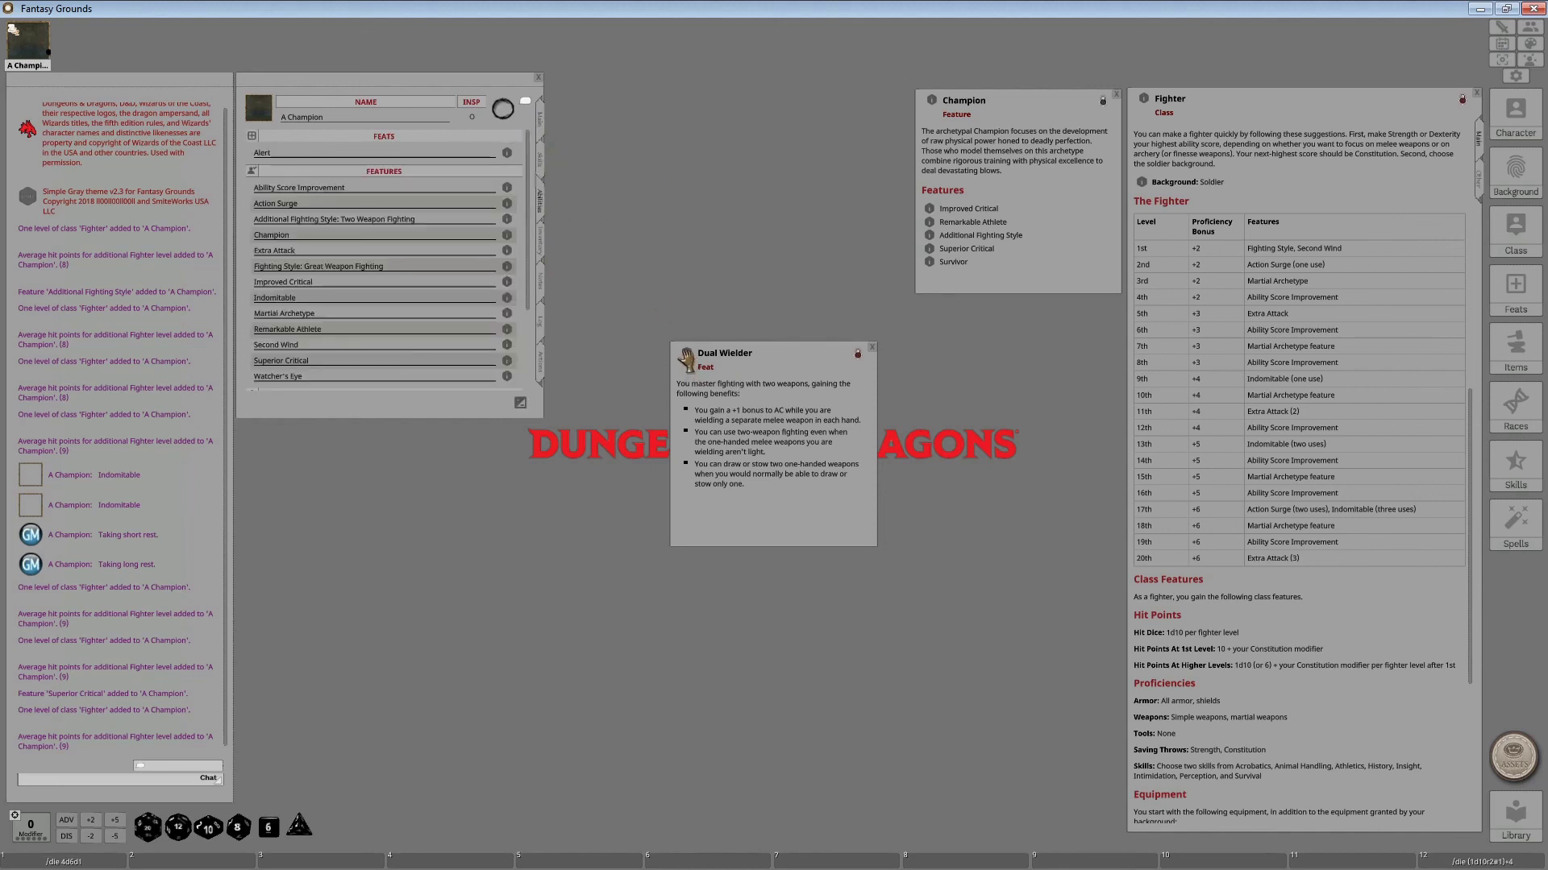
pyautogui.moveTo(402, 154); pyautogui.dragTo(401, 155)
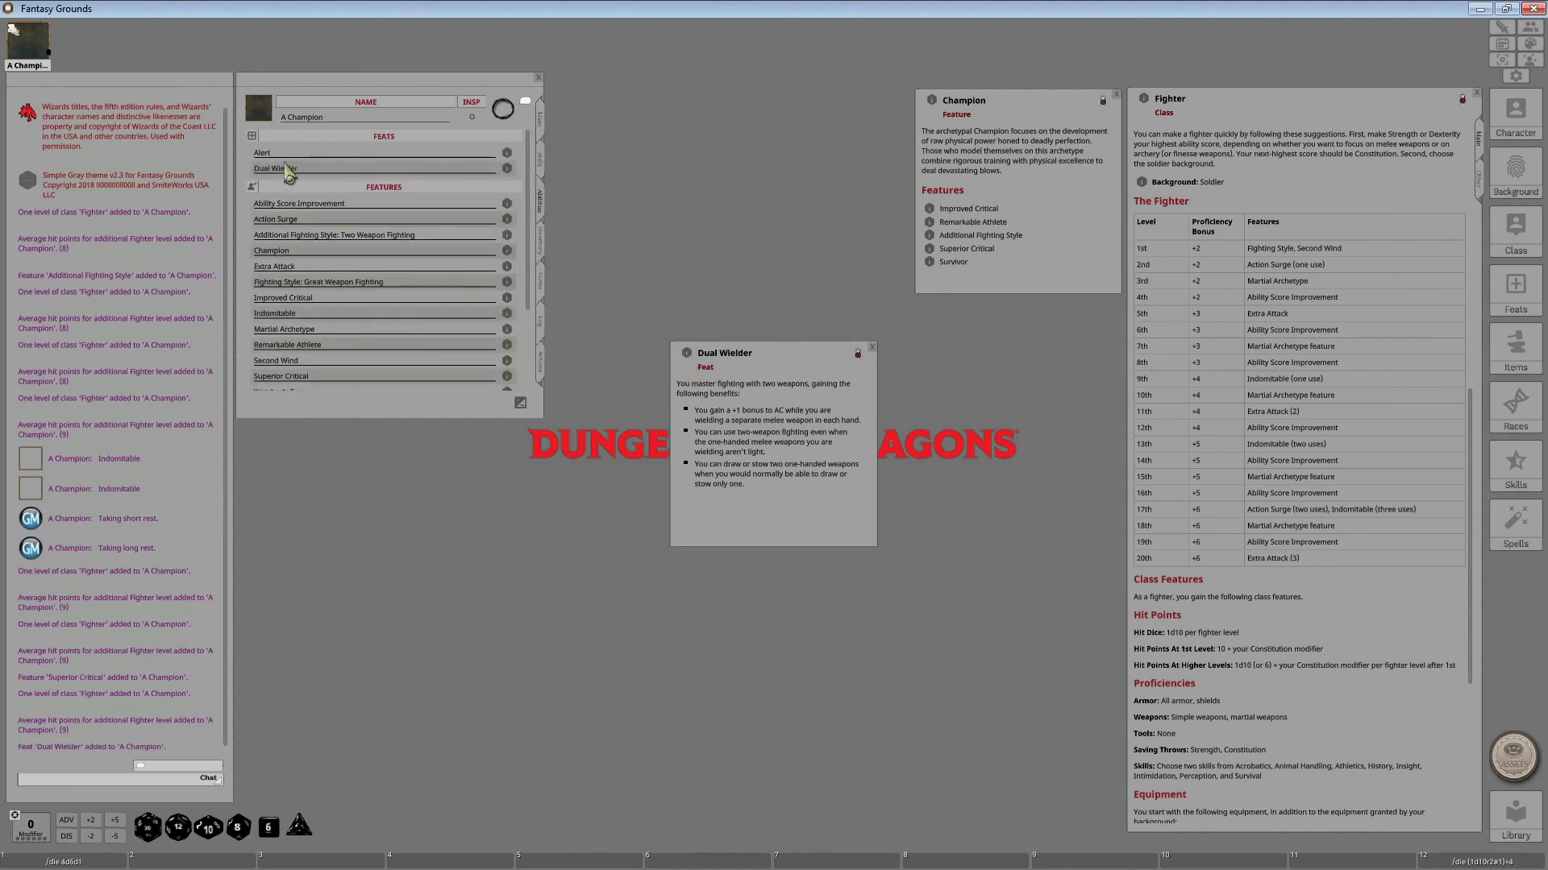
# - Set the miscellaneous armor bonus to 1 in the character's combat calculation, leaving no second ability selected
pyautogui.click(544, 131)
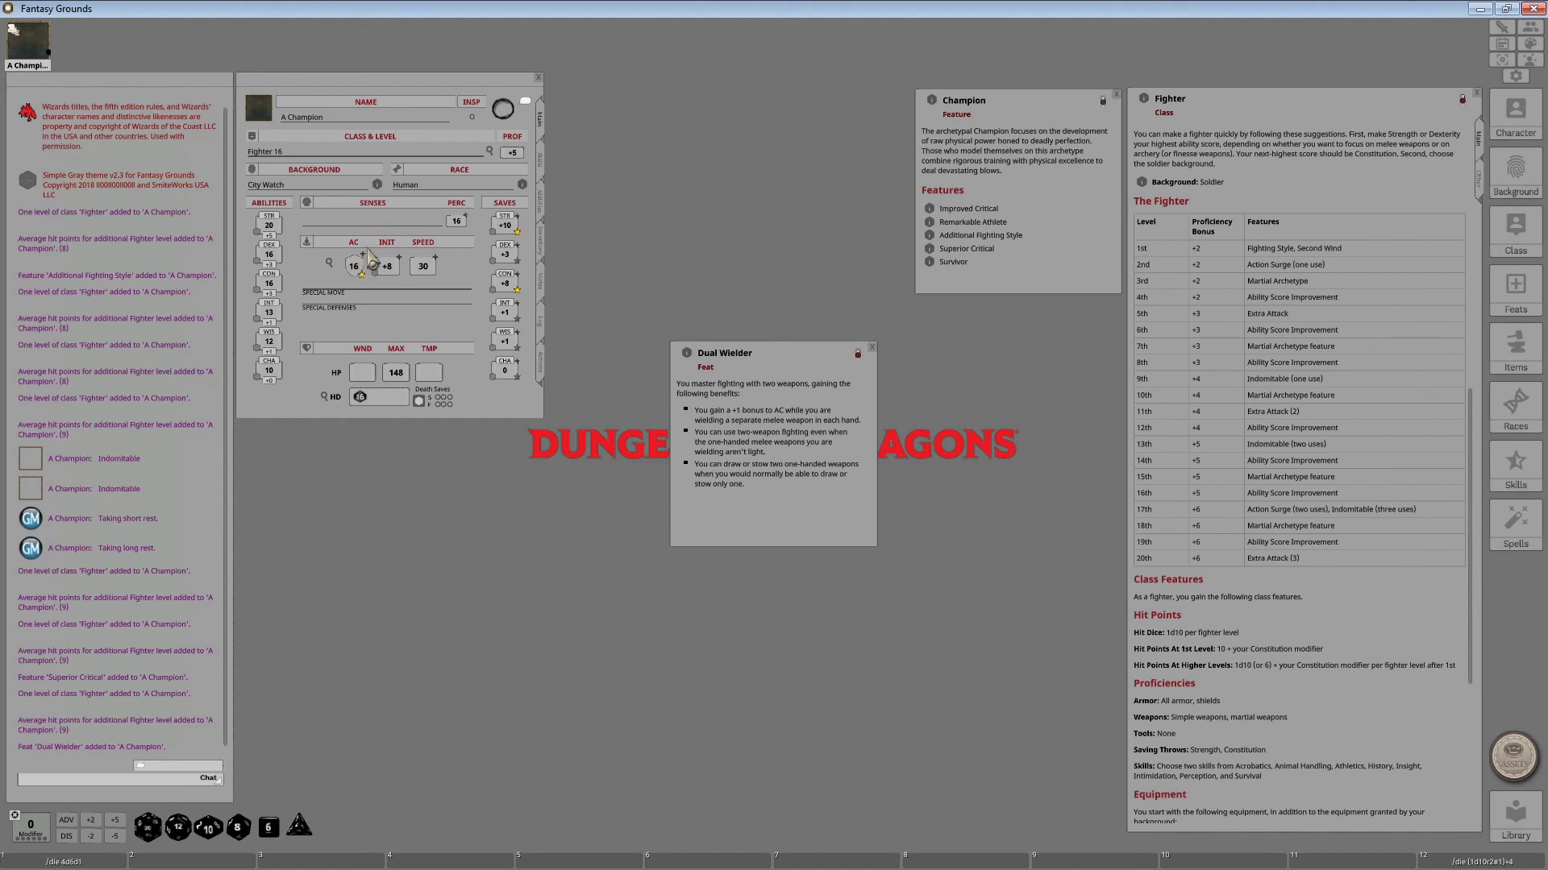
pyautogui.click(330, 264)
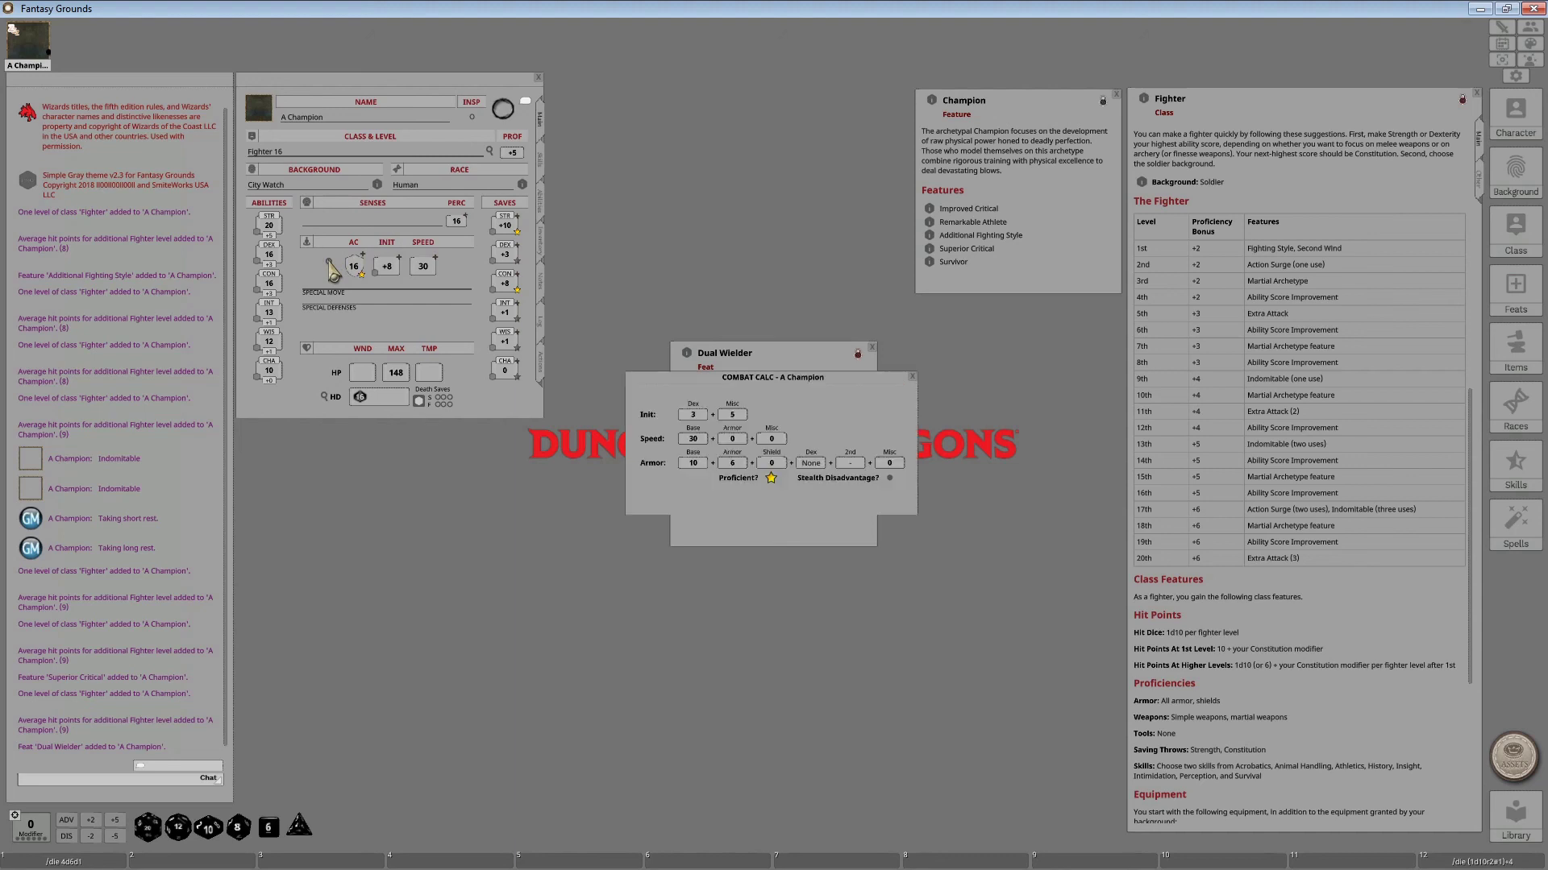
pyautogui.moveTo(739, 377); pyautogui.dragTo(423, 451)
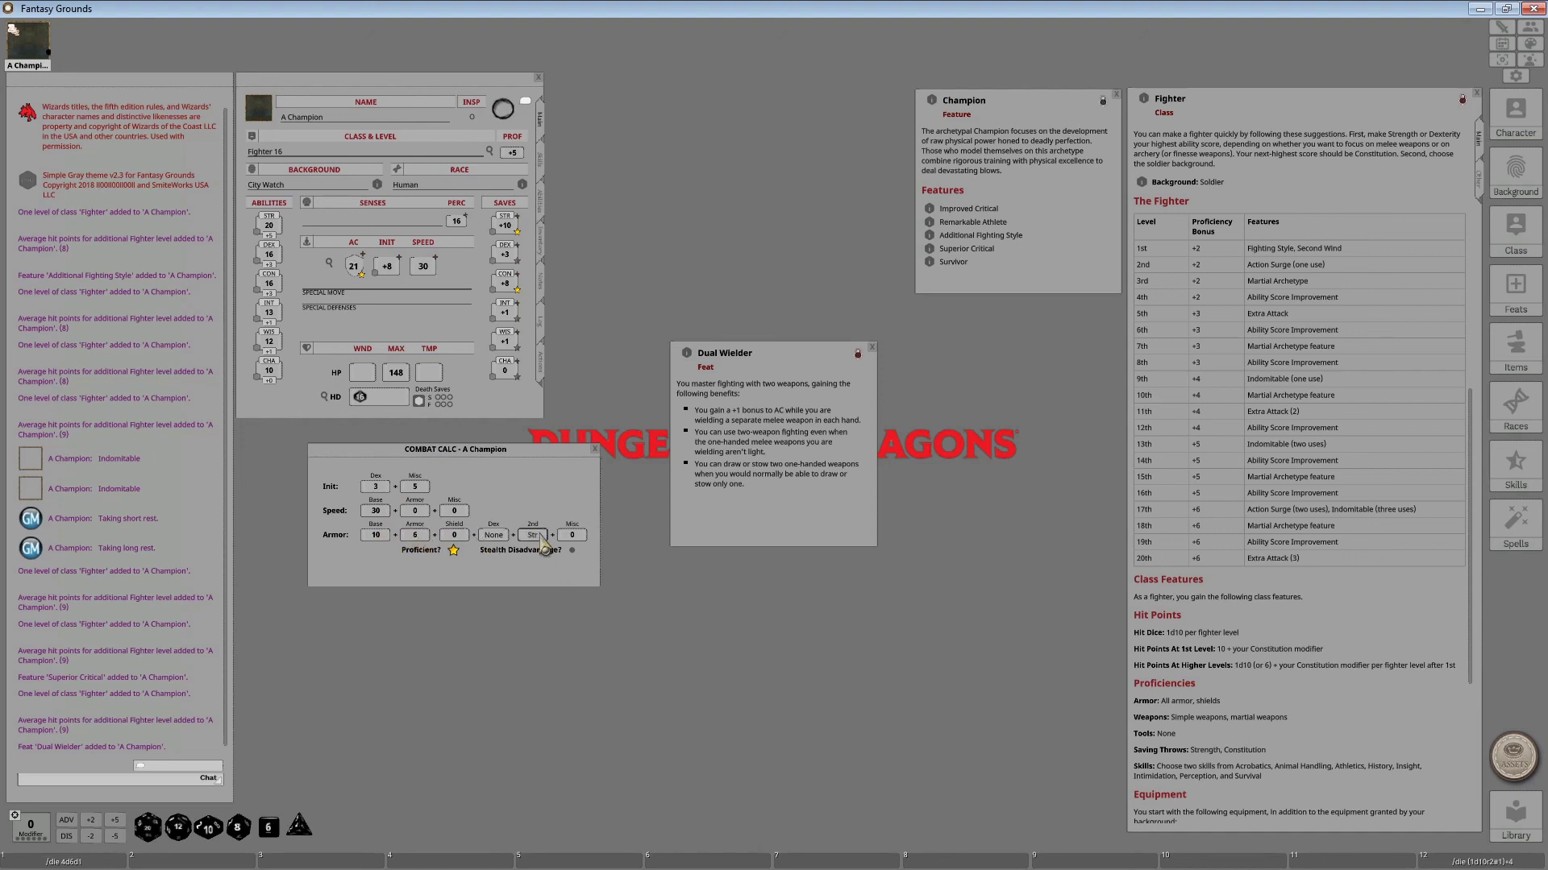
pyautogui.rightClick(531, 536)
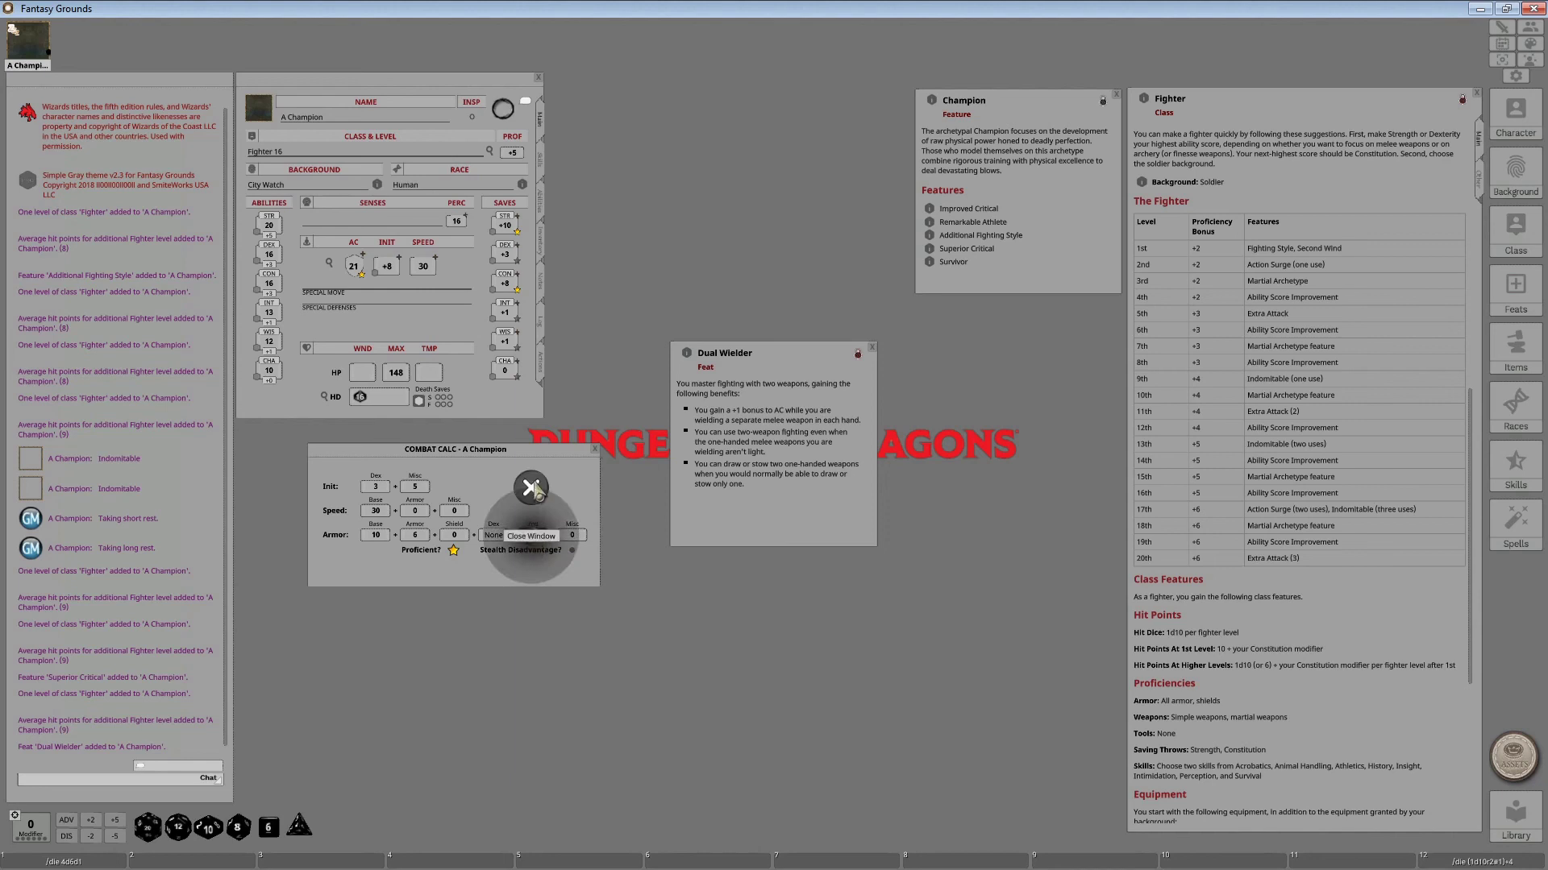
pyautogui.click(559, 465)
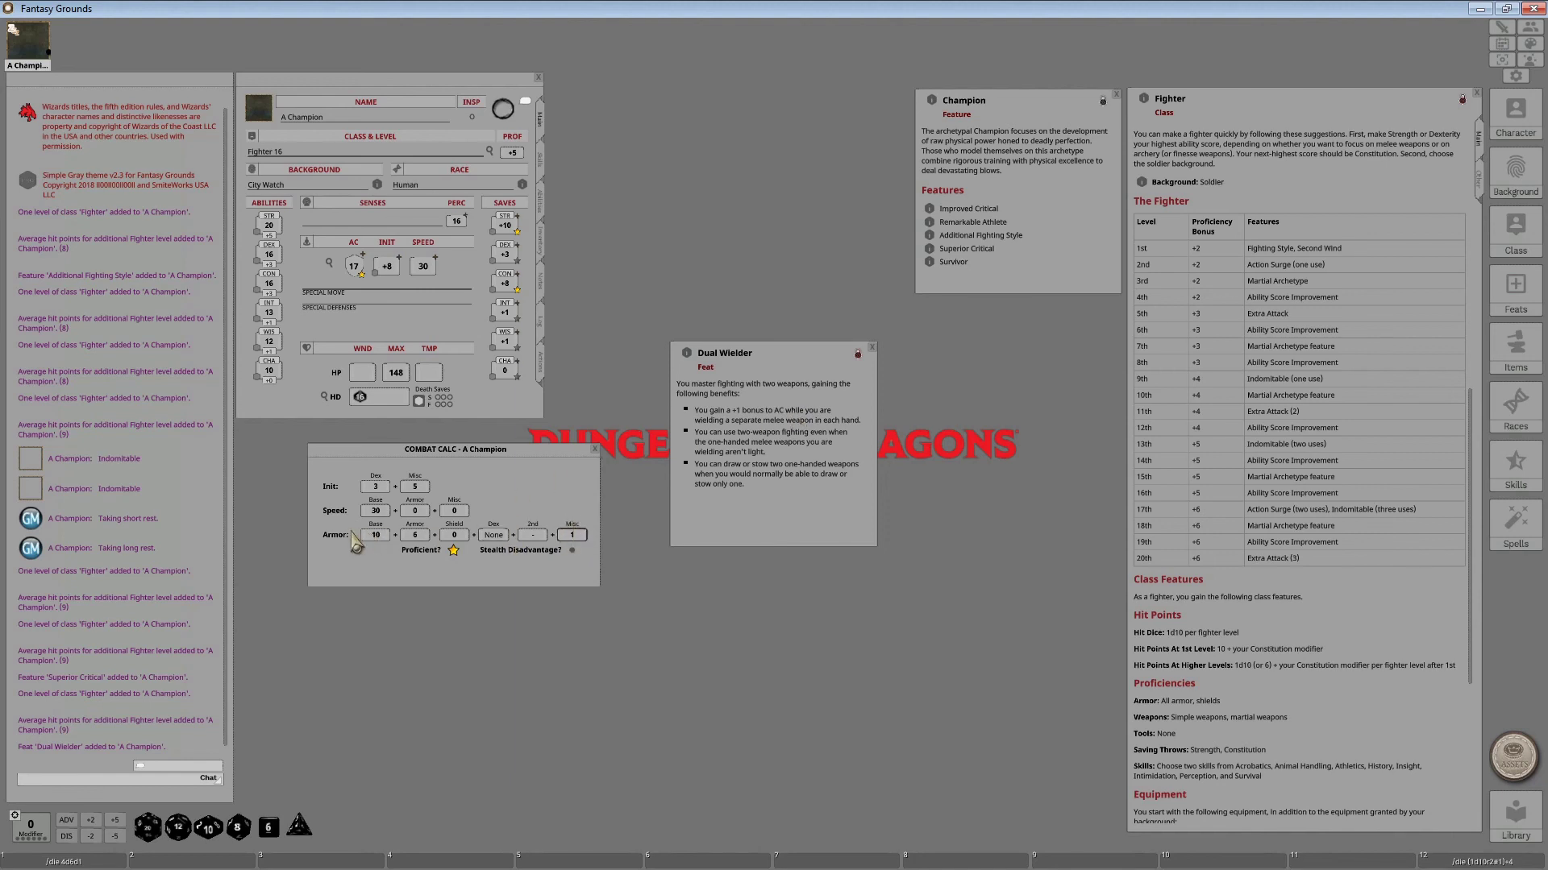
pyautogui.click(595, 450)
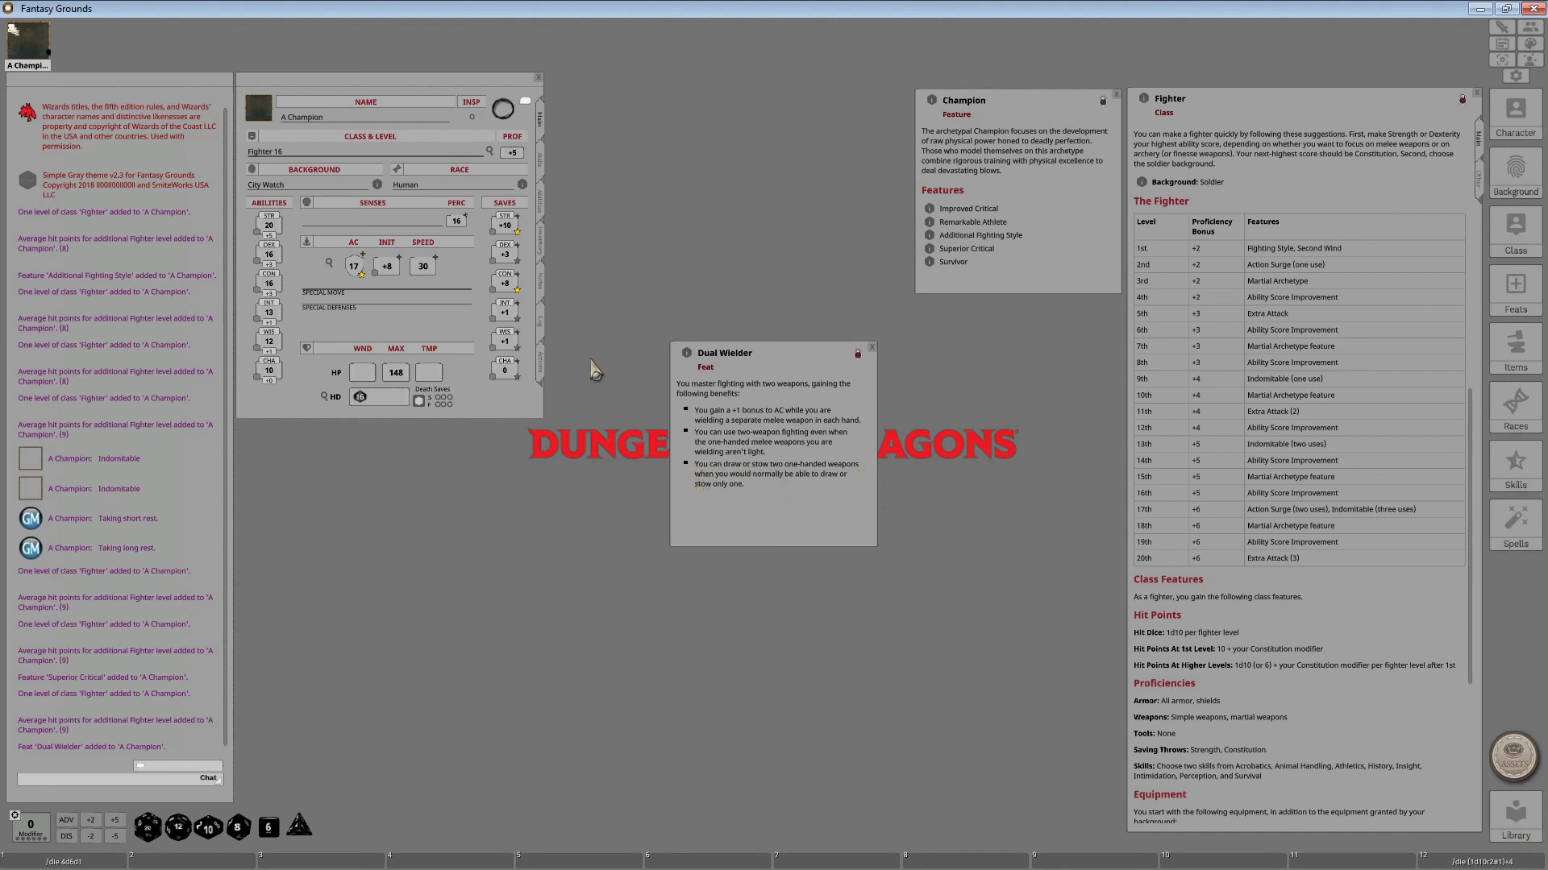
# - Close the Dual Wielder record and add another Fighter class level to reach level 17
pyautogui.click(541, 364)
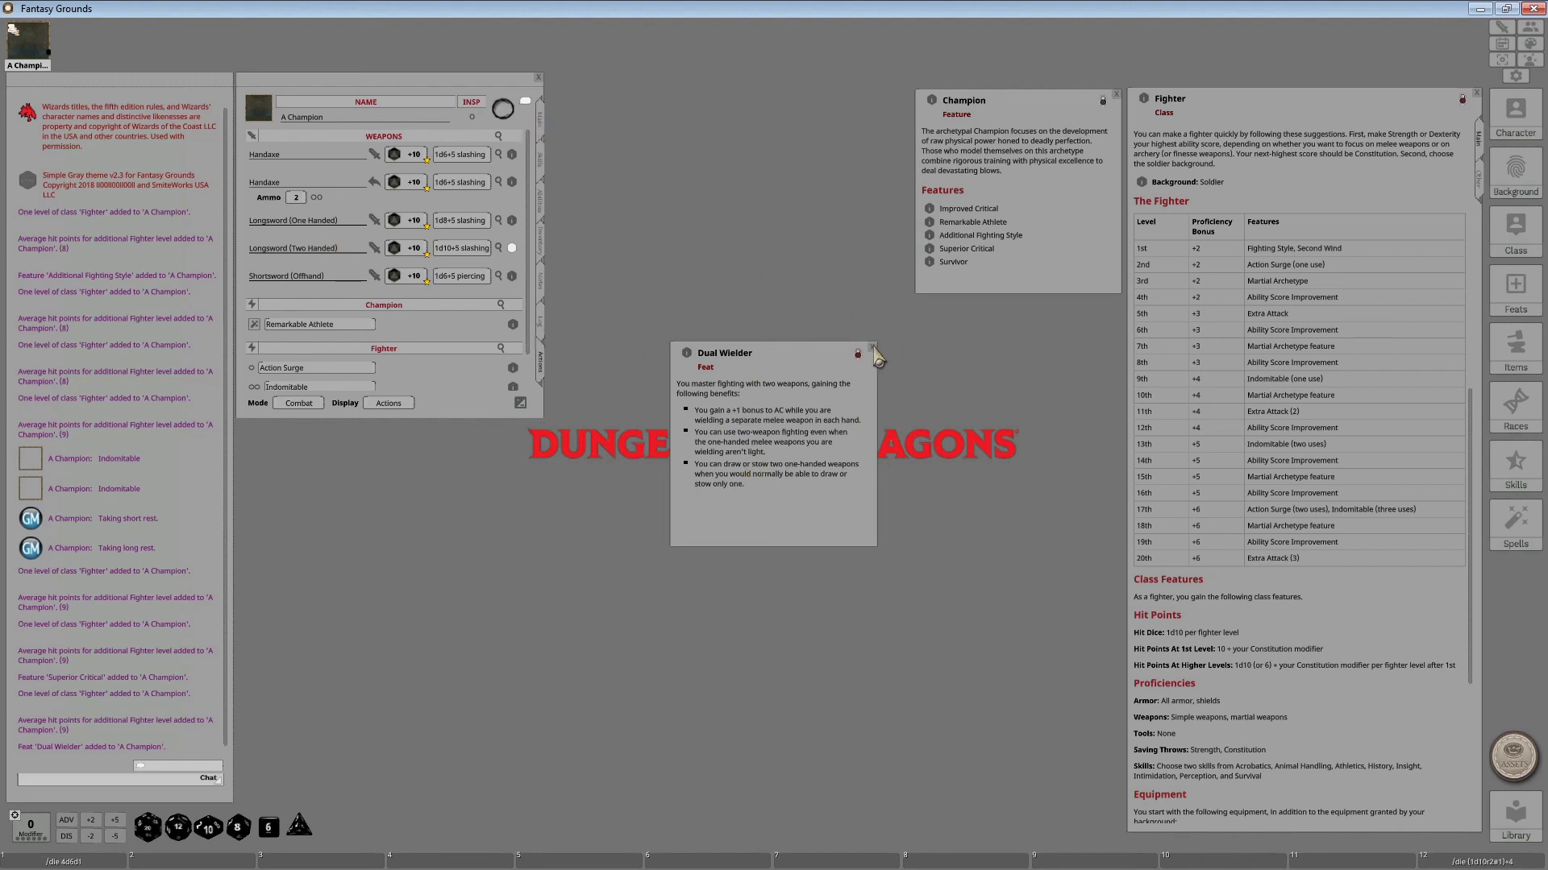
pyautogui.click(872, 348)
pyautogui.click(539, 121)
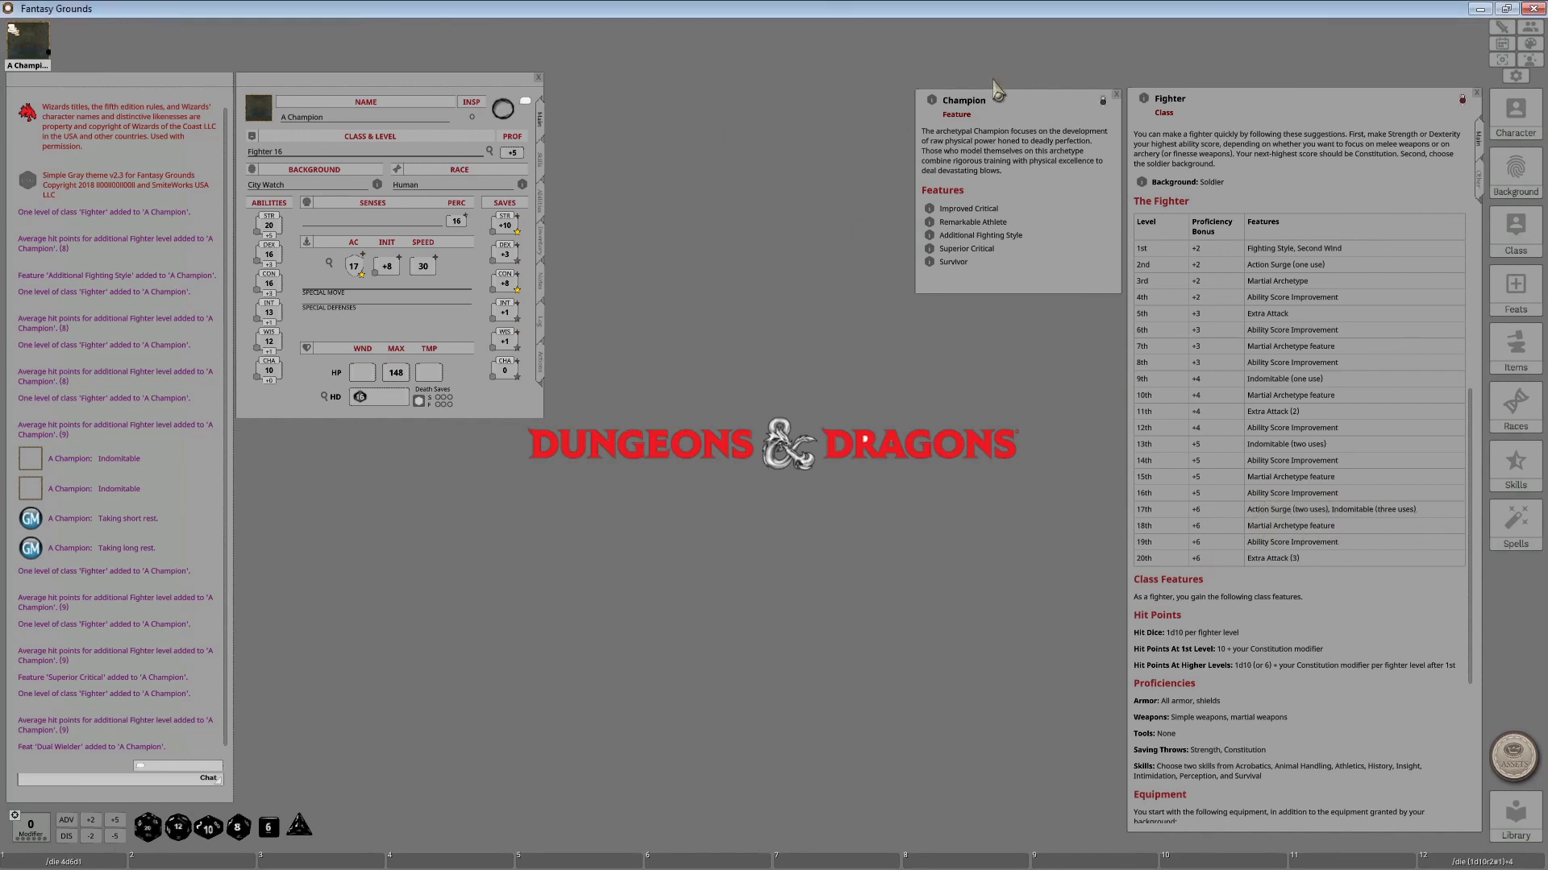
pyautogui.moveTo(1143, 99); pyautogui.dragTo(284, 157)
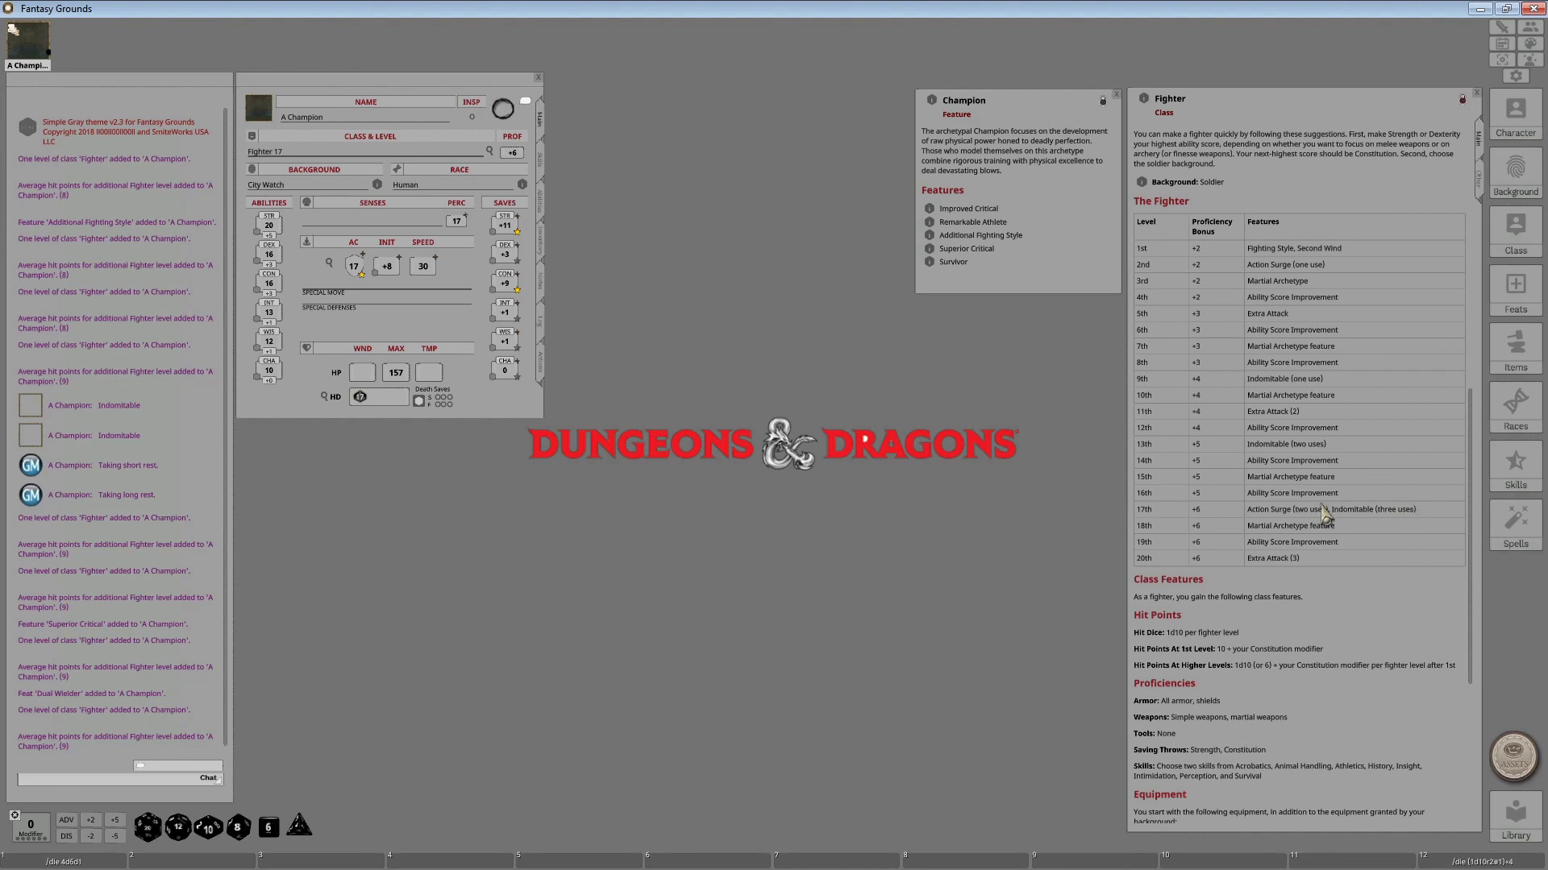
# - Set the character's Action Surge to 2 uses per rest and Indomitable to 3 daily uses in Preparation mode
pyautogui.click(540, 364)
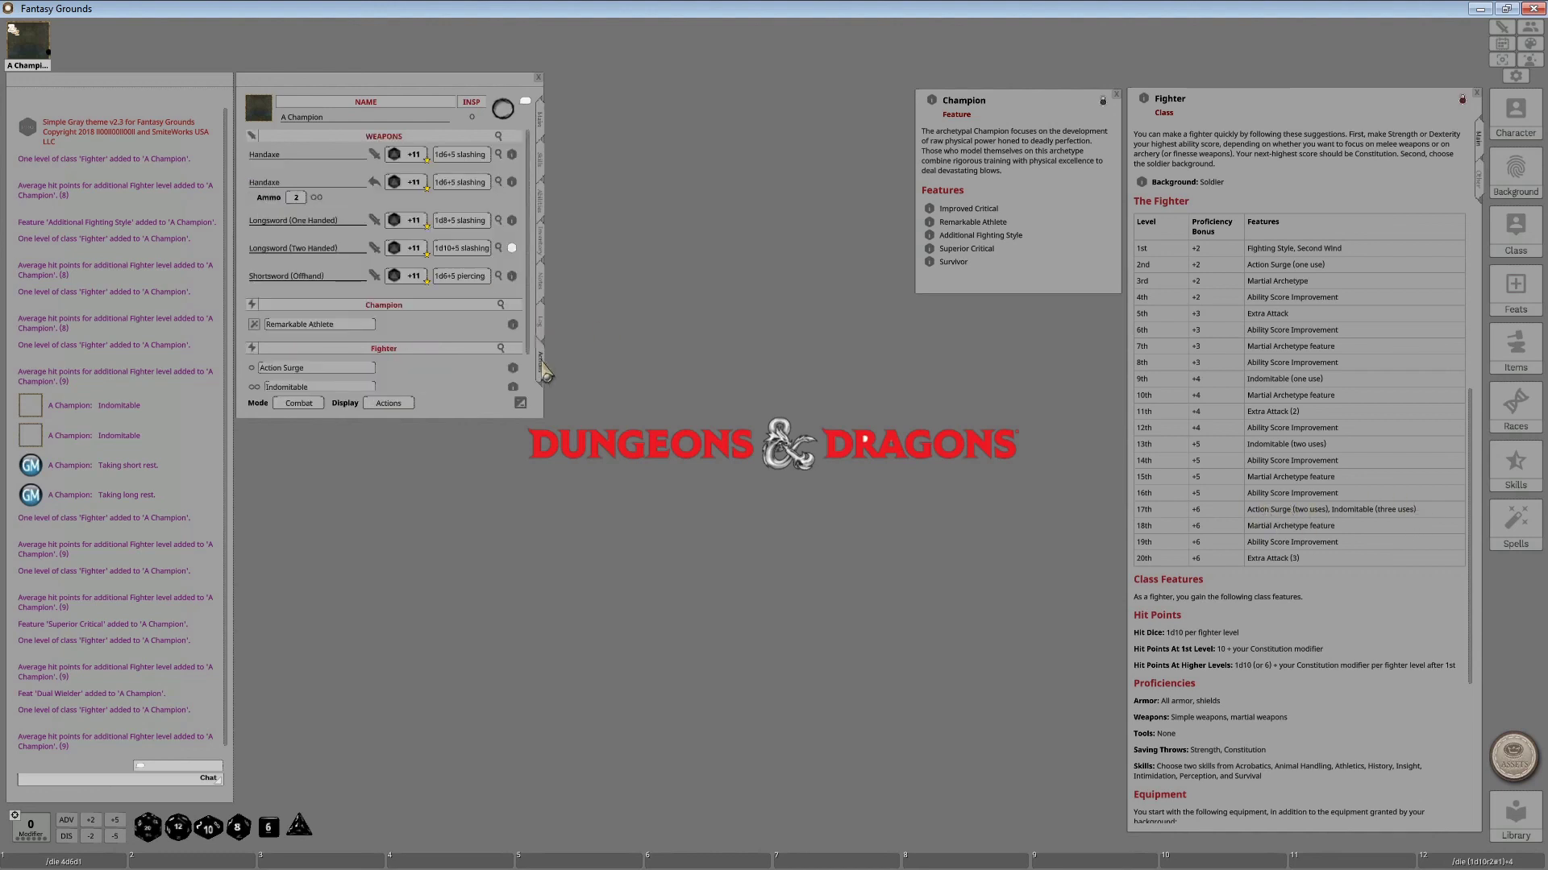
pyautogui.scroll(-1, 378, 372)
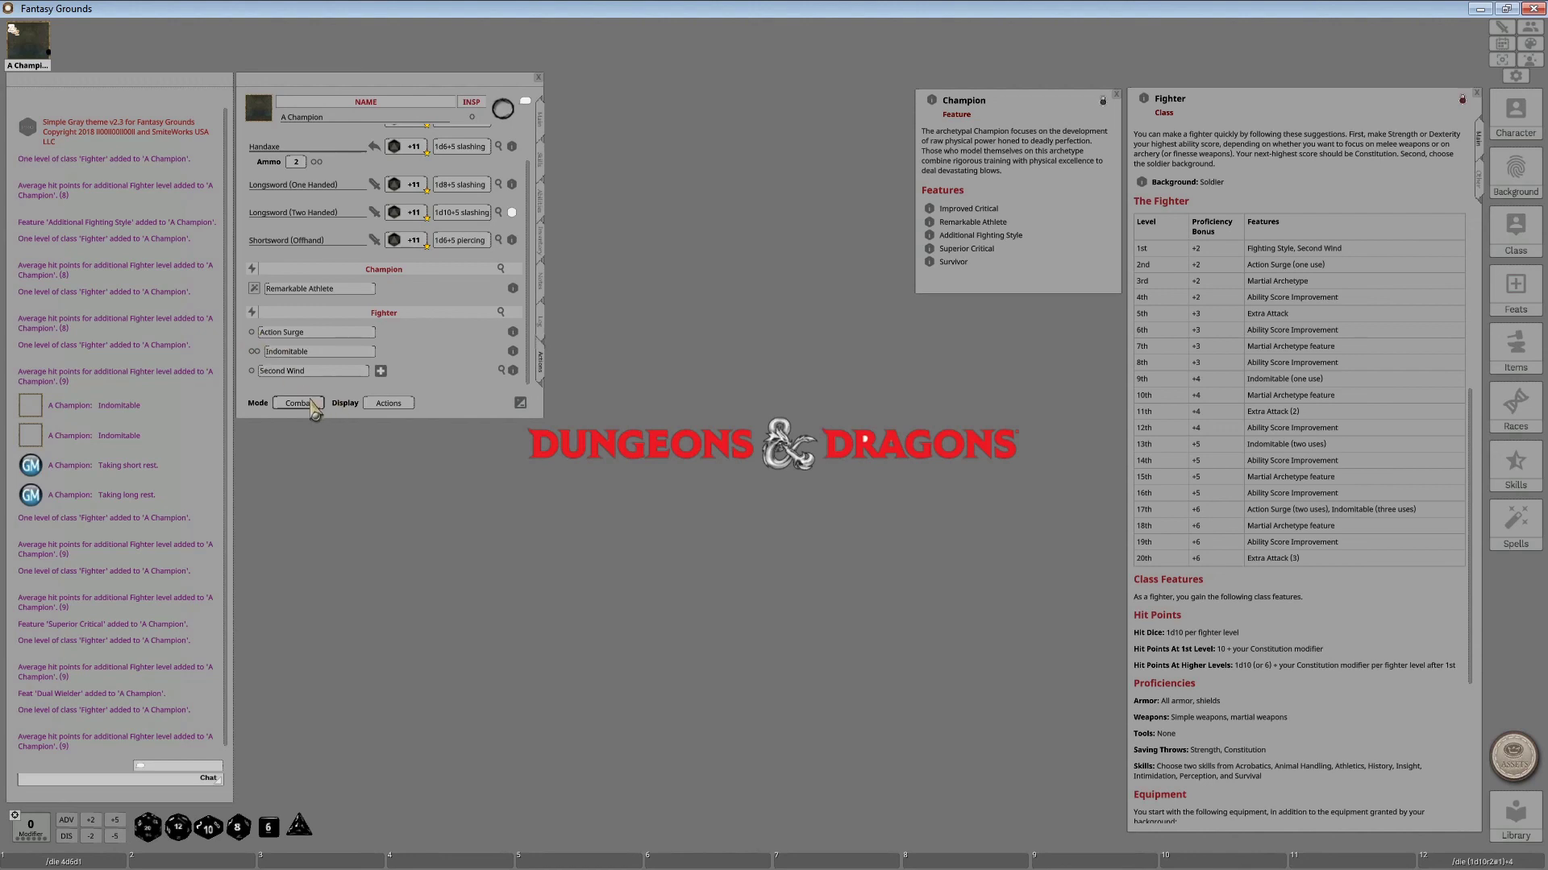
pyautogui.click(311, 405)
pyautogui.scroll(-2, 352, 332)
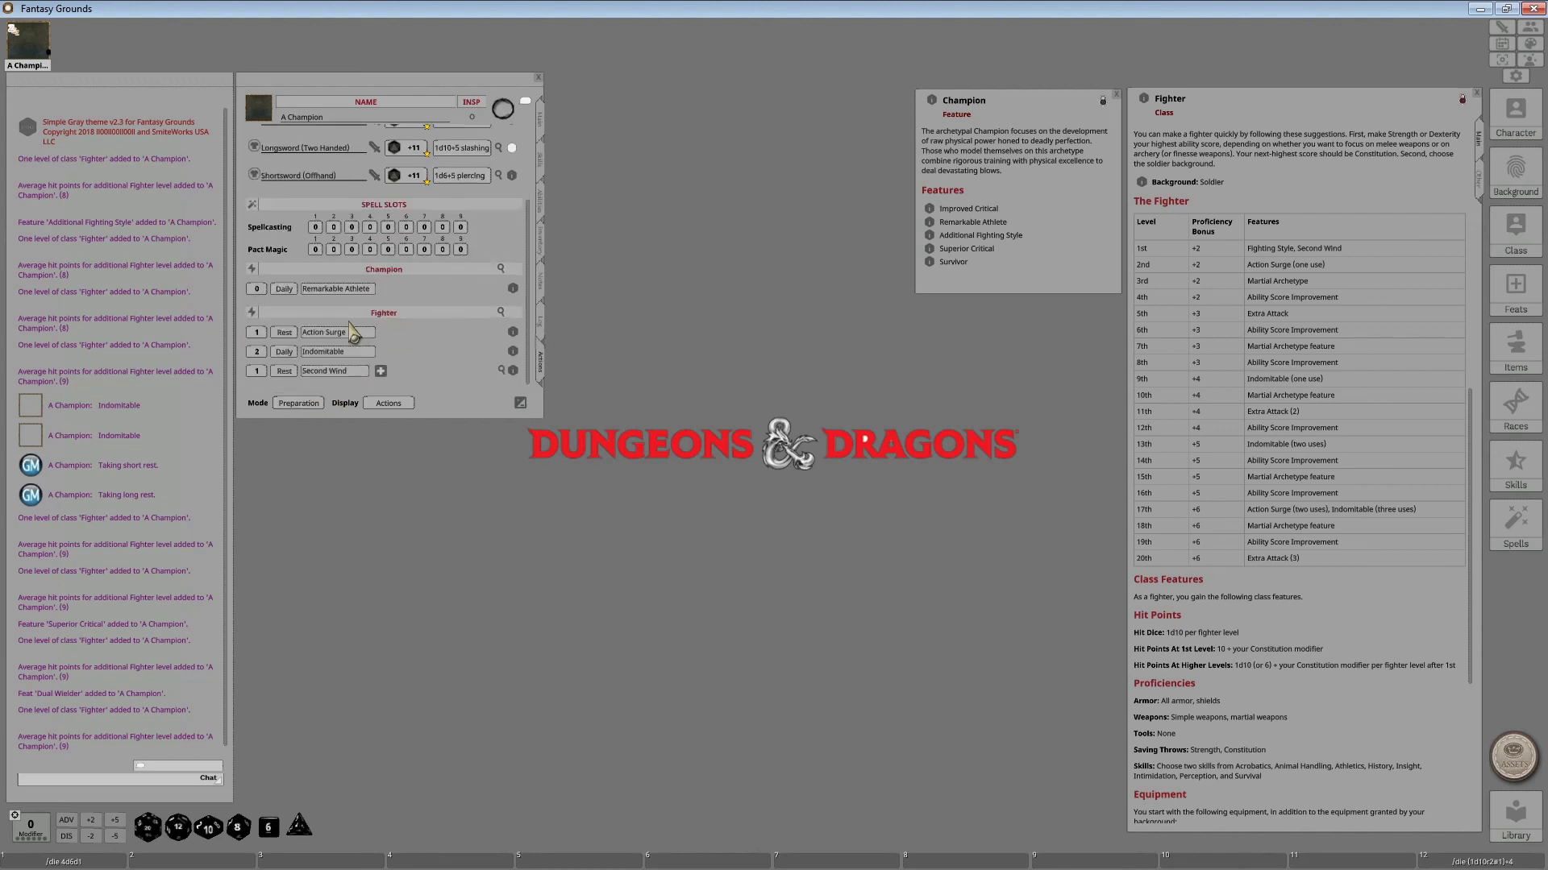
pyautogui.click(258, 333)
pyautogui.write('2')
pyautogui.click(256, 351)
pyautogui.write('3')
# - Review the Indomitable and Action Surge descriptions and return the character's actions to Combat mode
pyautogui.click(512, 353)
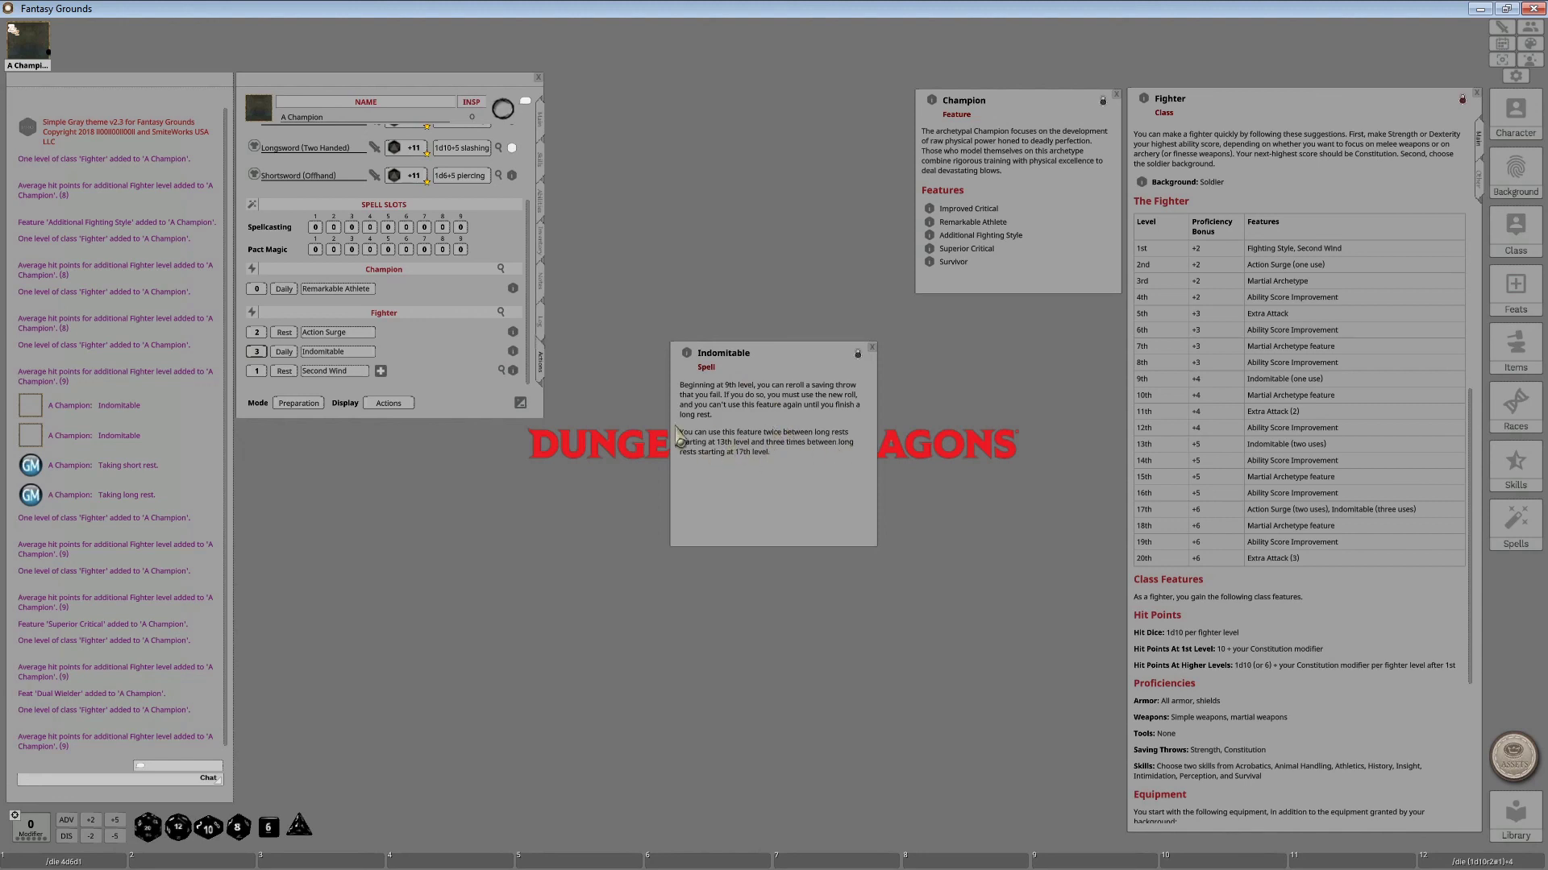
pyautogui.click(872, 347)
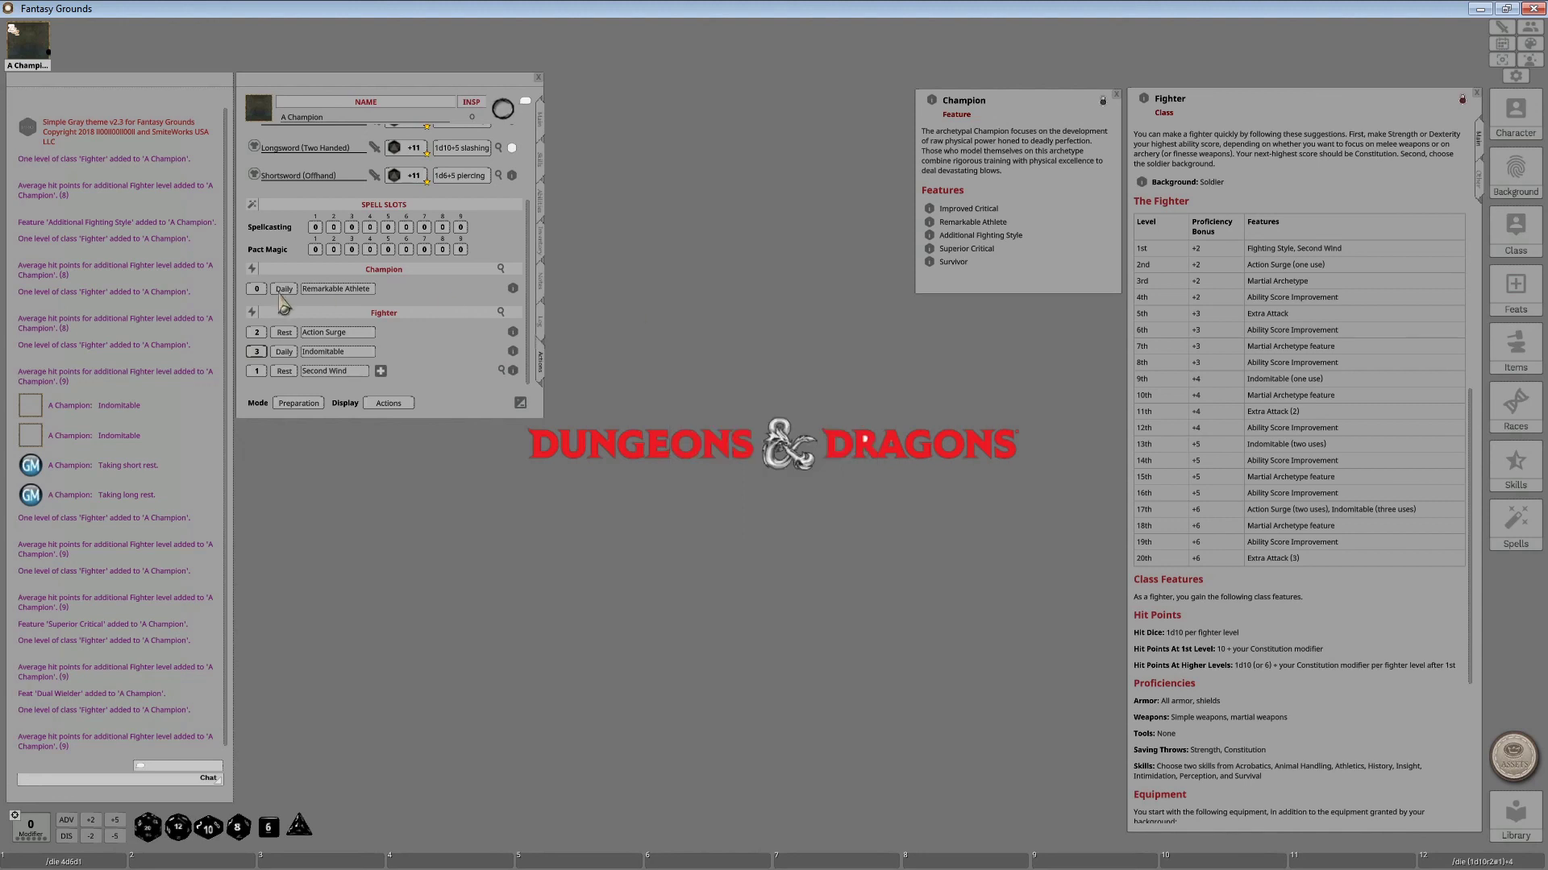
pyautogui.click(512, 332)
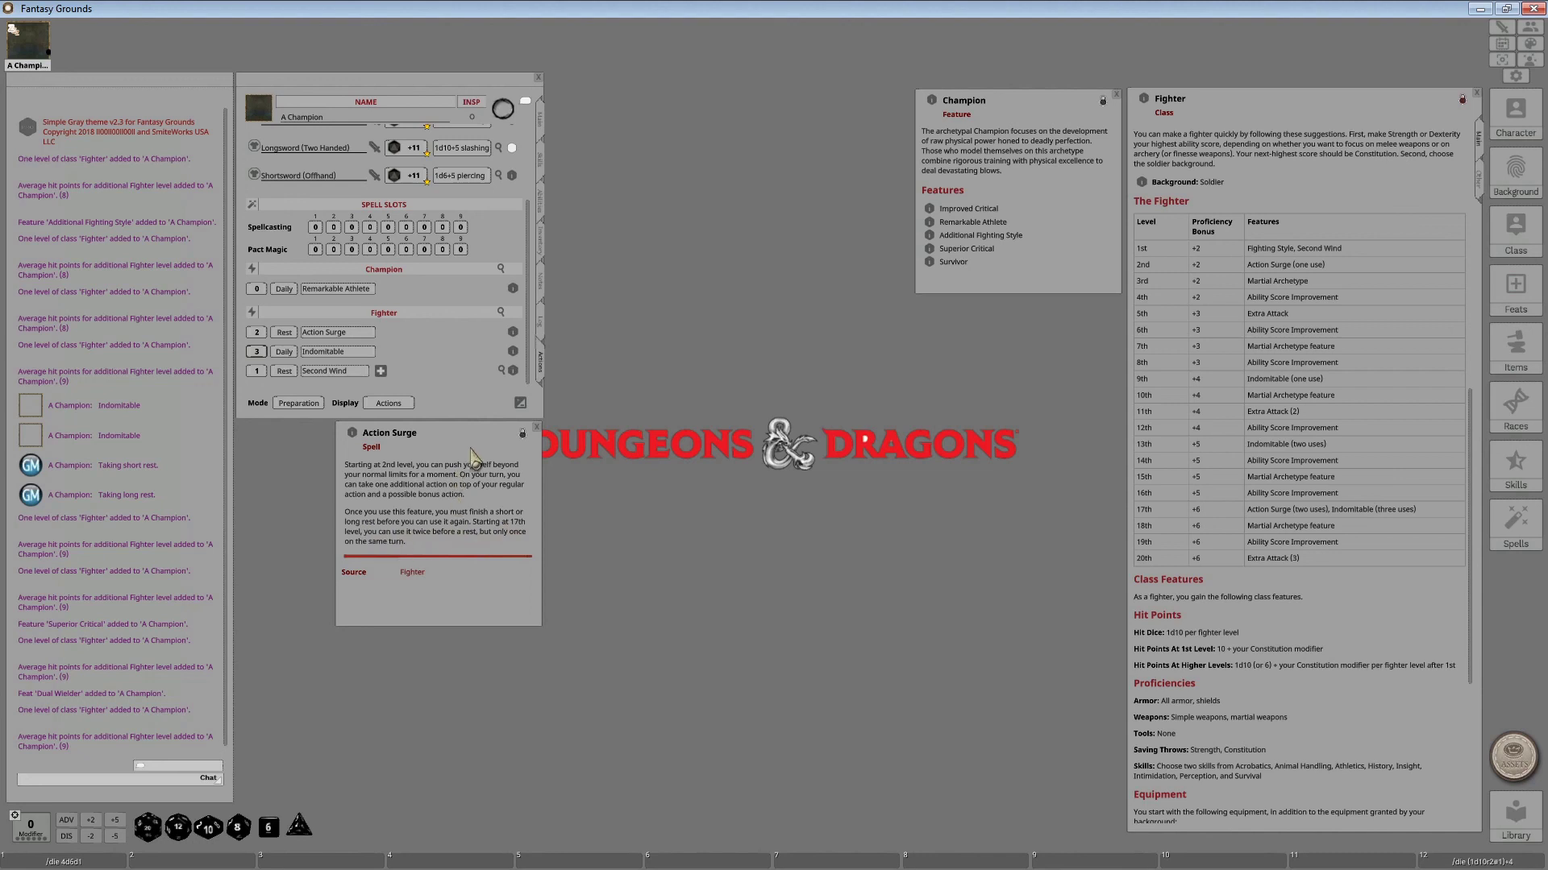
pyautogui.click(538, 426)
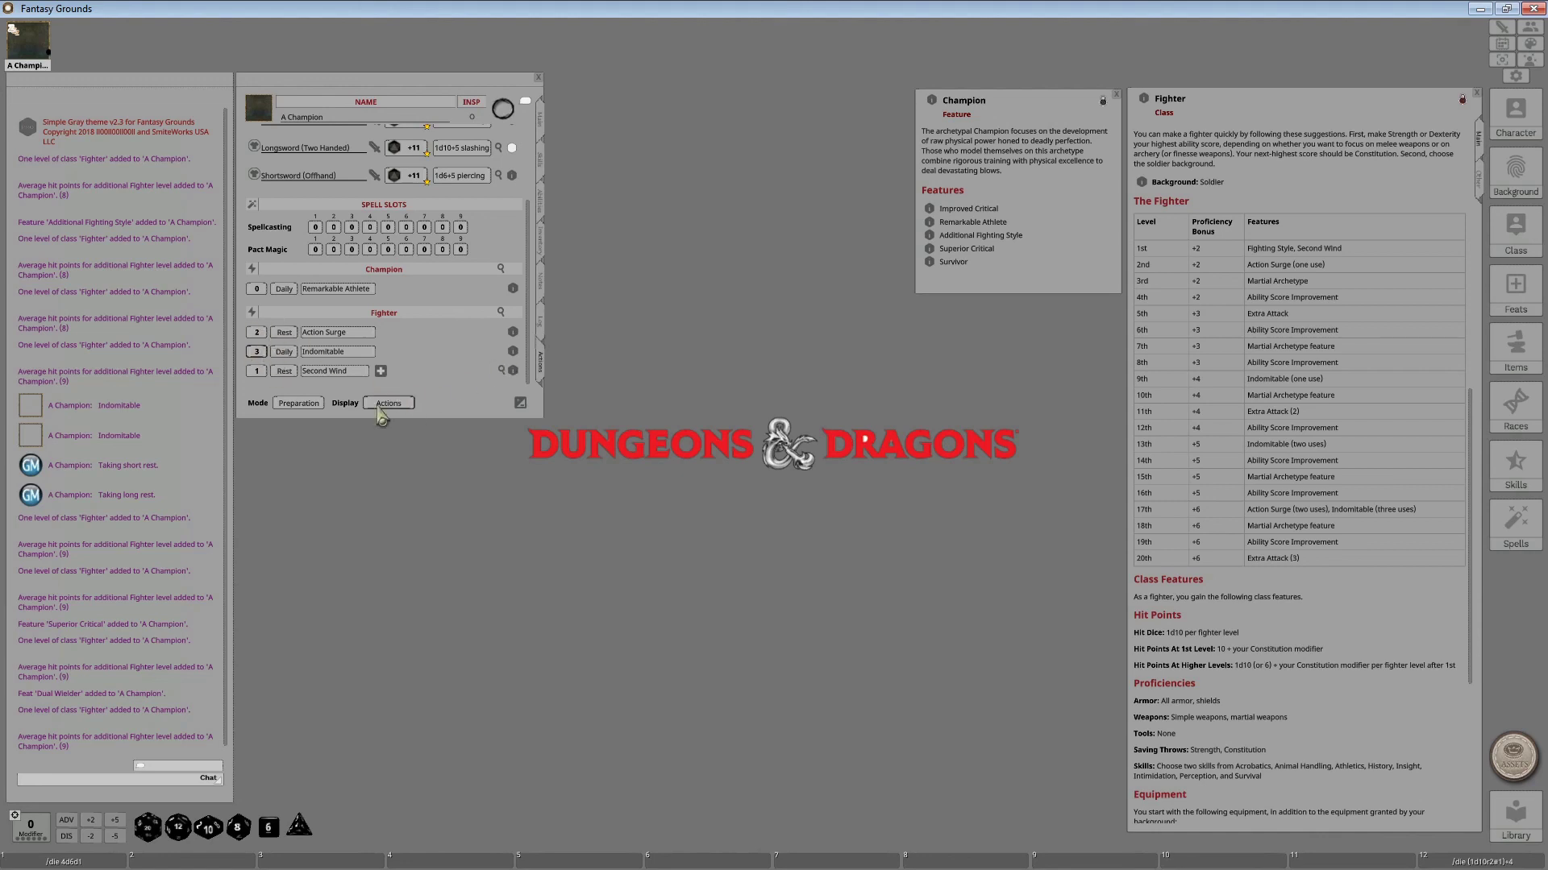
pyautogui.click(308, 405)
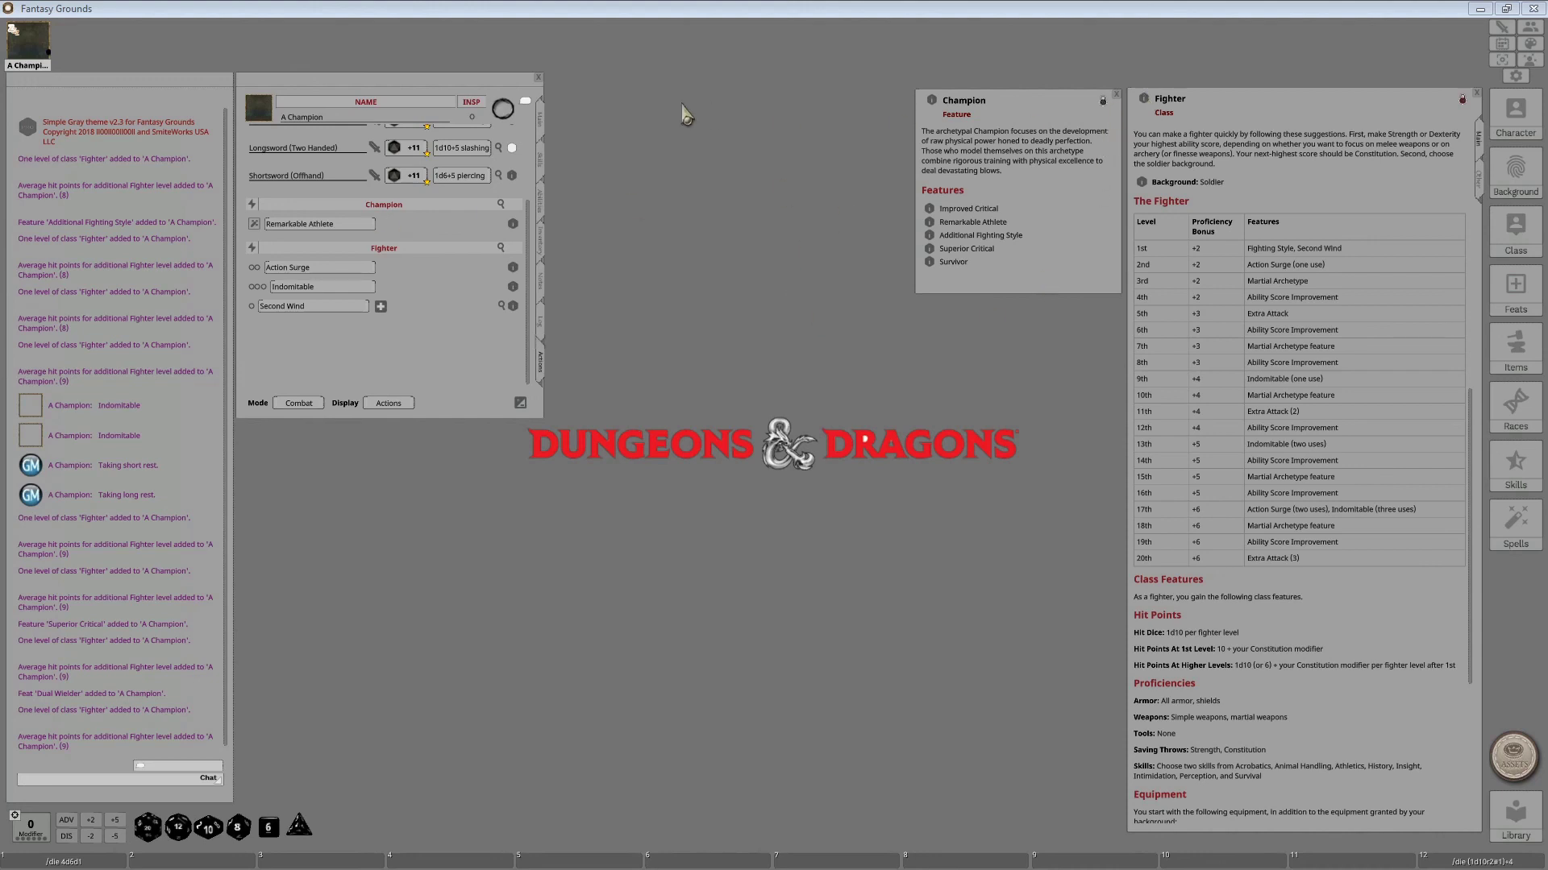
# - Add another Fighter class level to reach level 18 and open the Champion's Survivor feature
pyautogui.click(538, 119)
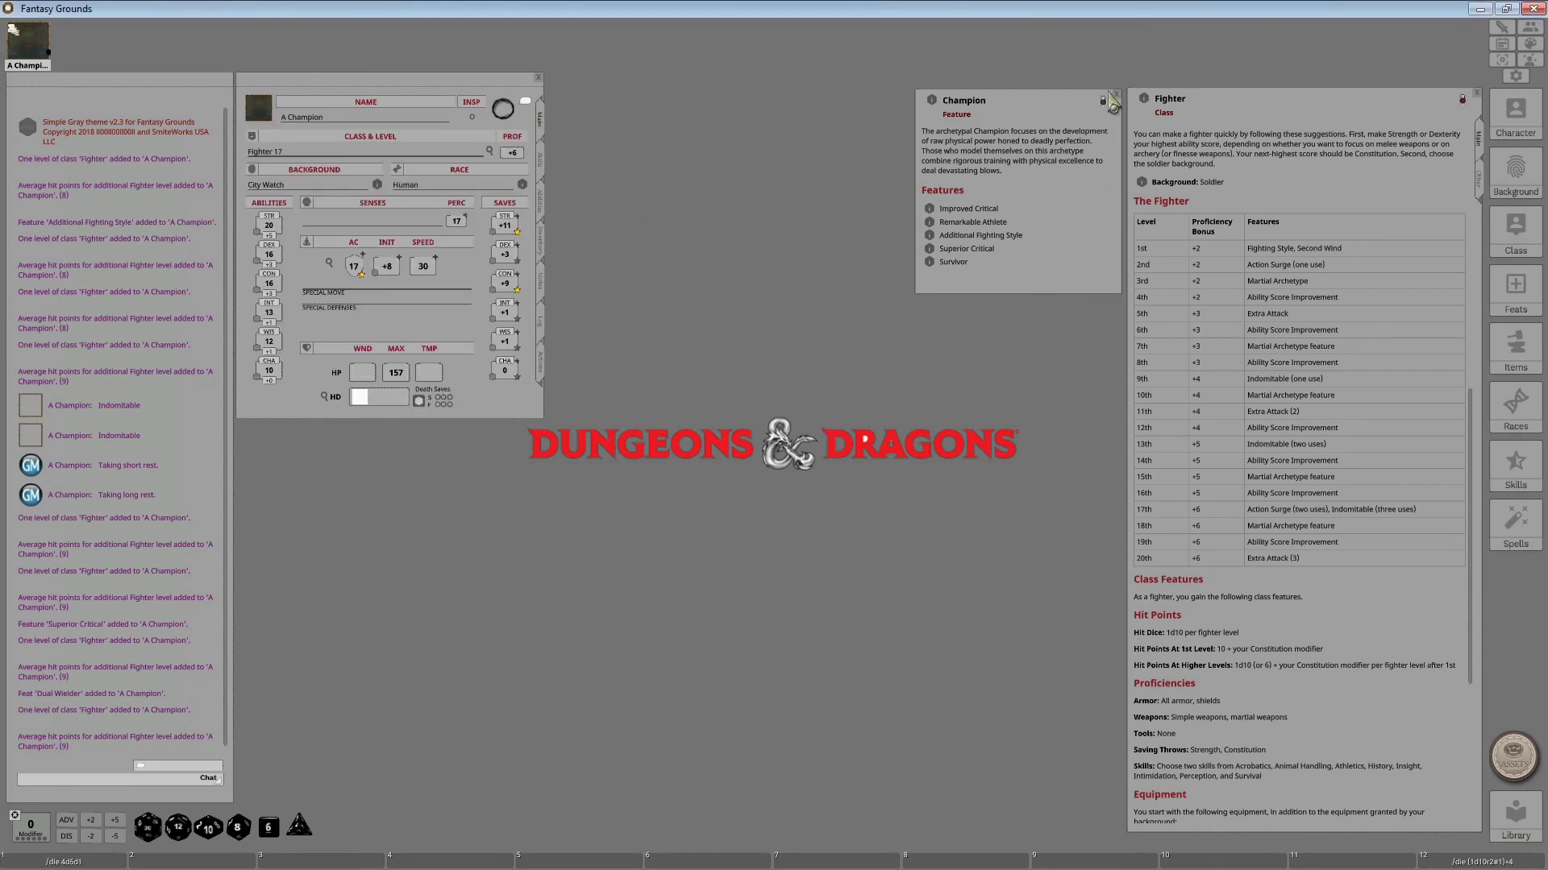
pyautogui.moveTo(1146, 102); pyautogui.dragTo(287, 161)
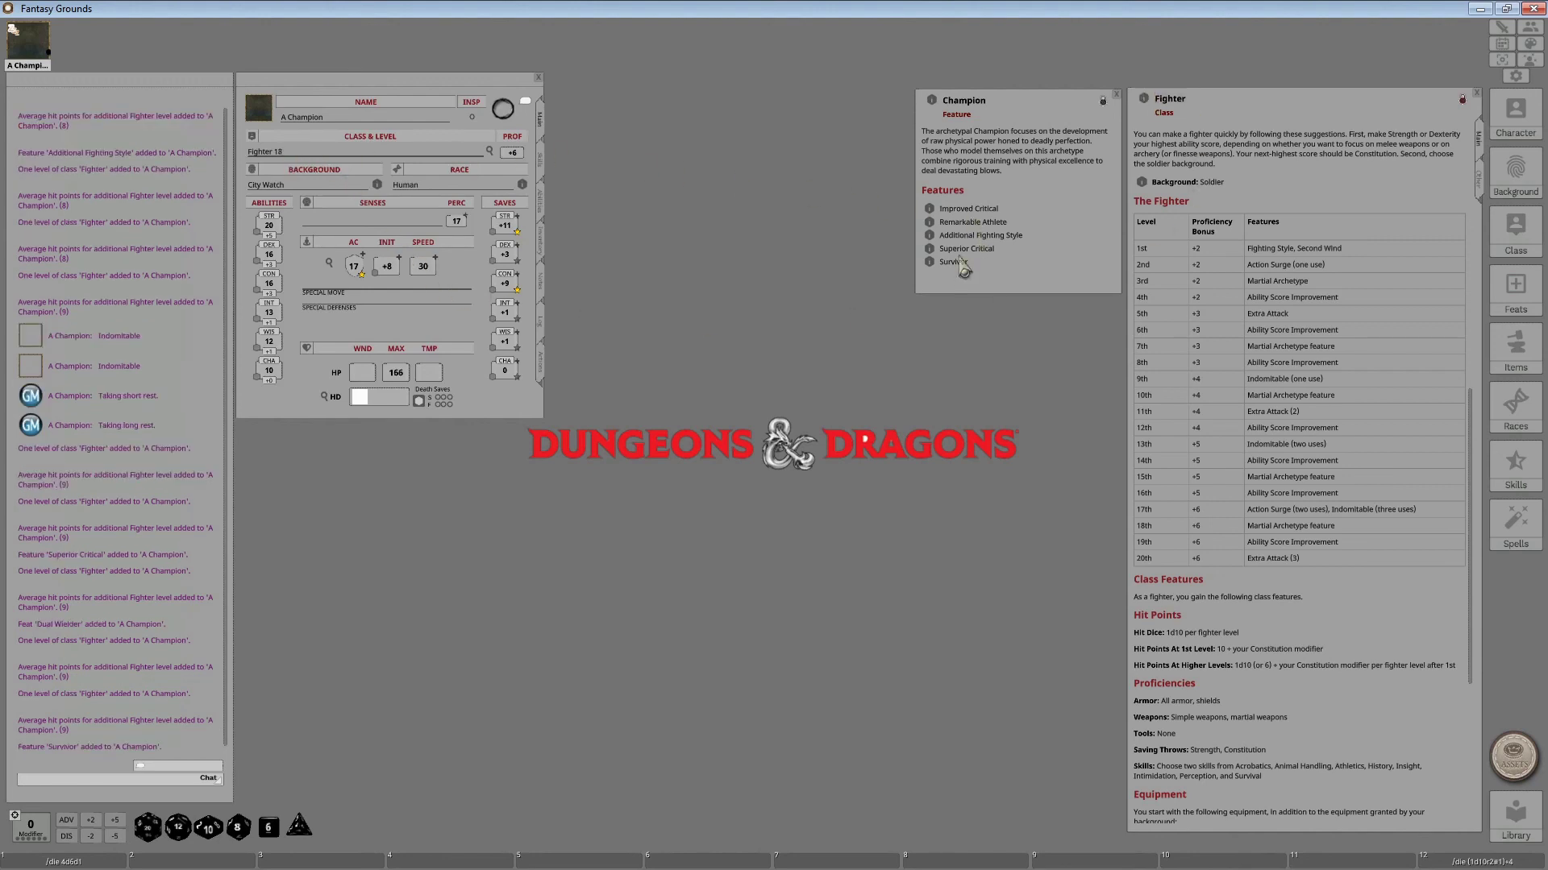
pyautogui.click(931, 266)
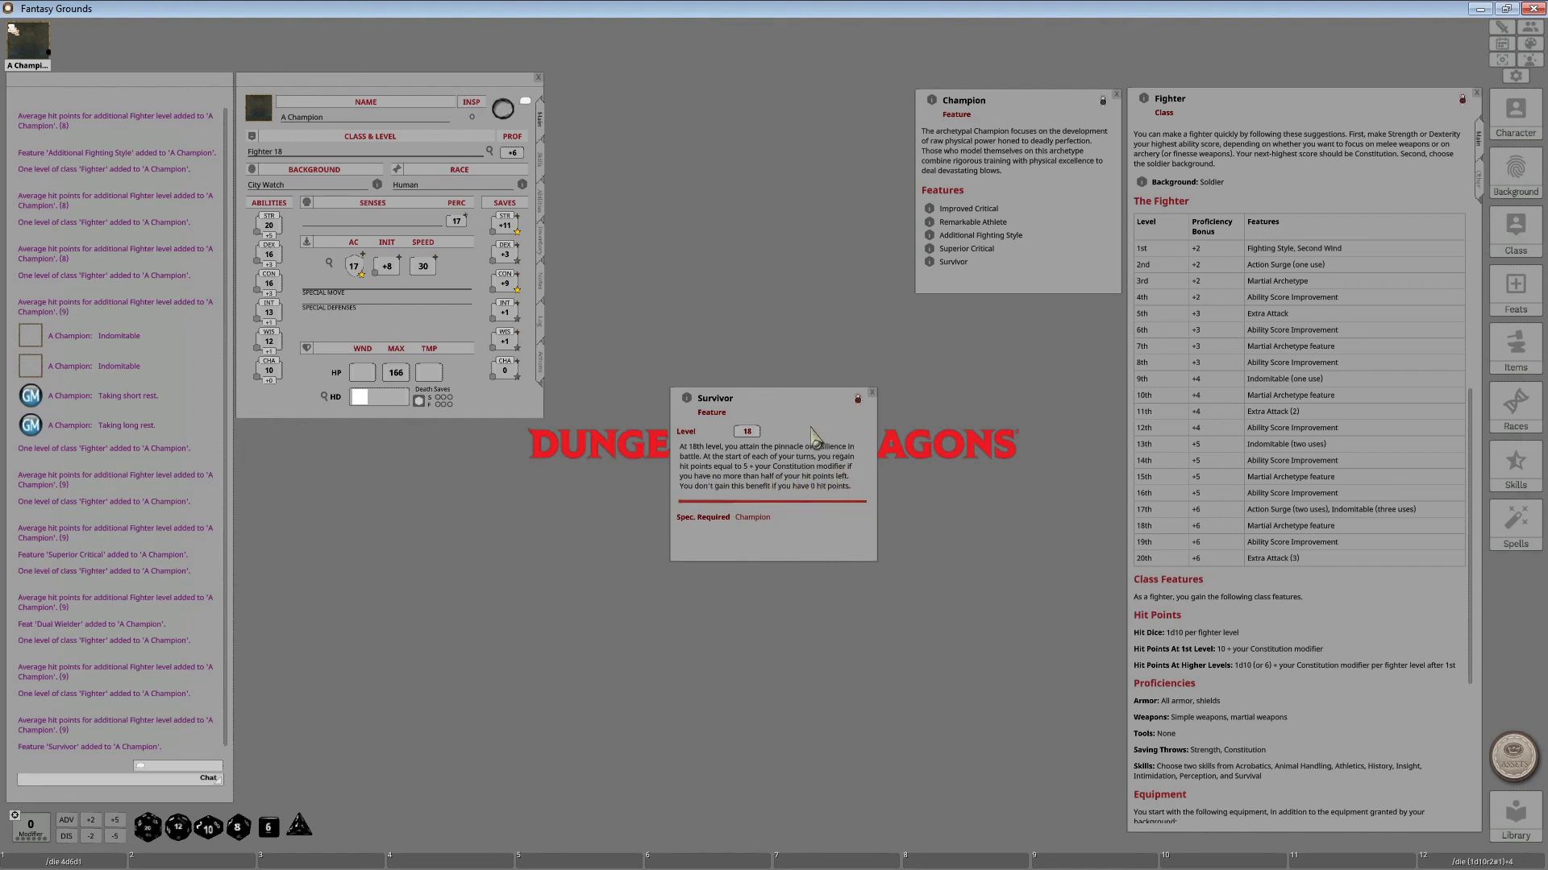
# - Add the Survivor feature to the character's powers and check the settings of its heal action
pyautogui.click(541, 367)
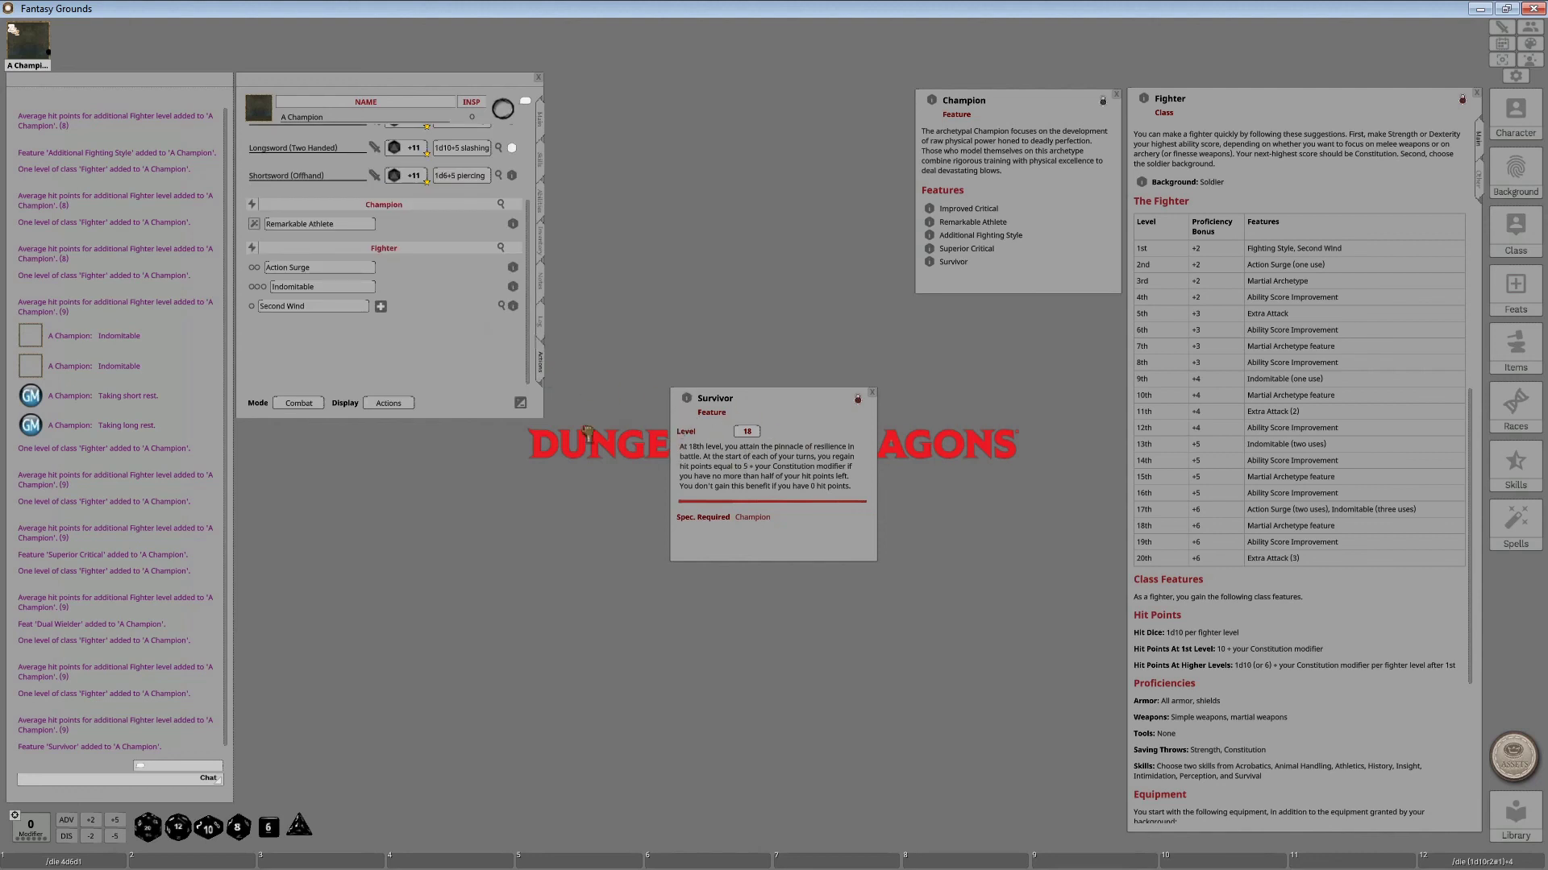
pyautogui.moveTo(321, 353); pyautogui.dragTo(391, 233)
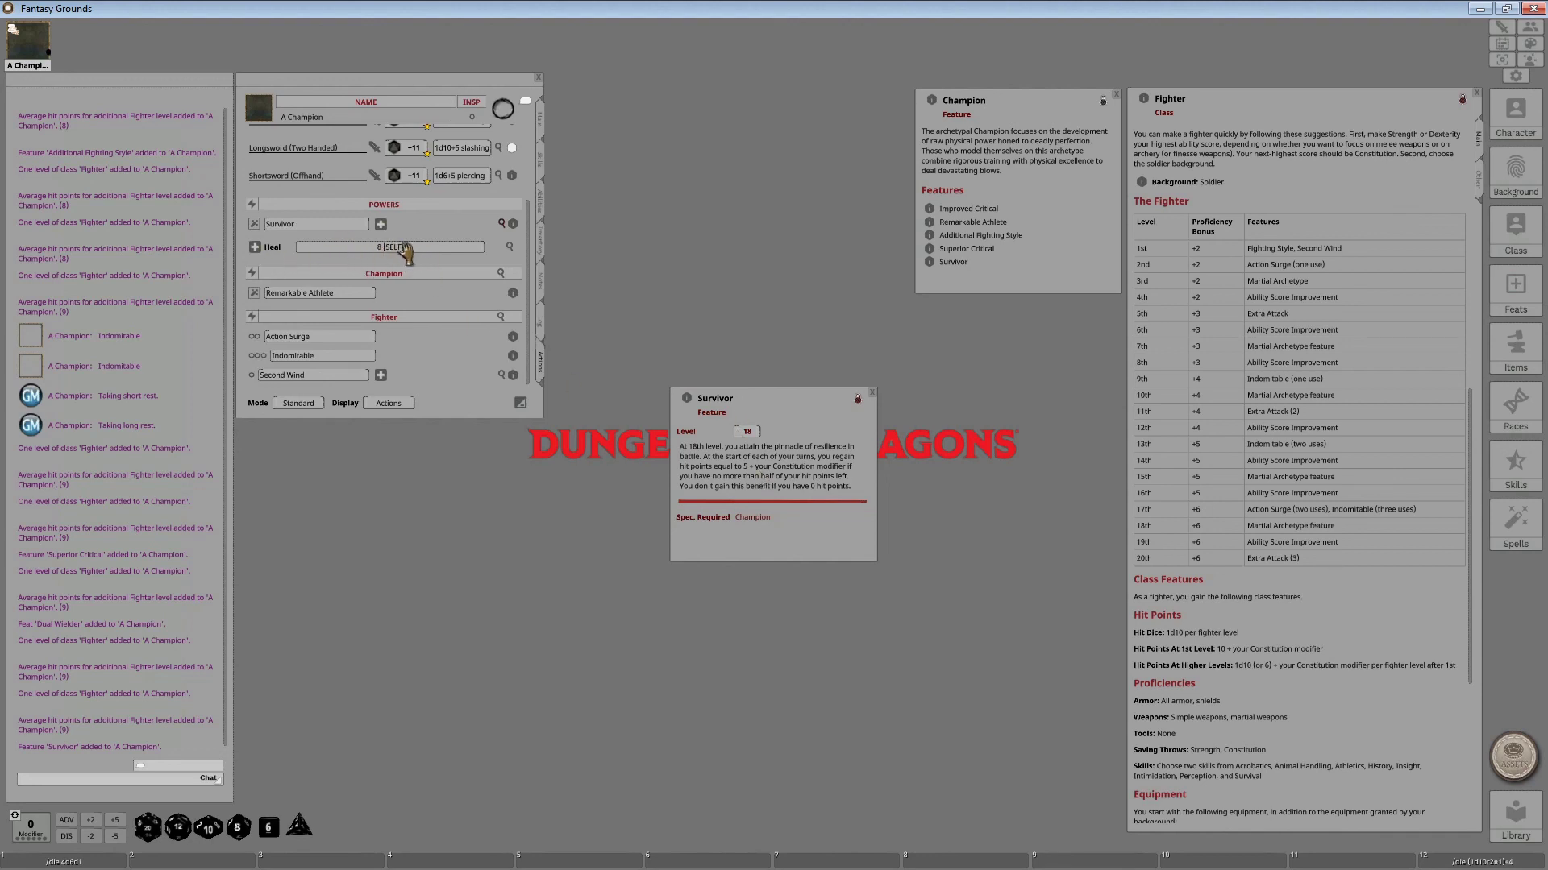
pyautogui.click(511, 246)
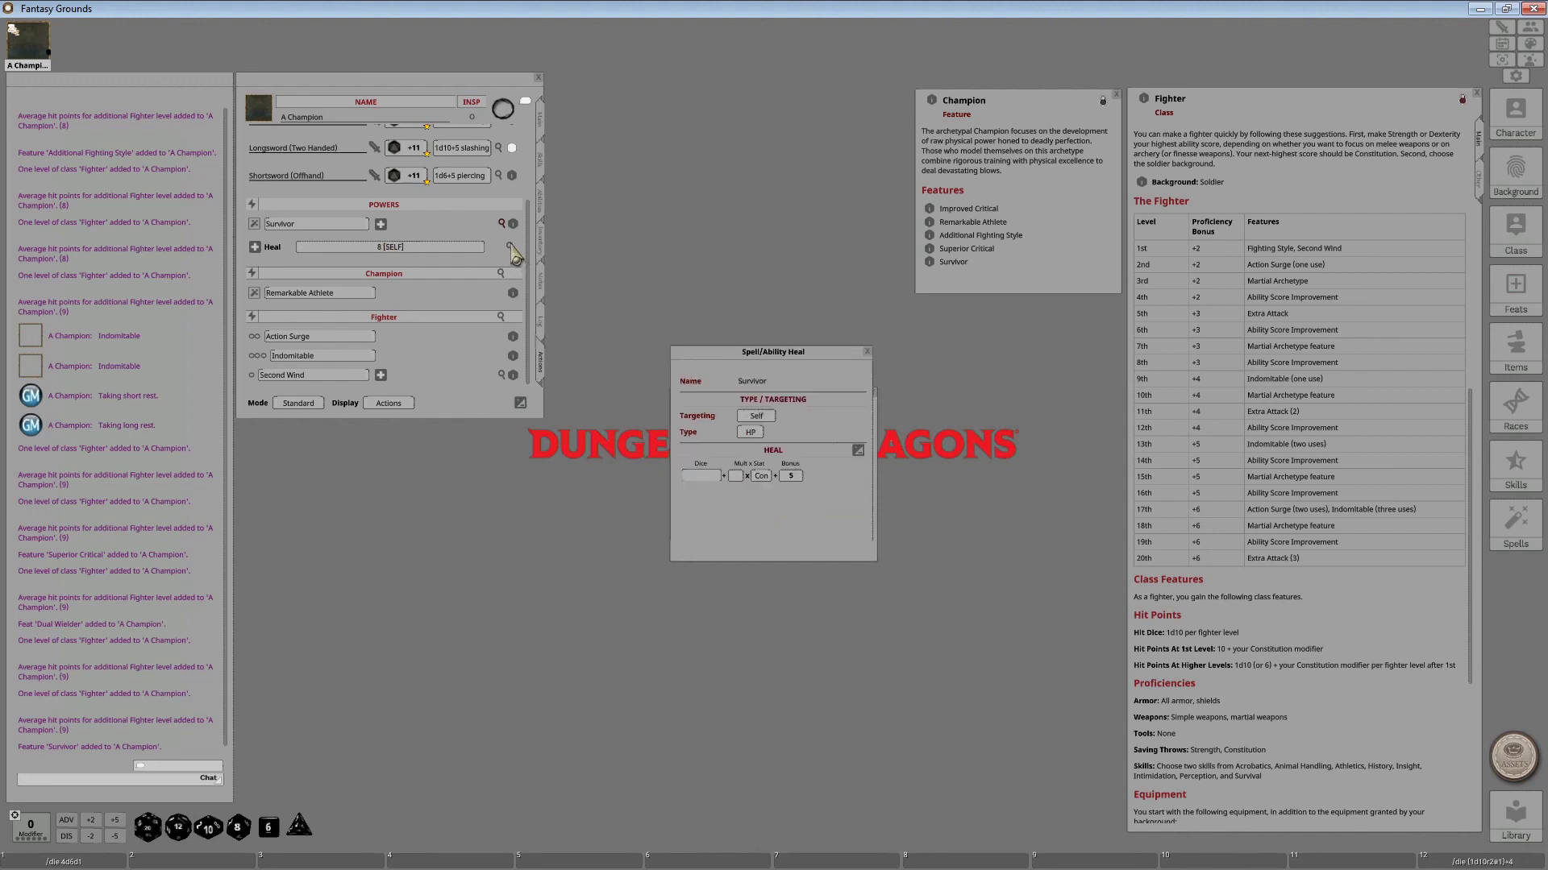
pyautogui.click(866, 351)
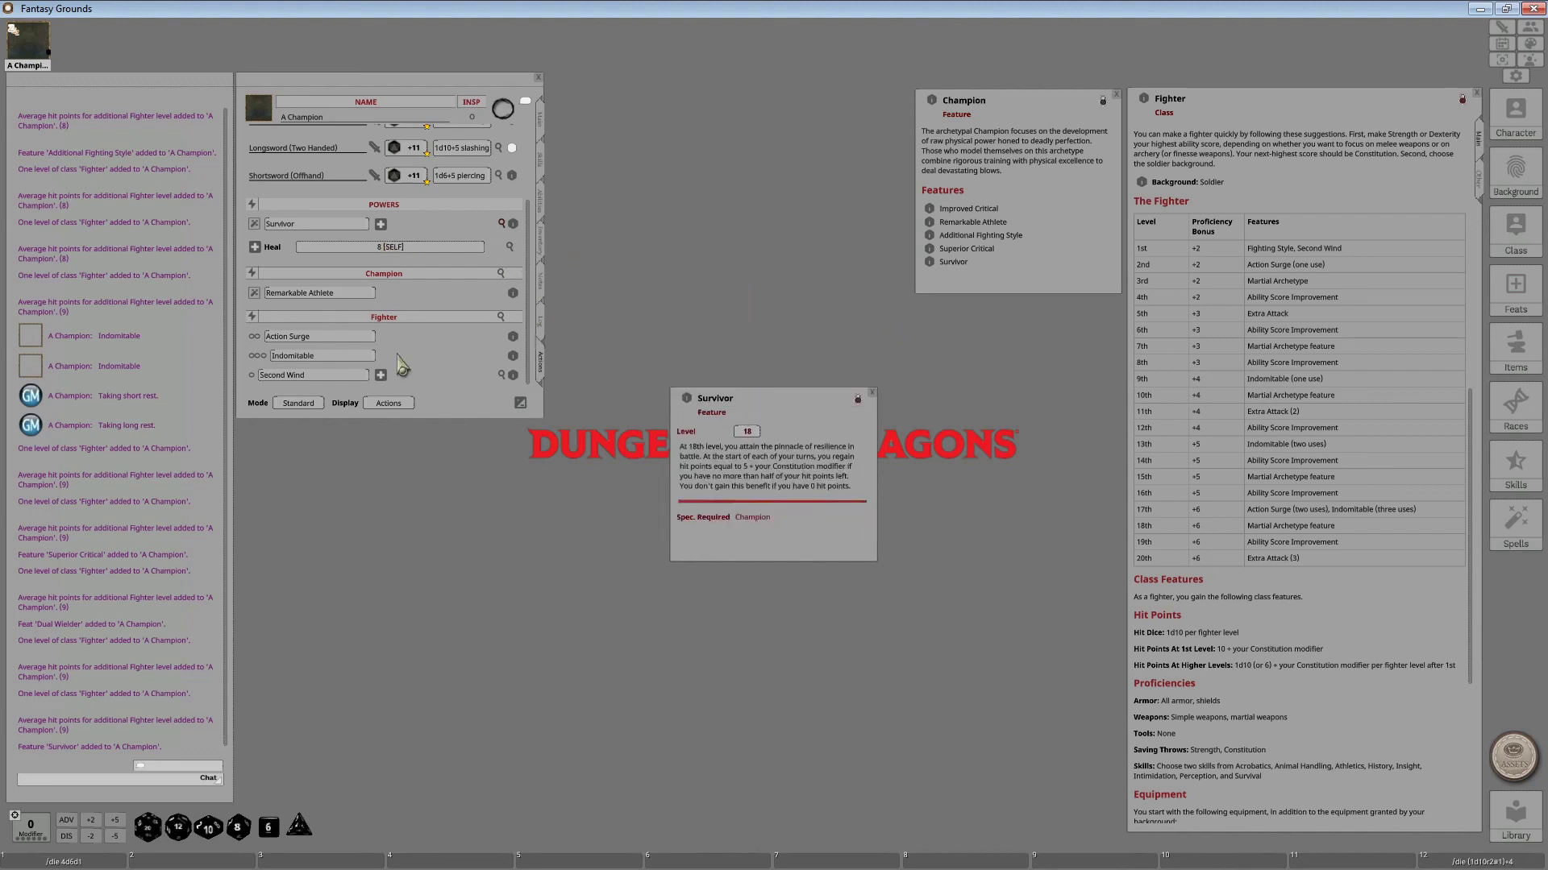
# - Assign the Survivor power to the Champion group and return the powers display to Actions
pyautogui.scroll(-1, 407, 365)
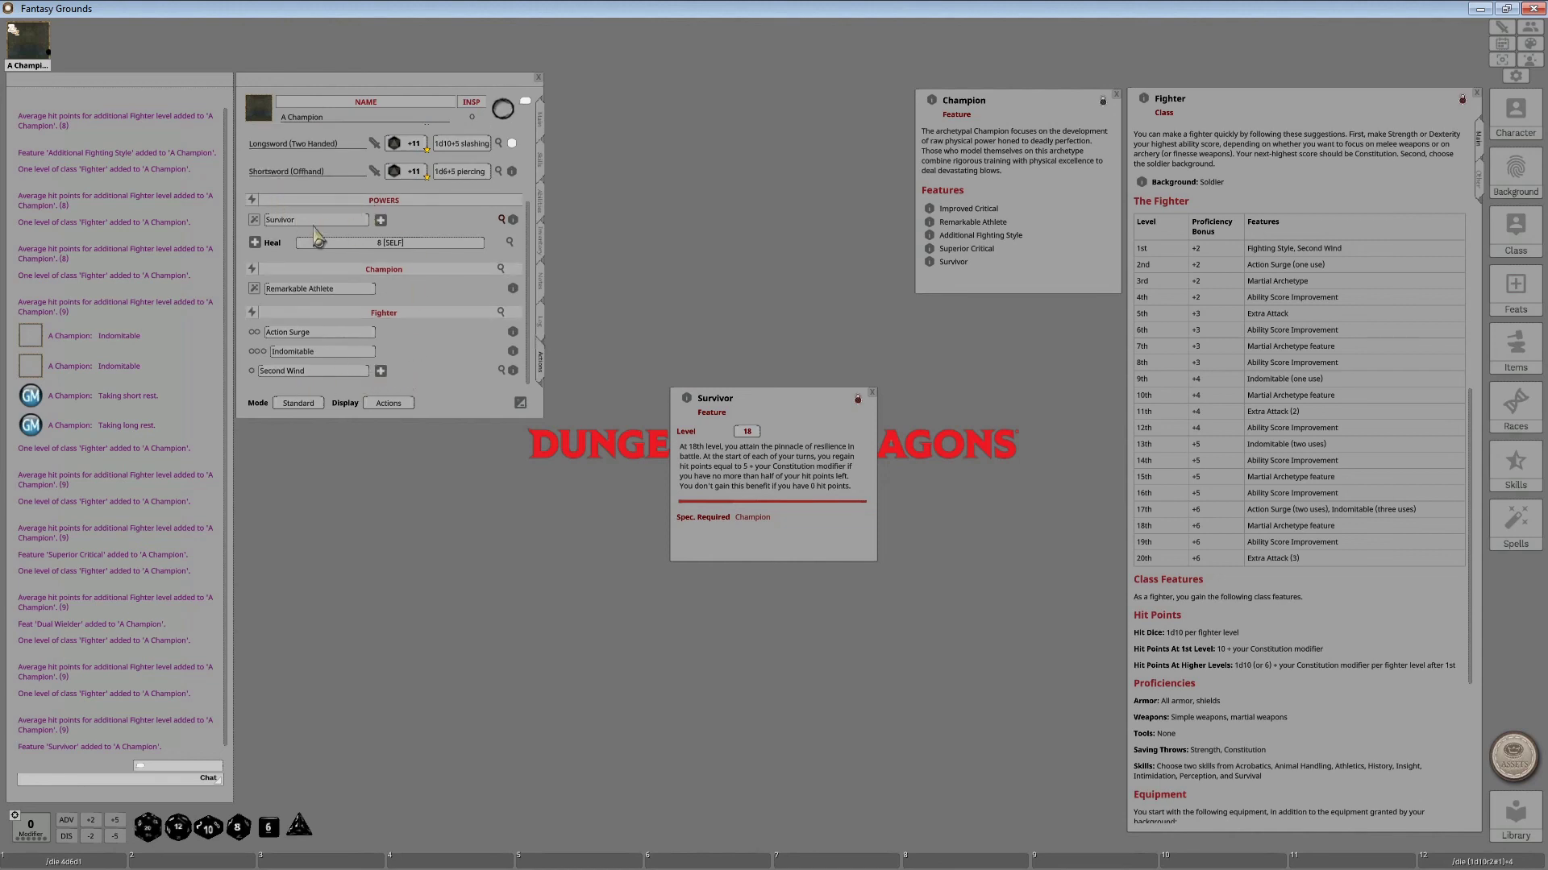
pyautogui.click(396, 407)
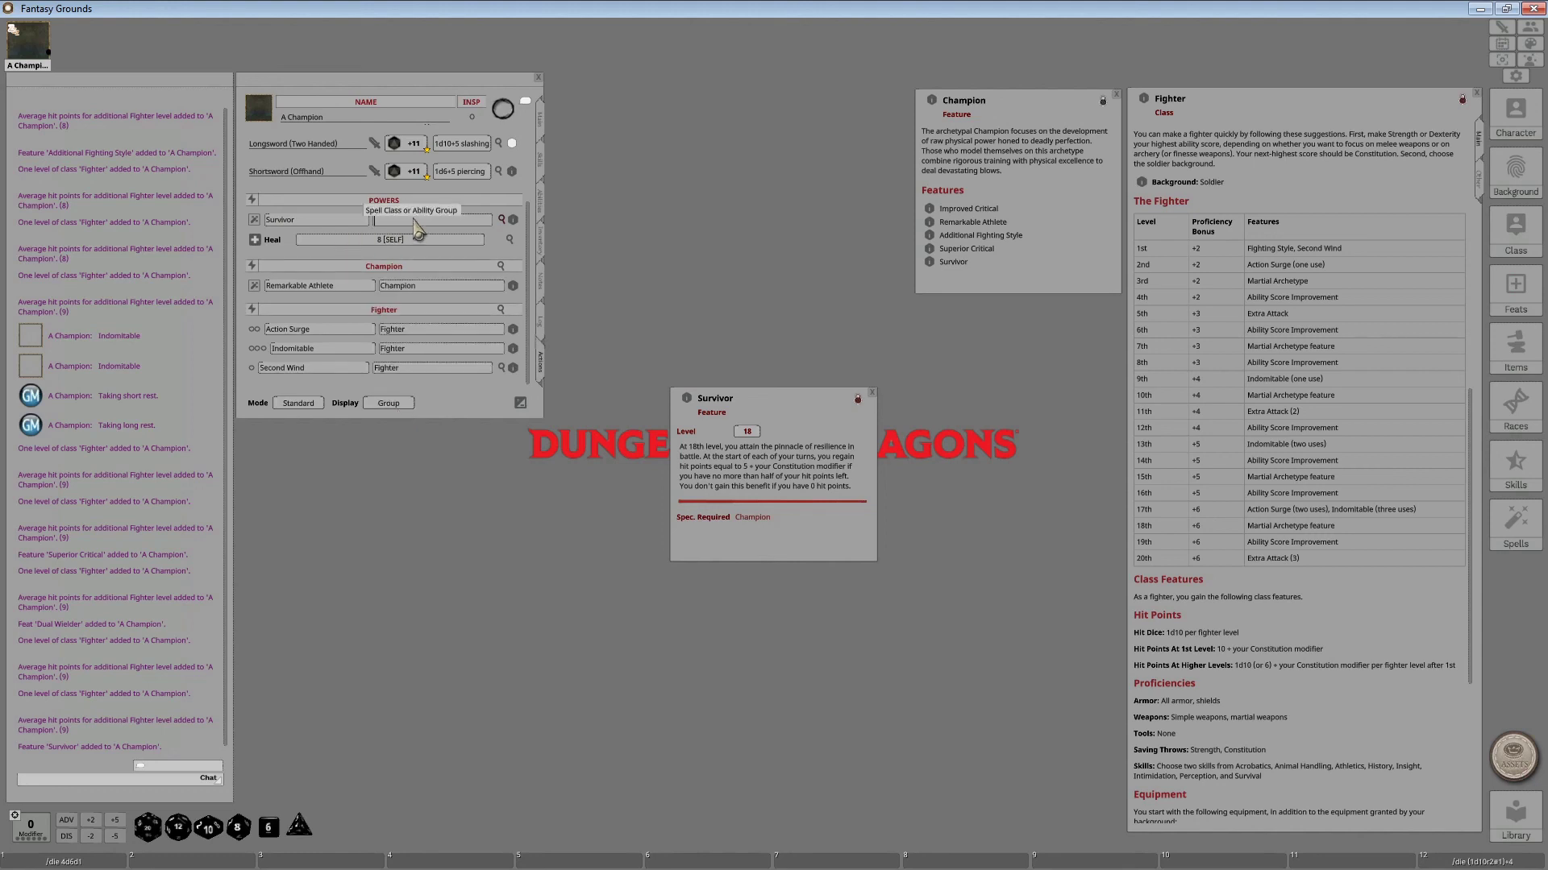
pyautogui.press('shift')
pyautogui.write('Champion')
pyautogui.press('Return')
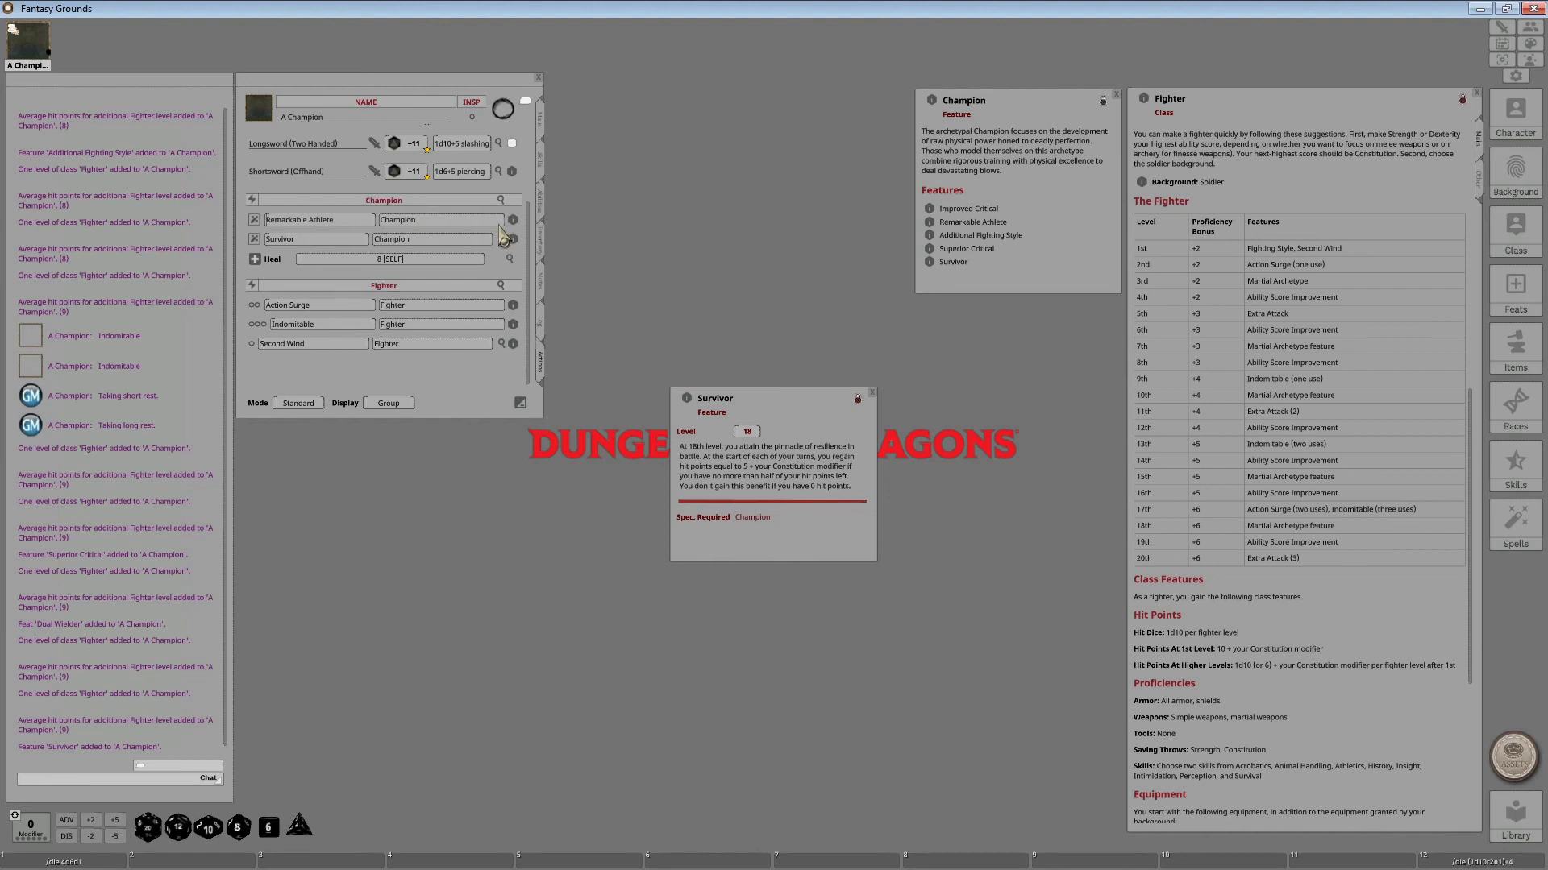
pyautogui.click(389, 405)
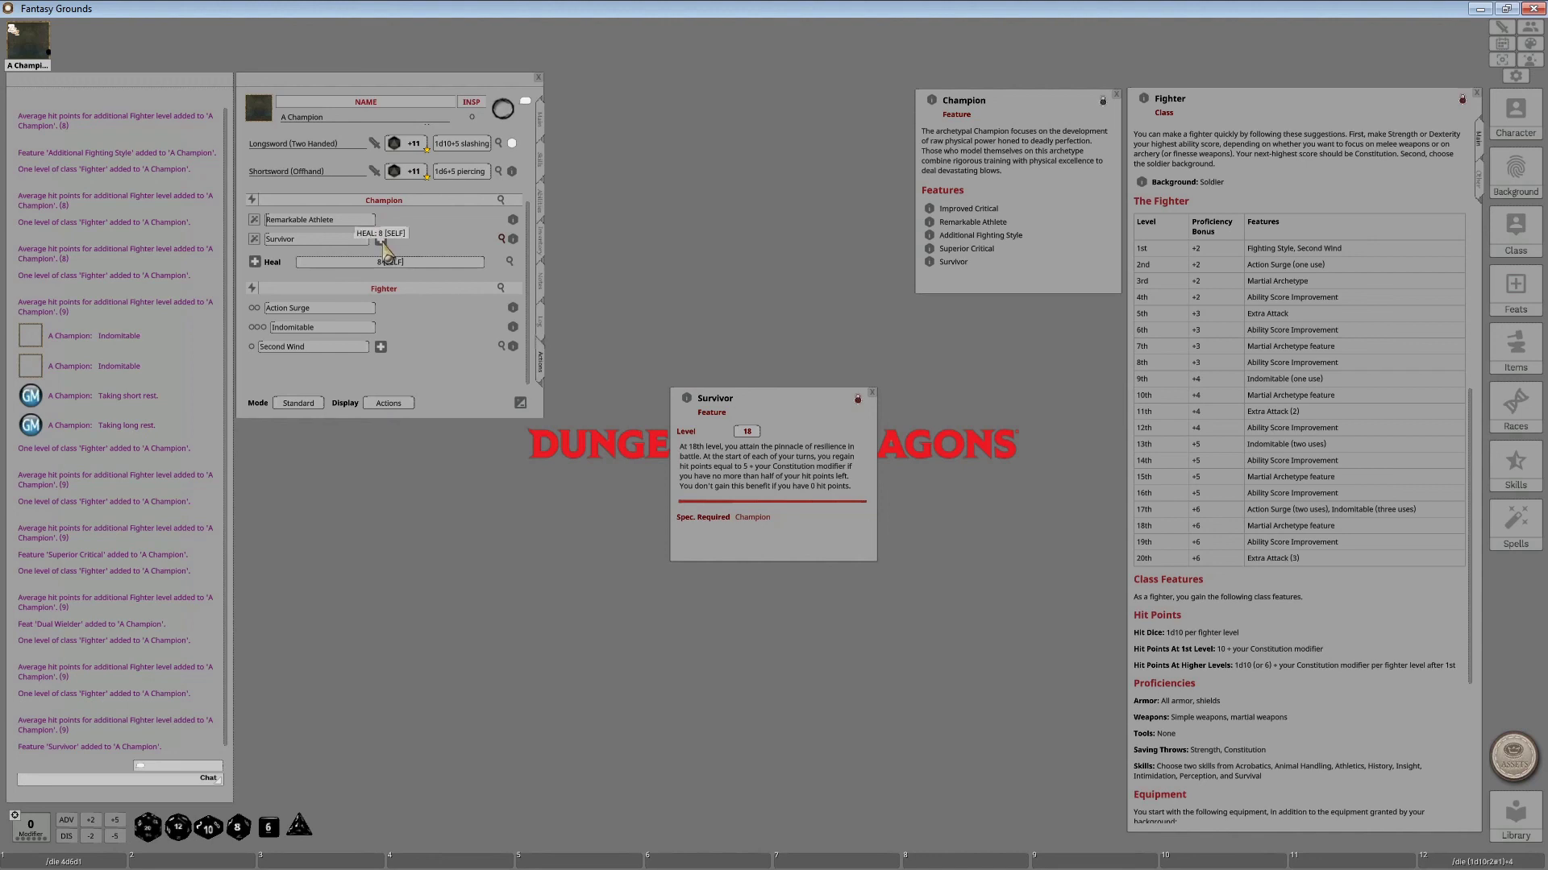
# - Test the Survivor heal on the character, close the feature record and review the power's description
pyautogui.click(382, 241)
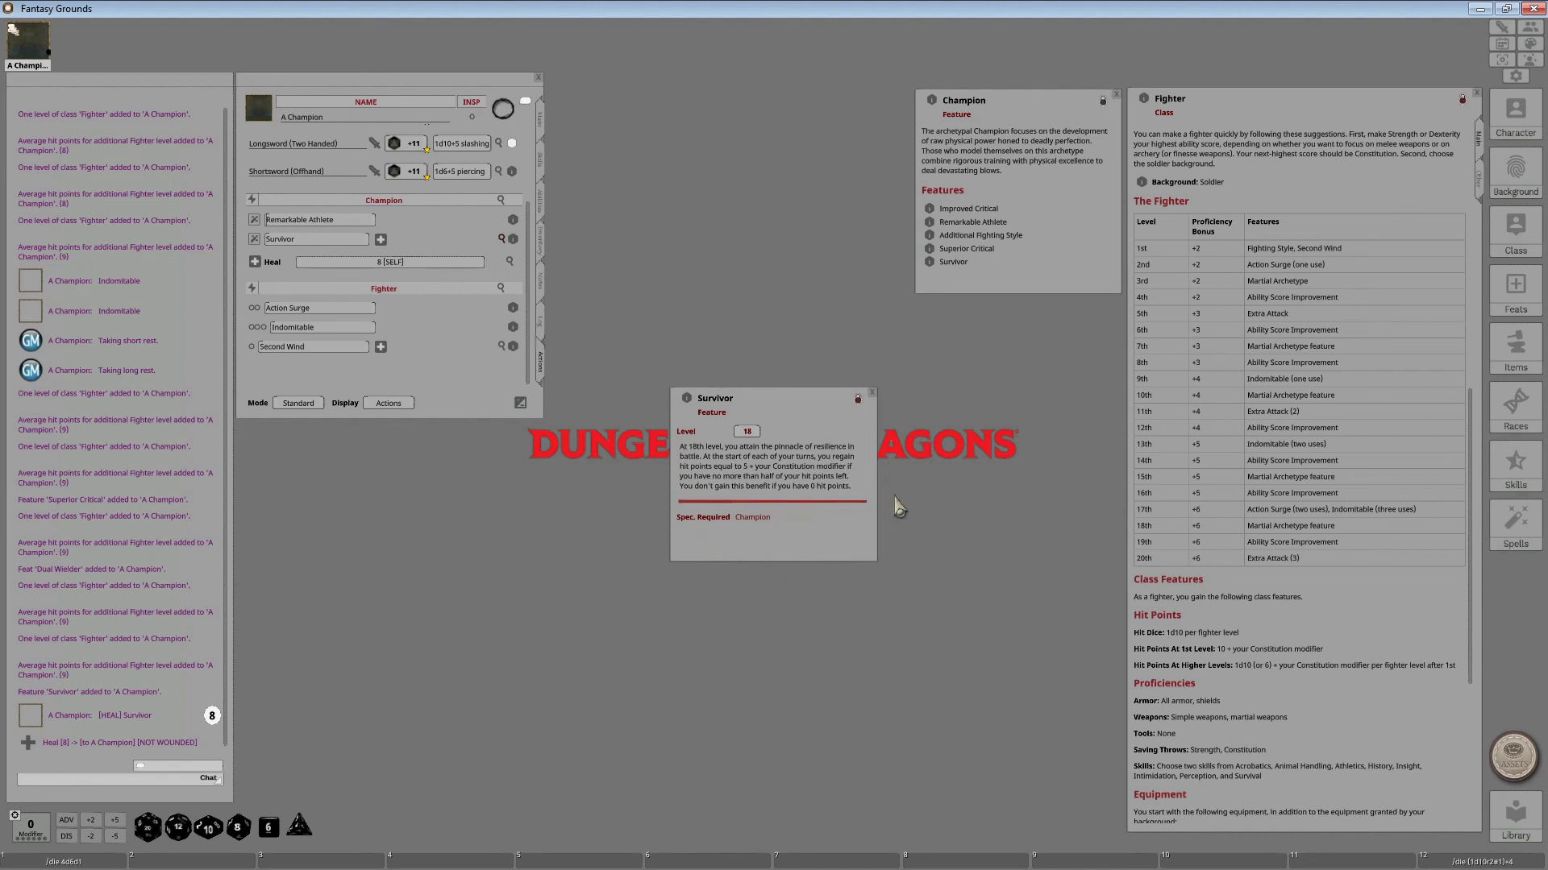
pyautogui.click(872, 395)
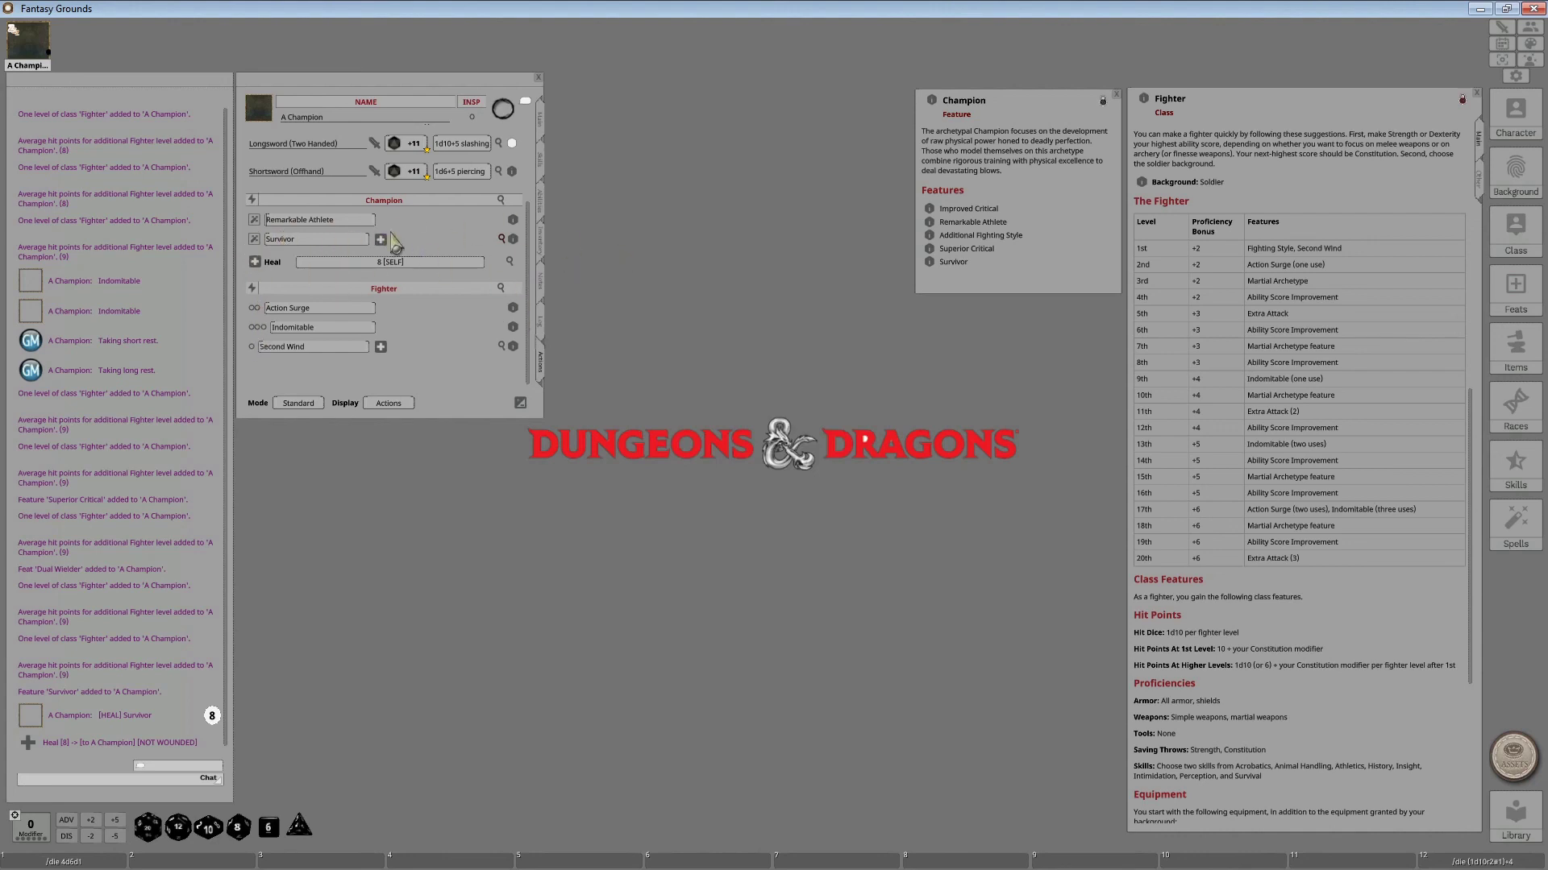
pyautogui.click(512, 240)
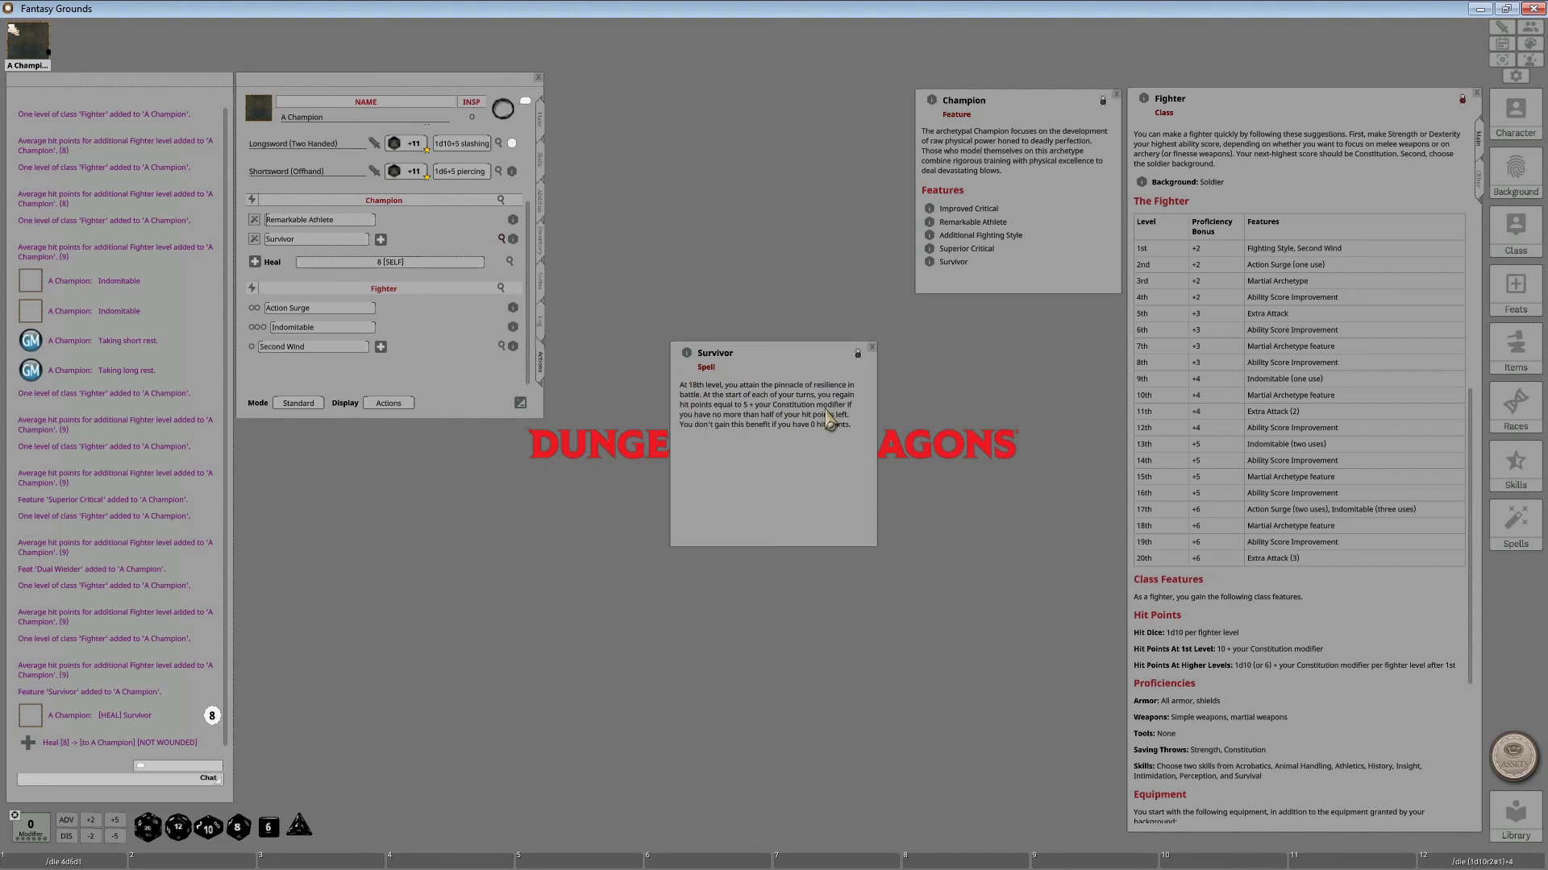
pyautogui.click(872, 348)
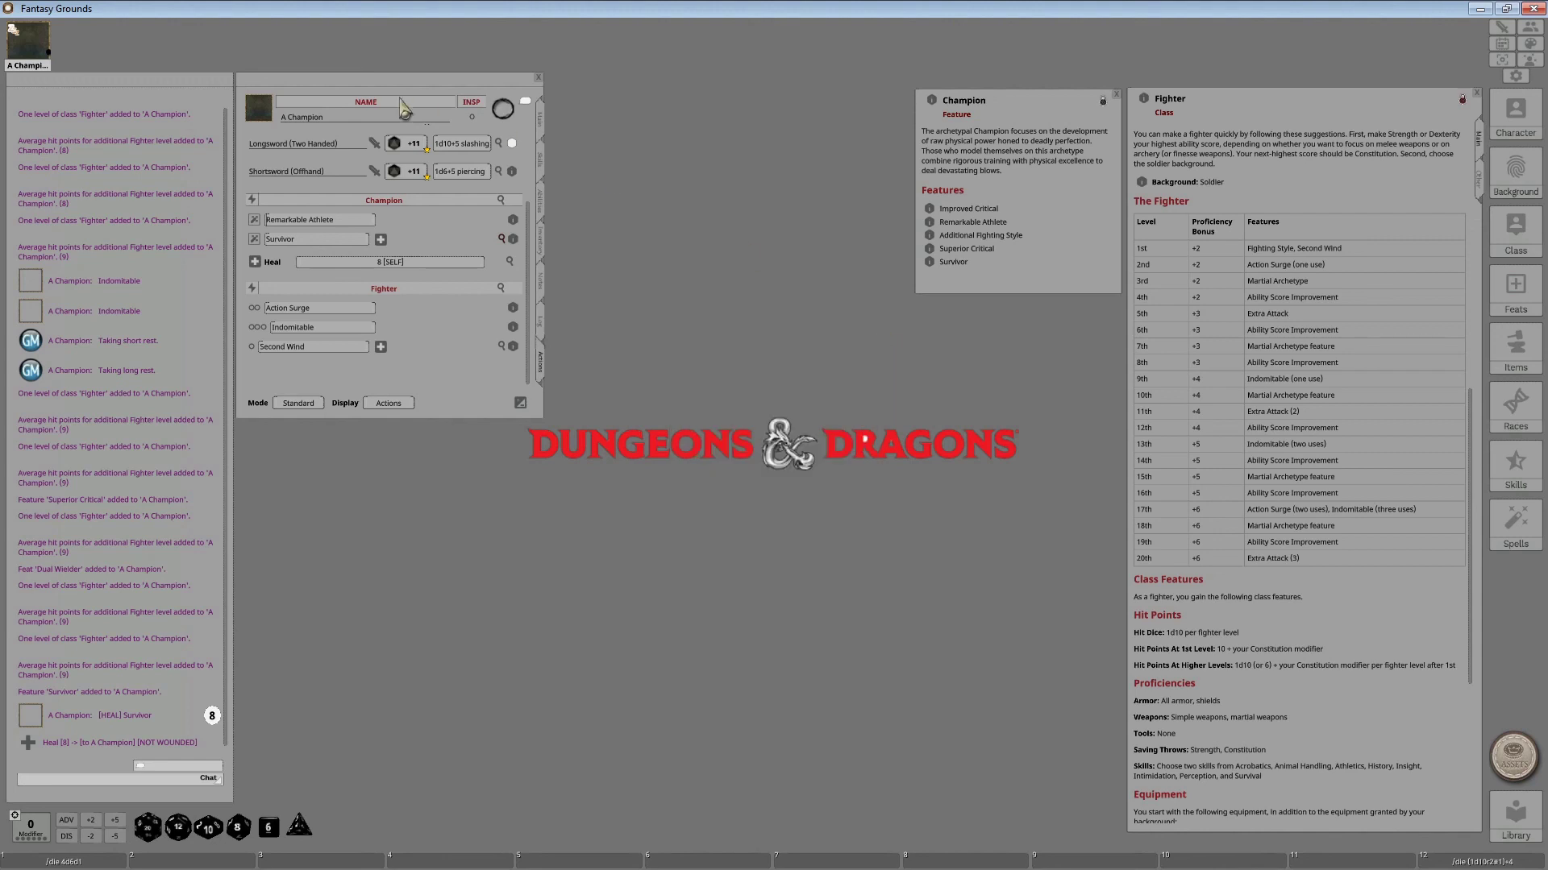
# - Add two Fighter class levels to reach level 20, raising Dexterity to 18 for the level 19 improvement, and check the character's actions
pyautogui.click(540, 117)
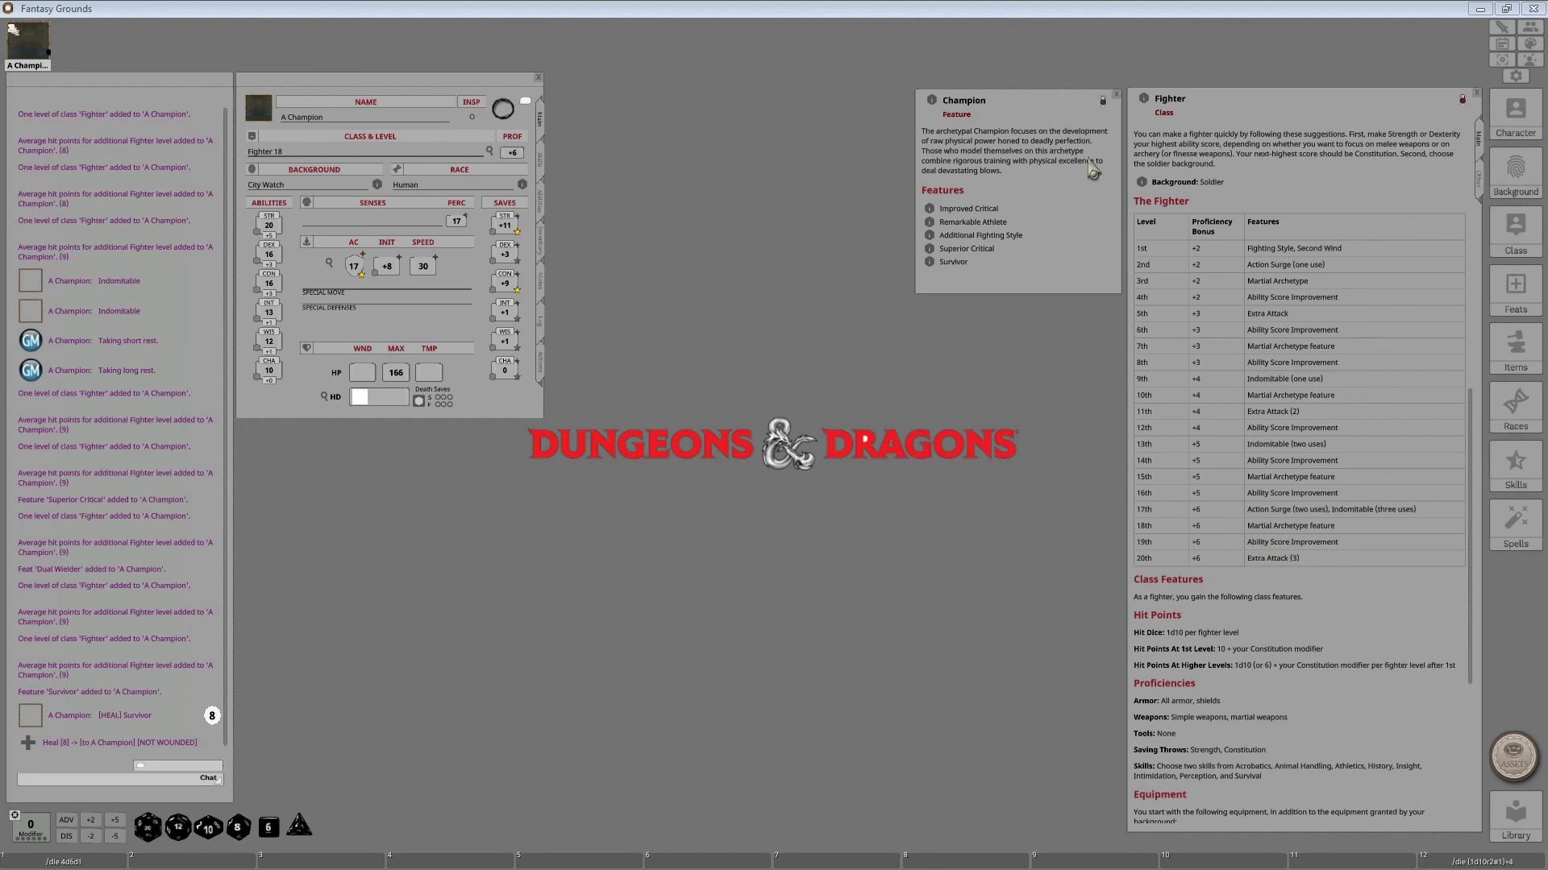
pyautogui.moveTo(248, 174); pyautogui.dragTo(272, 153)
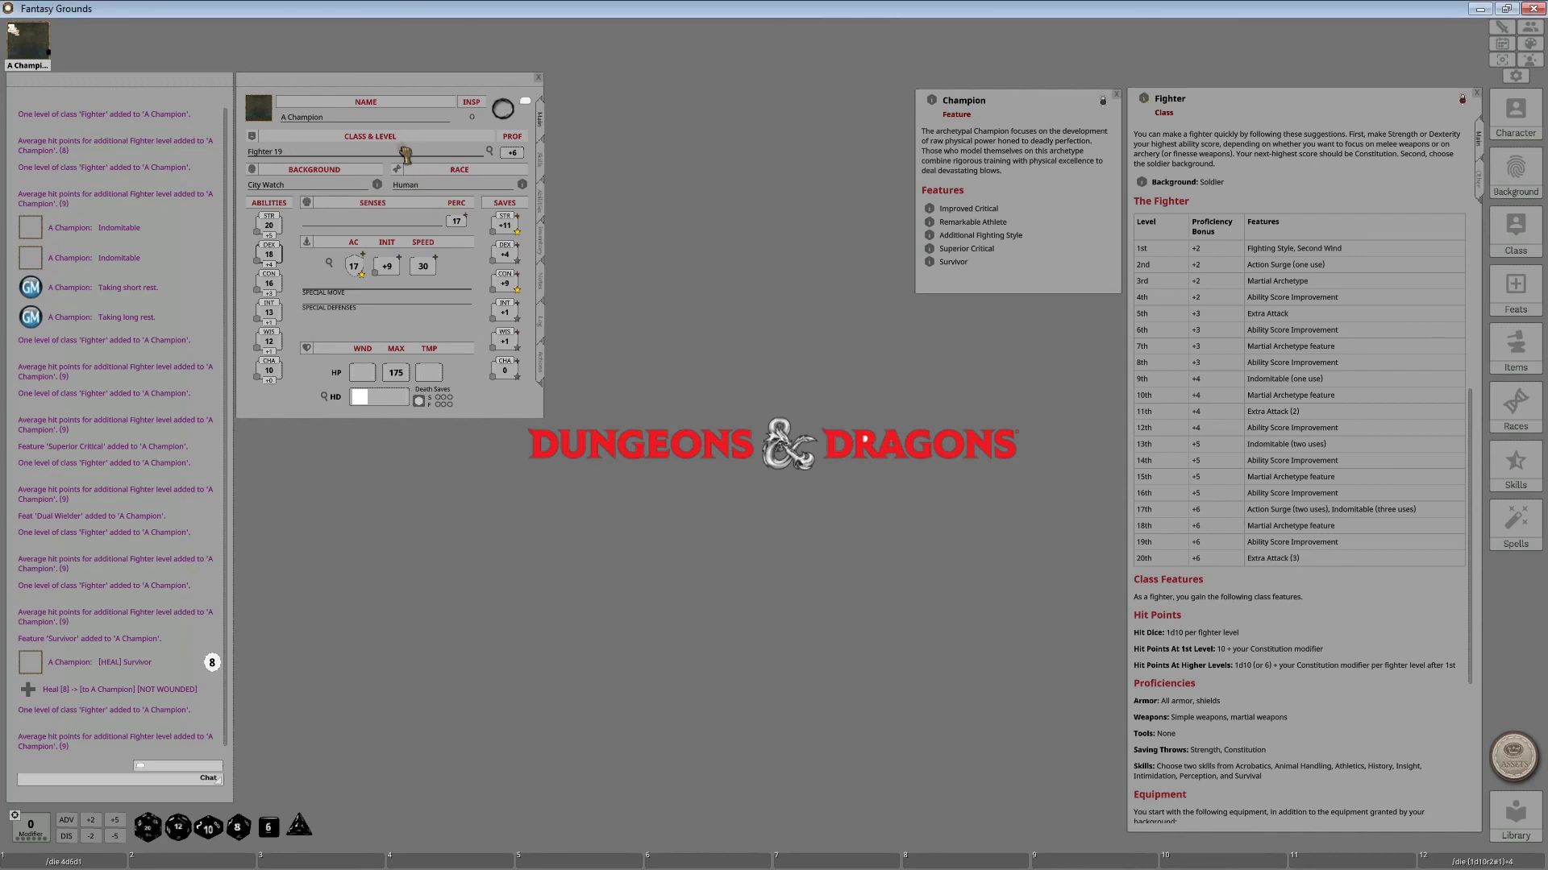
pyautogui.moveTo(406, 153); pyautogui.dragTo(406, 152)
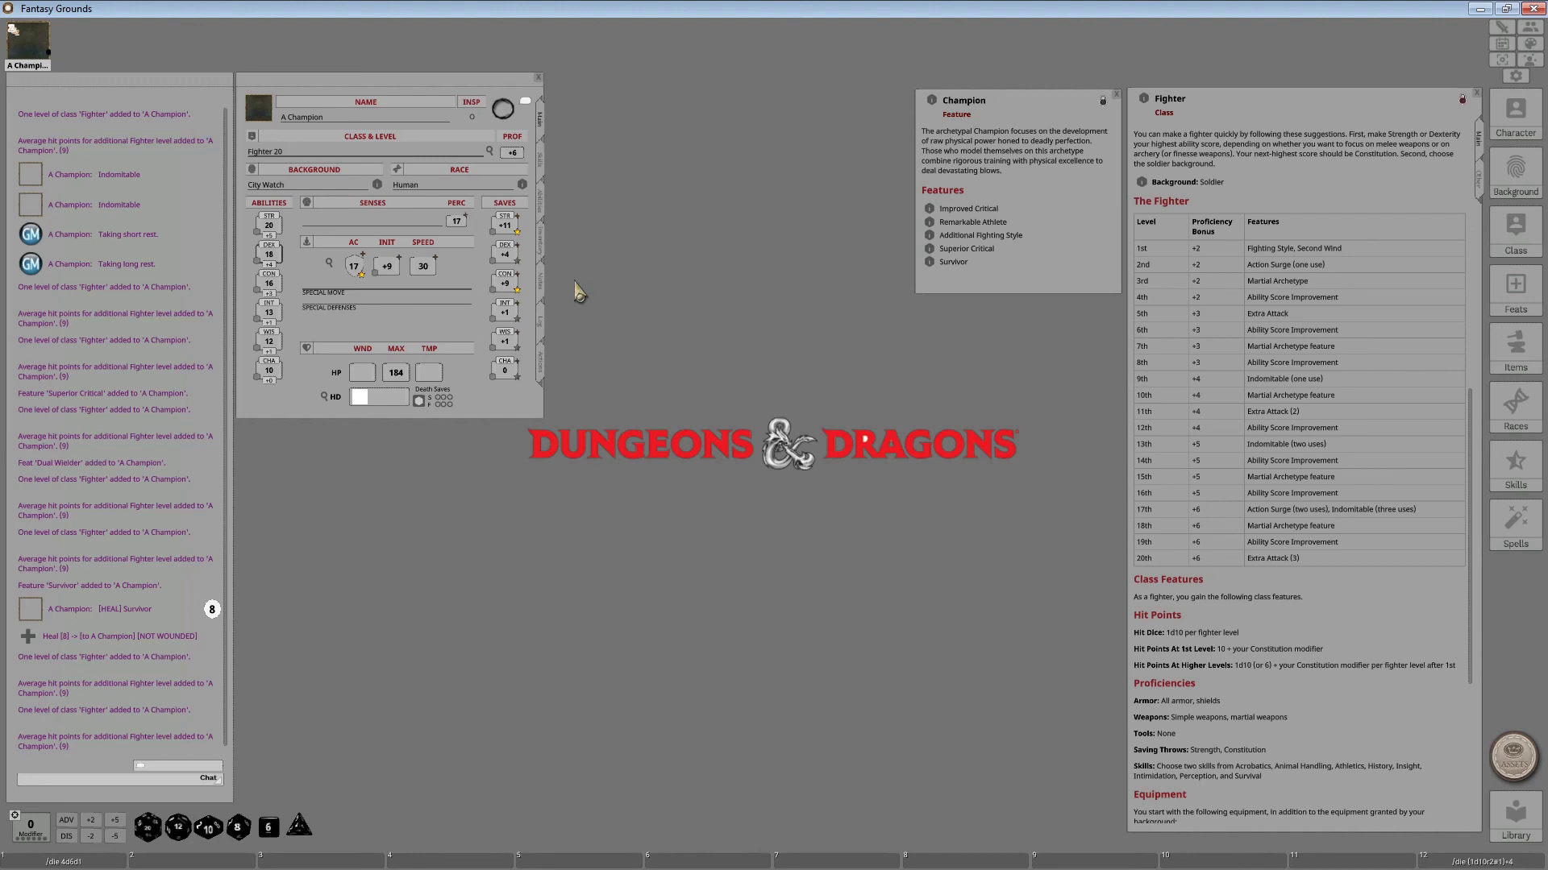
pyautogui.click(540, 361)
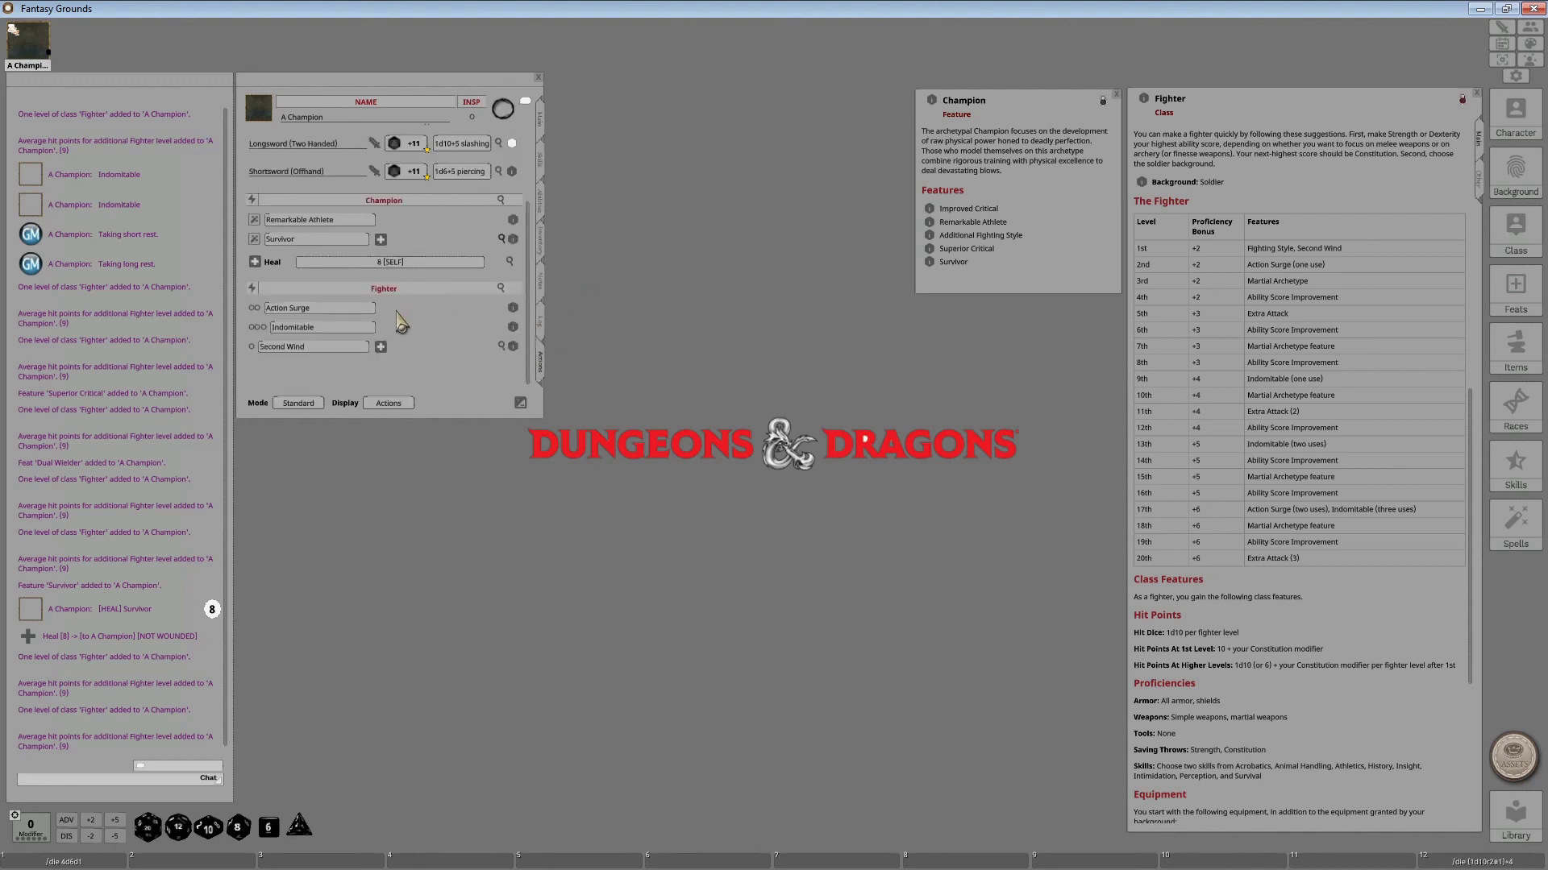